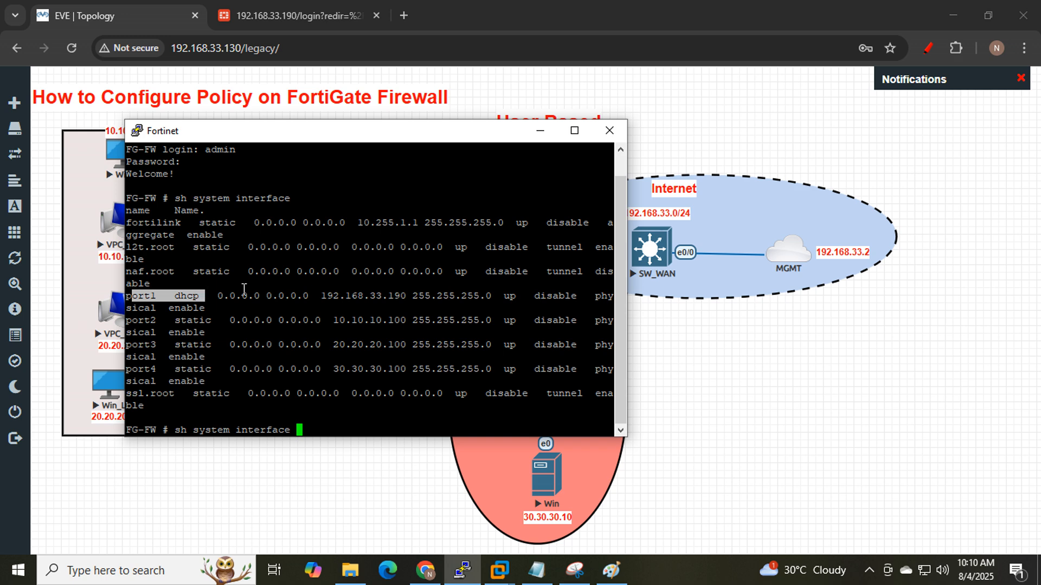
# - Pick out port1's address 192.168.33.190 in the console and bring up the FortiGate login page
pyautogui.doubleClick(344, 294)
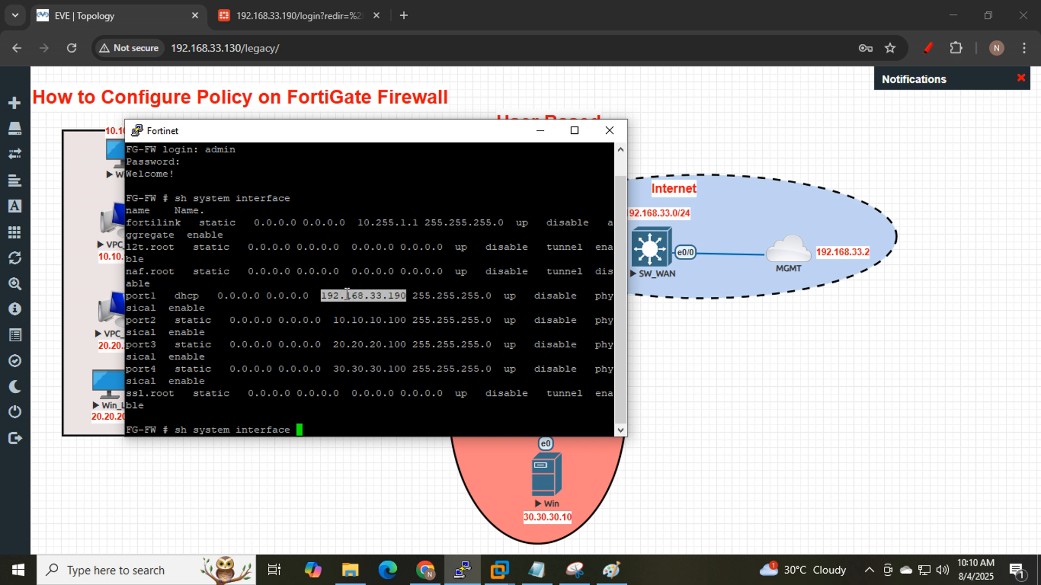
pyautogui.click(244, 7)
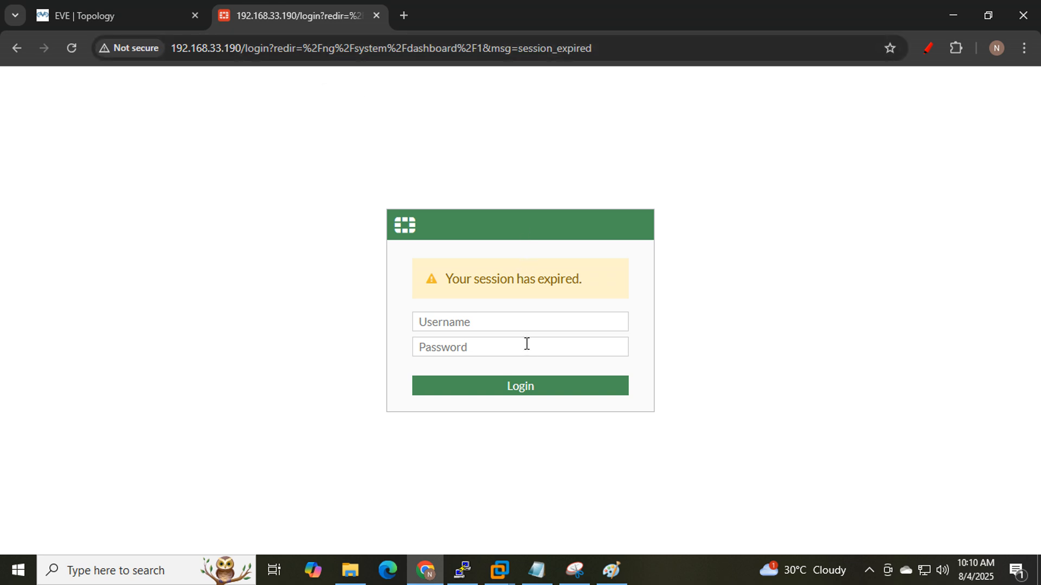
# - Sign in as admin with the account password and dismiss the FortiOS 7.0.0 welcome notice
pyautogui.click(497, 326)
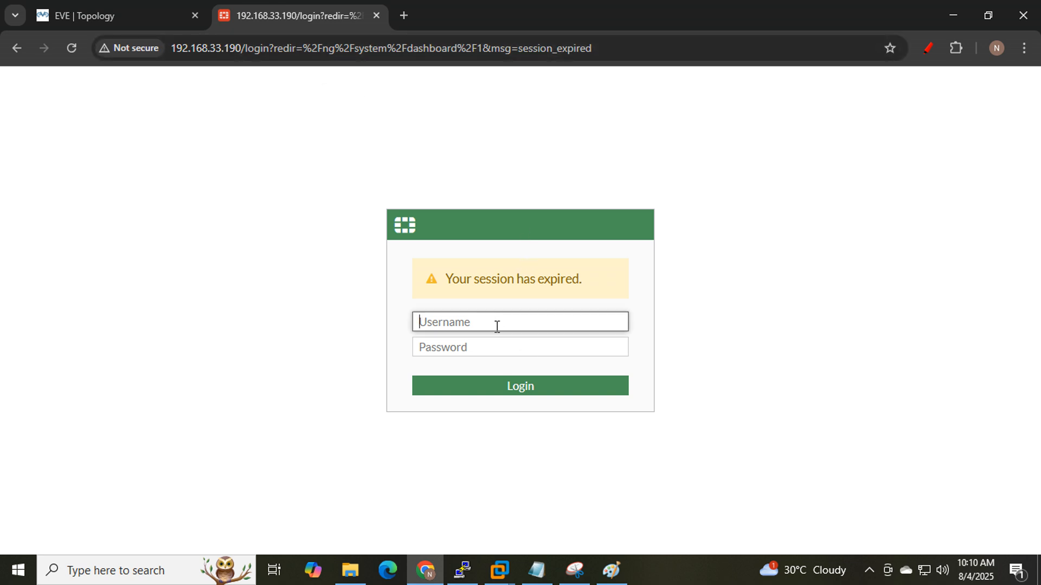
pyautogui.write('admin')
pyautogui.press('Tab')
pyautogui.write('123')
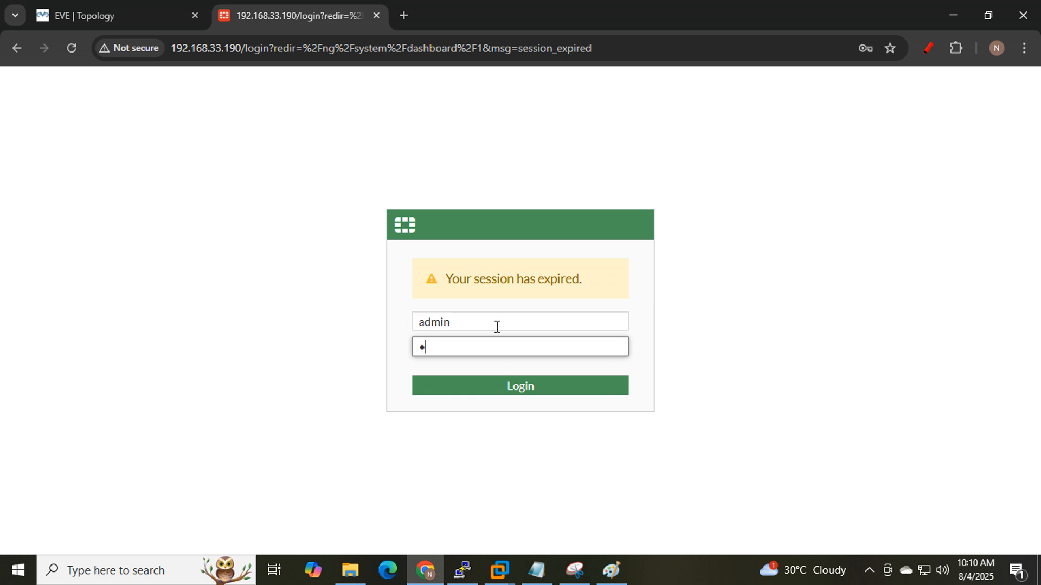
pyautogui.press('Return')
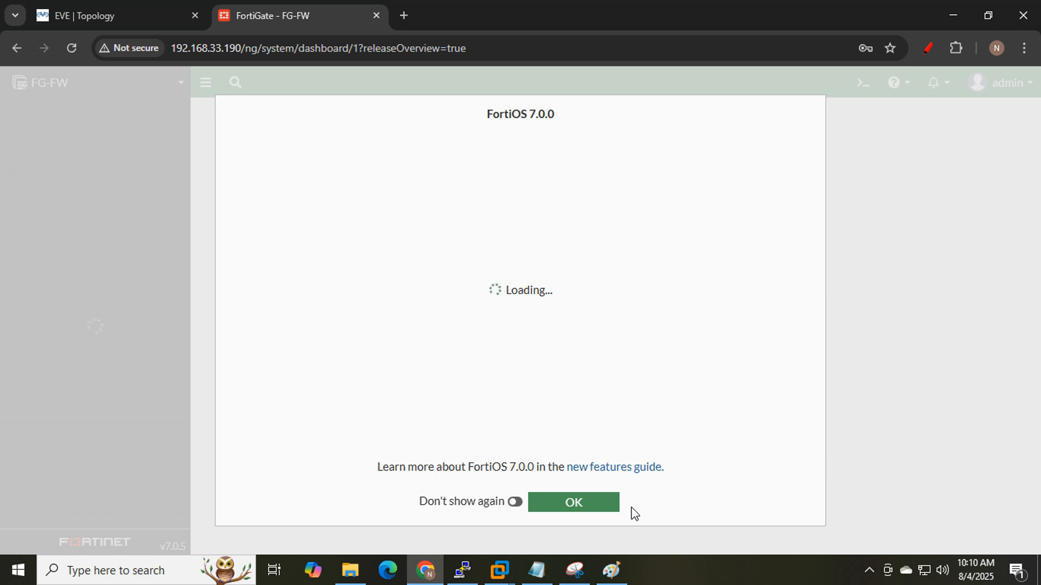
pyautogui.click(590, 506)
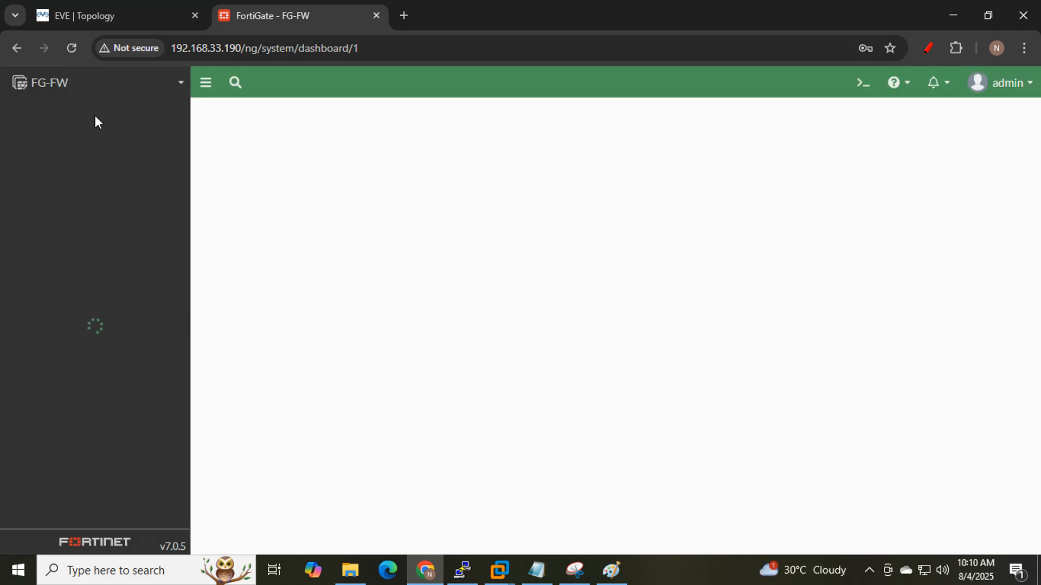
# - Draw a red check mark over the Fortinet firewall on the EVE topology
pyautogui.click(100, 12)
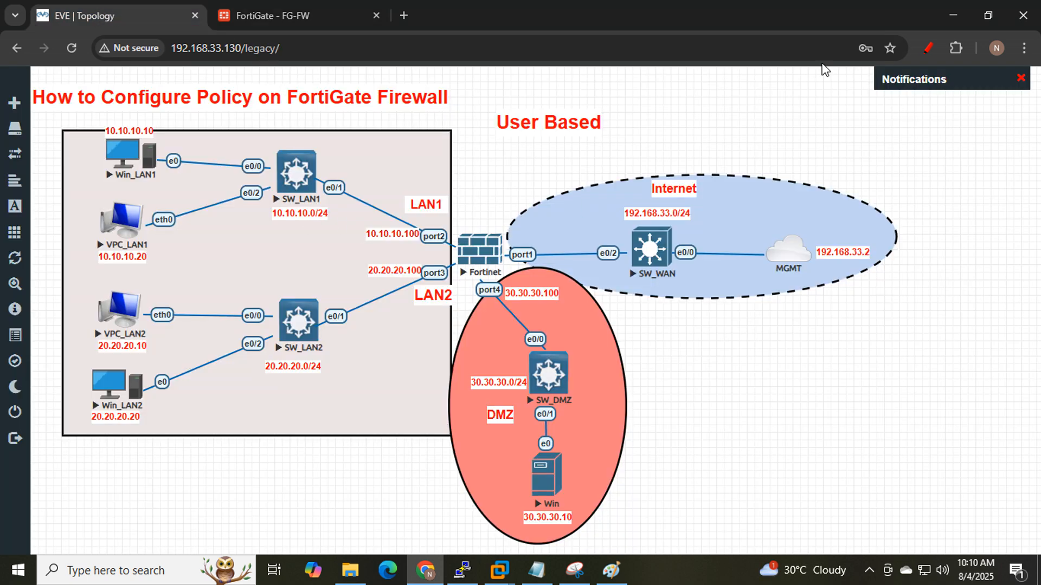
pyautogui.click(928, 48)
pyautogui.moveTo(469, 248); pyautogui.dragTo(548, 181)
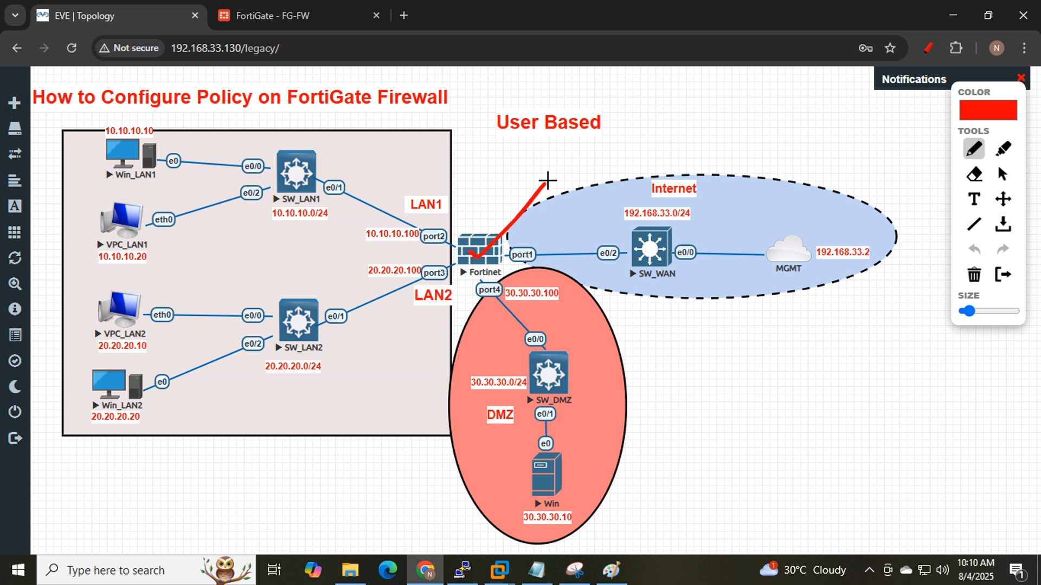
pyautogui.click(295, 16)
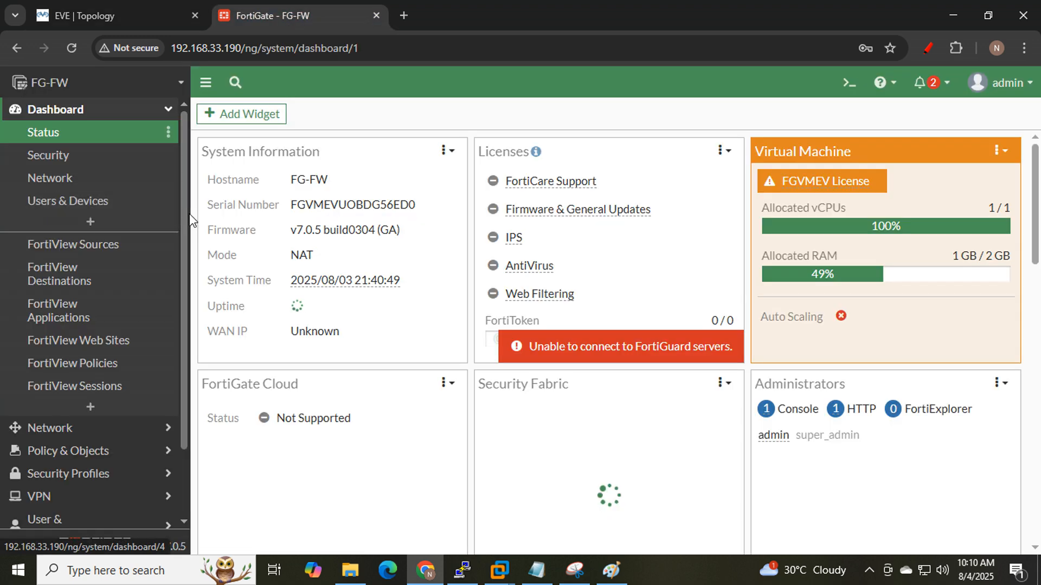
# - Delete the 'all internet for LAN(MAC+IP)' firewall policy, leaving only Implicit Deny
pyautogui.click(76, 451)
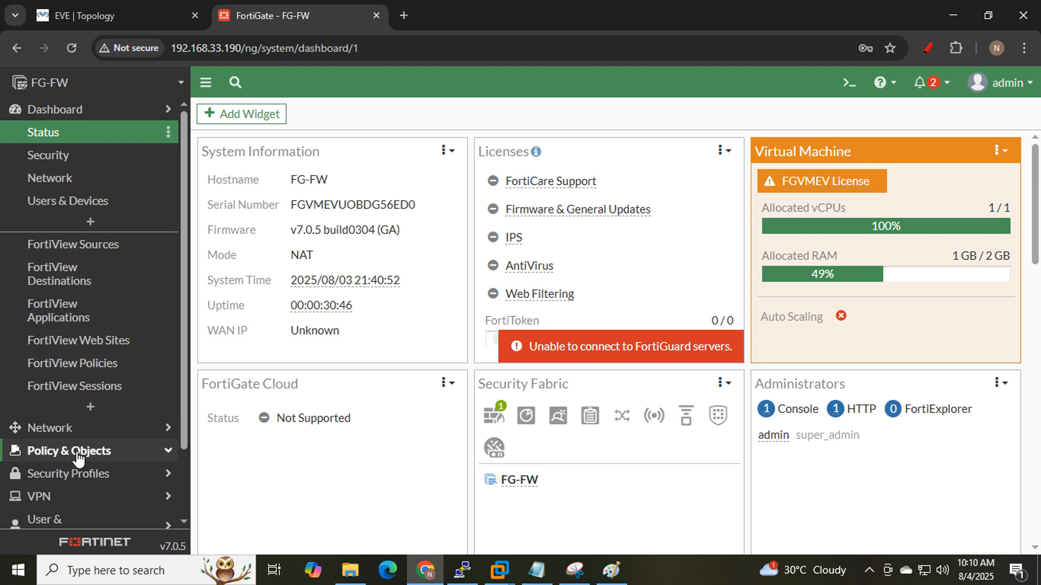
pyautogui.click(84, 184)
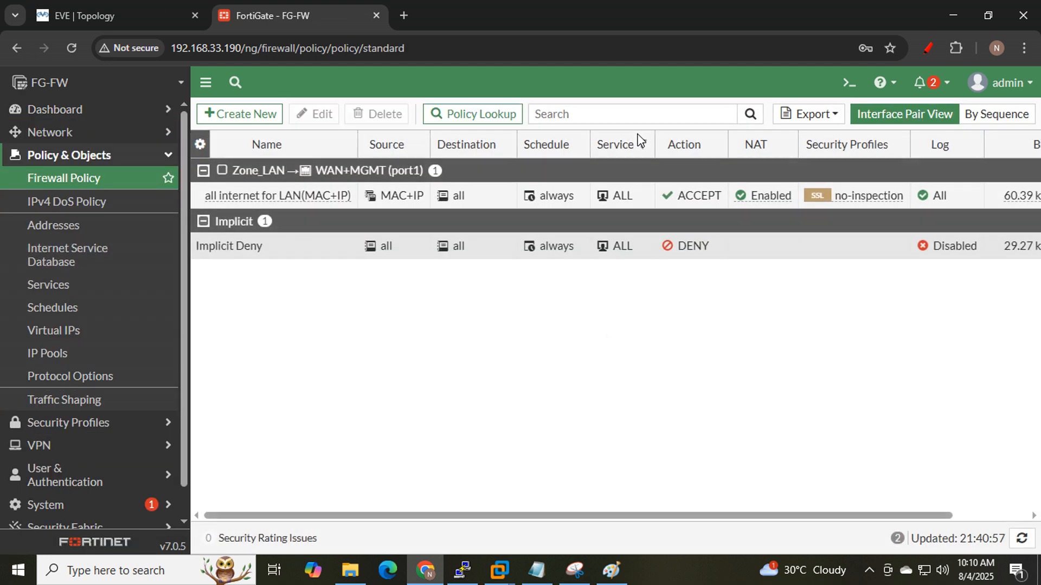
pyautogui.click(291, 201)
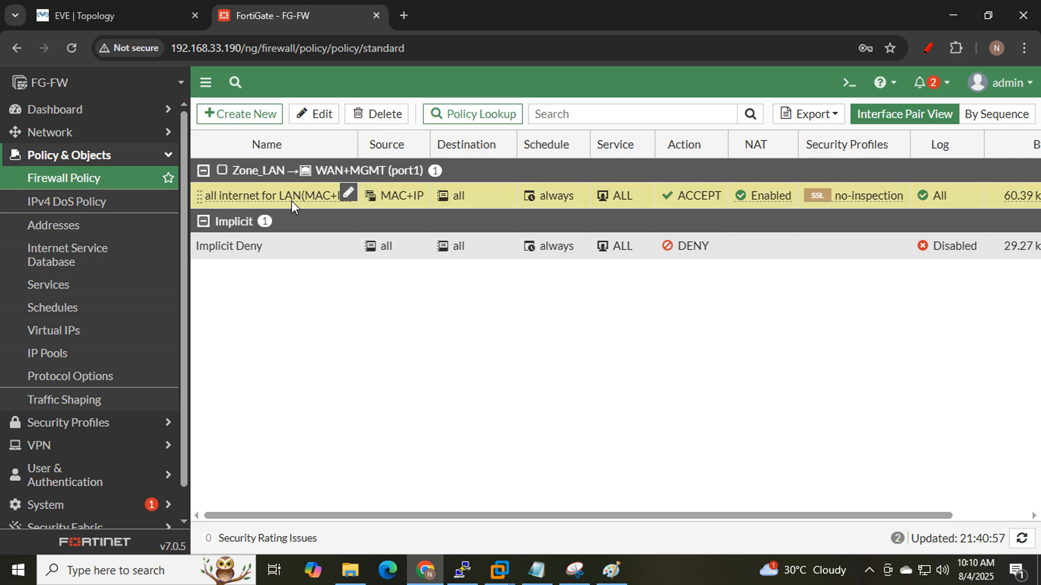
pyautogui.click(376, 115)
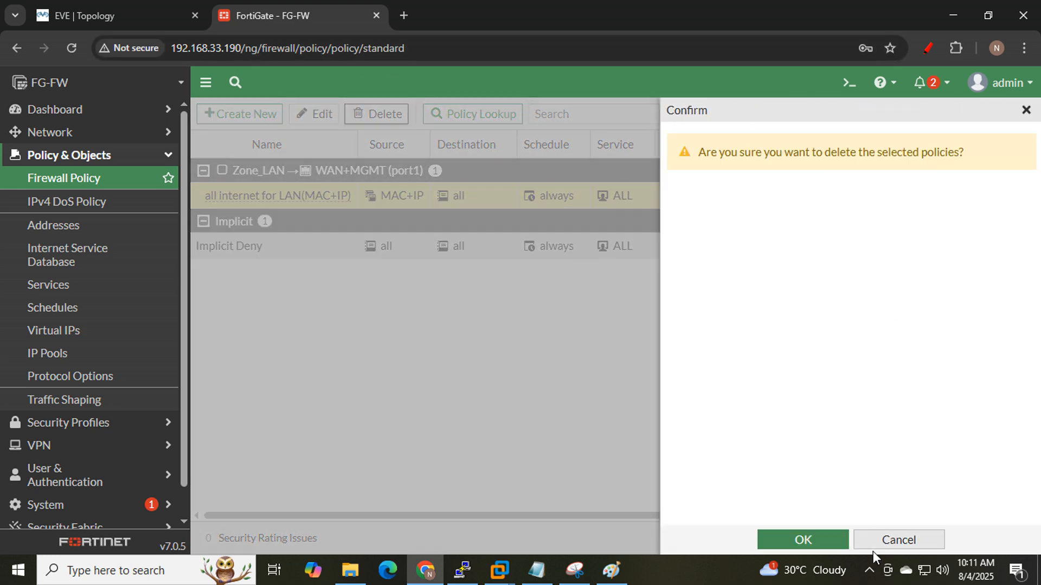
pyautogui.click(821, 543)
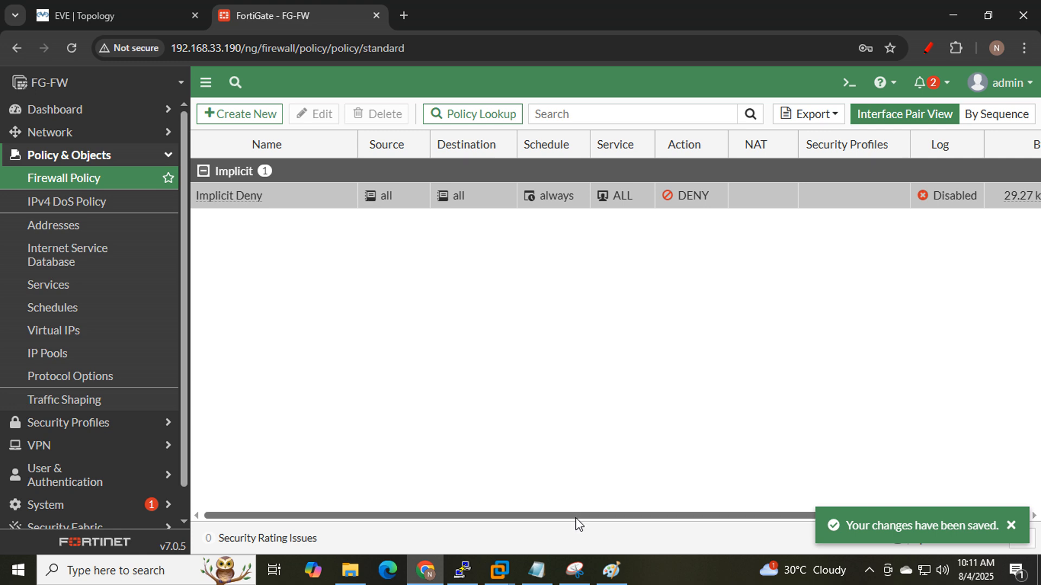
pyautogui.click(76, 226)
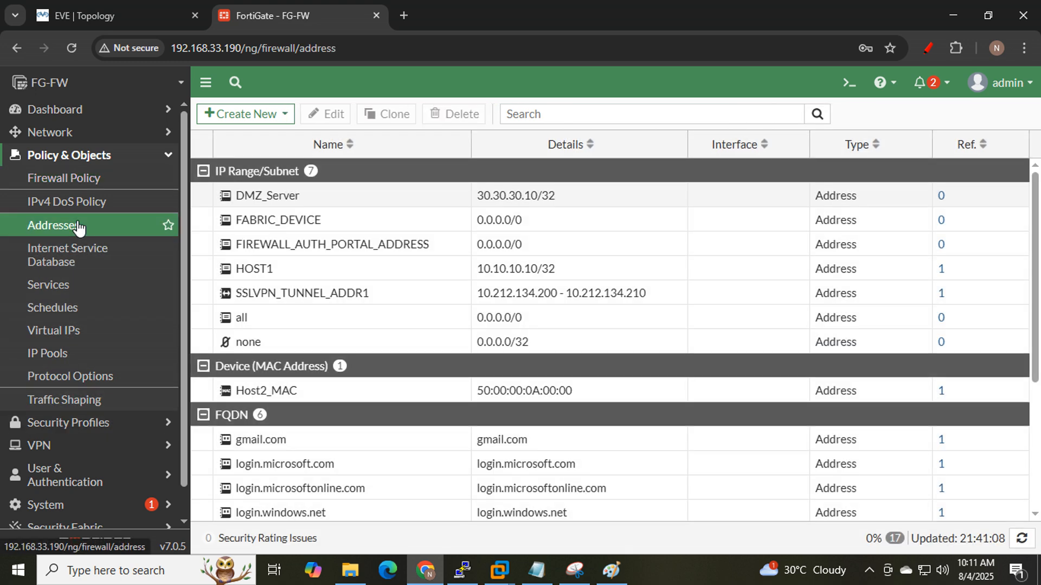
# - Inspect the HOST1 (10.10.10.10/32) and Host2_MAC address objects
pyautogui.click(323, 276)
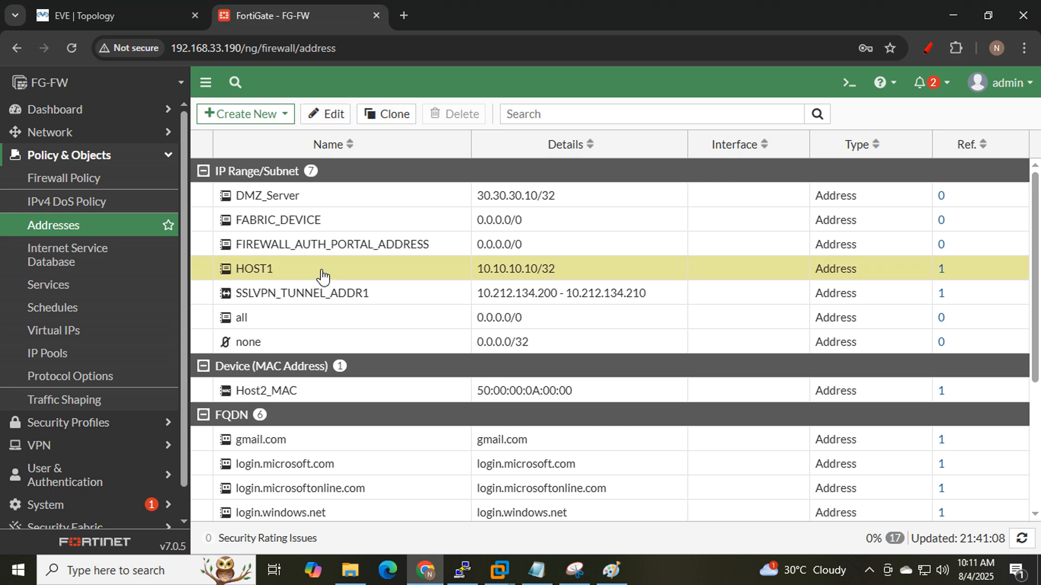
pyautogui.click(325, 398)
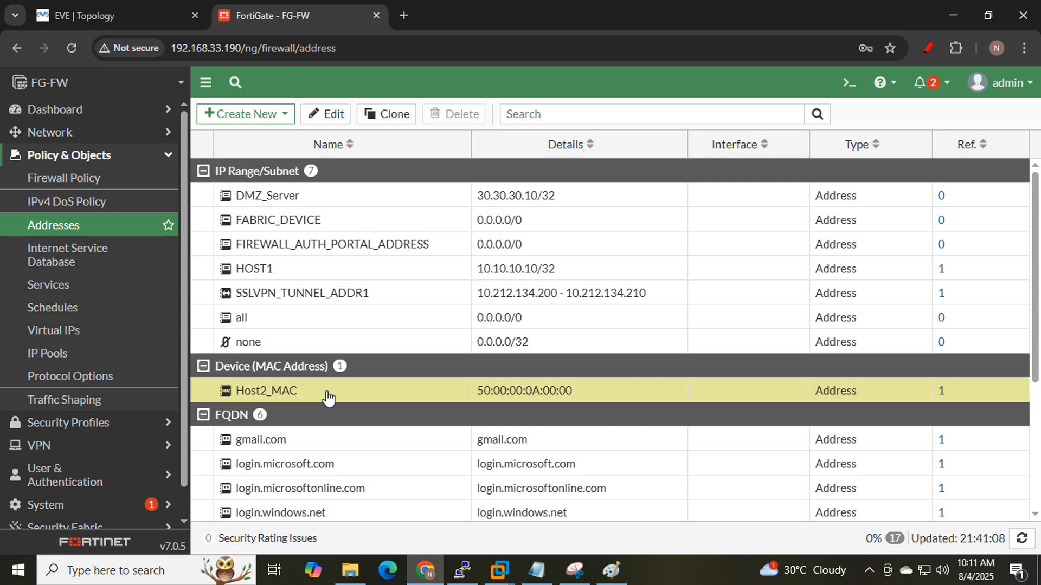
pyautogui.click(271, 275)
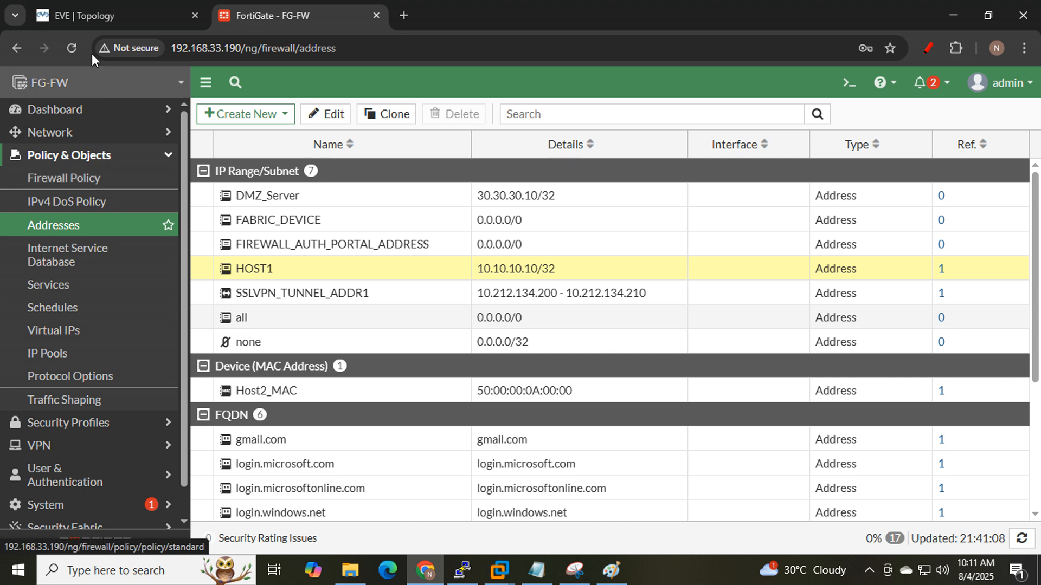
pyautogui.click(128, 3)
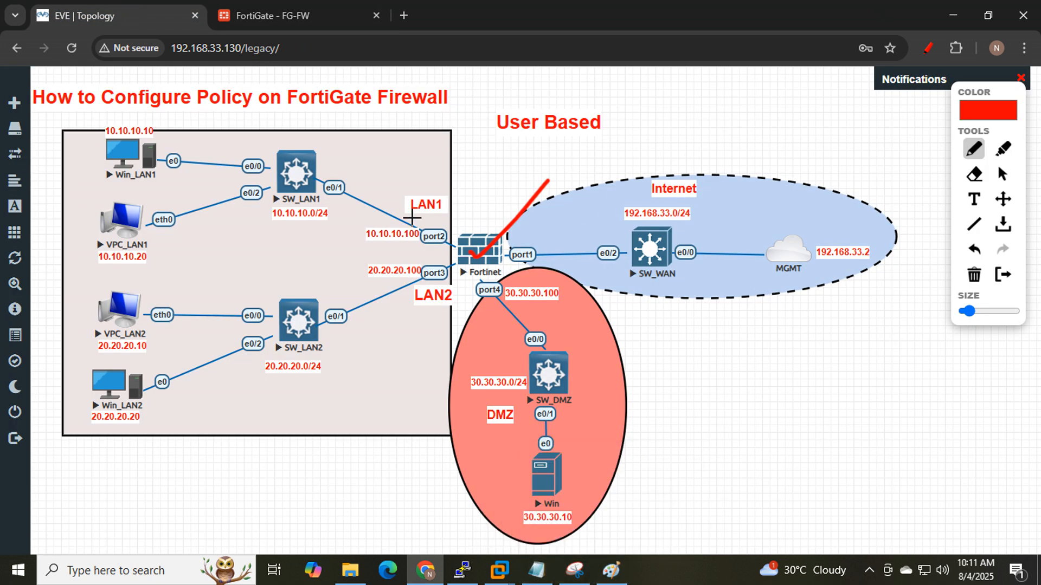
# - In red, circle the LAN hosts, trace the path through Fortinet to the internet, and ring User Based
pyautogui.moveTo(168, 442)
pyautogui.mouseDown()
pyautogui.moveTo(213, 306)
pyautogui.moveTo(166, 104)
pyautogui.moveTo(49, 220)
pyautogui.moveTo(68, 465)
pyautogui.moveTo(159, 440)
pyautogui.mouseUp()
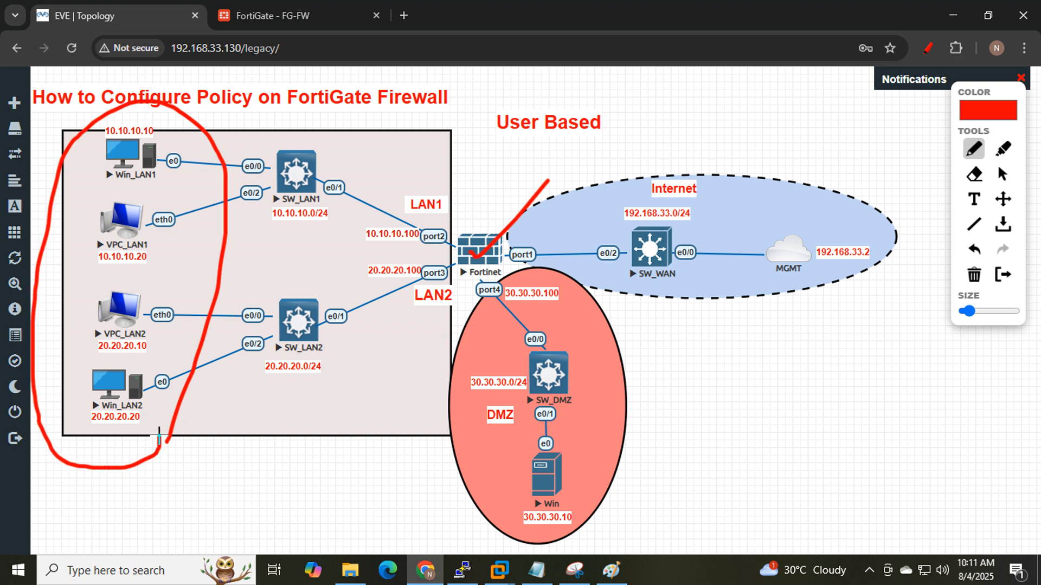
pyautogui.moveTo(173, 286)
pyautogui.mouseDown()
pyautogui.moveTo(554, 200)
pyautogui.moveTo(792, 238)
pyautogui.mouseUp()
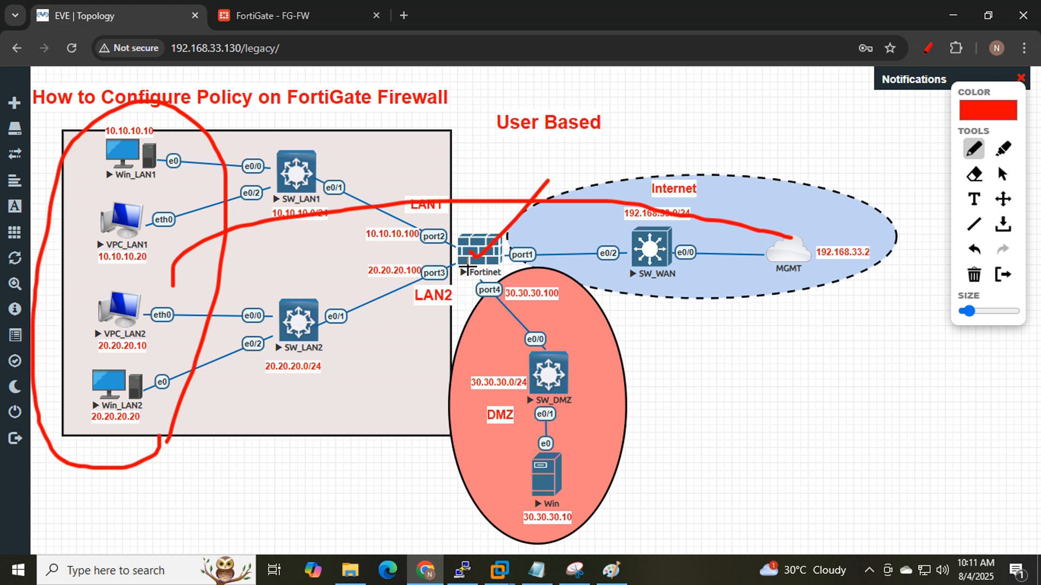
pyautogui.moveTo(473, 259); pyautogui.dragTo(503, 236)
pyautogui.moveTo(498, 148)
pyautogui.mouseDown()
pyautogui.moveTo(588, 139)
pyautogui.moveTo(520, 88)
pyautogui.moveTo(523, 144)
pyautogui.mouseUp()
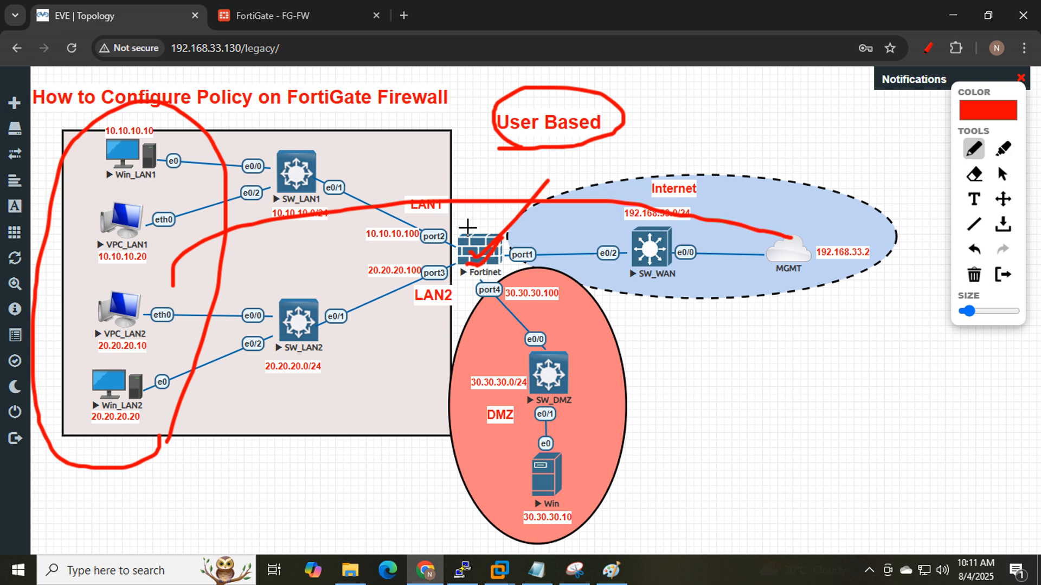
pyautogui.click(292, 16)
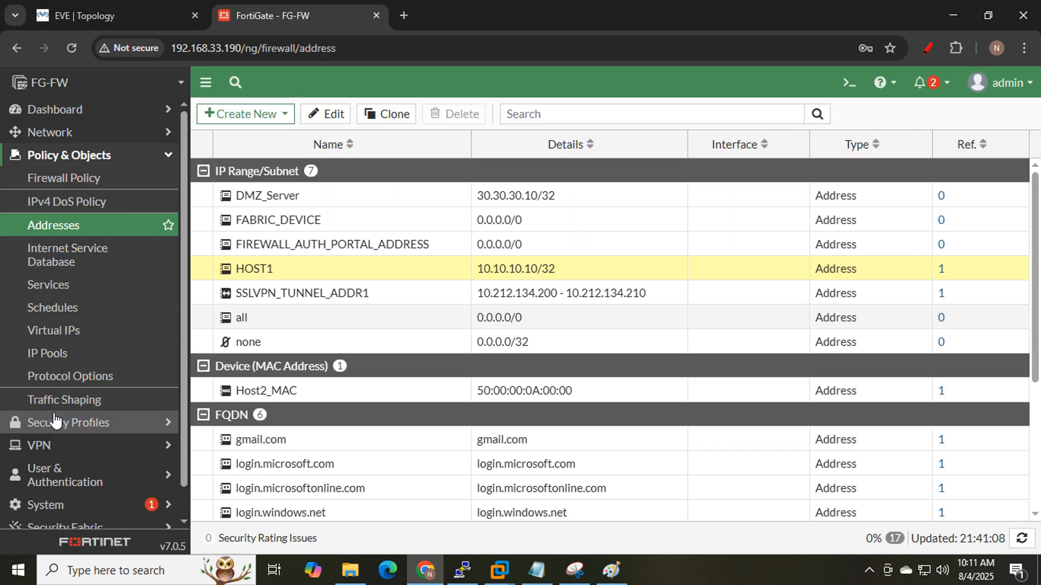
# - Snip the User & Authentication menu and underline User & Authentication and User Groups in red
pyautogui.scroll(-1, 98, 415)
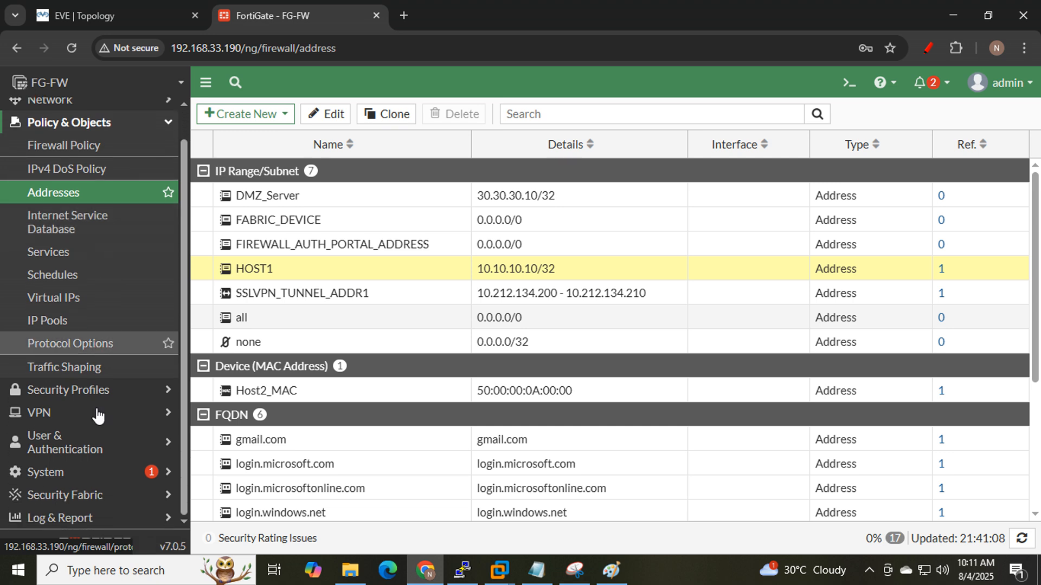
pyautogui.click(85, 453)
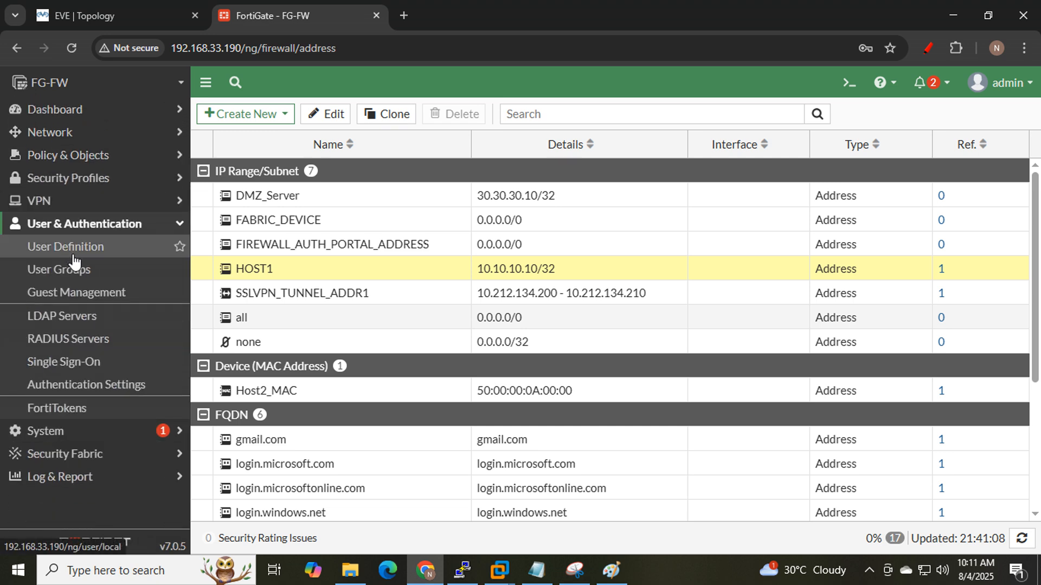
pyautogui.click(575, 570)
pyautogui.click(551, 264)
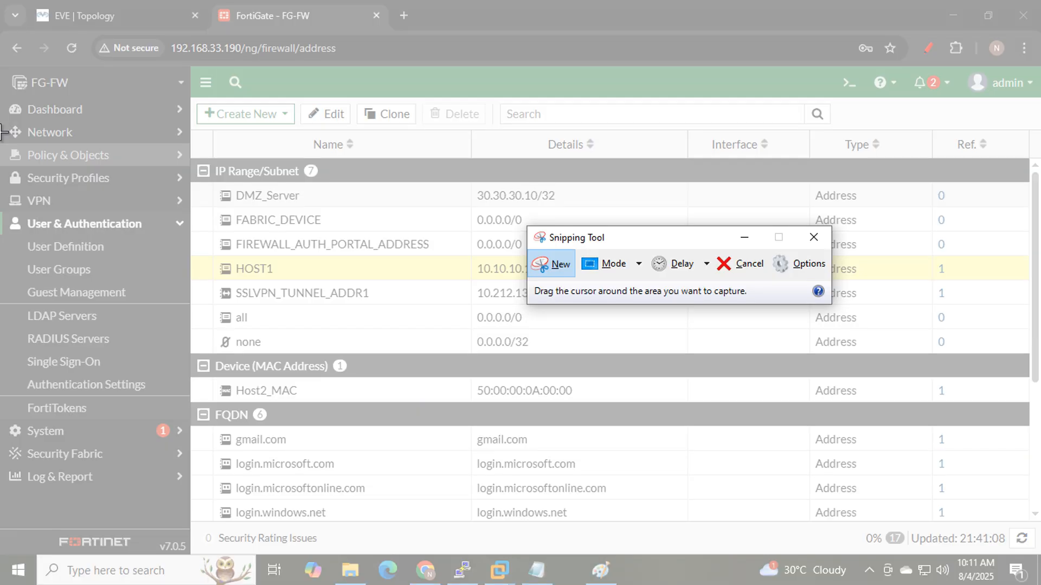
pyautogui.moveTo(0, 132); pyautogui.dragTo(274, 404)
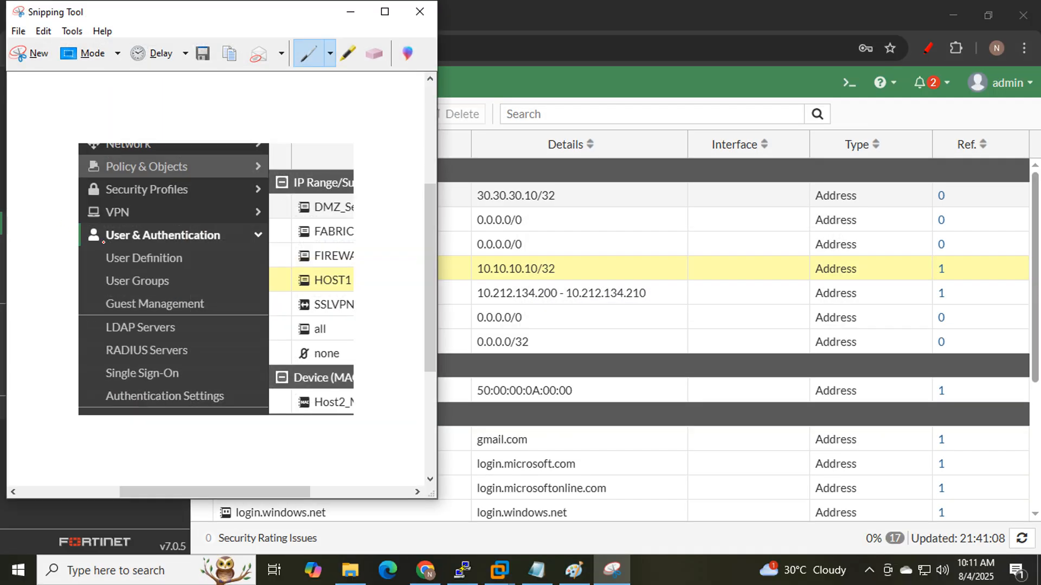
pyautogui.moveTo(104, 243); pyautogui.dragTo(304, 247)
pyautogui.moveTo(105, 273); pyautogui.dragTo(240, 279)
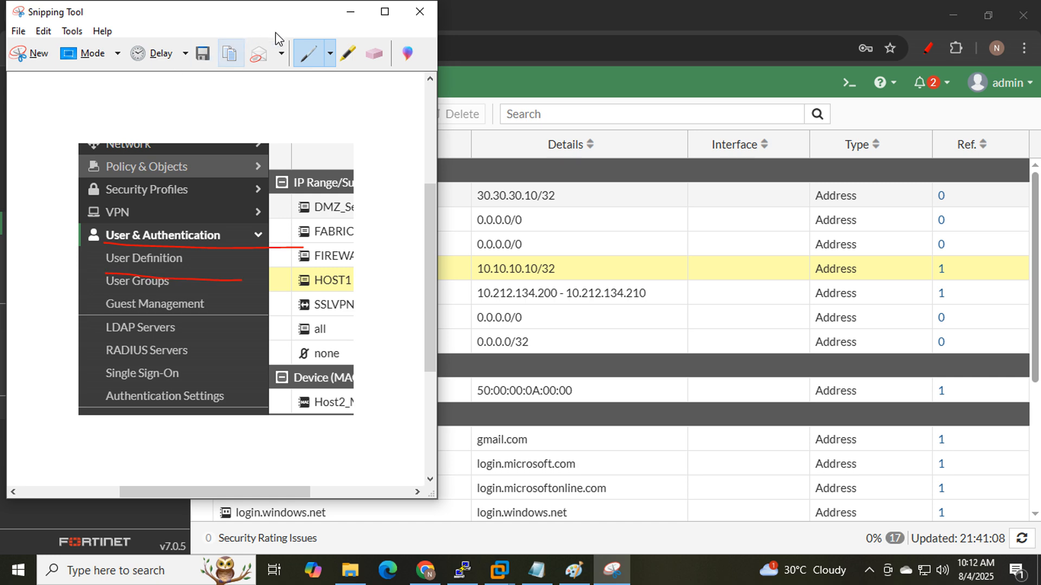
pyautogui.click(351, 11)
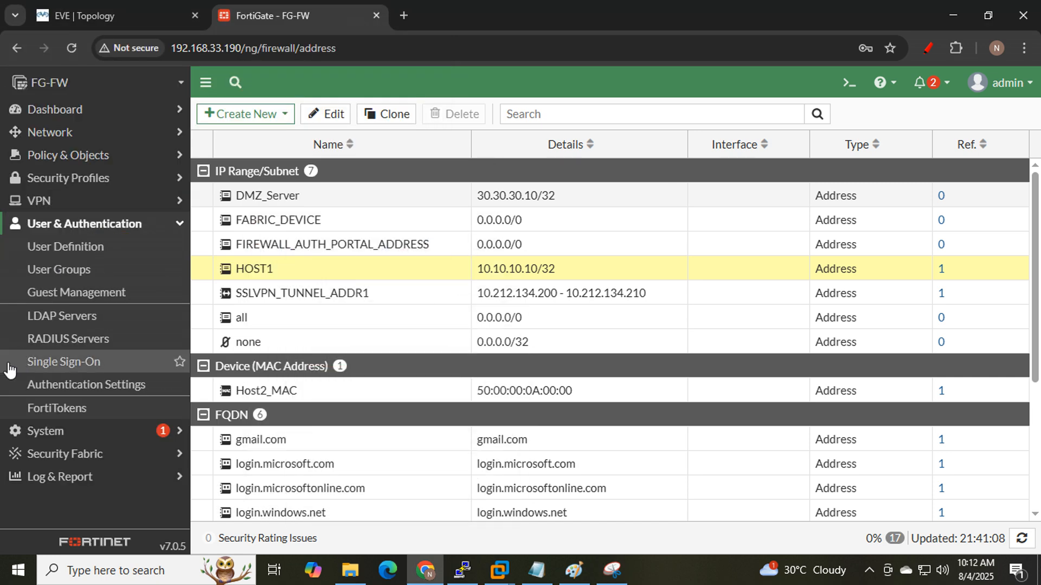
# - Start a new user from the User Definition list in the creation wizard
pyautogui.click(39, 248)
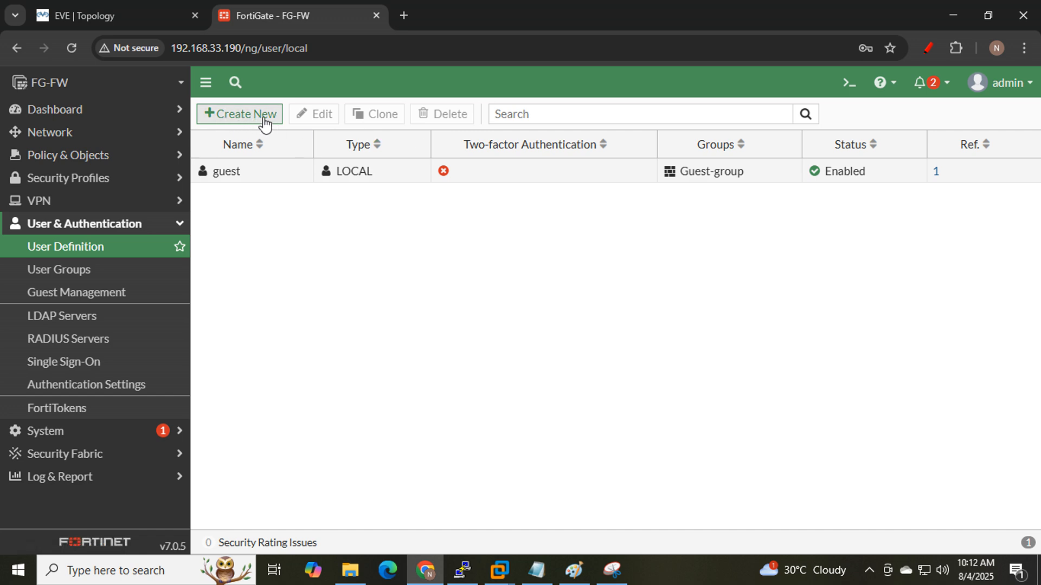
pyautogui.click(265, 120)
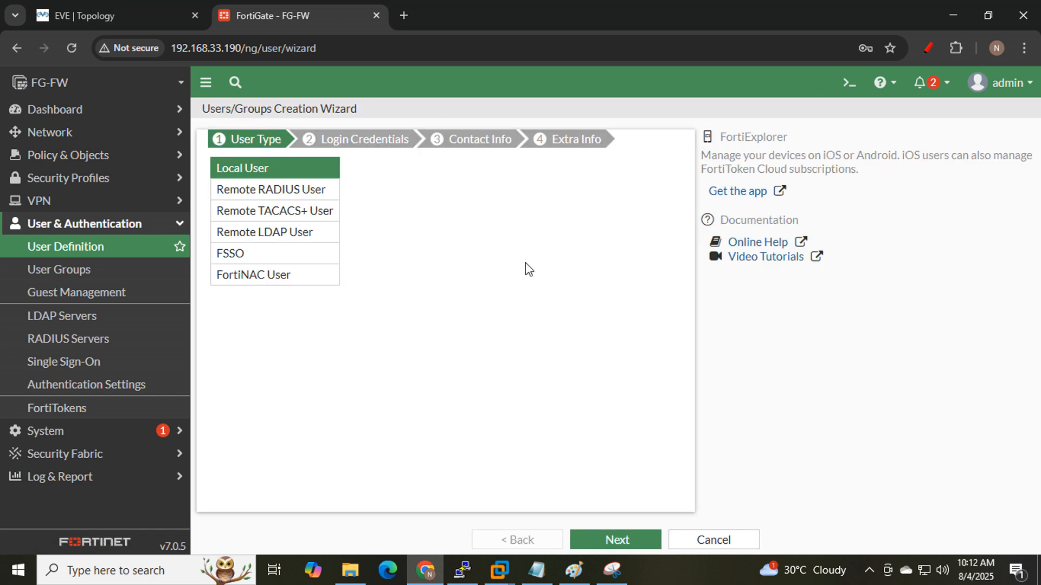
pyautogui.click(613, 570)
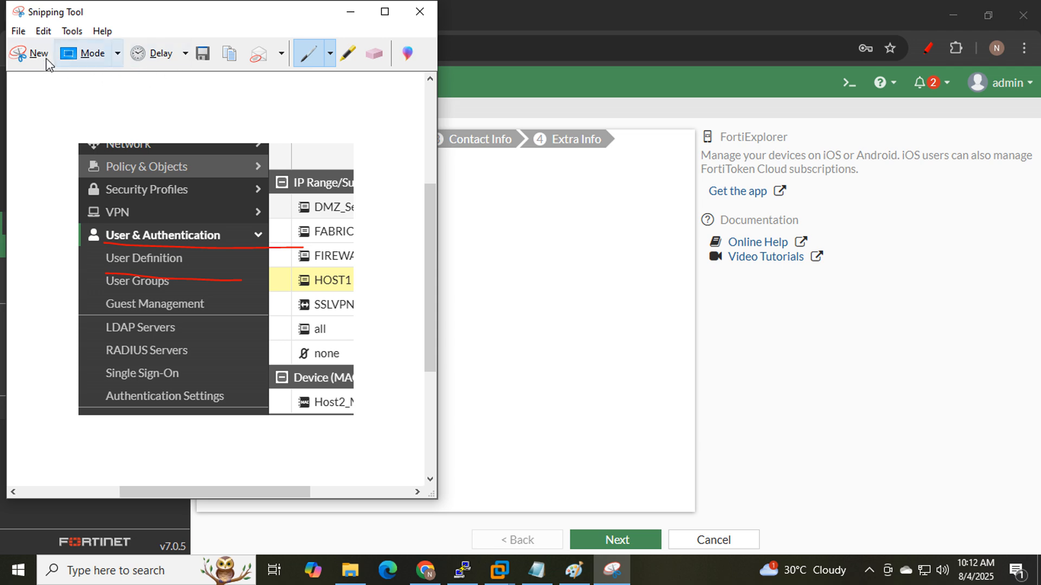
# - Capture the wizard's User Type step and tick Local User and the remote user types in red
pyautogui.click(26, 56)
pyautogui.moveTo(174, 103); pyautogui.dragTo(533, 373)
pyautogui.moveTo(284, 203); pyautogui.dragTo(326, 185)
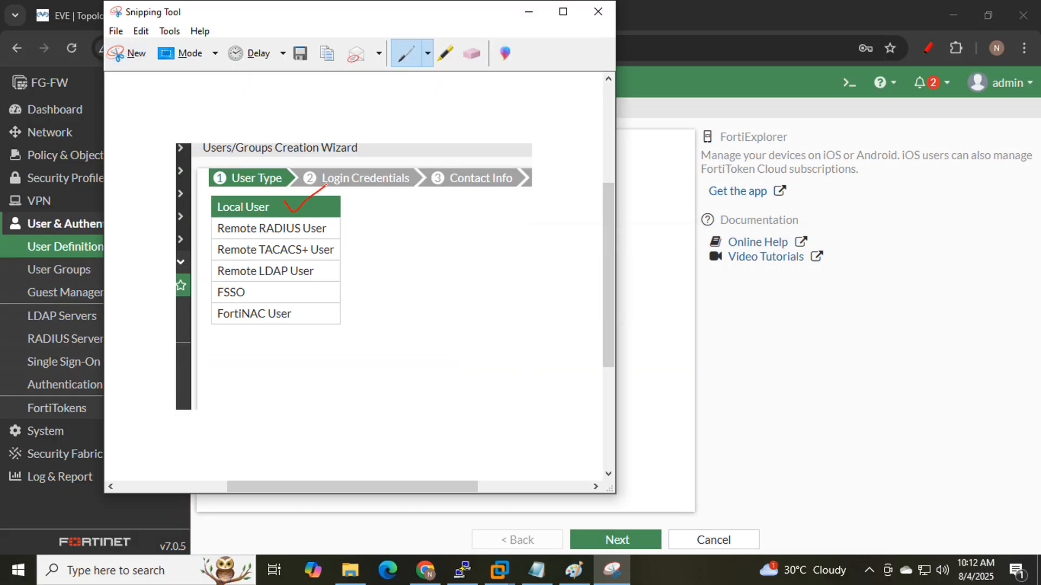
pyautogui.moveTo(332, 235); pyautogui.dragTo(382, 210)
pyautogui.moveTo(343, 258)
pyautogui.mouseDown()
pyautogui.moveTo(352, 248)
pyautogui.moveTo(370, 259)
pyautogui.mouseUp()
pyautogui.moveTo(305, 298)
pyautogui.mouseDown()
pyautogui.moveTo(337, 302)
pyautogui.moveTo(392, 280)
pyautogui.mouseUp()
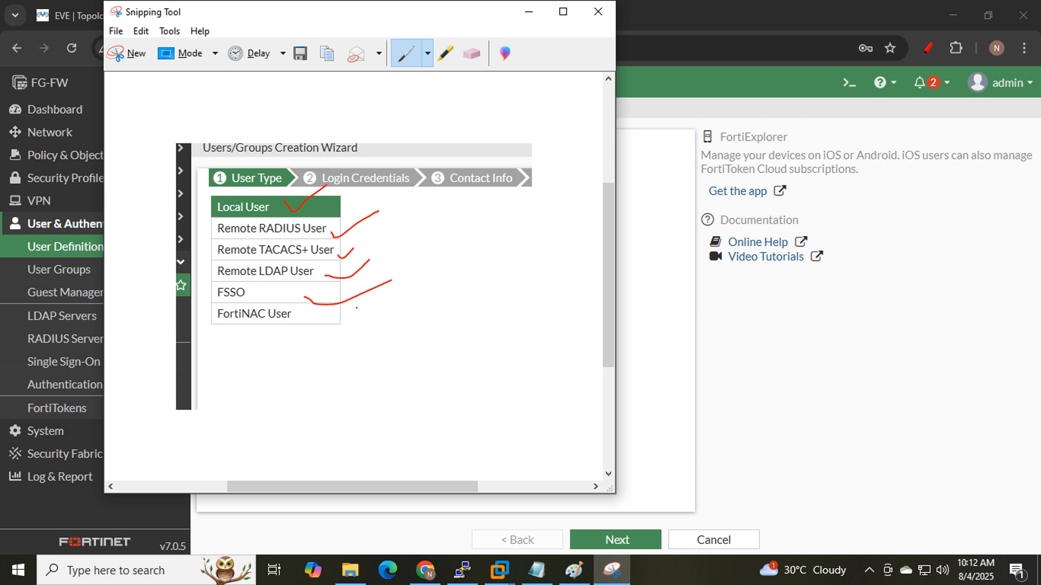
pyautogui.moveTo(304, 327); pyautogui.dragTo(406, 298)
pyautogui.moveTo(315, 350)
pyautogui.mouseDown()
pyautogui.moveTo(374, 302)
pyautogui.moveTo(363, 235)
pyautogui.moveTo(287, 215)
pyautogui.moveTo(196, 228)
pyautogui.moveTo(200, 328)
pyautogui.moveTo(268, 362)
pyautogui.moveTo(320, 351)
pyautogui.mouseUp()
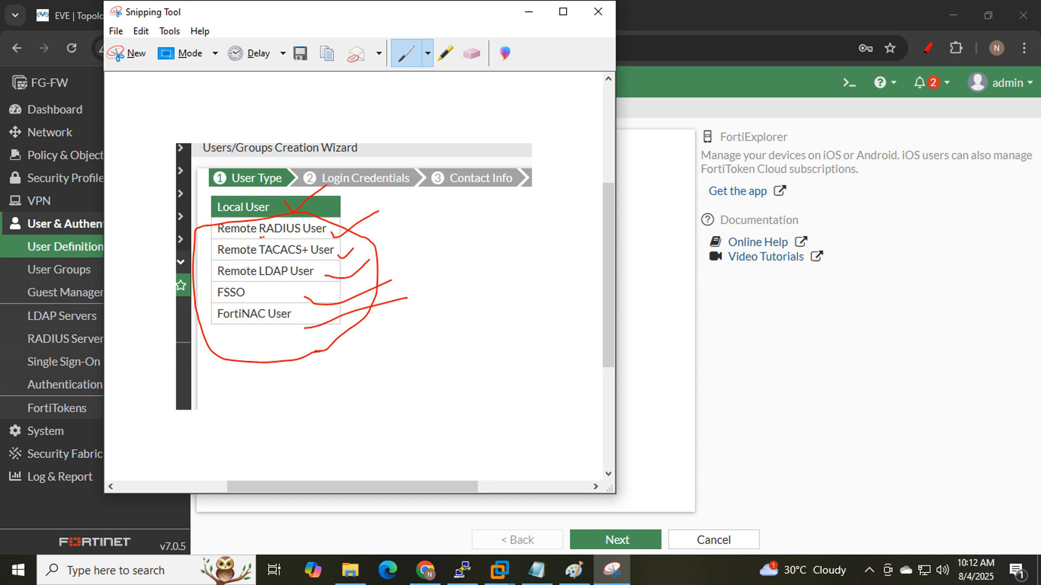
# - Reinforce the marks: underline RADIUS, re-tick Local User, and retrace the circle around remote options
pyautogui.moveTo(261, 237); pyautogui.dragTo(298, 237)
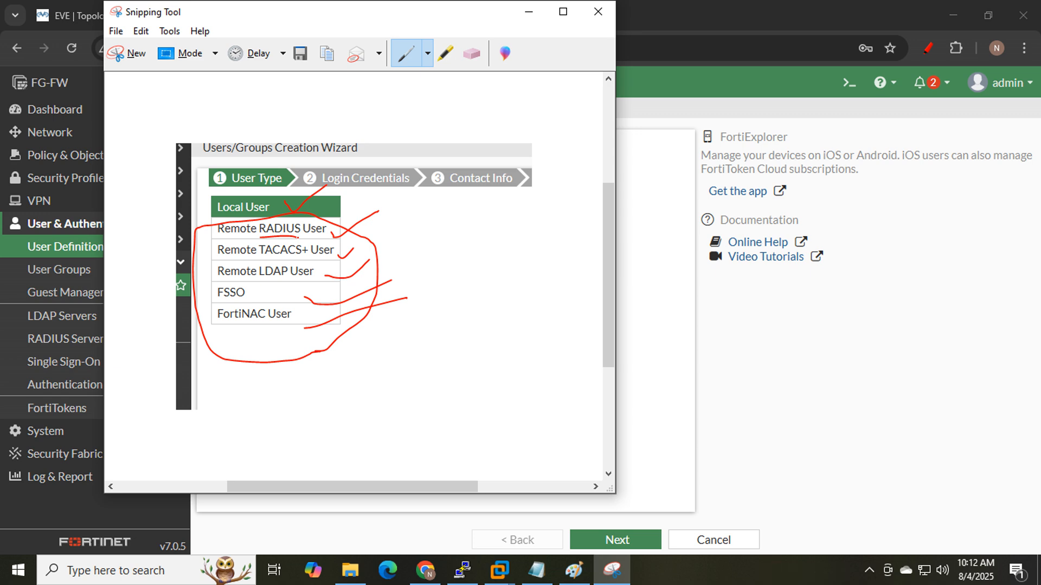
pyautogui.moveTo(333, 231); pyautogui.dragTo(388, 221)
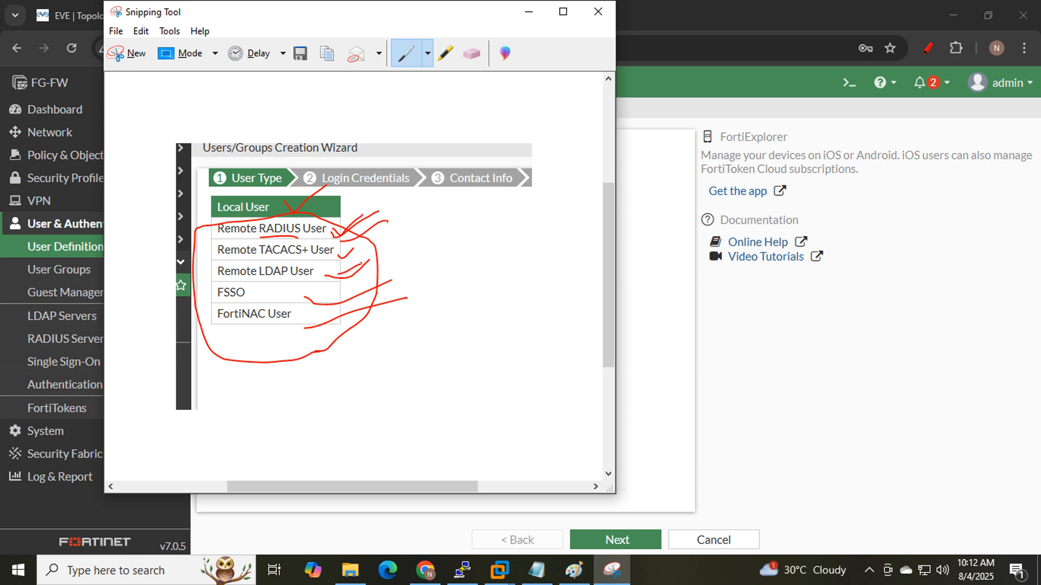
pyautogui.moveTo(321, 363)
pyautogui.mouseDown()
pyautogui.moveTo(355, 313)
pyautogui.moveTo(381, 235)
pyautogui.moveTo(280, 219)
pyautogui.moveTo(185, 243)
pyautogui.moveTo(225, 346)
pyautogui.moveTo(305, 368)
pyautogui.mouseUp()
pyautogui.moveTo(278, 207); pyautogui.dragTo(329, 188)
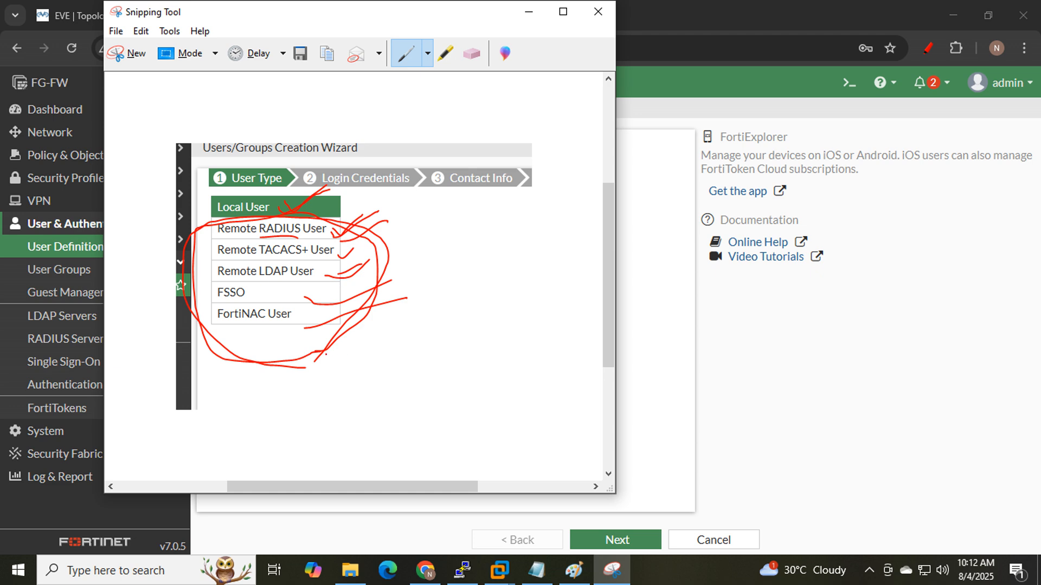
pyautogui.moveTo(300, 369)
pyautogui.mouseDown()
pyautogui.moveTo(376, 285)
pyautogui.moveTo(356, 211)
pyautogui.moveTo(234, 211)
pyautogui.moveTo(197, 258)
pyautogui.moveTo(219, 316)
pyautogui.moveTo(244, 338)
pyautogui.mouseUp()
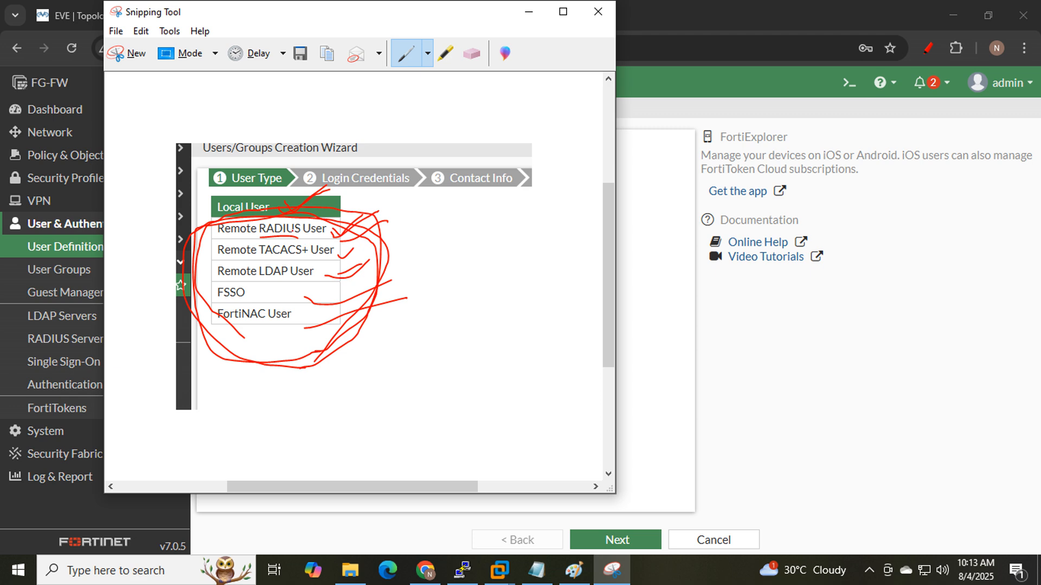
# - Choose Local User as the user type in the wizard
pyautogui.click(530, 11)
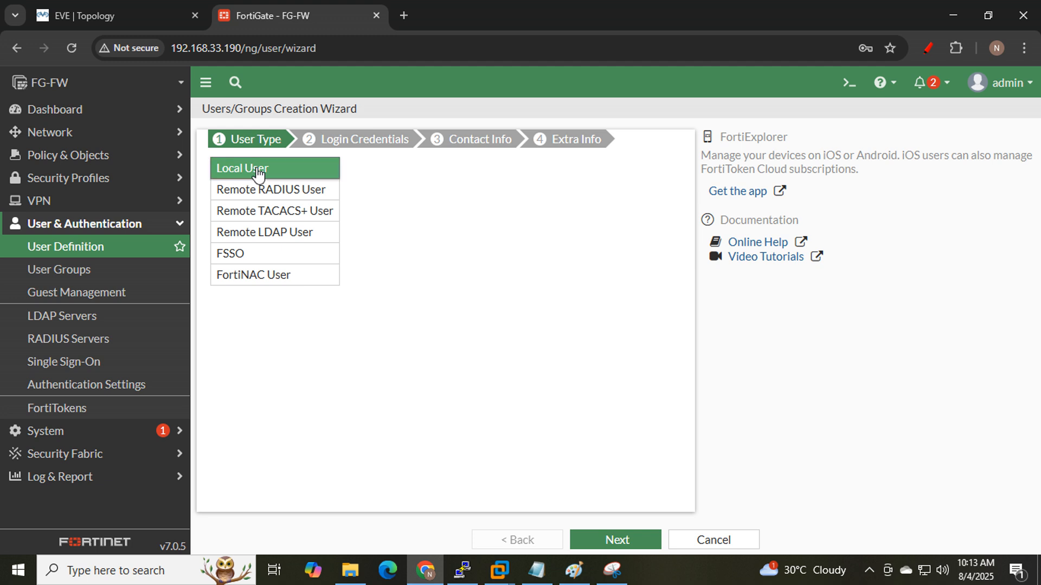
pyautogui.click(263, 191)
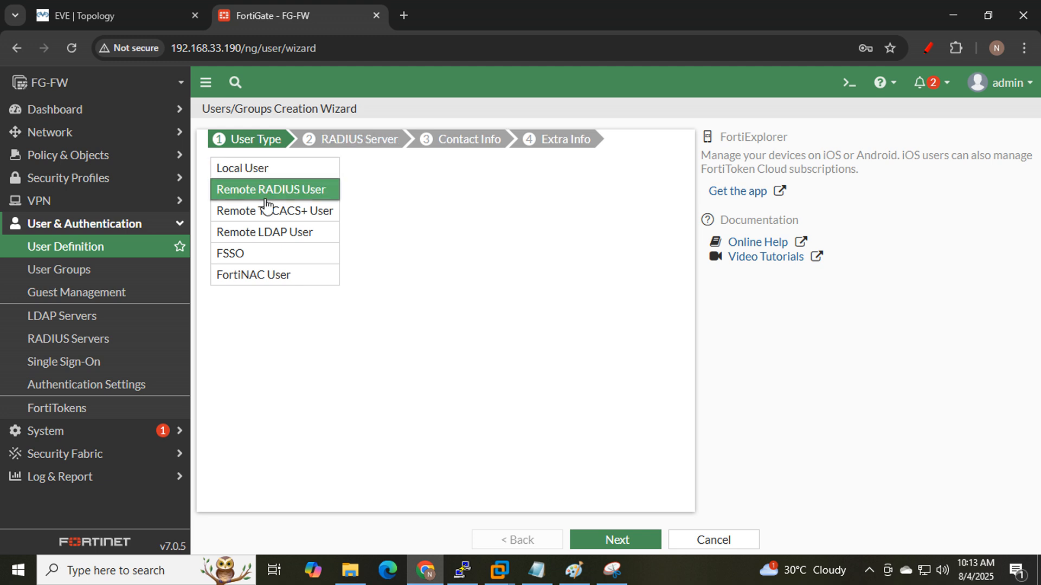
pyautogui.click(258, 174)
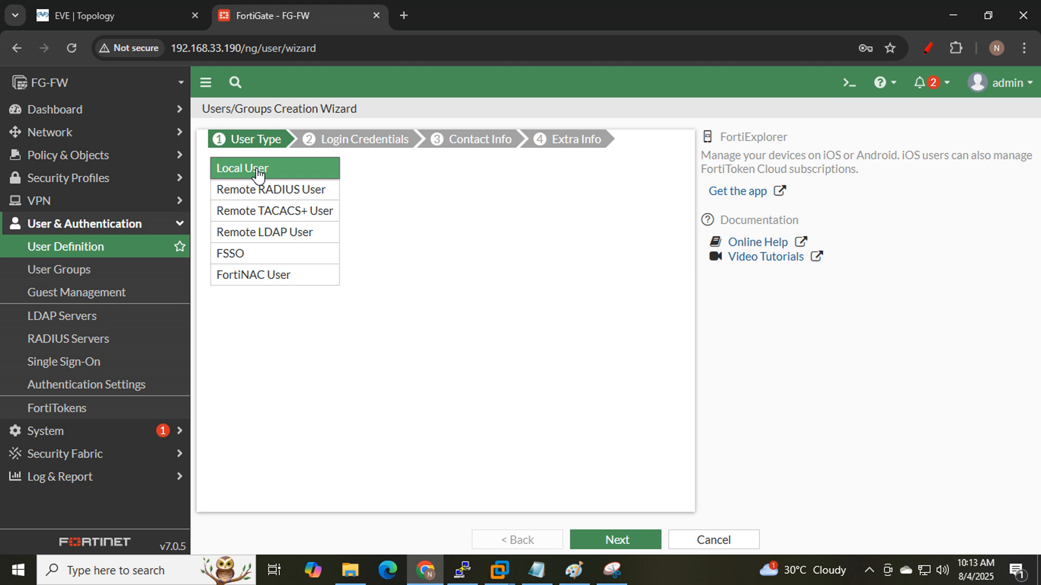
pyautogui.click(613, 540)
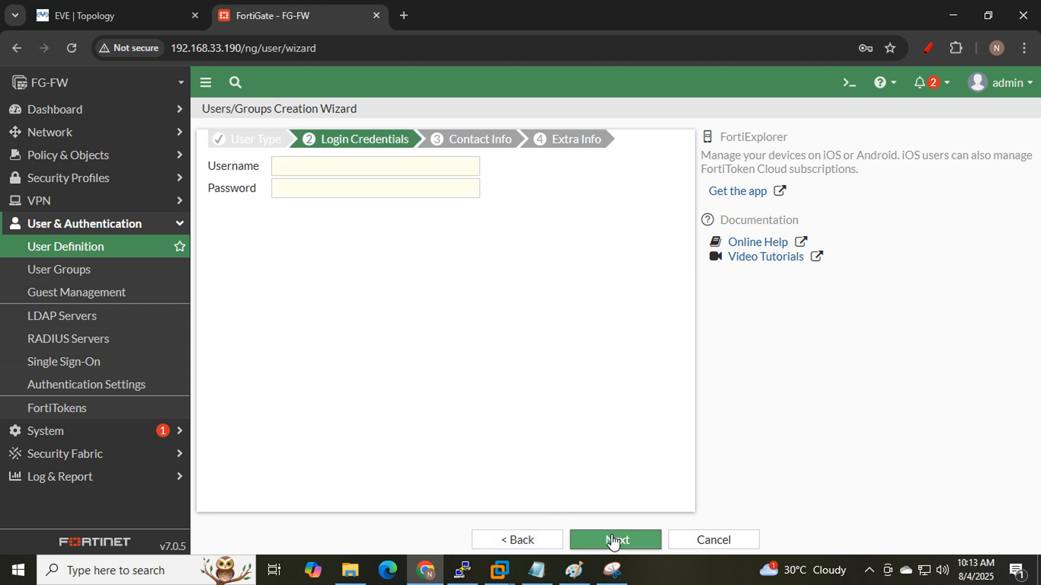
# - Enter username testuser1 and its password as the login credentials
pyautogui.click(338, 169)
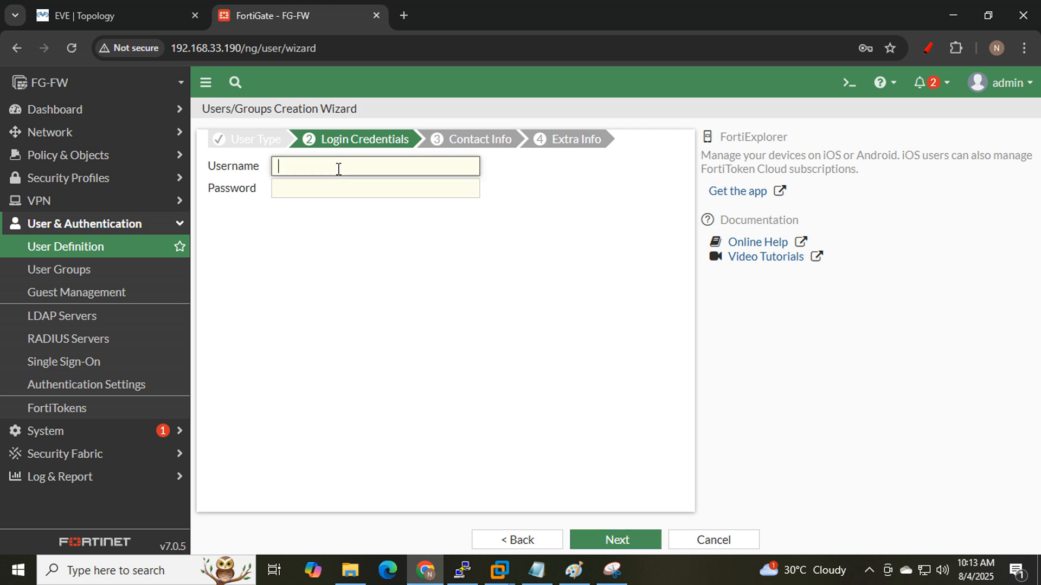
pyautogui.write('userh1')
pyautogui.moveTo(339, 169); pyautogui.dragTo(264, 172)
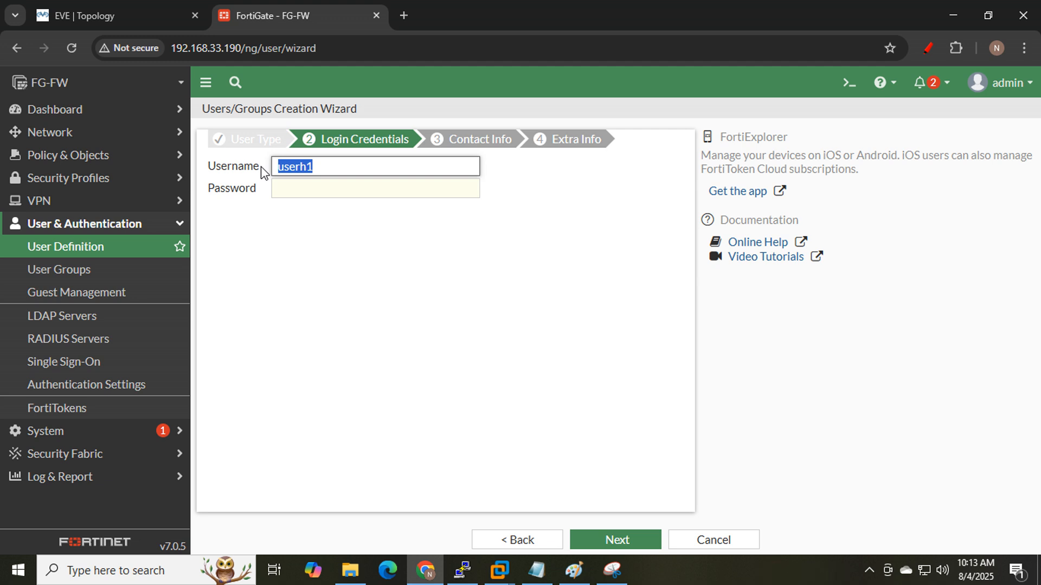
pyautogui.write('user')
pyautogui.press('BackSpace')
pyautogui.press('BackSpace')
pyautogui.press('BackSpace')
pyautogui.press('BackSpace')
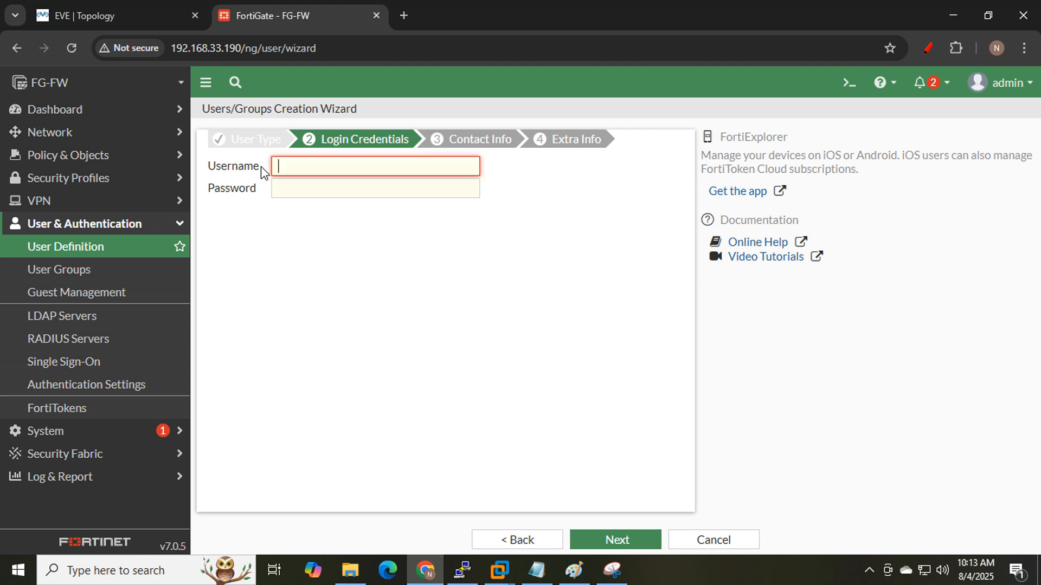
pyautogui.write('test')
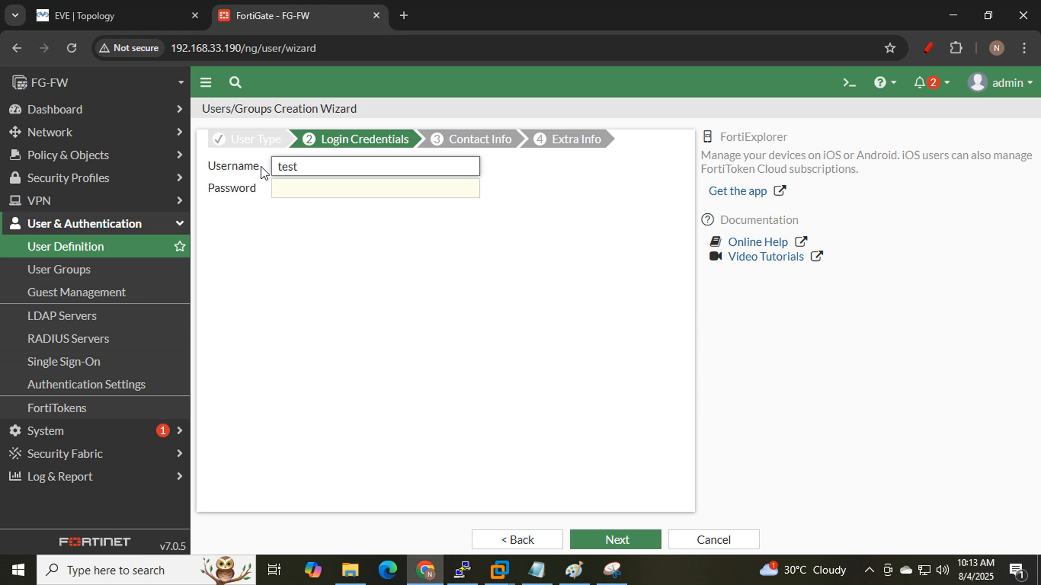
pyautogui.write('user1')
pyautogui.press('Tab')
pyautogui.write('123')
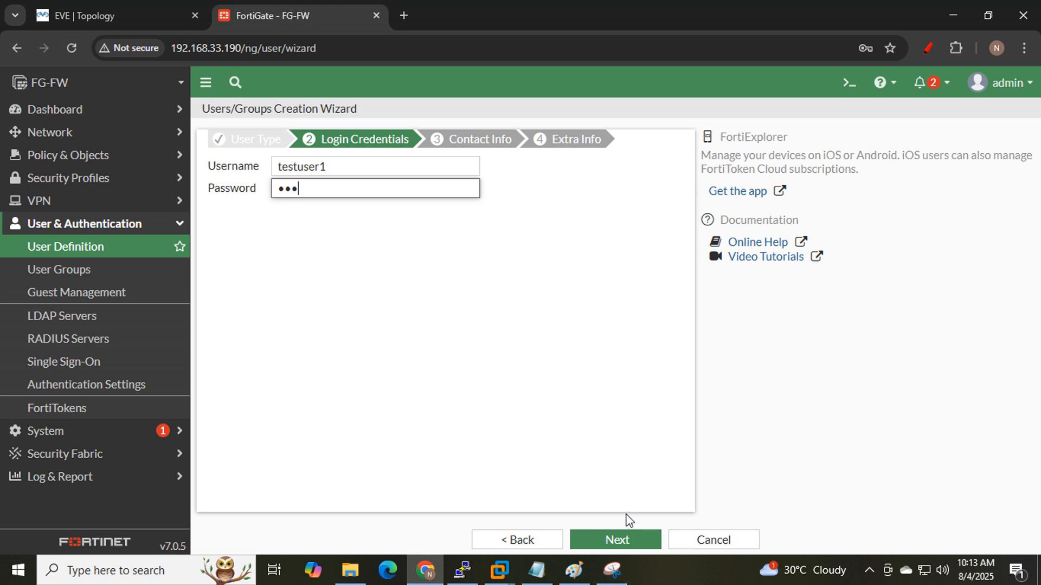
pyautogui.click(629, 542)
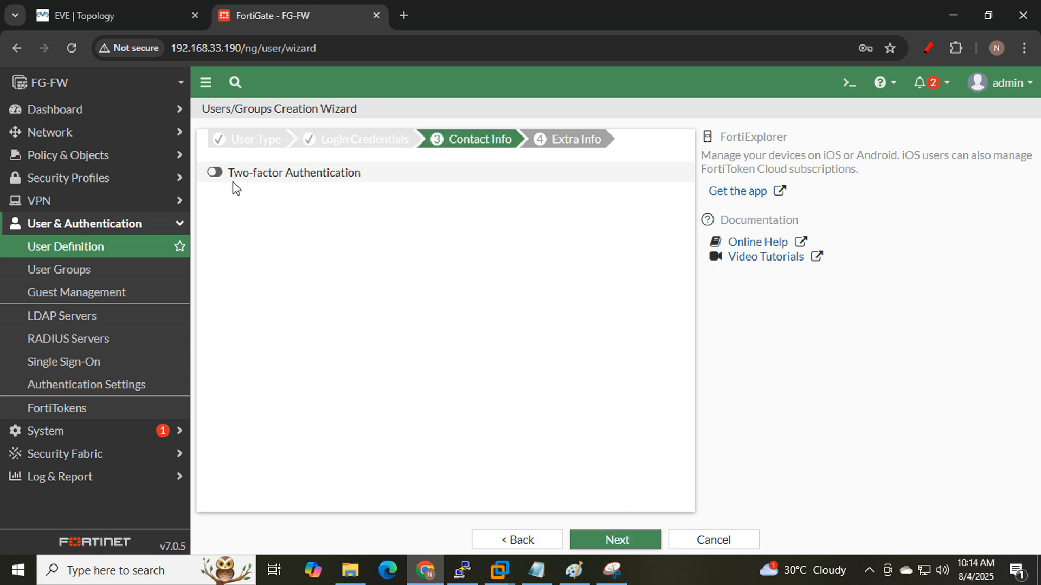
# - Leave two-factor authentication off and submit testuser1 as an enabled local user
pyautogui.click(215, 173)
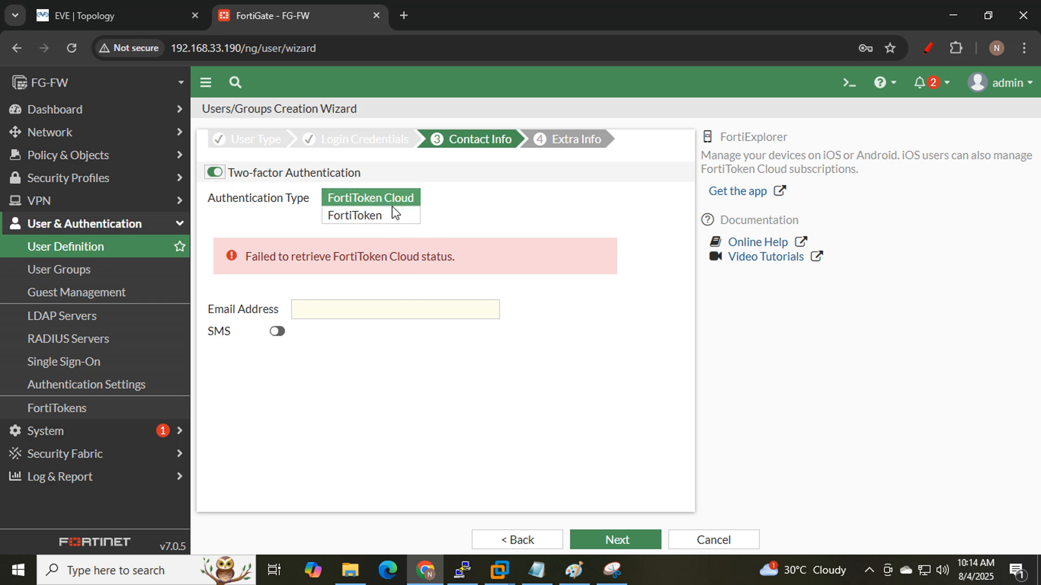
pyautogui.click(211, 174)
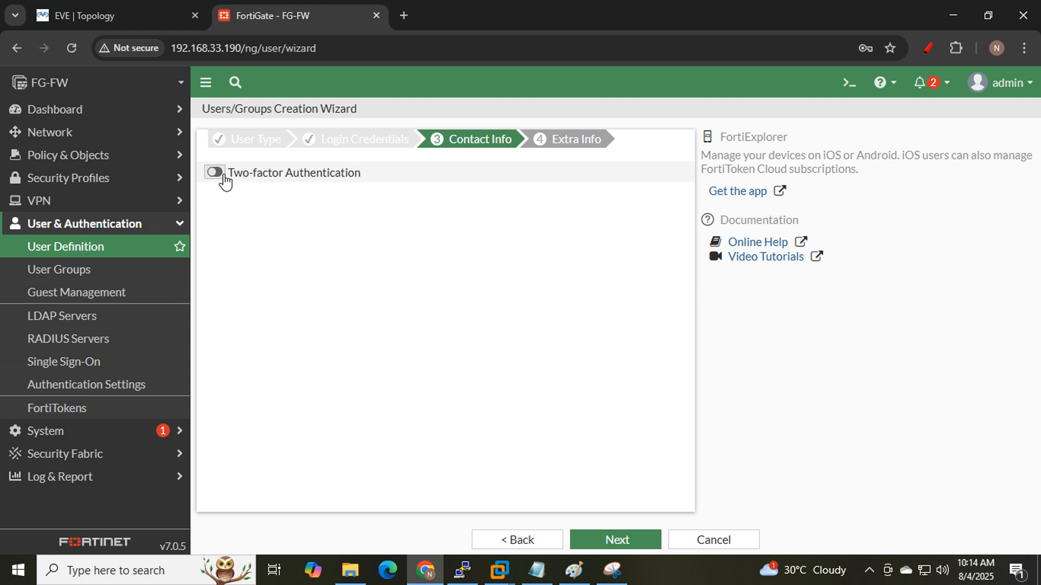
pyautogui.click(607, 542)
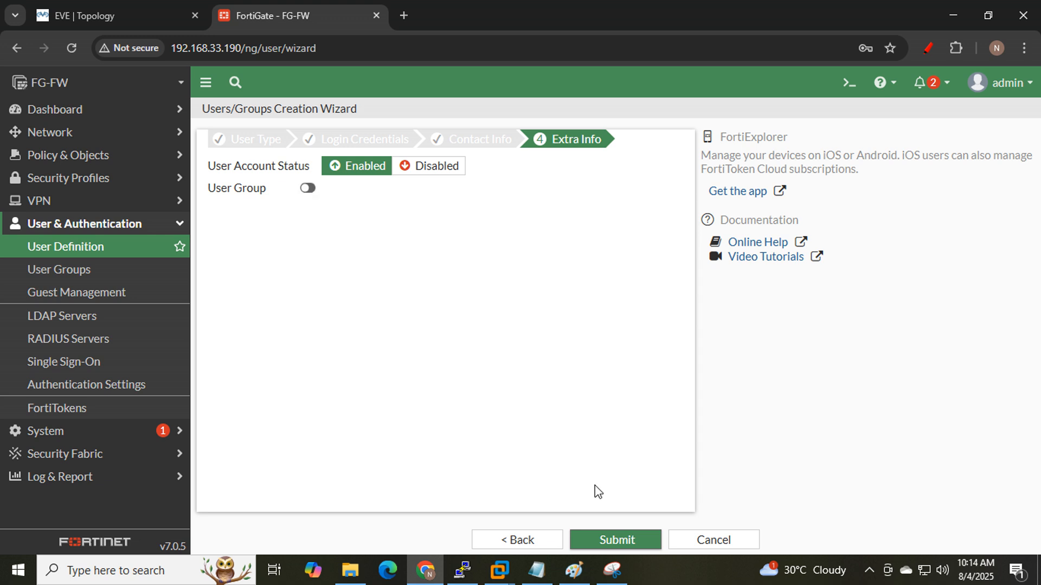
pyautogui.click(627, 540)
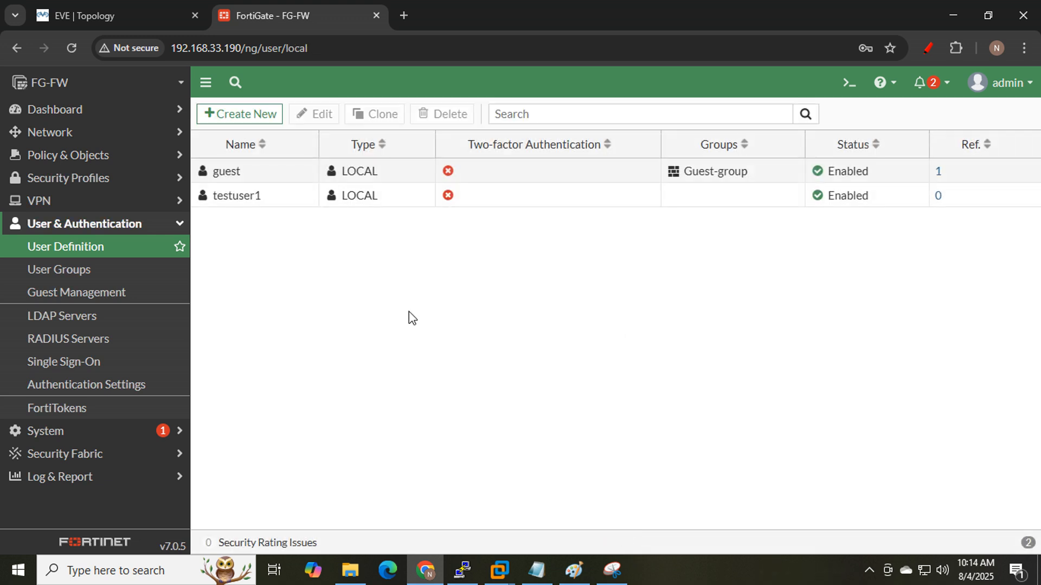
# - Create local user testuser2 with a password, no two-factor or group
pyautogui.moveTo(263, 204)
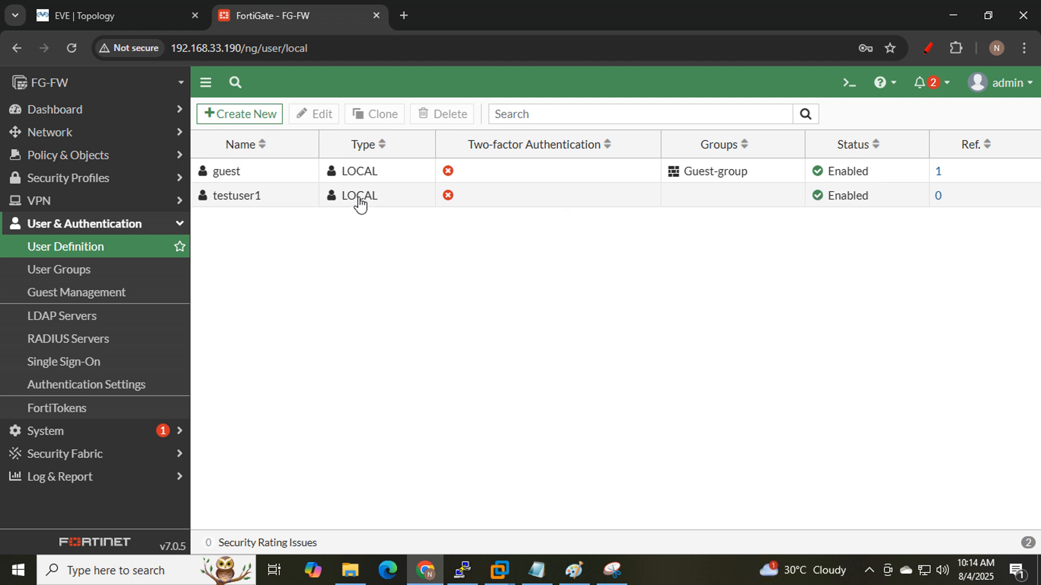
pyautogui.click(237, 115)
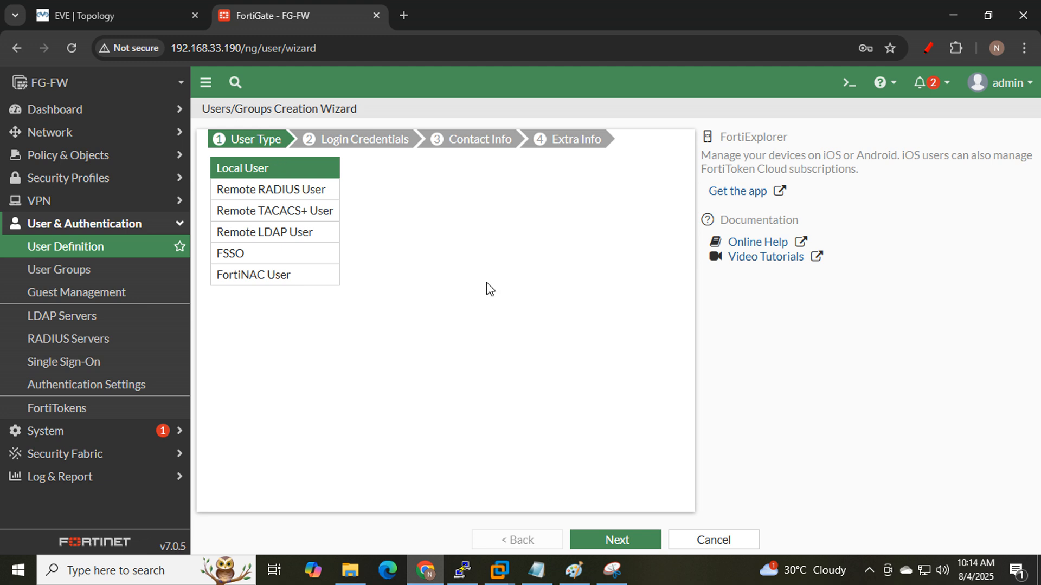
pyautogui.click(617, 539)
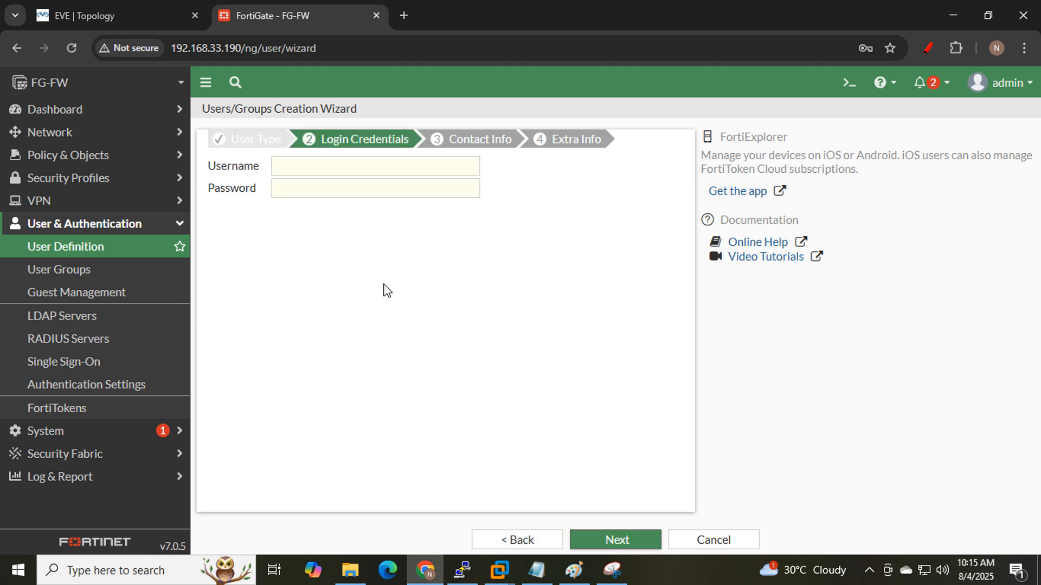
pyautogui.click(310, 172)
pyautogui.write('tes')
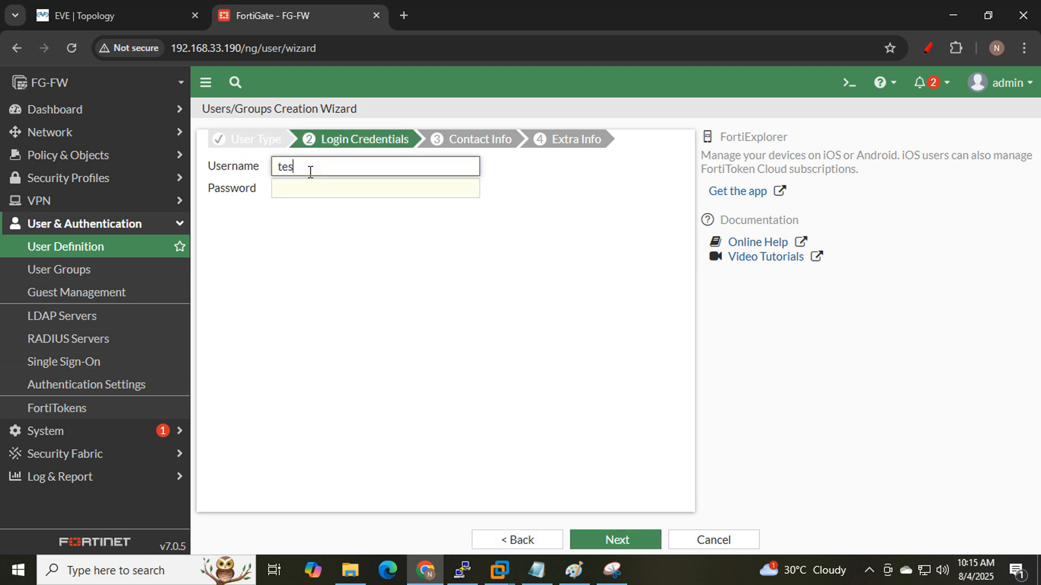
pyautogui.write('tuser2')
pyautogui.press('Tab')
pyautogui.write('123')
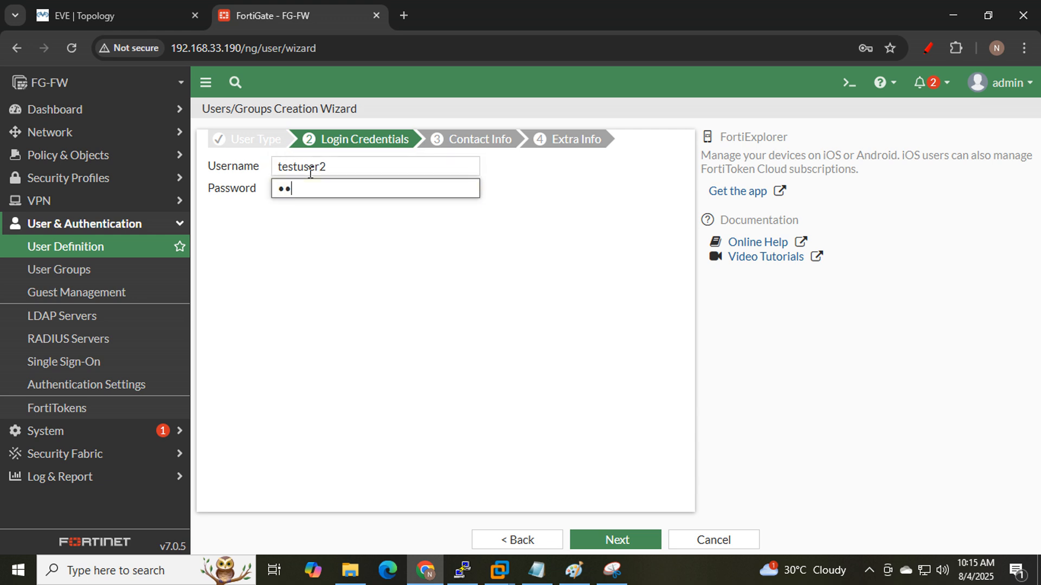
pyautogui.click(616, 541)
pyautogui.click(616, 541)
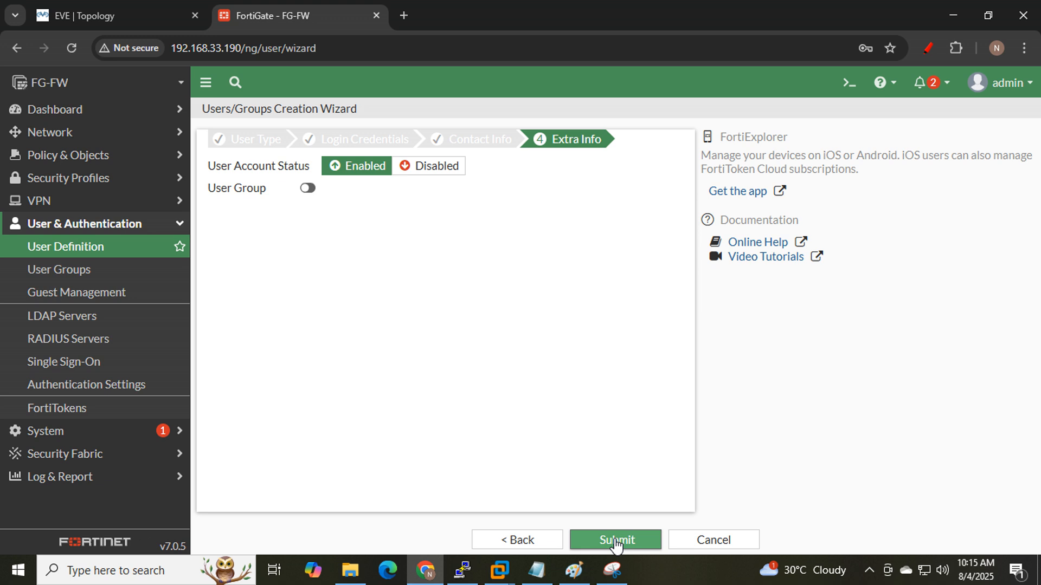
pyautogui.click(615, 541)
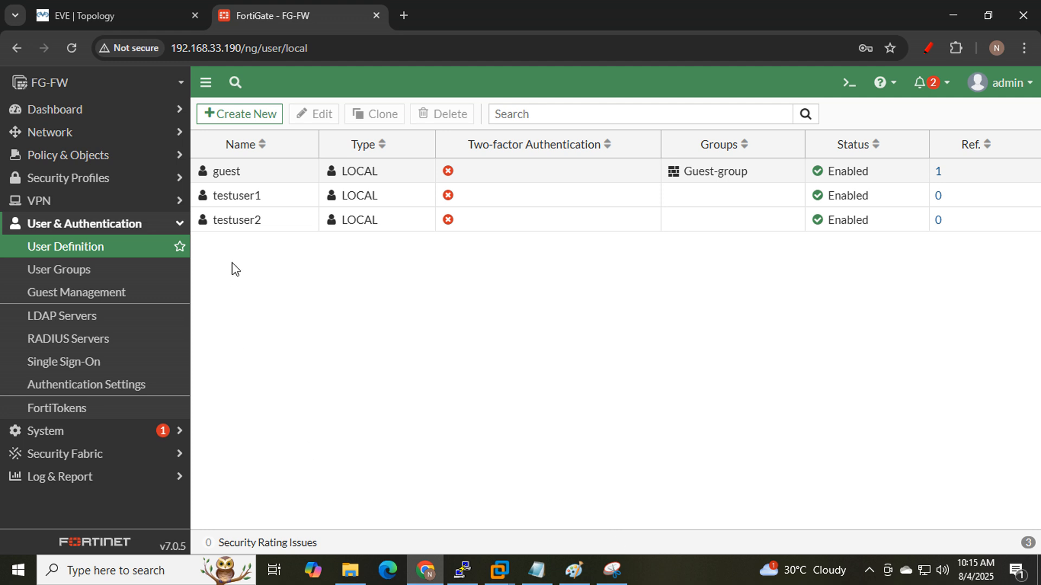
# - Create local user testuser3 with a password, no two-factor or group
pyautogui.click(239, 114)
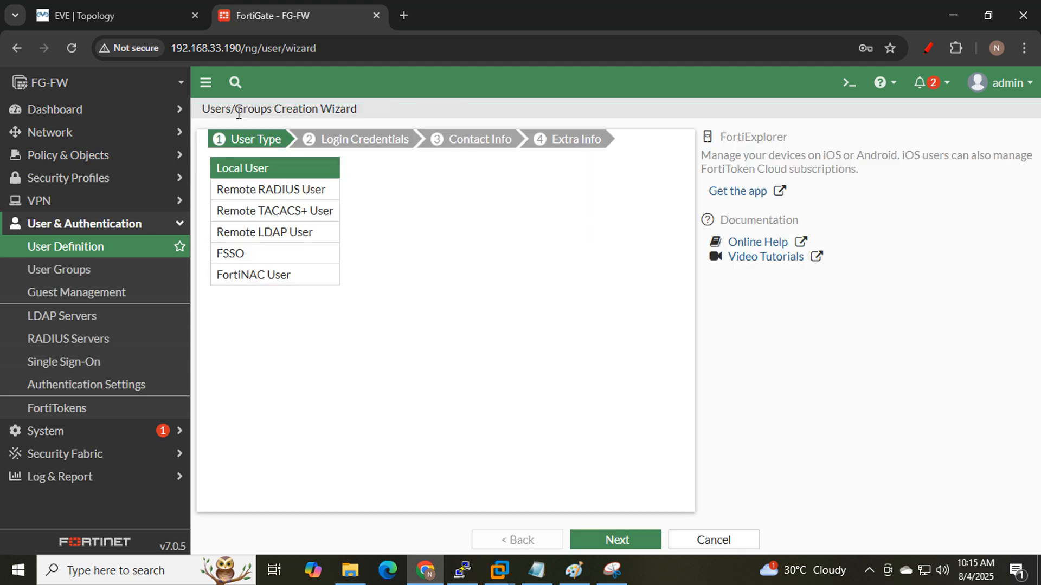
pyautogui.click(614, 541)
pyautogui.click(388, 167)
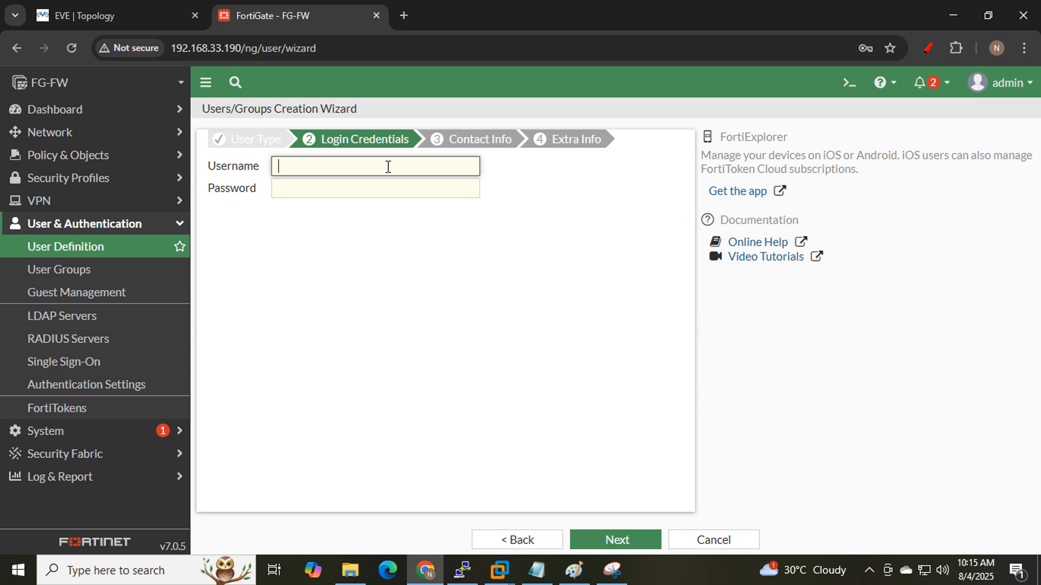
pyautogui.write('testuser3')
pyautogui.press('Tab')
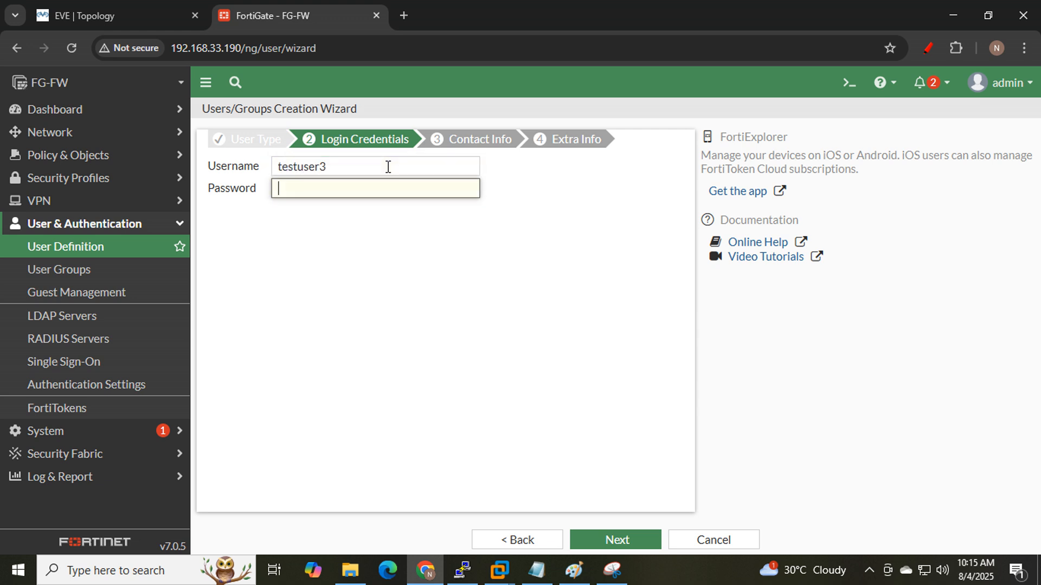
pyautogui.write('***')
pyautogui.click(606, 544)
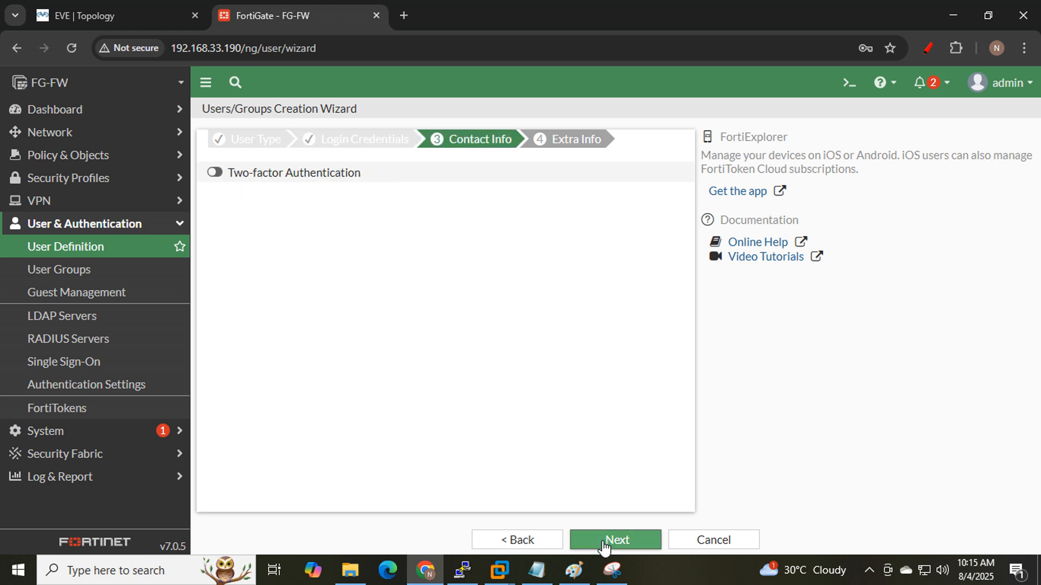
pyautogui.click(605, 544)
pyautogui.click(604, 544)
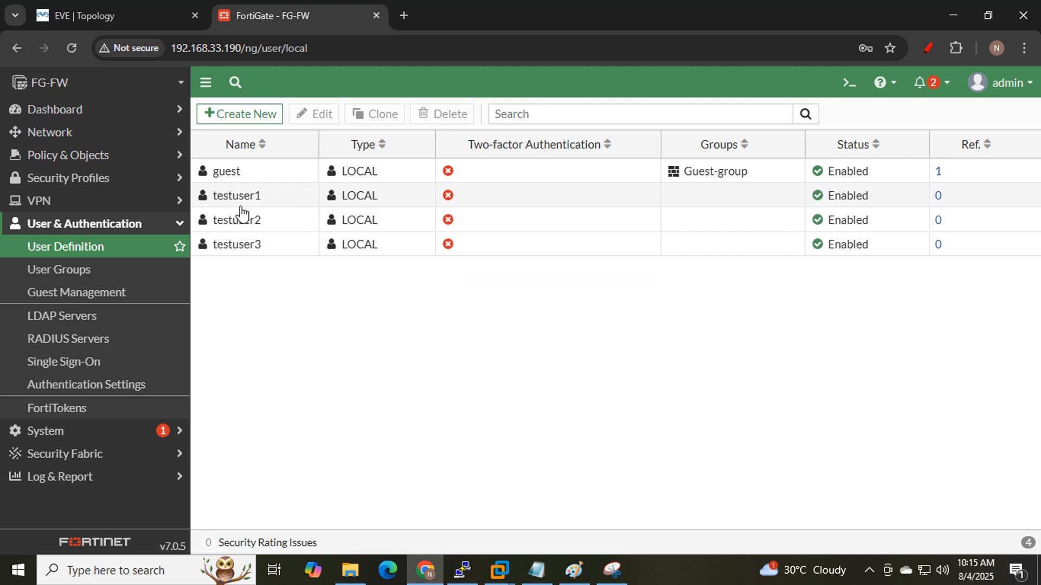
# - Clear the topology annotations, open the Win_LAN1 console and sign in with its password
pyautogui.click(135, 11)
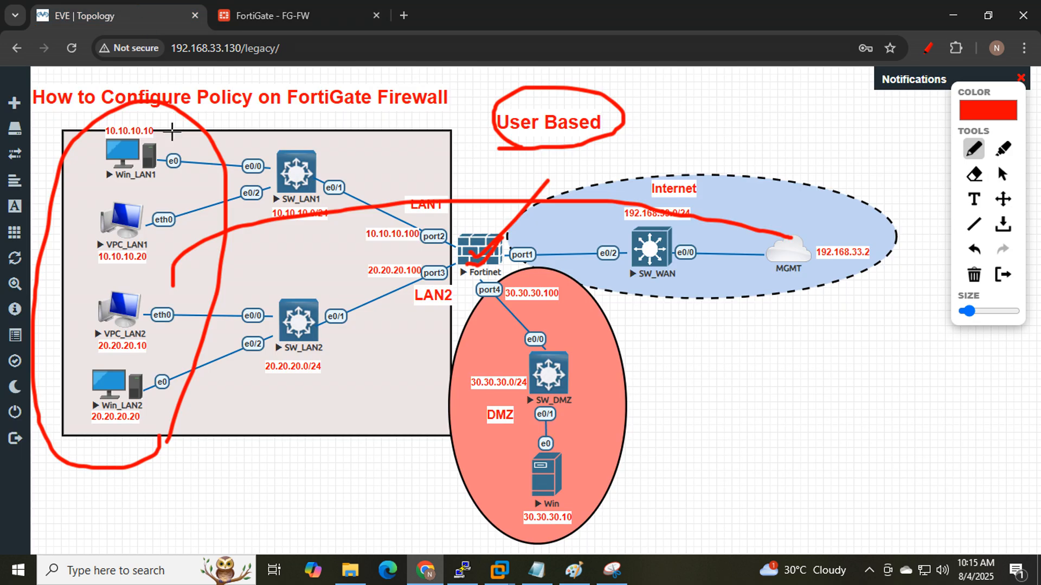
pyautogui.click(928, 48)
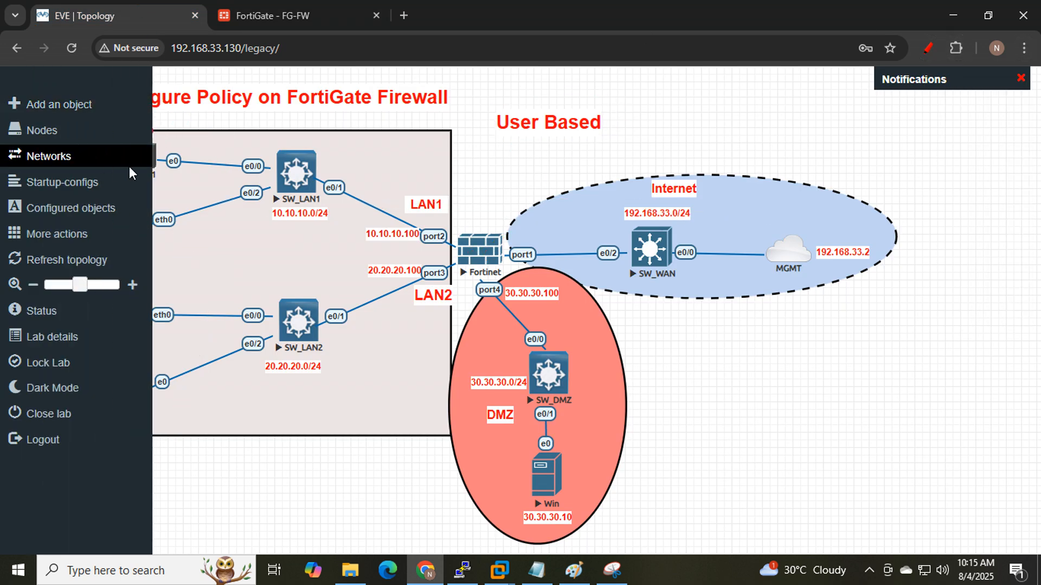
pyautogui.click(120, 162)
pyautogui.click(537, 162)
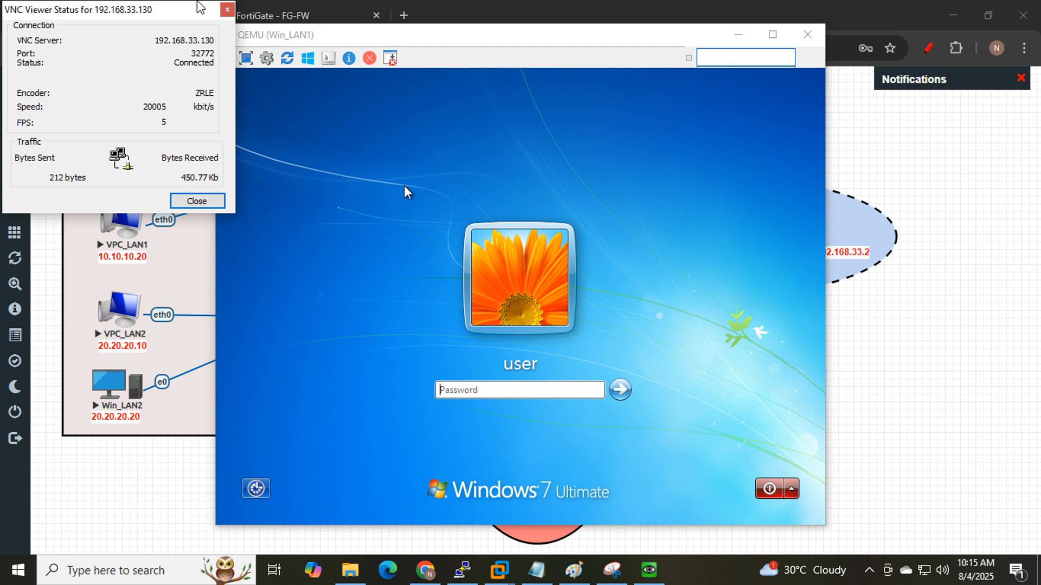
pyautogui.click(228, 10)
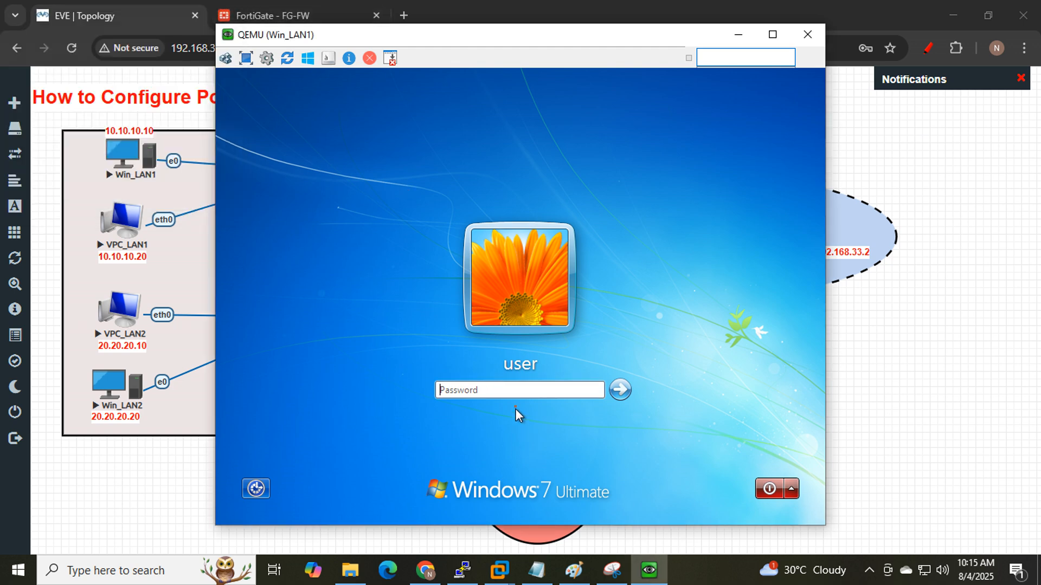
pyautogui.click(515, 392)
pyautogui.write('•••••')
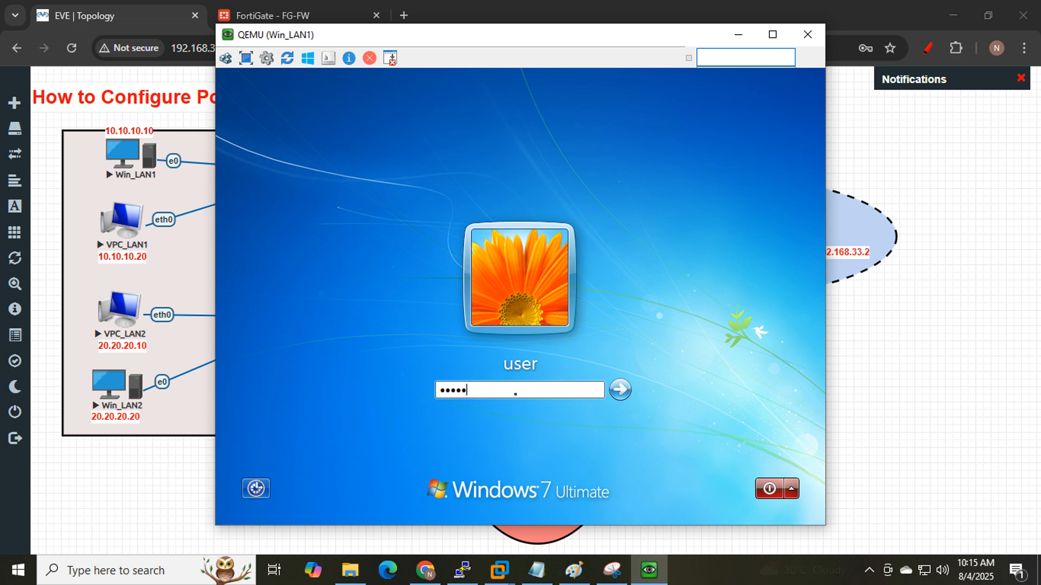
pyautogui.press('Return')
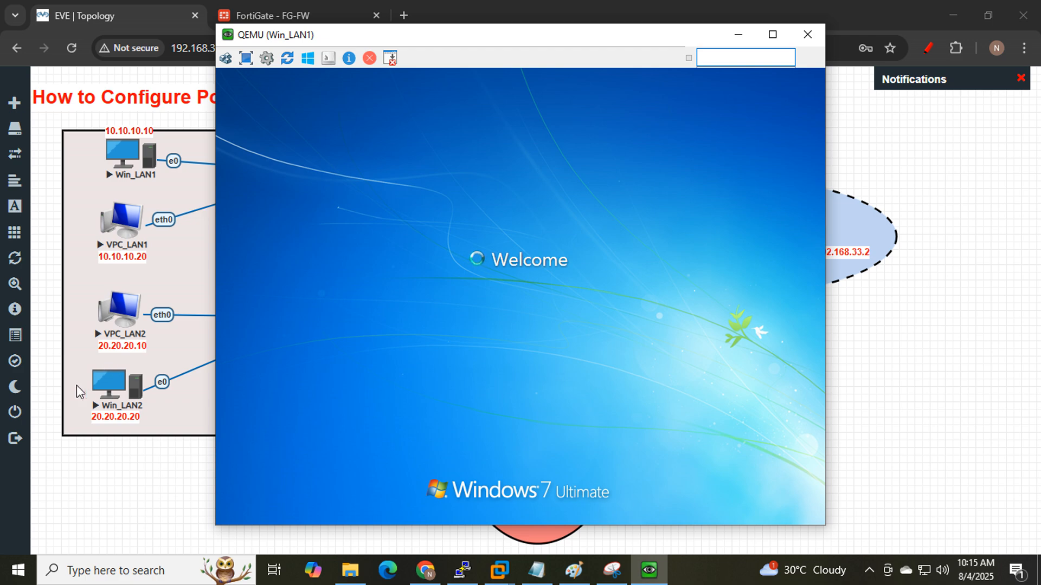
# - Open the Win_LAN2 console, sign in, and arrange both QEMU windows so each is visible
pyautogui.click(103, 398)
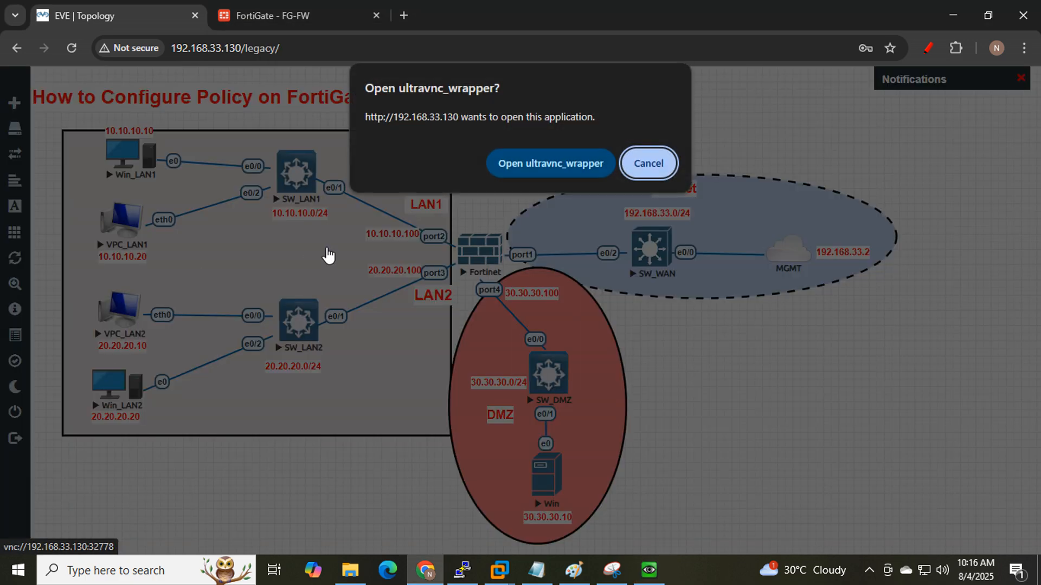
pyautogui.click(511, 164)
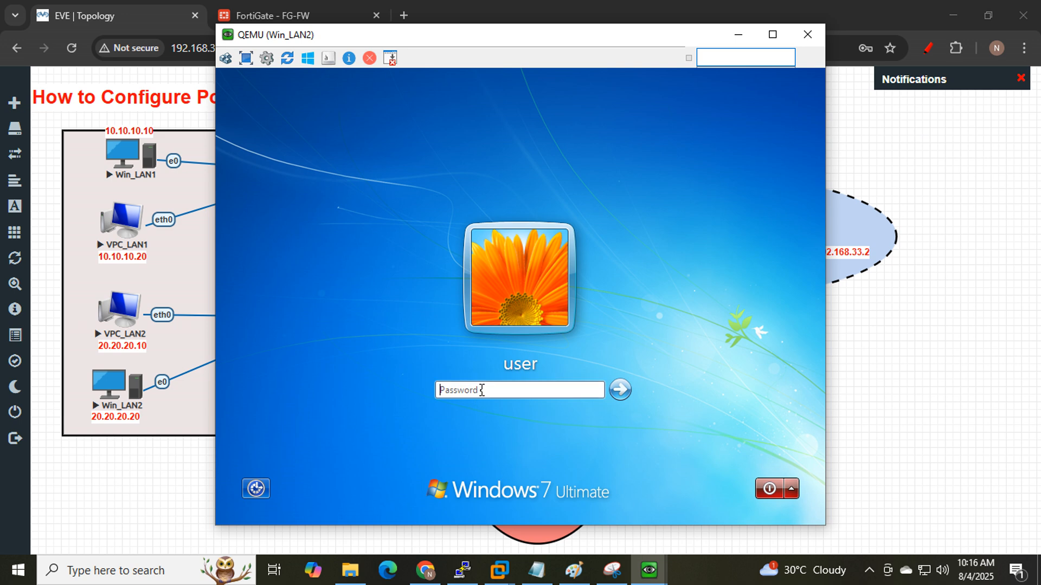
pyautogui.click(481, 390)
pyautogui.write('•••••••')
pyautogui.press('Return')
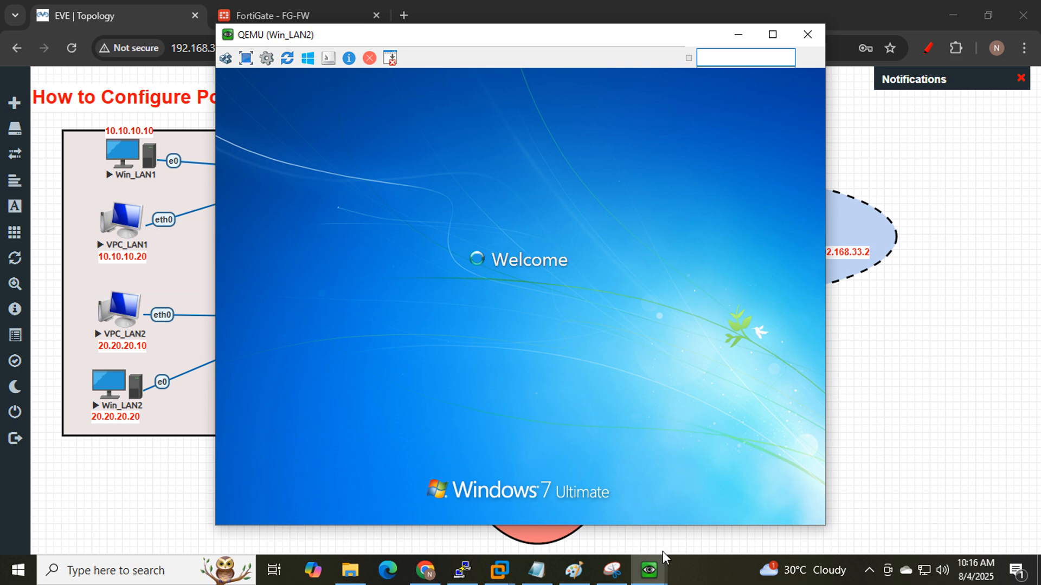
pyautogui.moveTo(659, 577)
pyautogui.click(634, 523)
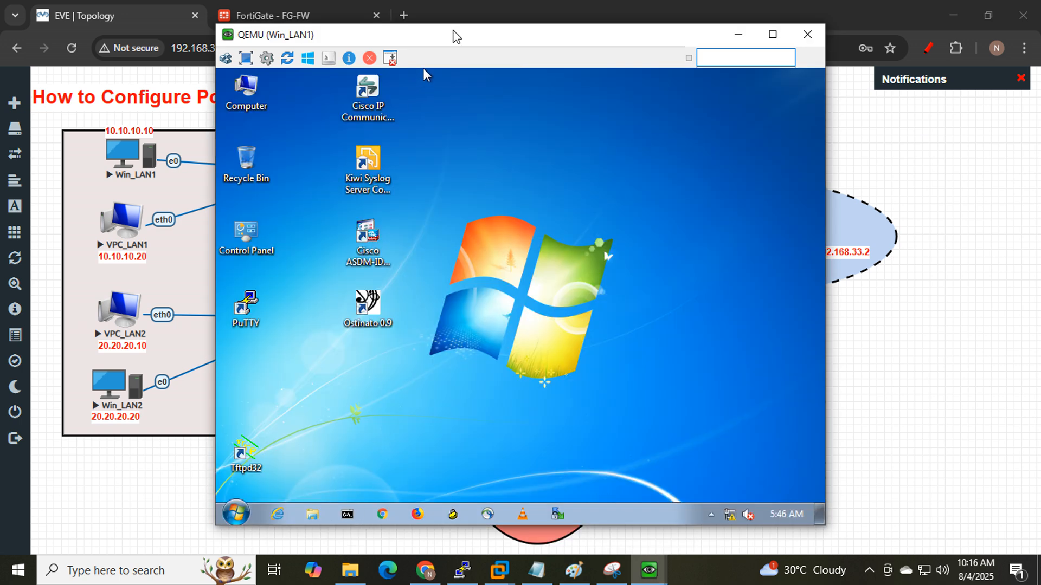
pyautogui.moveTo(456, 36); pyautogui.dragTo(587, 50)
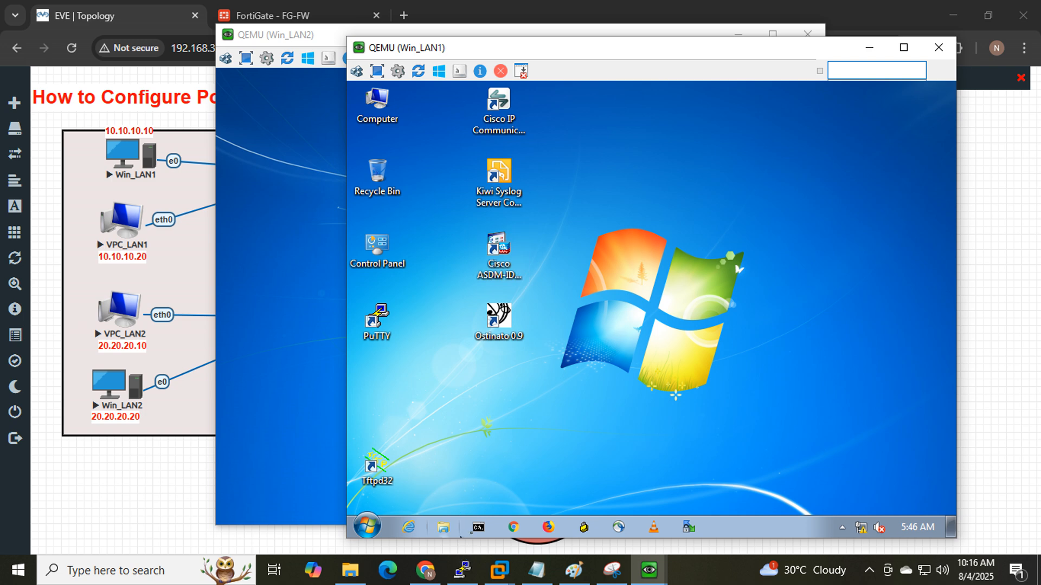
# - Run ipconfig in a Win_LAN1 Command Prompt, showing 10.10.10.10 with gateway 10.10.10.100
pyautogui.click(476, 527)
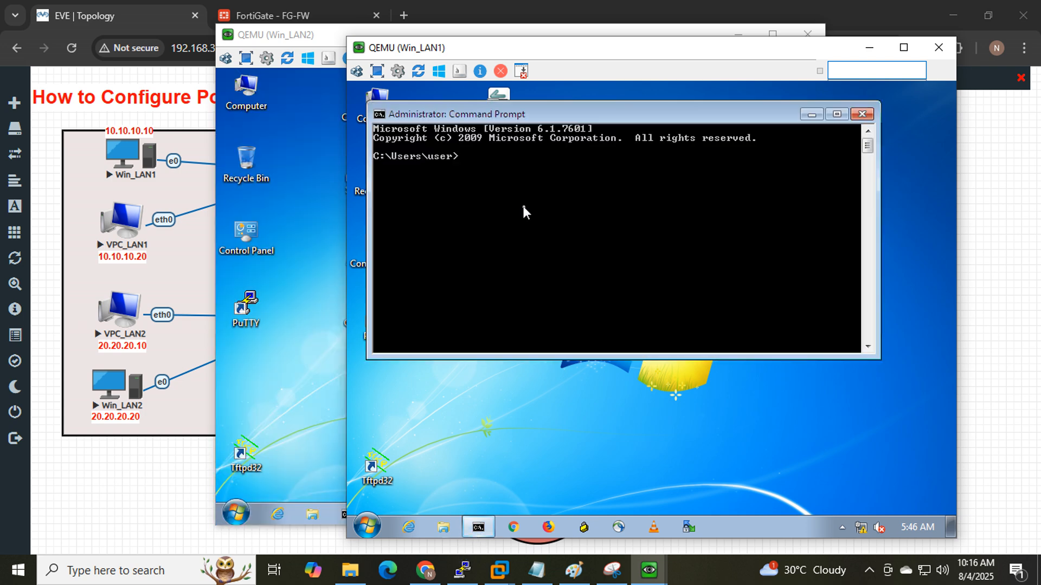
pyautogui.write('ipconfig')
pyautogui.press('Return')
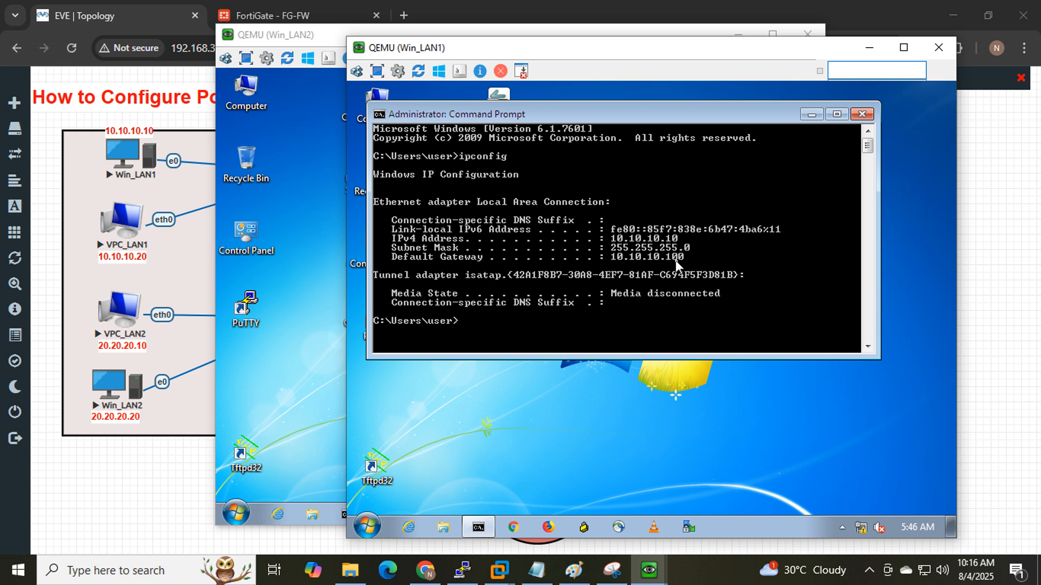
# - Run ipconfig on Win_LAN2, showing 20.20.20.20, mask 255.255.255.0, gateway 20.20.20.100
pyautogui.click(289, 39)
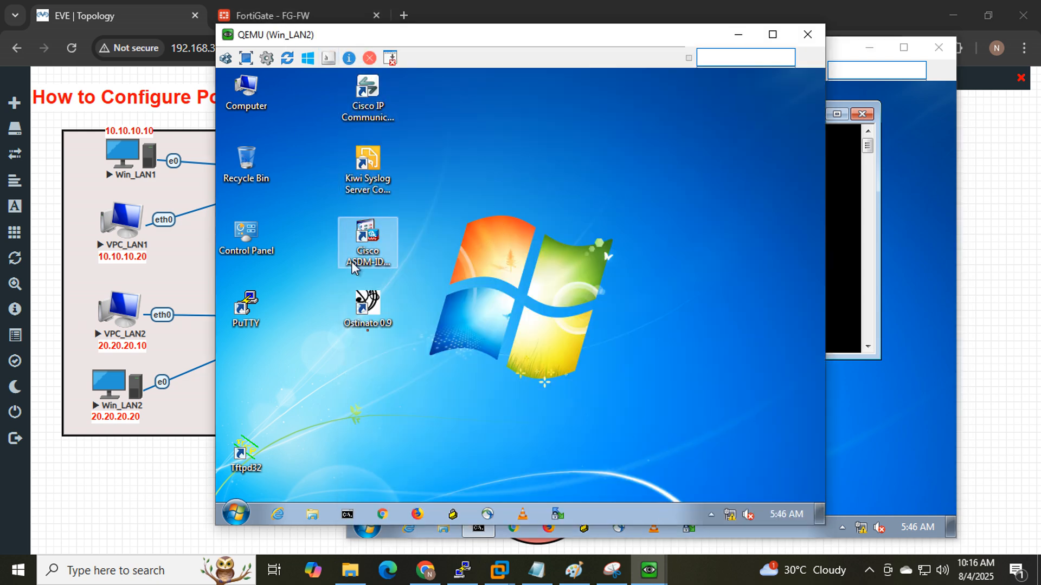
pyautogui.click(346, 515)
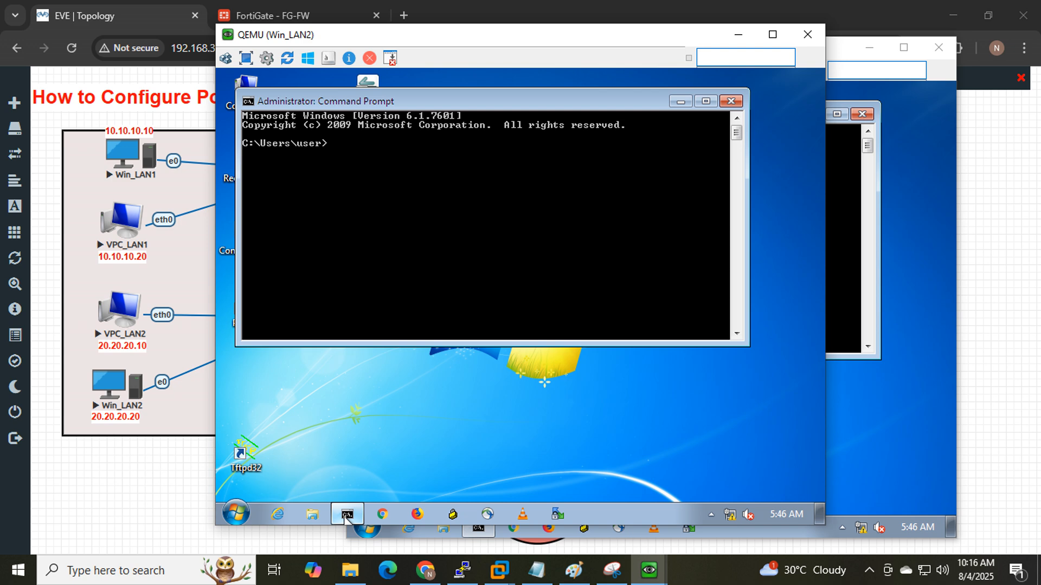
pyautogui.write('ipconfig')
pyautogui.press('Return')
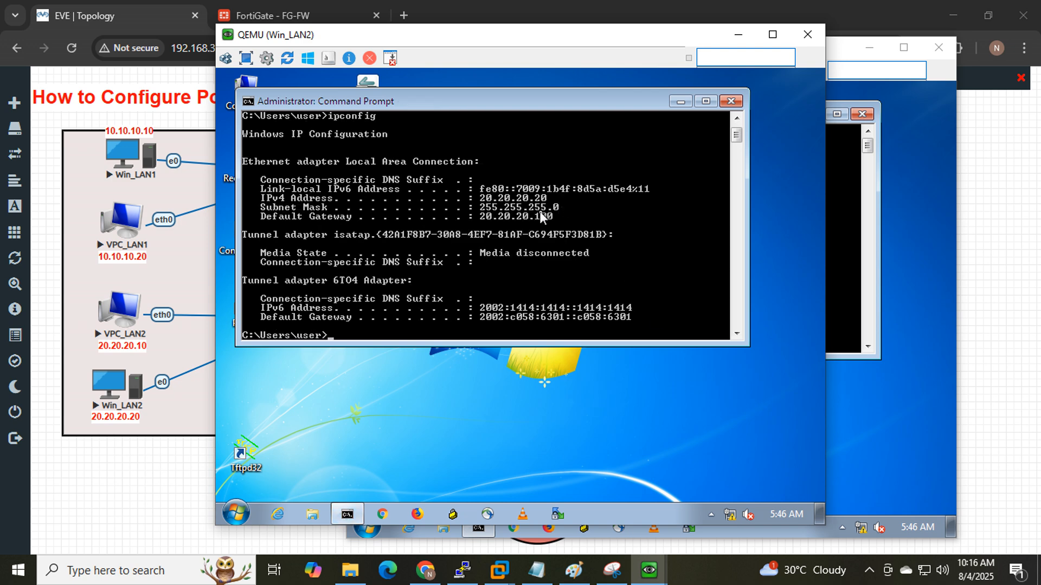
pyautogui.press('Return')
pyautogui.press('Return')
pyautogui.press('Return')
pyautogui.press('Return')
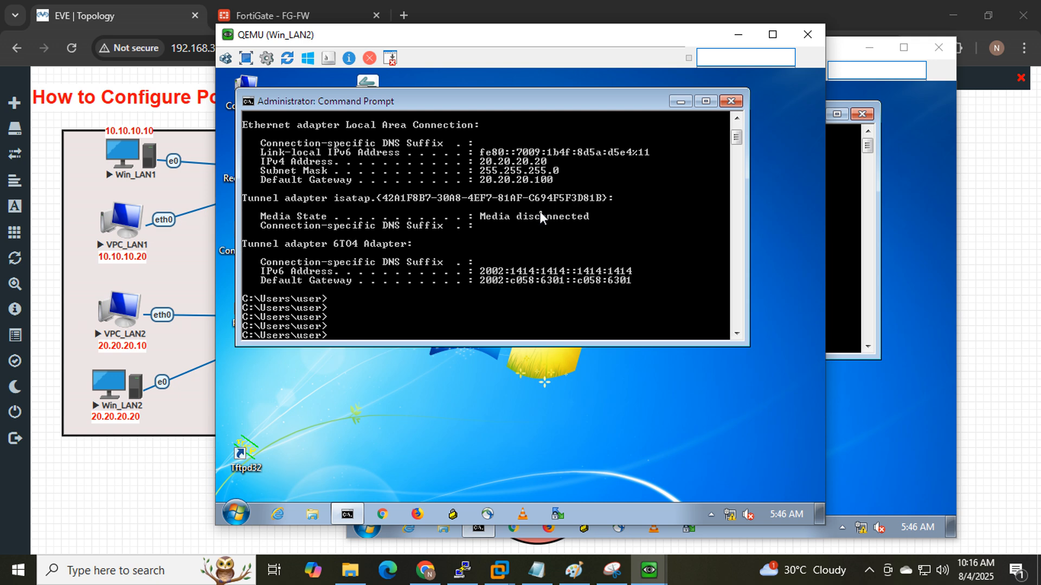
# - Run ping 8.8.8.8 -t on Win_LAN2 and then Win_LAN1; both requests time out
pyautogui.write('ping 8.8.8.8 -t')
pyautogui.press('Return')
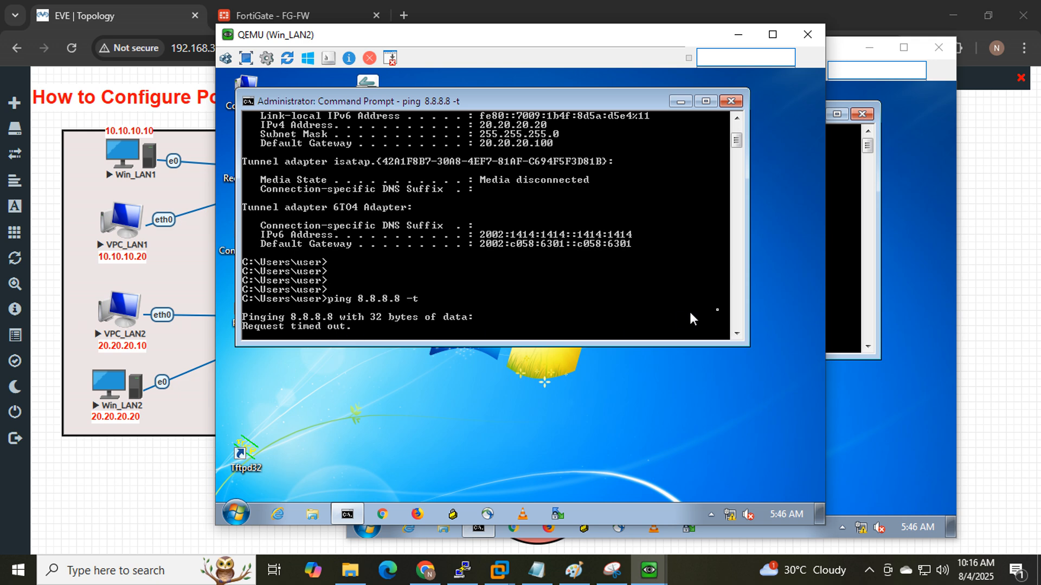
pyautogui.click(832, 297)
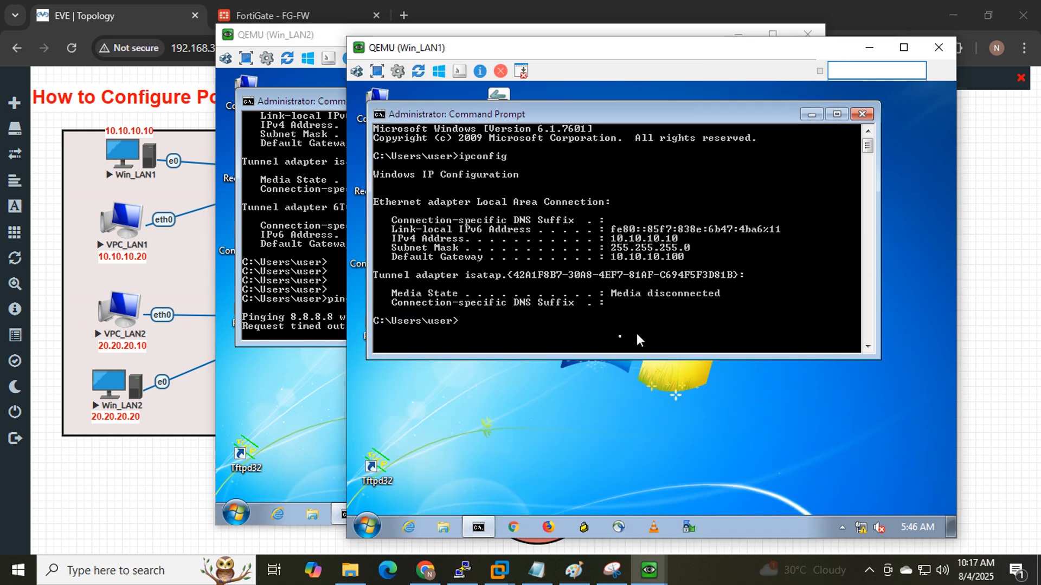
pyautogui.write('ing')
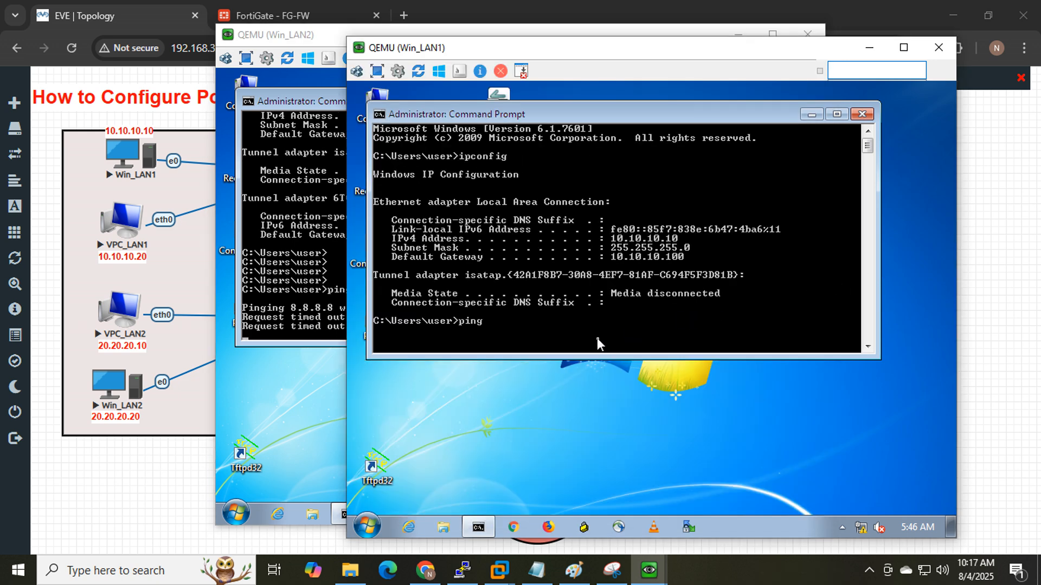
pyautogui.write(' 8.8.8.8 -t')
pyautogui.press('Return')
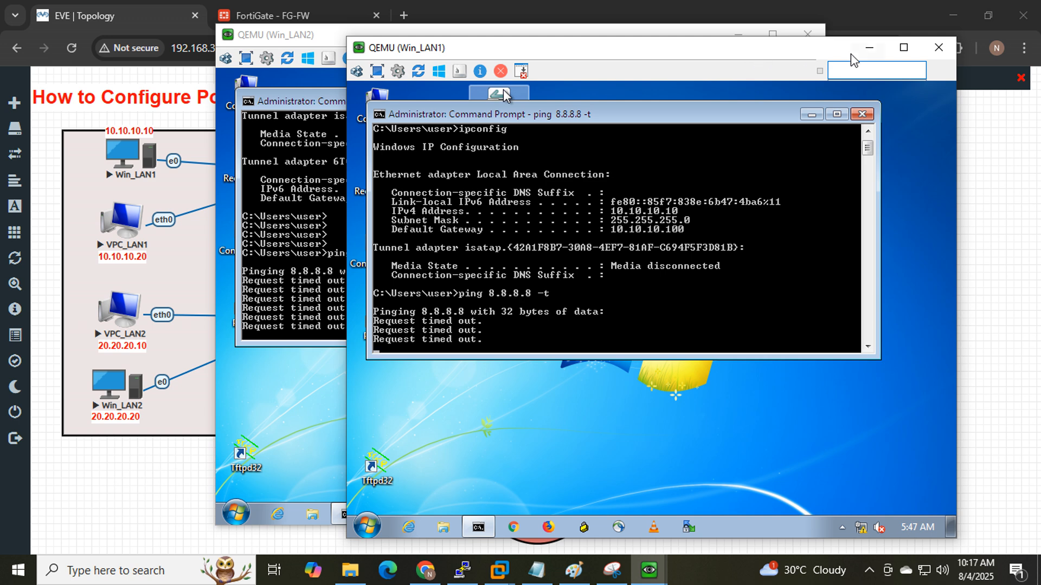
pyautogui.click(869, 47)
# - Circle the LAN devices and their path to the internet in red, then expand Policy & Objects in FortiGate
pyautogui.click(737, 38)
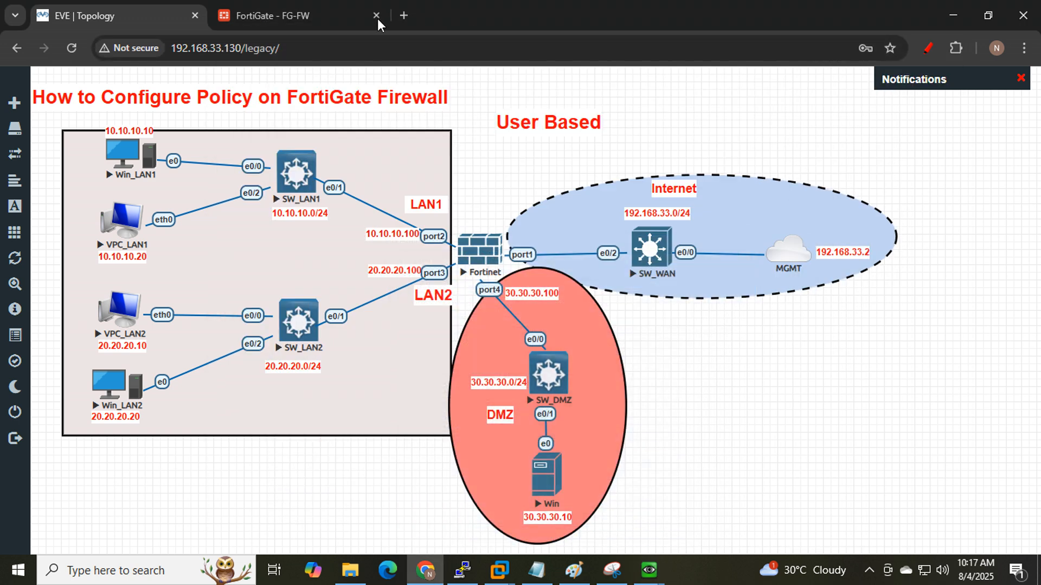
pyautogui.click(928, 47)
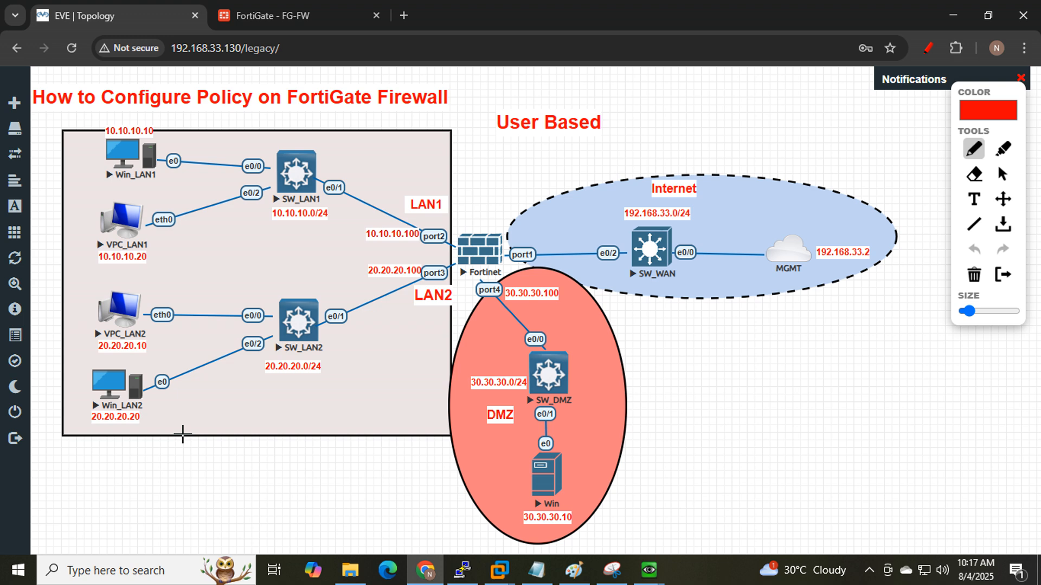
pyautogui.moveTo(183, 434); pyautogui.dragTo(200, 428)
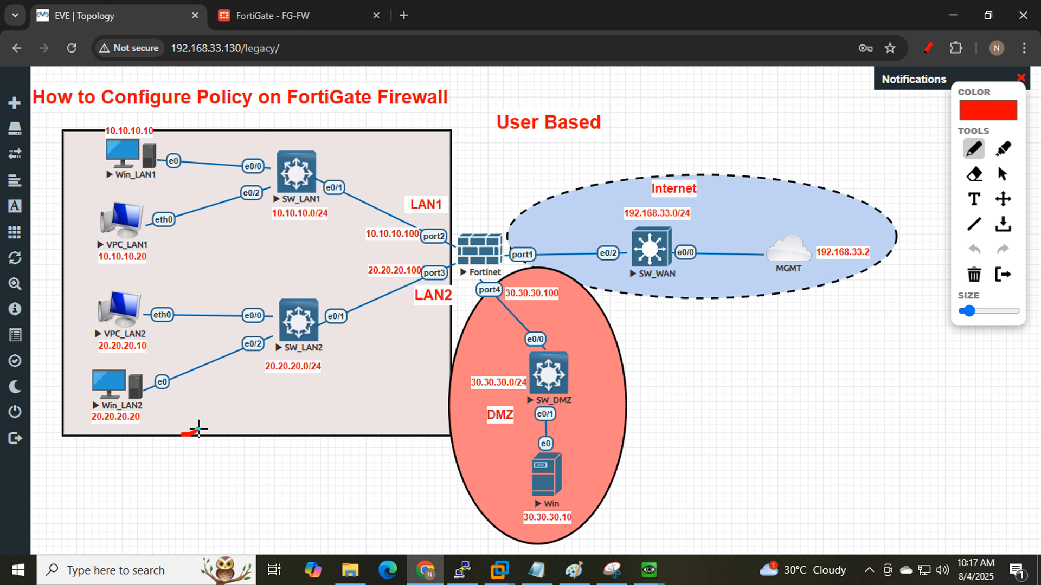
pyautogui.click(302, 15)
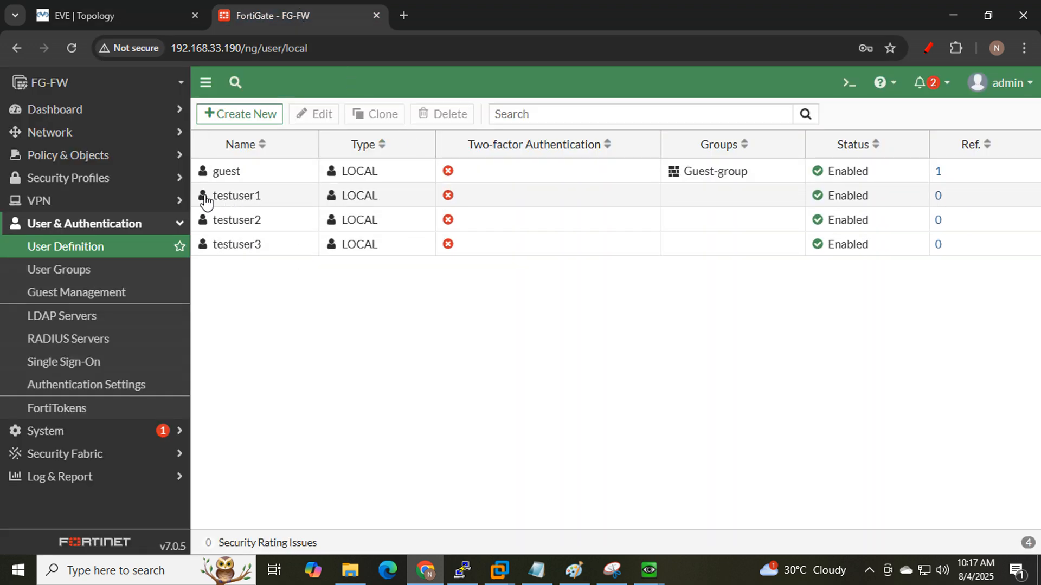
pyautogui.click(99, 8)
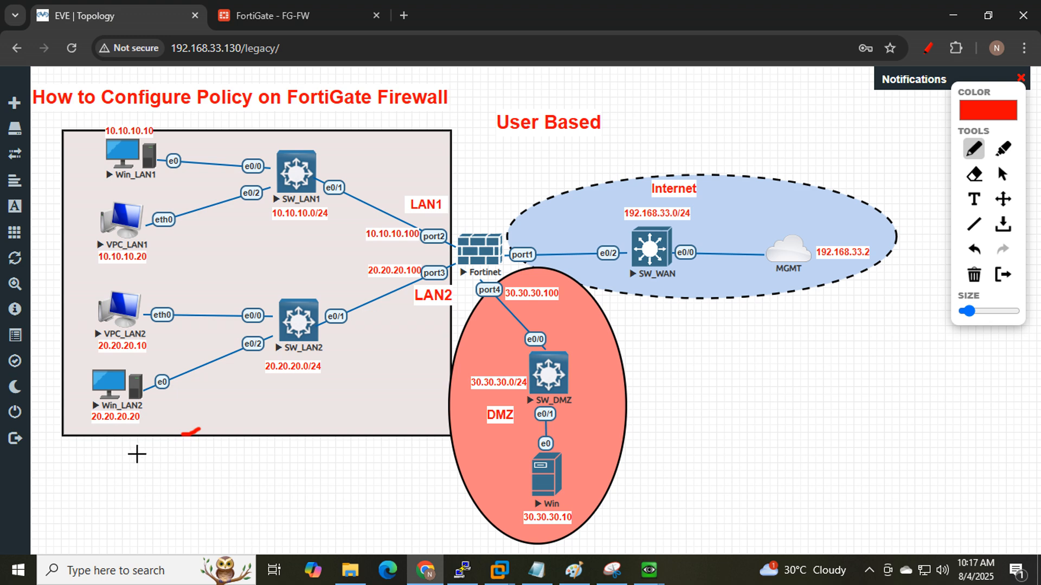
pyautogui.moveTo(147, 436)
pyautogui.mouseDown()
pyautogui.moveTo(221, 267)
pyautogui.moveTo(111, 102)
pyautogui.moveTo(56, 303)
pyautogui.moveTo(132, 448)
pyautogui.moveTo(393, 245)
pyautogui.moveTo(776, 250)
pyautogui.moveTo(759, 244)
pyautogui.moveTo(755, 263)
pyautogui.mouseUp()
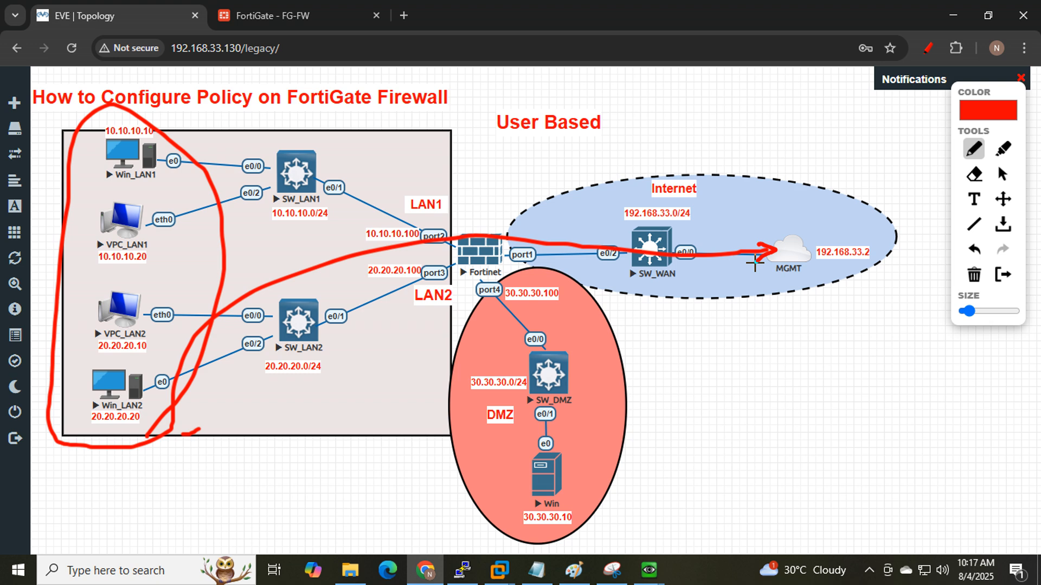
pyautogui.click(301, 29)
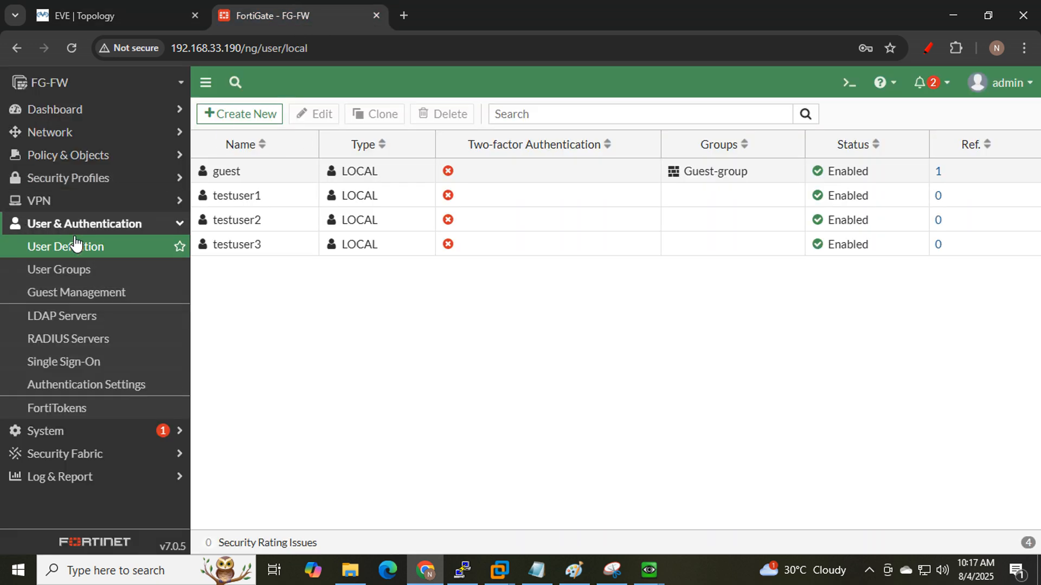
pyautogui.click(64, 157)
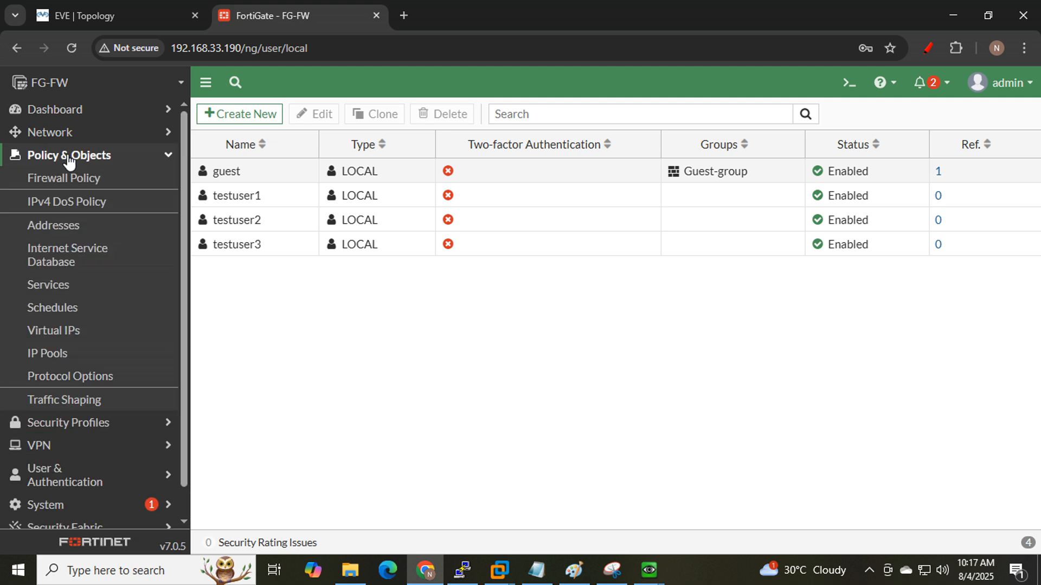
# - Open the Firewall Policy list, holding only Implicit Deny, and start a new policy
pyautogui.click(86, 180)
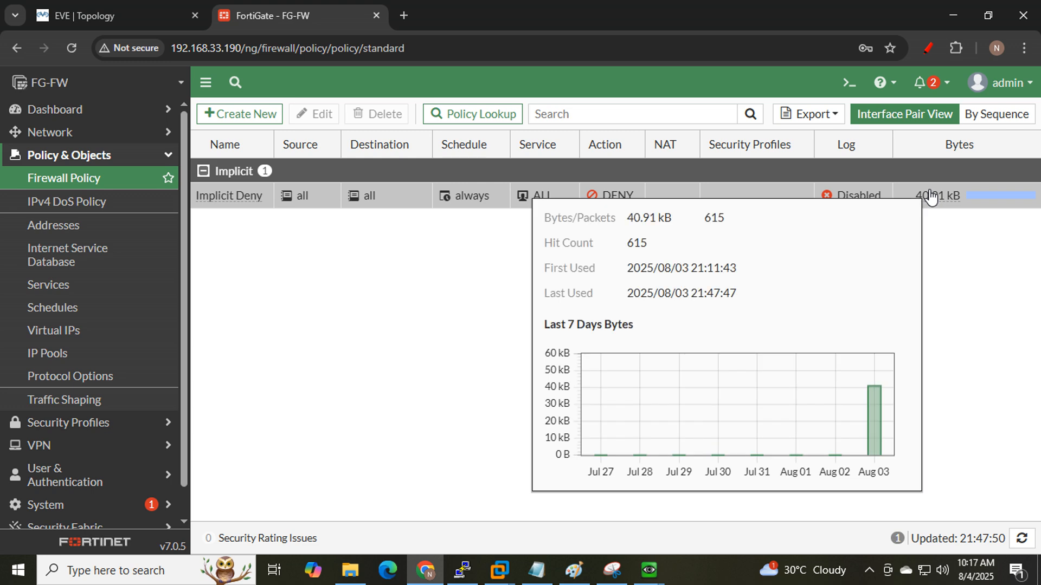
pyautogui.click(239, 121)
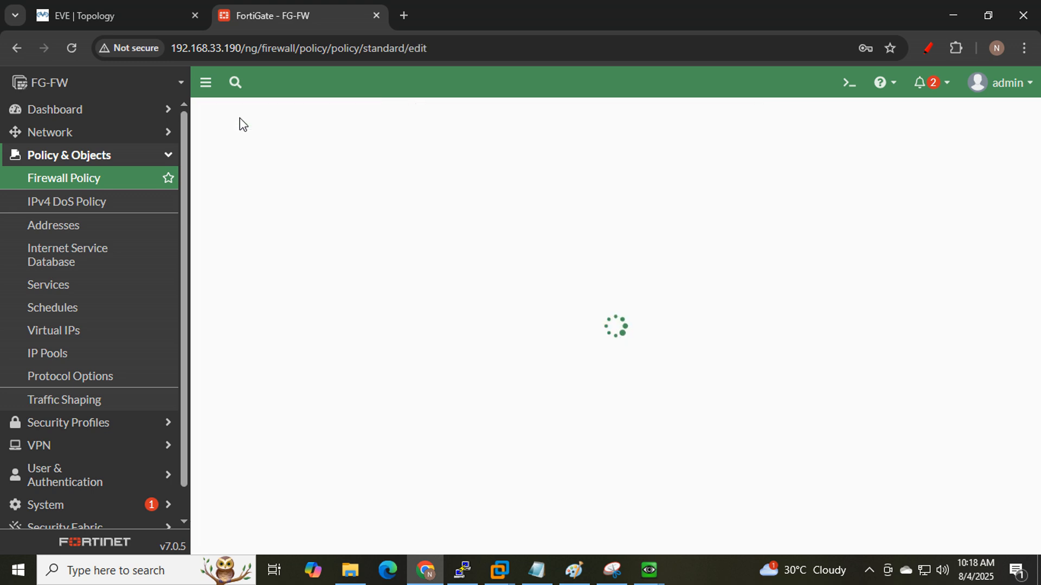
# - Name the new policy 'lan to wan user based(testuser1)'
pyautogui.click(388, 161)
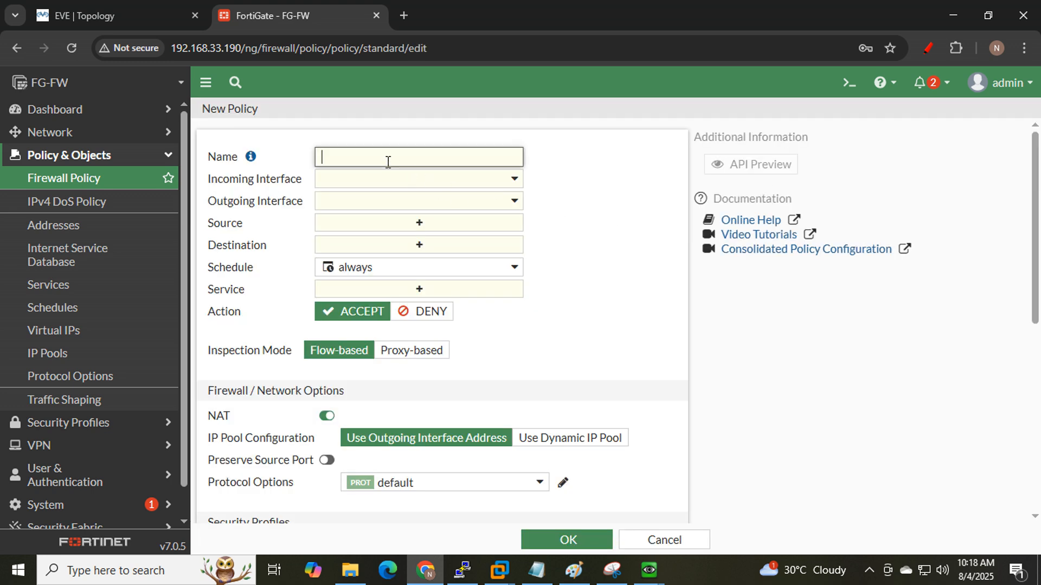
pyautogui.write('lan to wan user based')
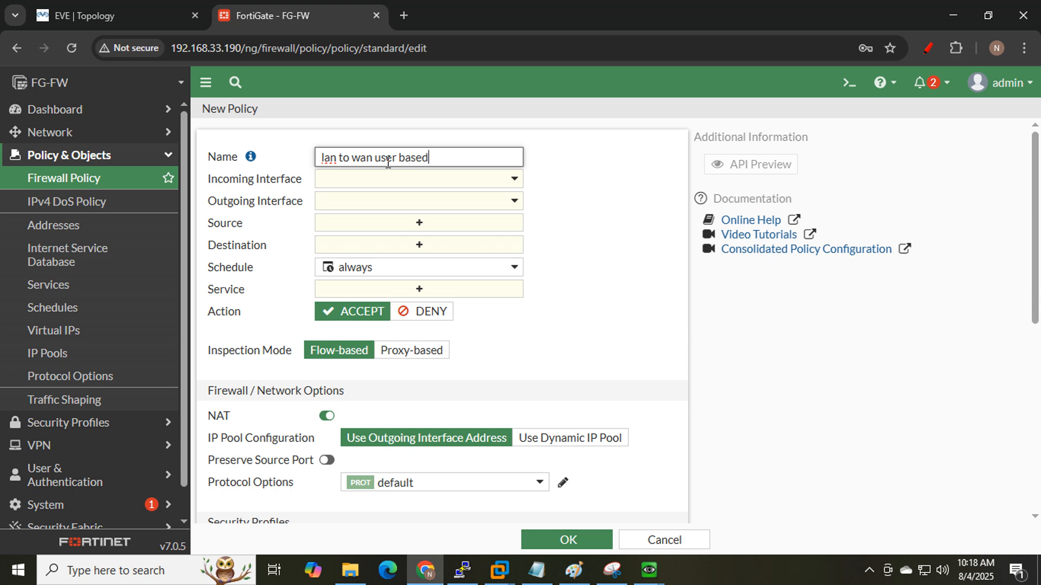
pyautogui.write('(testuser1')
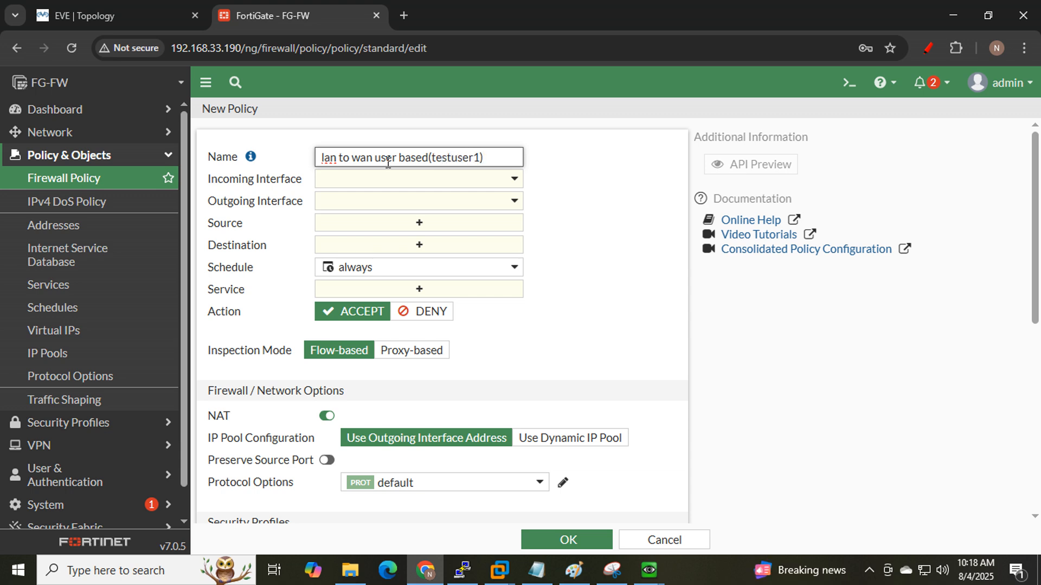
pyautogui.click(451, 182)
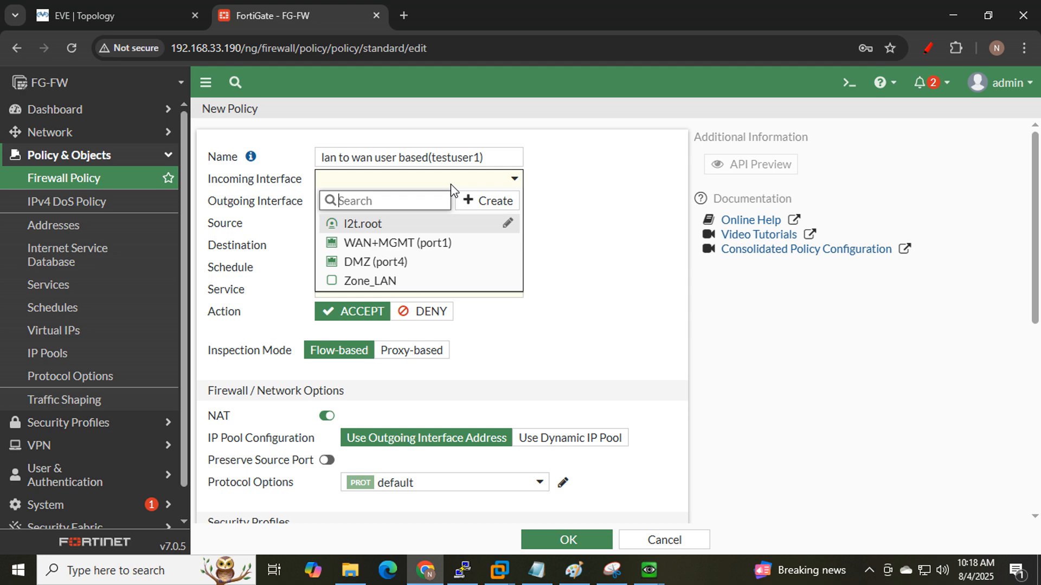
# - Check that Zone_LAN contains LAN1 (port2) and LAN2 (port3)
pyautogui.moveTo(381, 292)
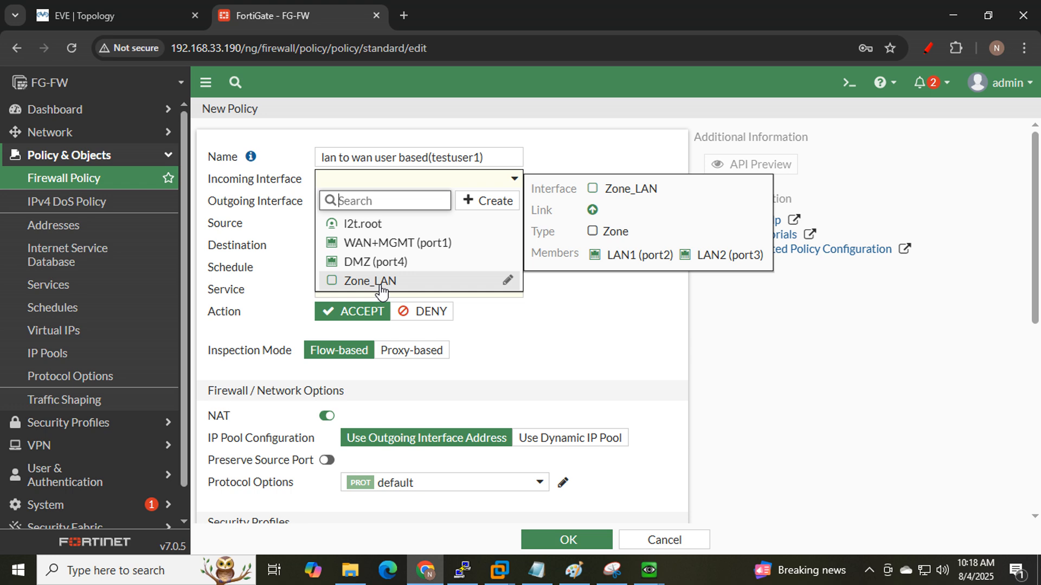
pyautogui.moveTo(591, 253); pyautogui.dragTo(765, 249)
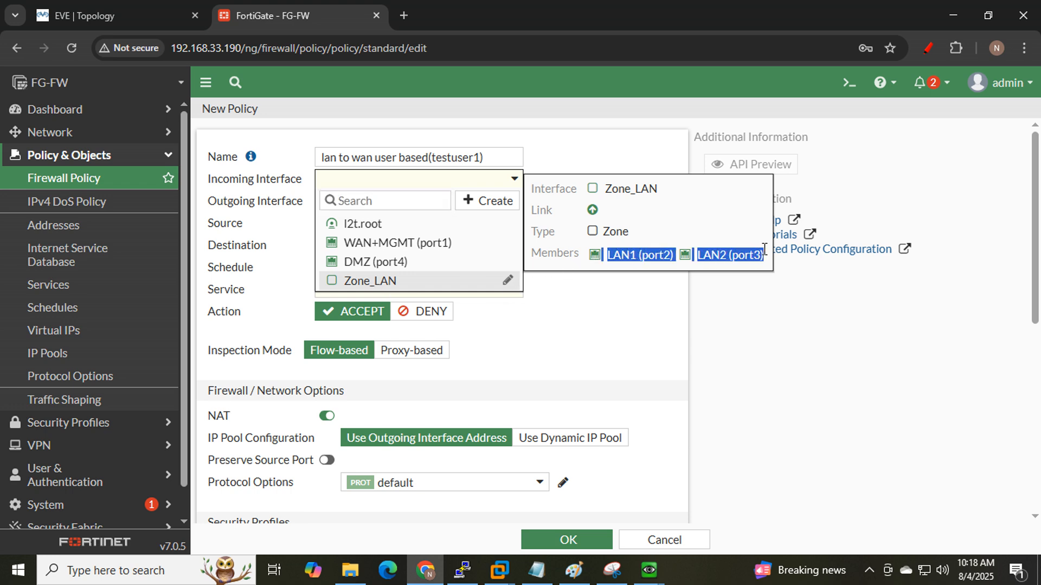
pyautogui.click(382, 284)
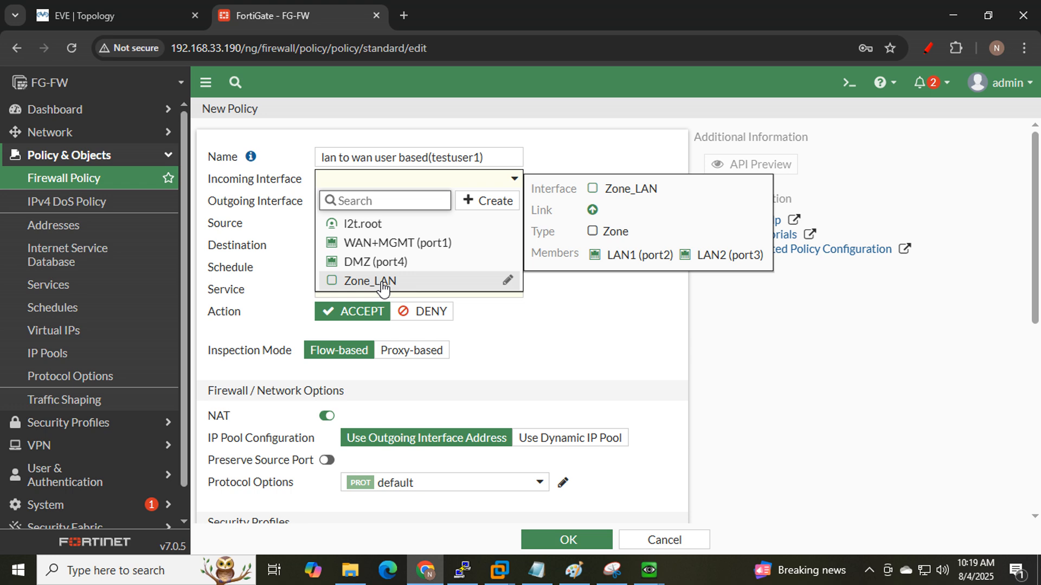
# - Mark LAN1, LAN2 and port2/port3 in red on the topology and select Zone_LAN as incoming interface
pyautogui.click(133, 3)
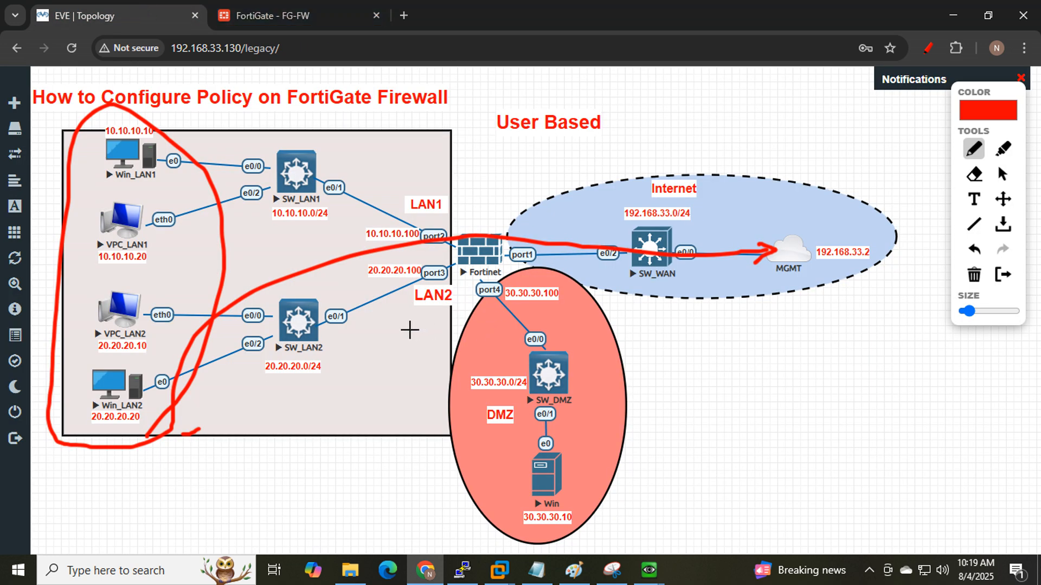
pyautogui.moveTo(409, 330)
pyautogui.mouseDown()
pyautogui.moveTo(466, 265)
pyautogui.moveTo(437, 168)
pyautogui.moveTo(381, 289)
pyautogui.moveTo(404, 328)
pyautogui.moveTo(424, 322)
pyautogui.mouseUp()
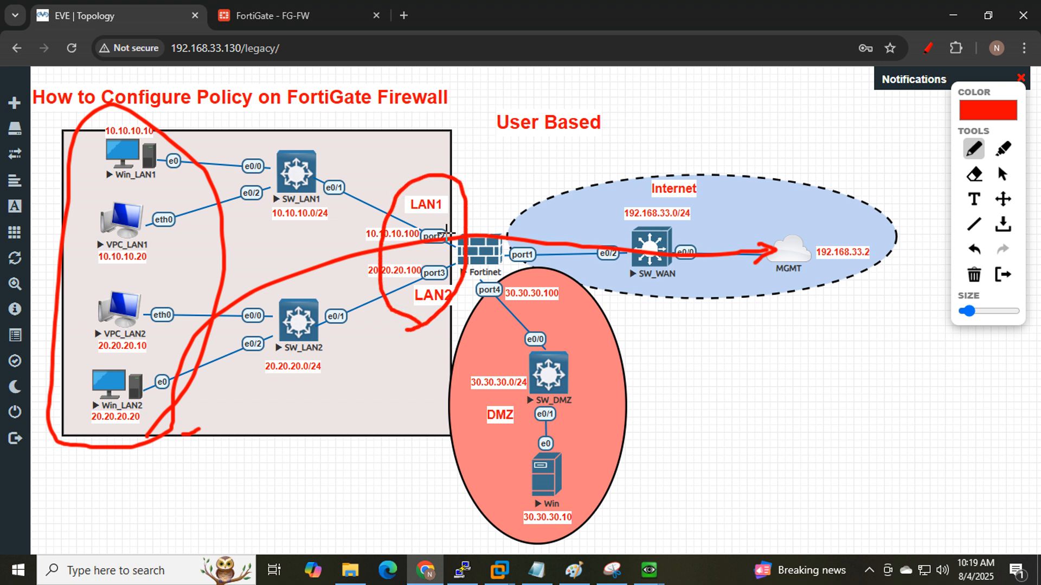
pyautogui.moveTo(435, 234); pyautogui.dragTo(458, 218)
pyautogui.moveTo(450, 262); pyautogui.dragTo(446, 278)
pyautogui.click(280, 11)
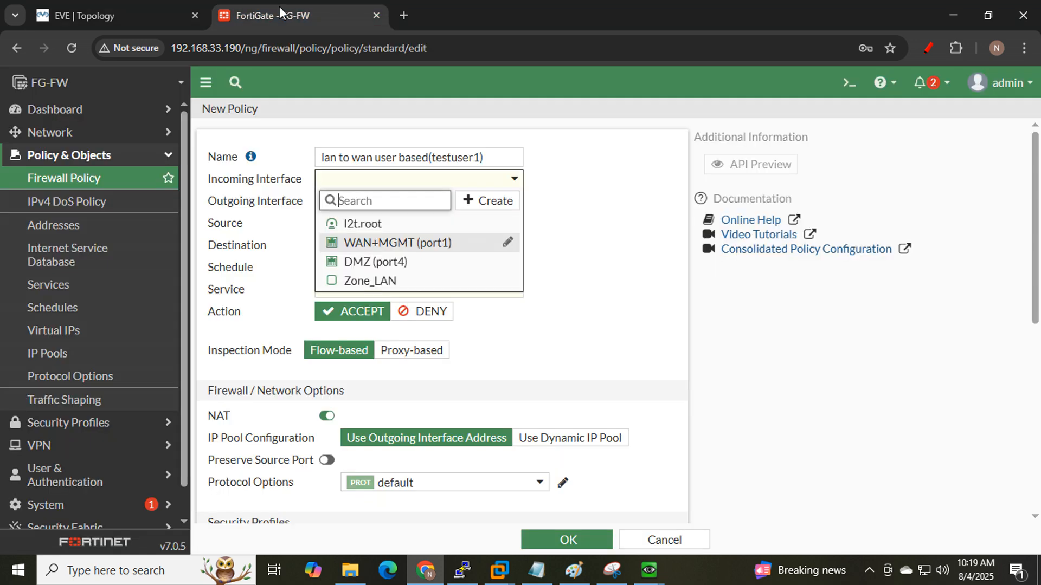
pyautogui.click(99, 18)
pyautogui.moveTo(435, 310)
pyautogui.mouseDown()
pyautogui.moveTo(457, 222)
pyautogui.moveTo(406, 226)
pyautogui.moveTo(440, 301)
pyautogui.moveTo(449, 286)
pyautogui.mouseUp()
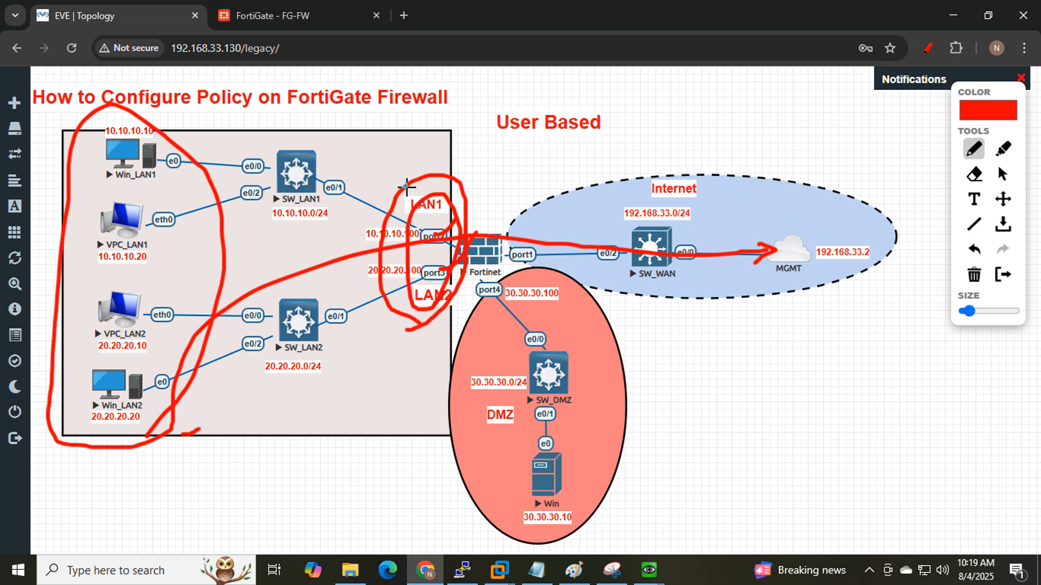
pyautogui.click(298, 16)
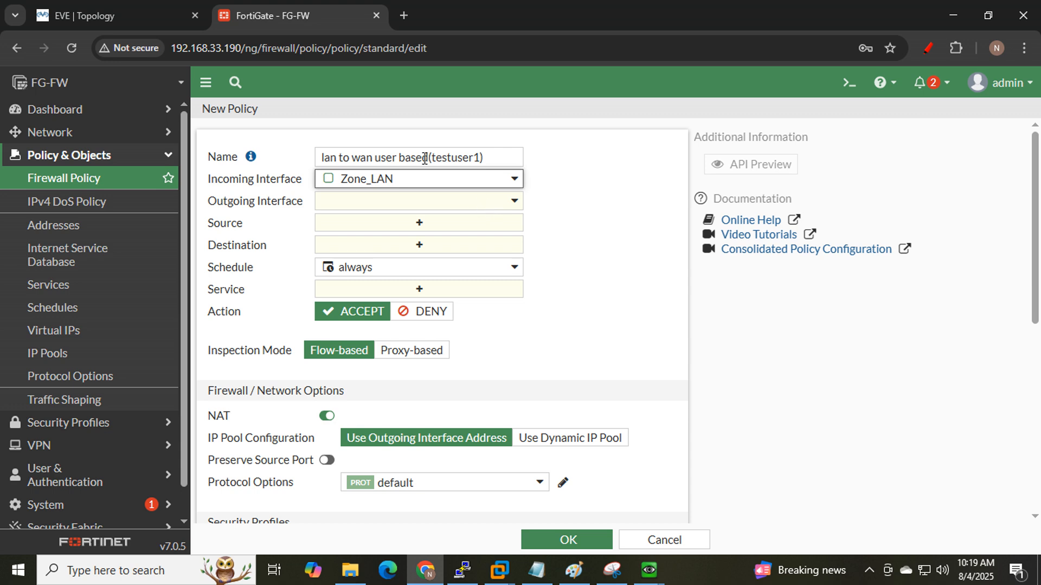
# - Circle port1 on the topology, set WAN+MGMT (port1) as outgoing interface, and open the source picker
pyautogui.click(81, 15)
pyautogui.moveTo(542, 248)
pyautogui.mouseDown()
pyautogui.moveTo(502, 221)
pyautogui.moveTo(518, 281)
pyautogui.moveTo(548, 266)
pyautogui.moveTo(537, 238)
pyautogui.mouseUp()
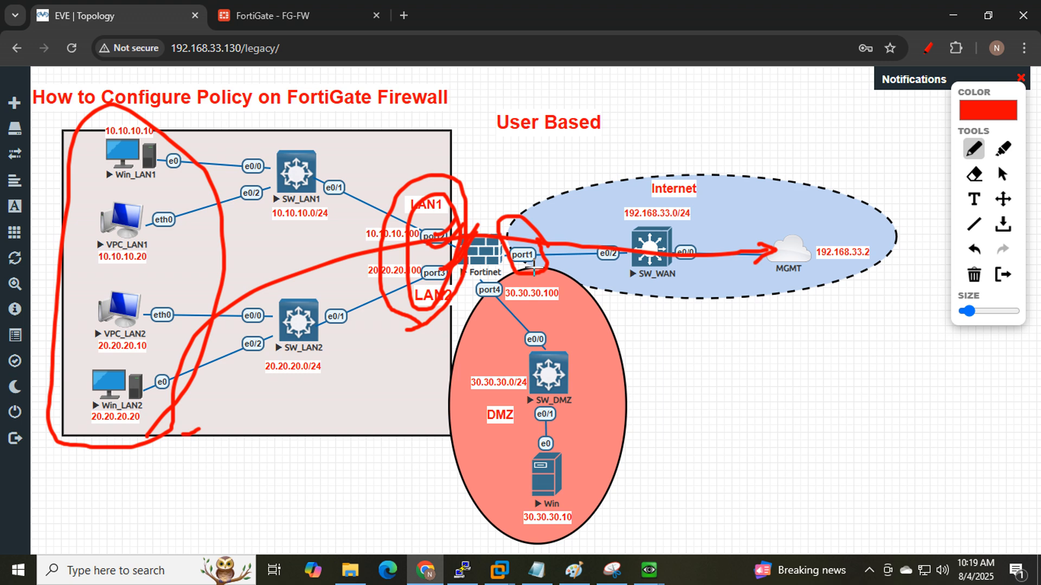
pyautogui.click(302, 12)
pyautogui.click(406, 209)
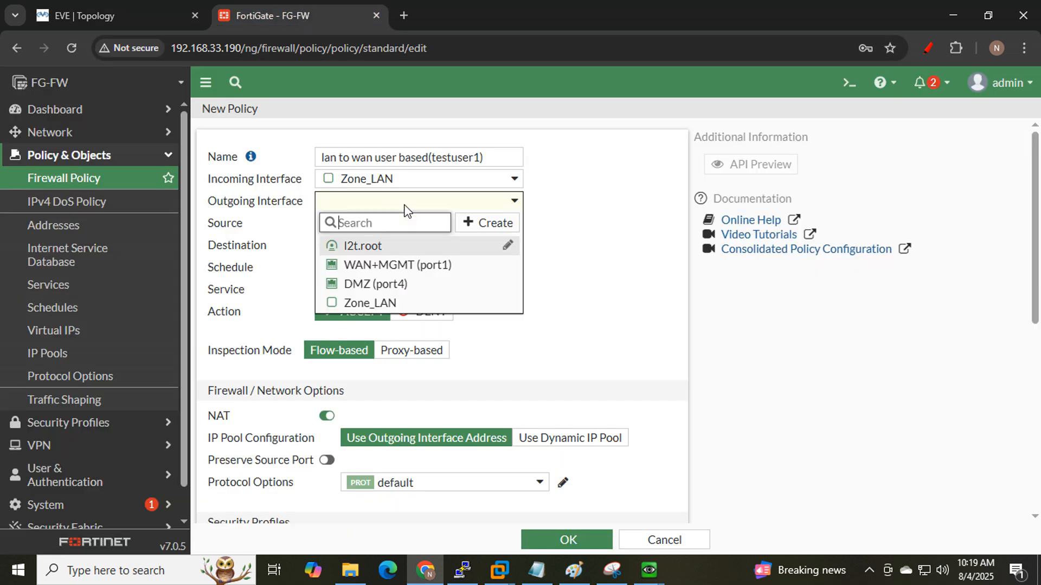
pyautogui.click(406, 265)
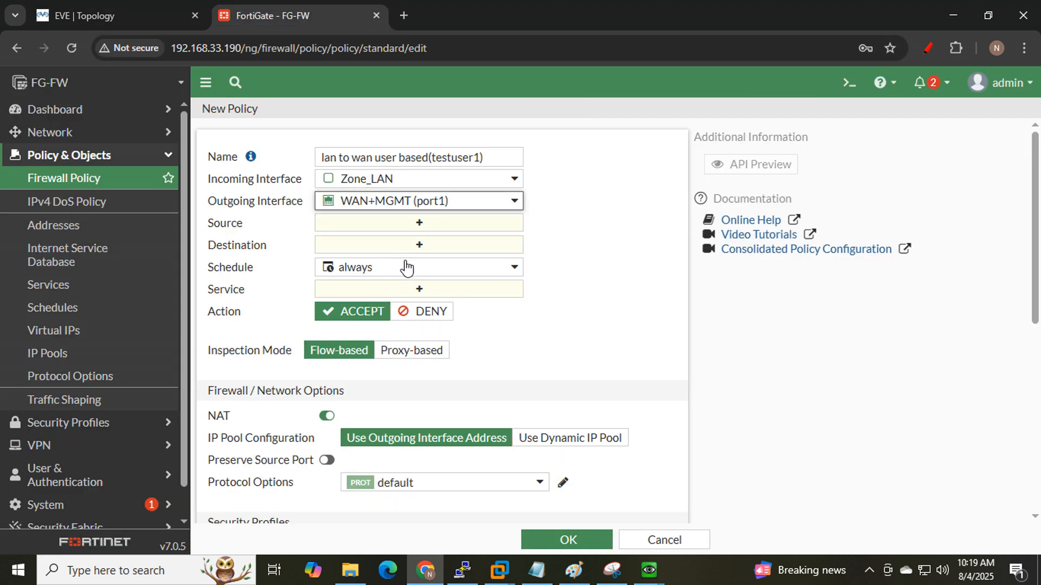
pyautogui.click(419, 223)
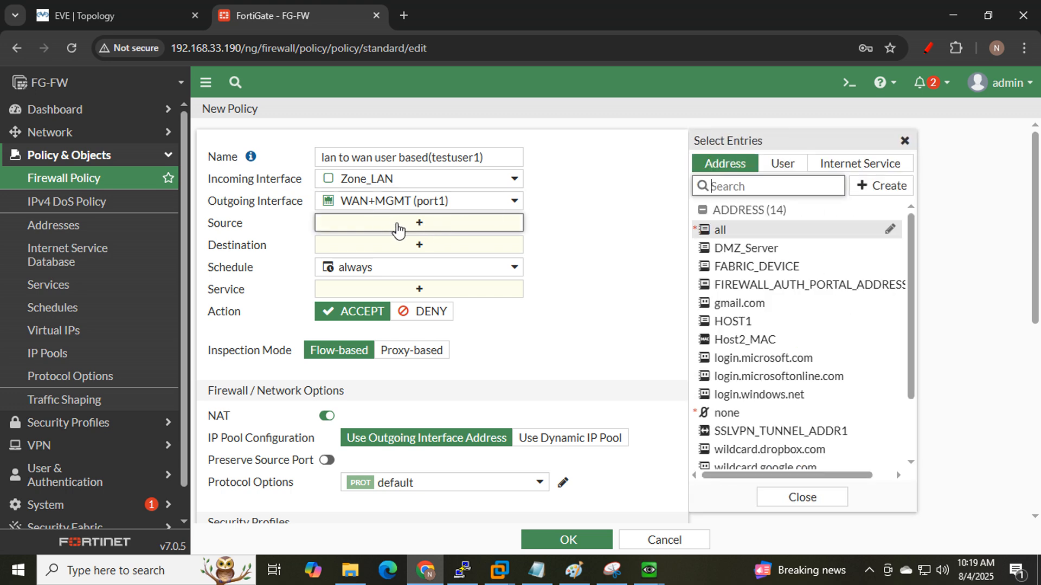
# - Snip the New Policy form and mark the source picker's User tab in red
pyautogui.click(612, 571)
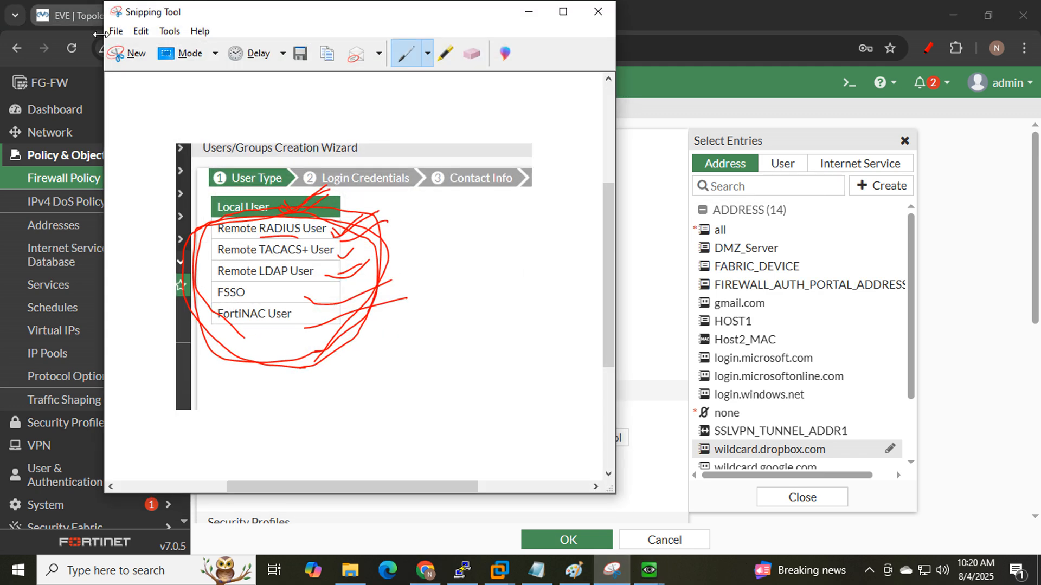
pyautogui.click(134, 62)
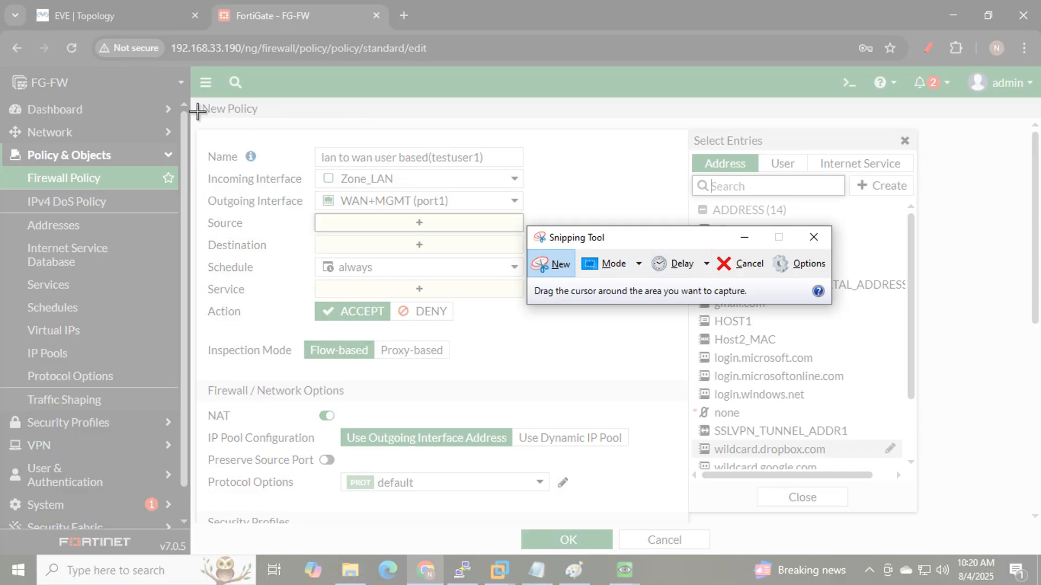
pyautogui.moveTo(186, 103); pyautogui.dragTo(960, 477)
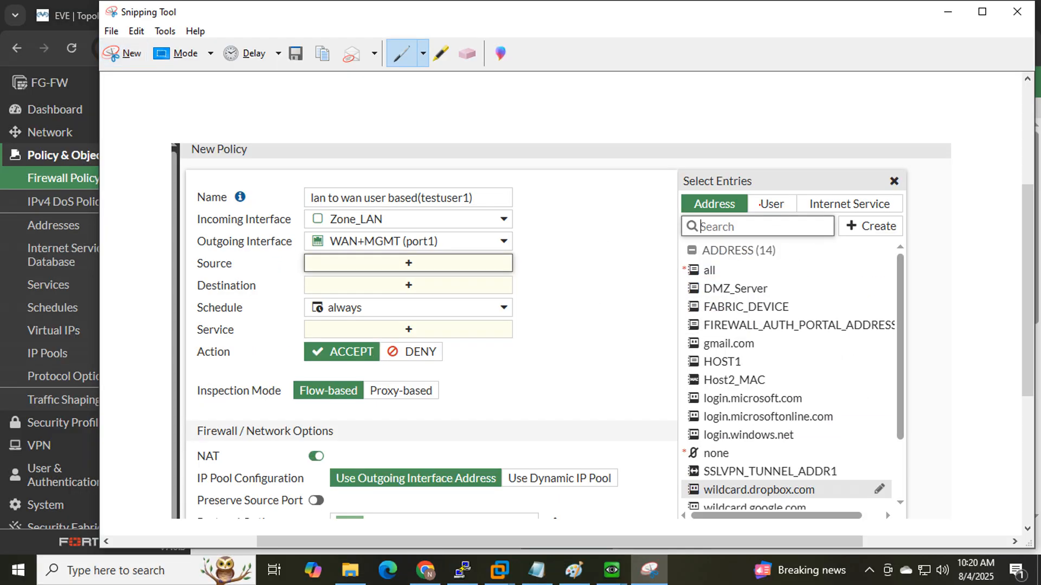
pyautogui.moveTo(762, 211)
pyautogui.mouseDown()
pyautogui.moveTo(803, 200)
pyautogui.moveTo(761, 217)
pyautogui.mouseUp()
pyautogui.click(947, 12)
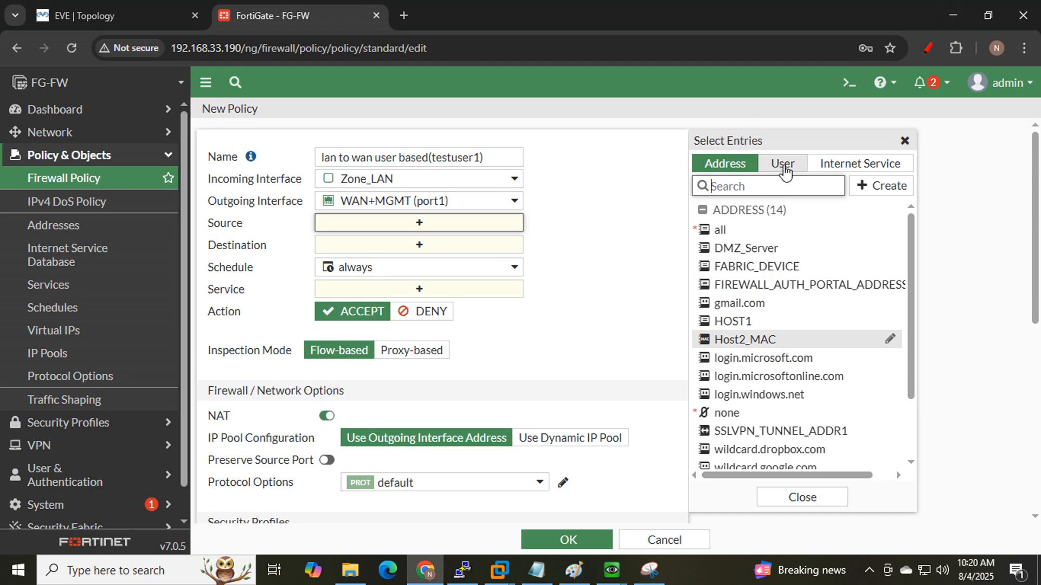
# - Add testuser1 from the User tab as the source and mark the LAN hosts and User Based heading
pyautogui.click(765, 168)
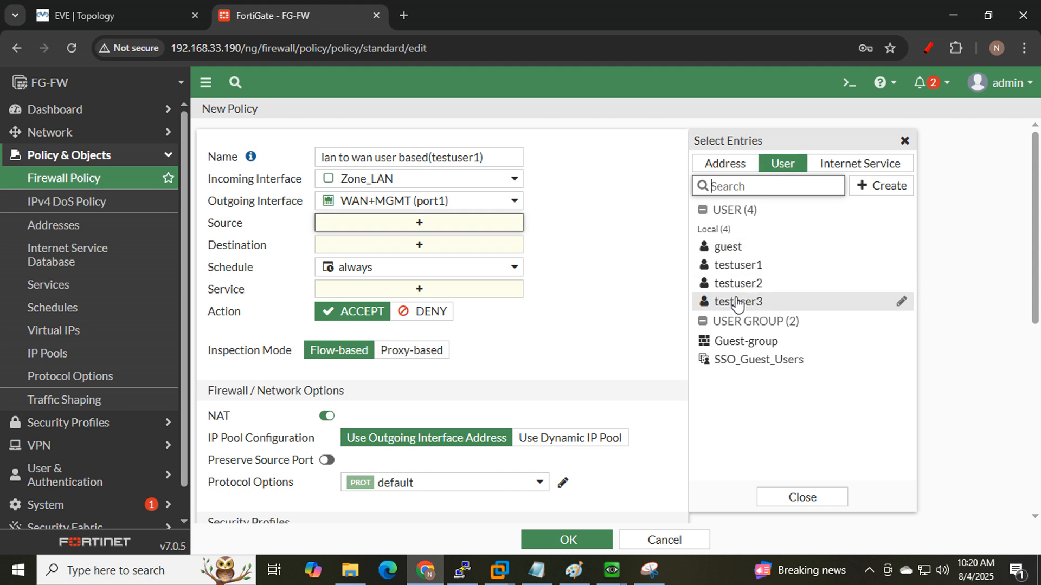
pyautogui.moveTo(742, 270)
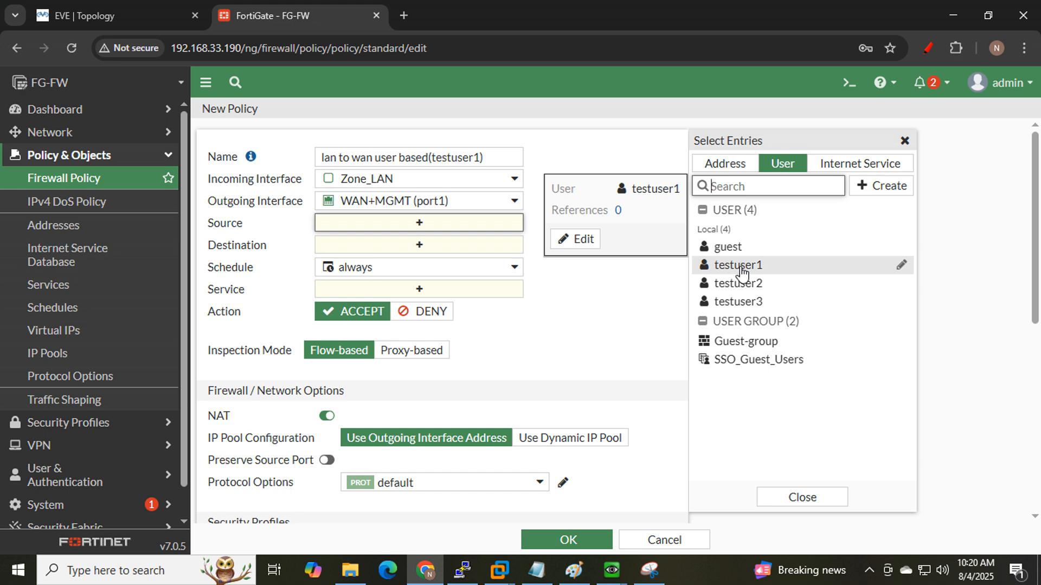
pyautogui.click(740, 266)
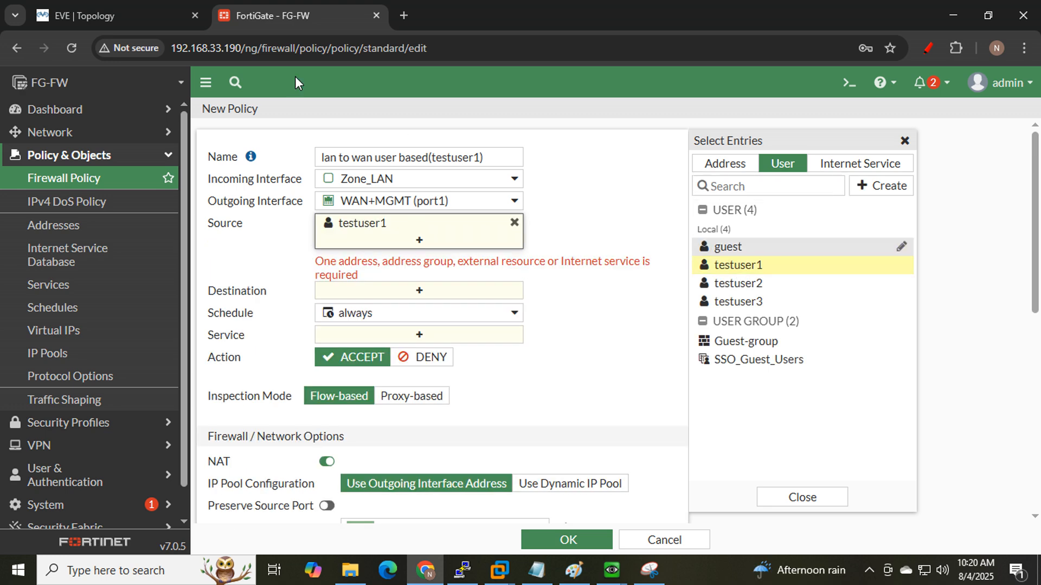
pyautogui.click(108, 13)
pyautogui.moveTo(187, 431)
pyautogui.mouseDown()
pyautogui.moveTo(136, 119)
pyautogui.moveTo(92, 418)
pyautogui.moveTo(213, 394)
pyautogui.mouseUp()
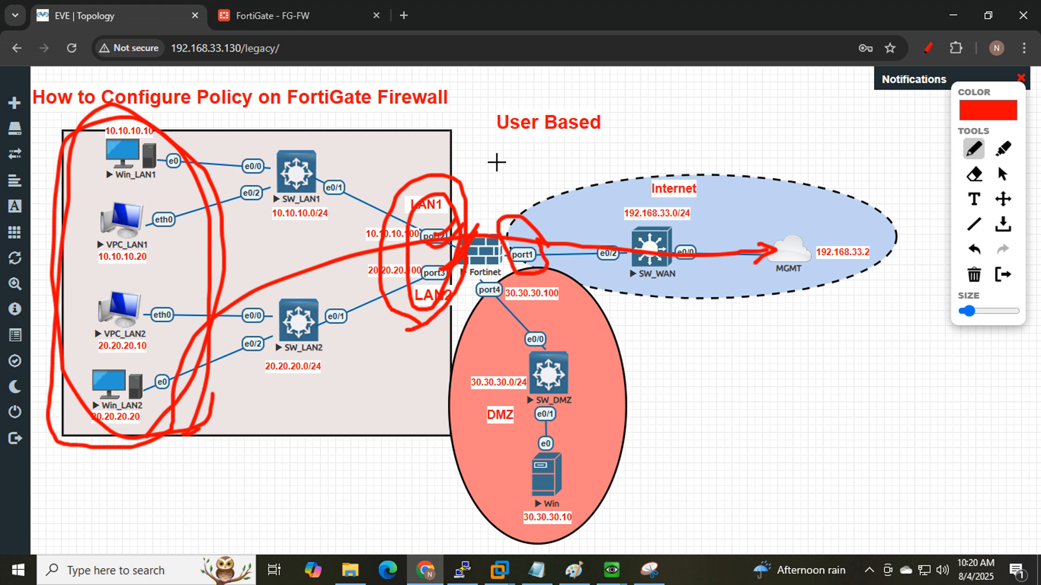
pyautogui.moveTo(494, 143); pyautogui.dragTo(608, 142)
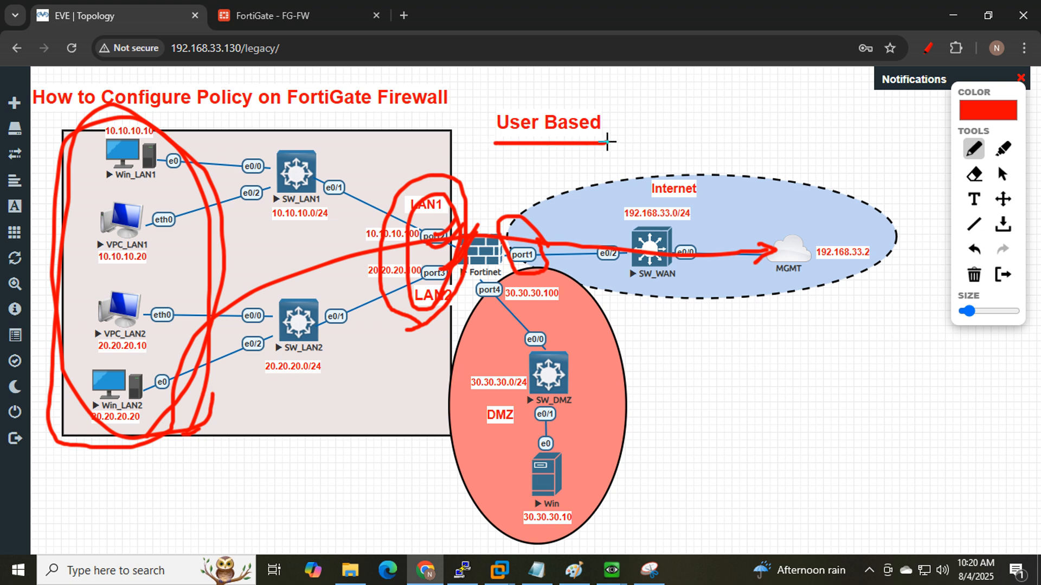
pyautogui.click(289, 4)
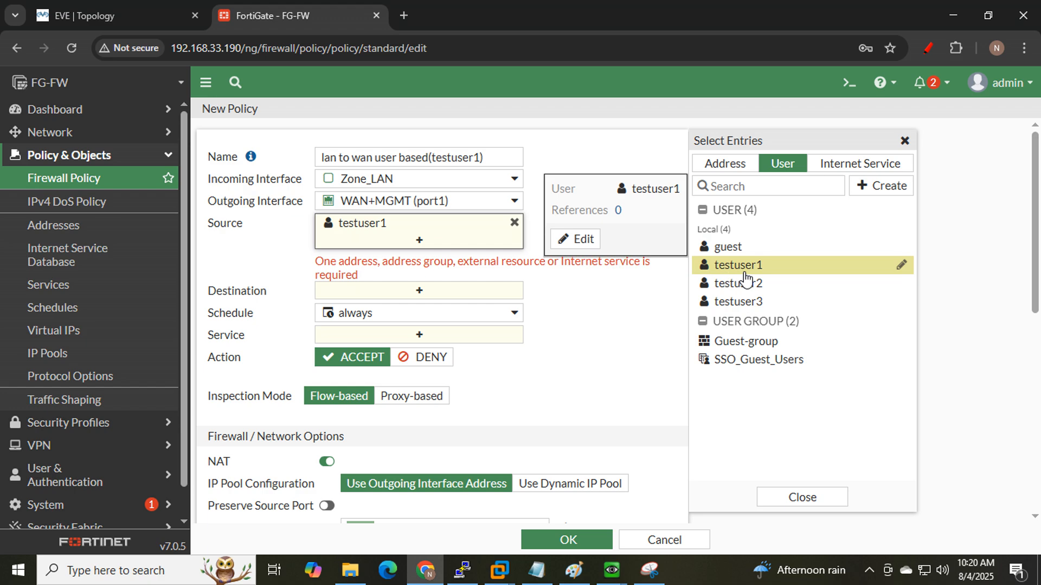
# - Snip the policy form, underlining testuser1 and the required-address error message in red
pyautogui.click(649, 571)
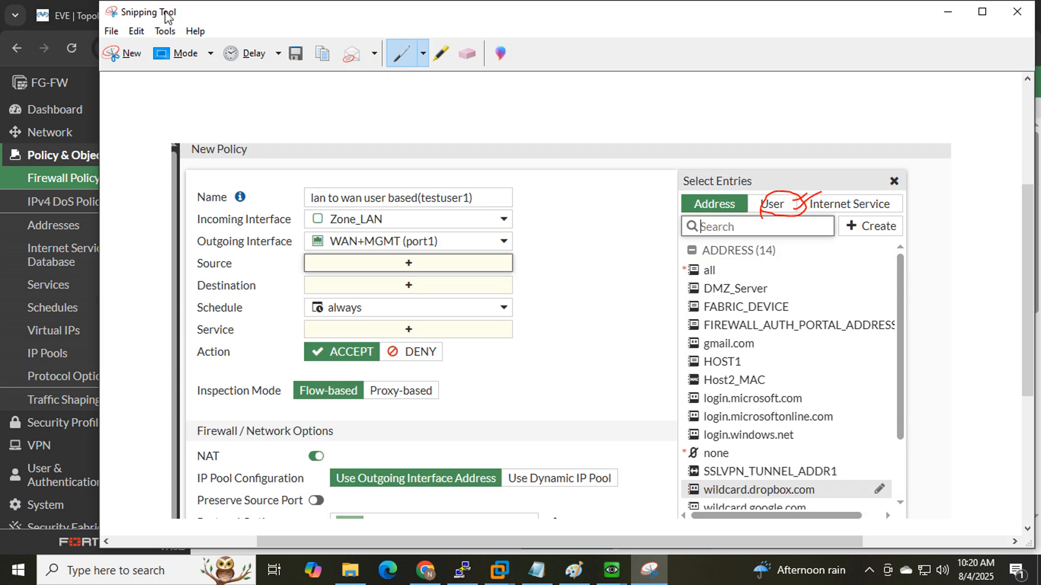
pyautogui.click(121, 53)
pyautogui.moveTo(206, 111); pyautogui.dragTo(942, 550)
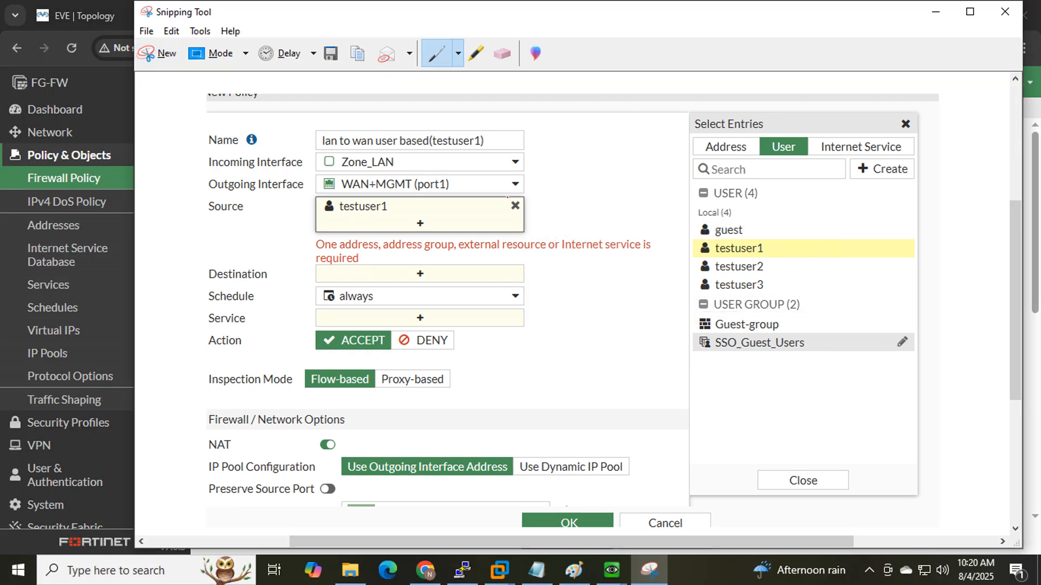
pyautogui.moveTo(328, 221)
pyautogui.mouseDown()
pyautogui.moveTo(376, 216)
pyautogui.moveTo(341, 192)
pyautogui.mouseUp()
pyautogui.moveTo(318, 250); pyautogui.dragTo(357, 253)
pyautogui.moveTo(408, 252); pyautogui.dragTo(461, 251)
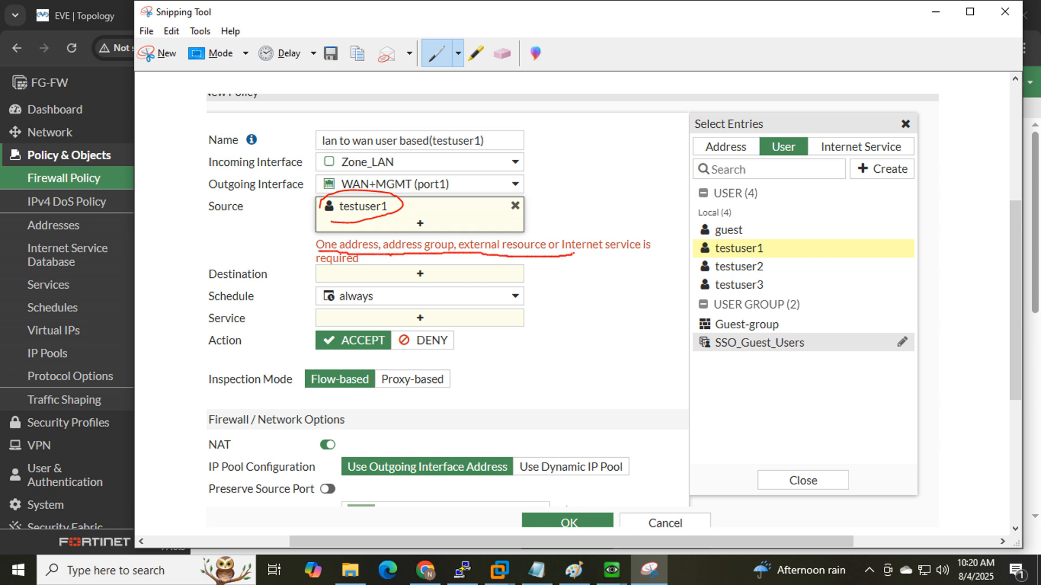
pyautogui.moveTo(642, 250); pyautogui.dragTo(643, 250)
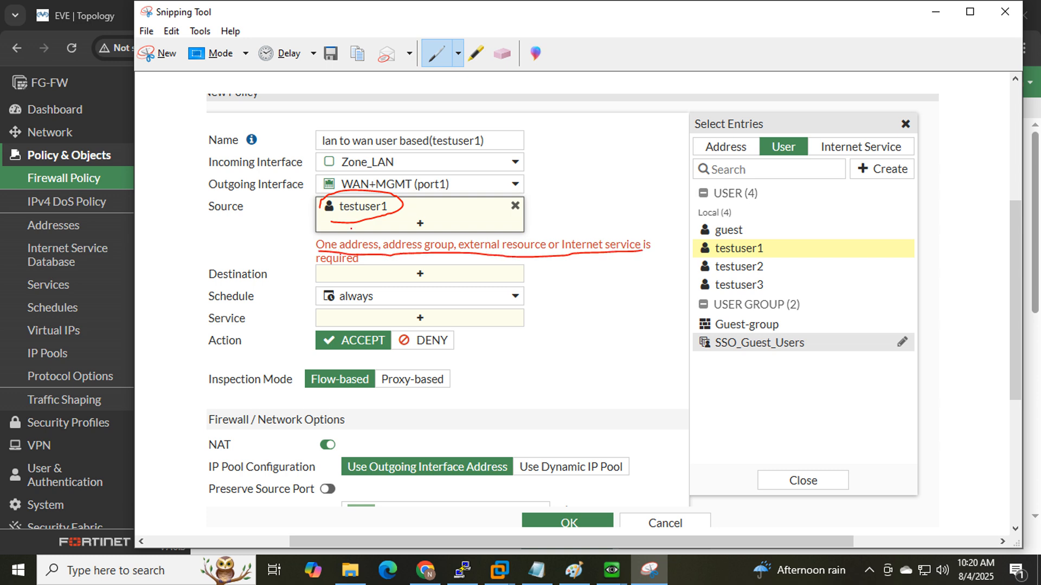
pyautogui.moveTo(414, 207); pyautogui.dragTo(453, 216)
pyautogui.moveTo(395, 205); pyautogui.dragTo(429, 183)
pyautogui.moveTo(399, 205); pyautogui.dragTo(490, 161)
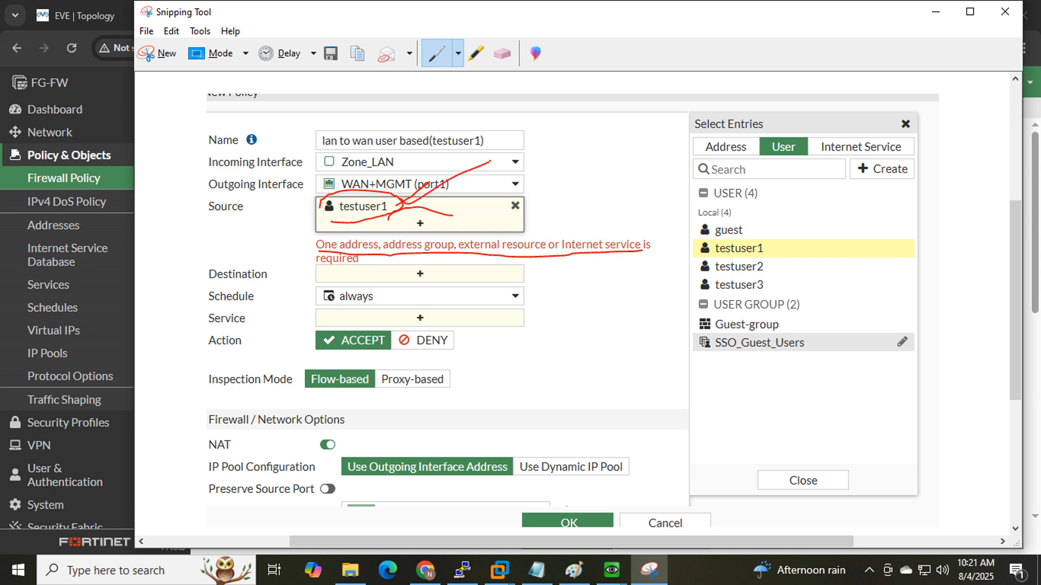
pyautogui.click(935, 12)
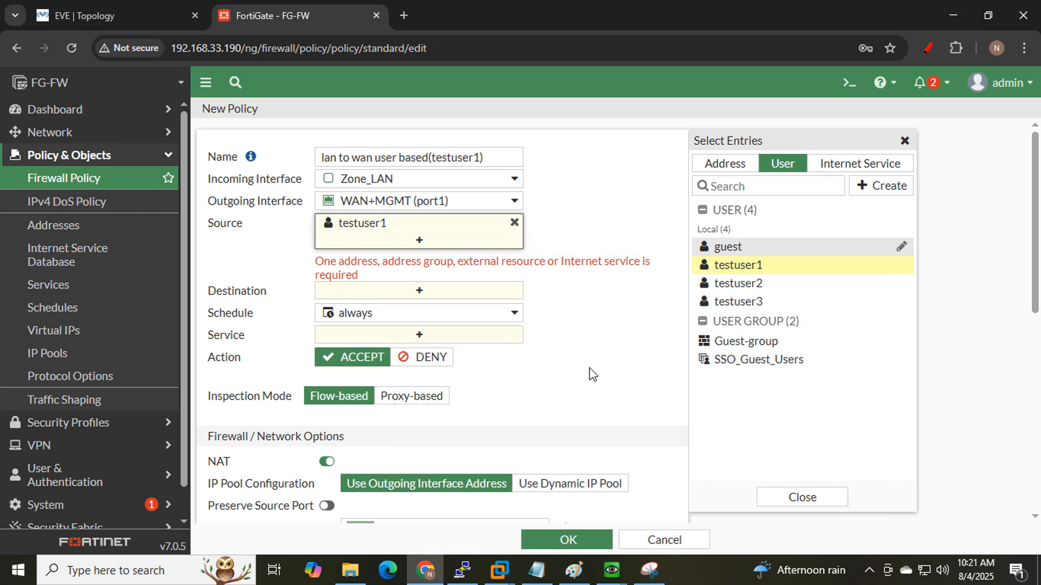
# - Set the policy's source and destination addresses to all and its service to ALL
pyautogui.click(728, 163)
pyautogui.click(732, 232)
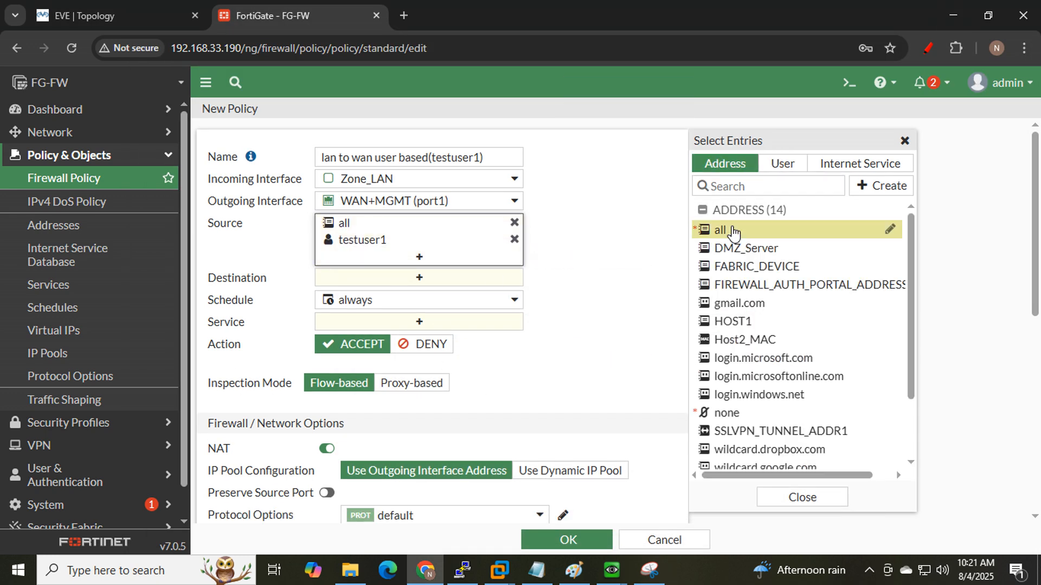
pyautogui.click(629, 233)
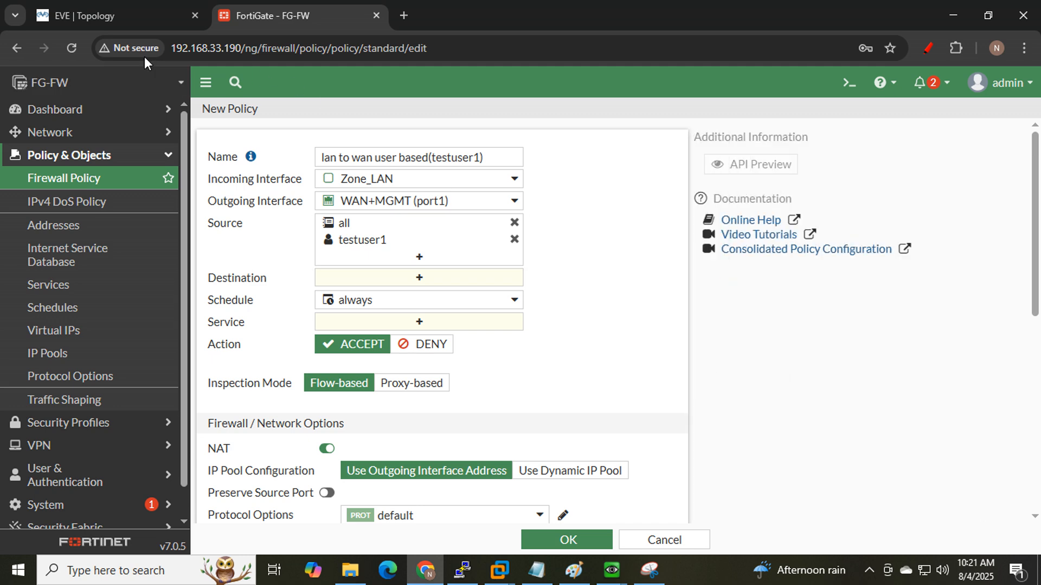
pyautogui.click(114, 15)
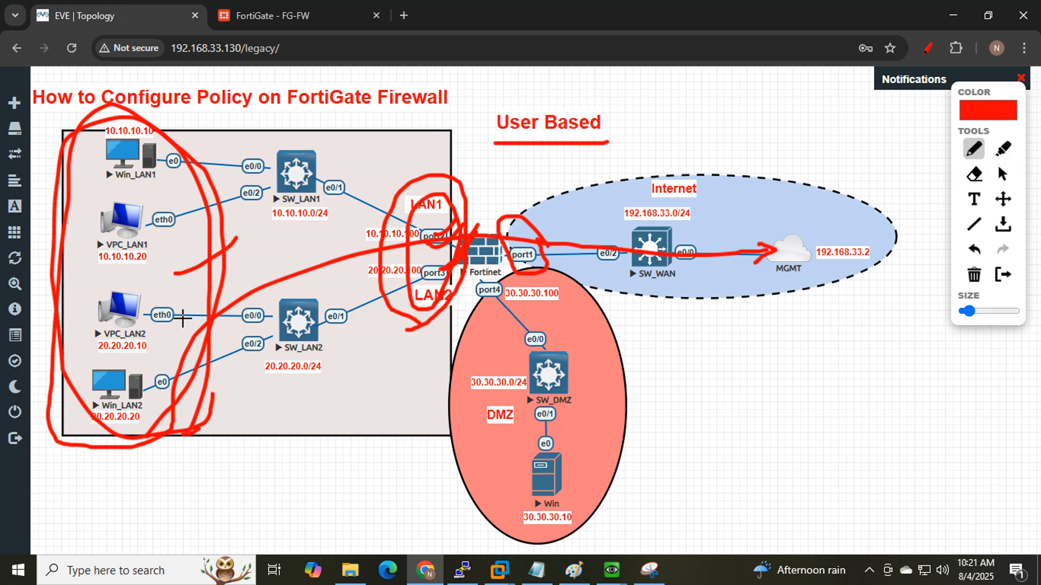
pyautogui.click(252, 15)
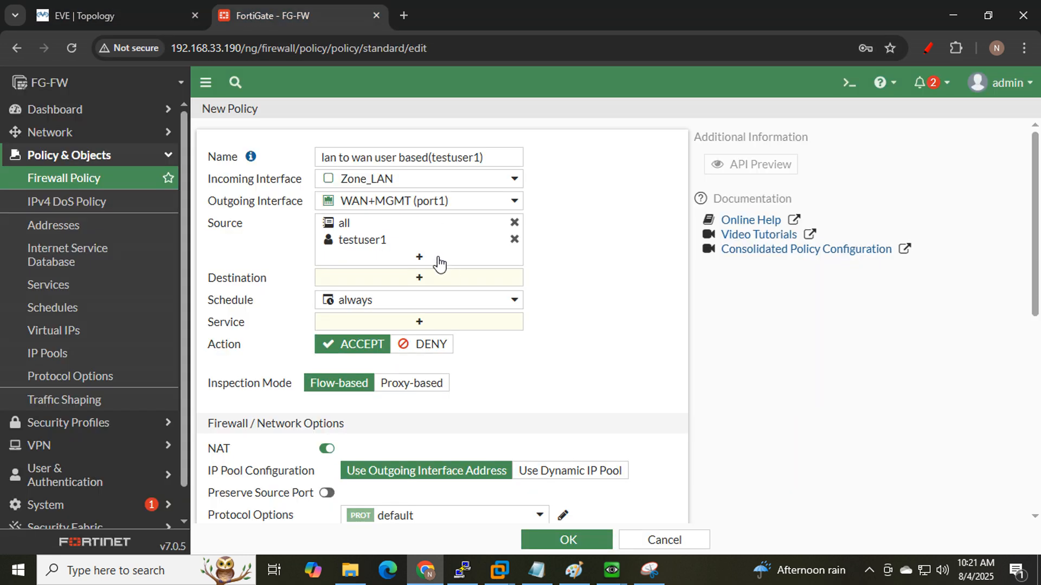
pyautogui.click(434, 280)
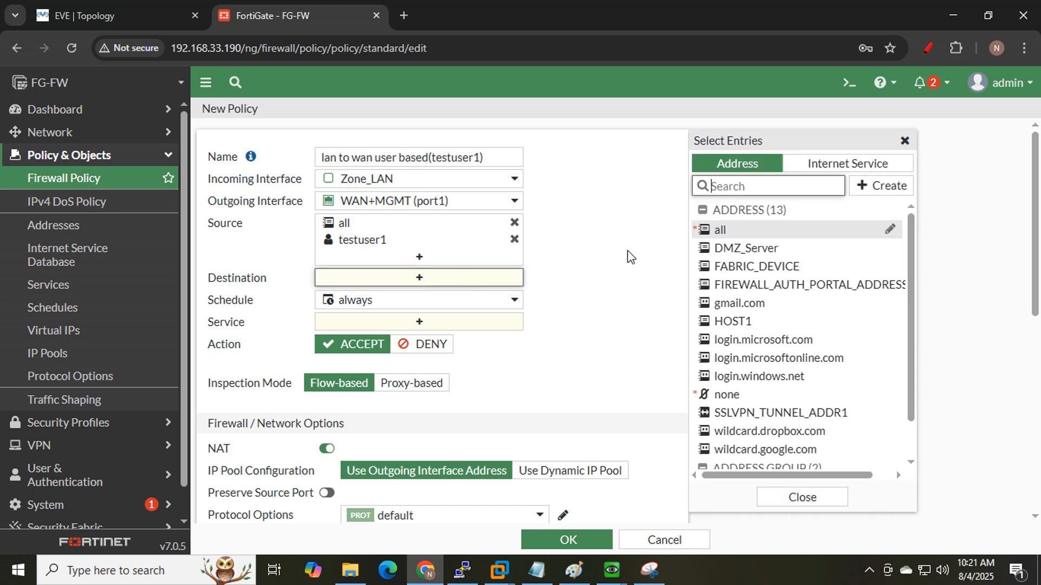
pyautogui.click(732, 232)
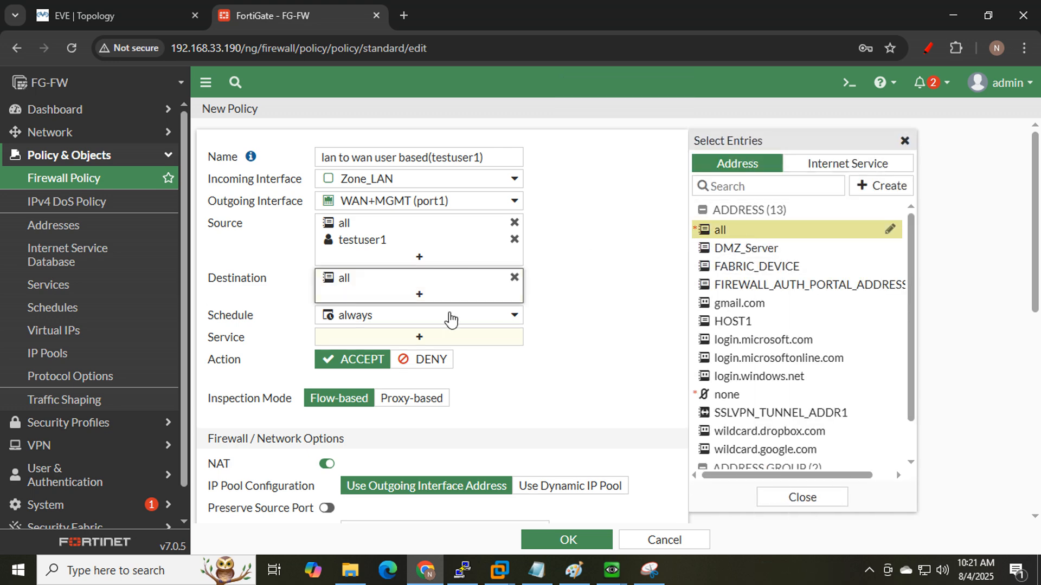
pyautogui.click(414, 339)
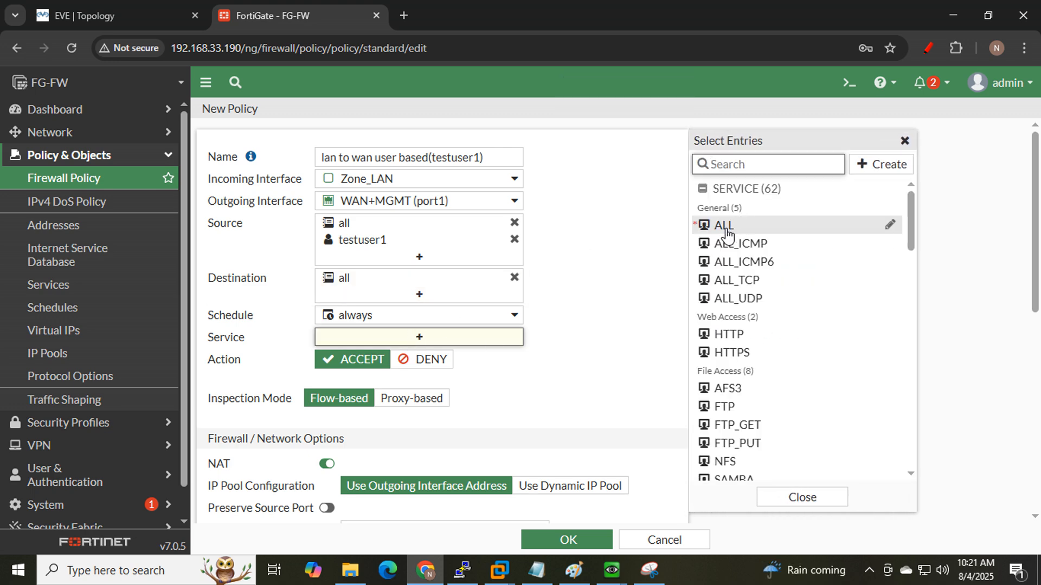
pyautogui.click(726, 227)
# - Set Log Allowed Traffic to All Sessions and save the policy
pyautogui.scroll(-4, 584, 328)
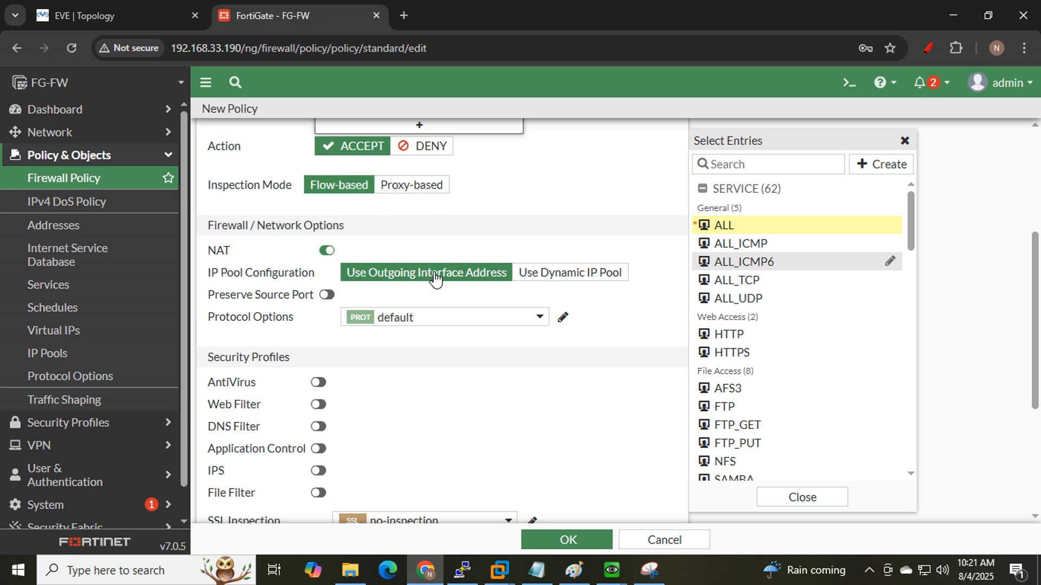
pyautogui.scroll(-3, 429, 287)
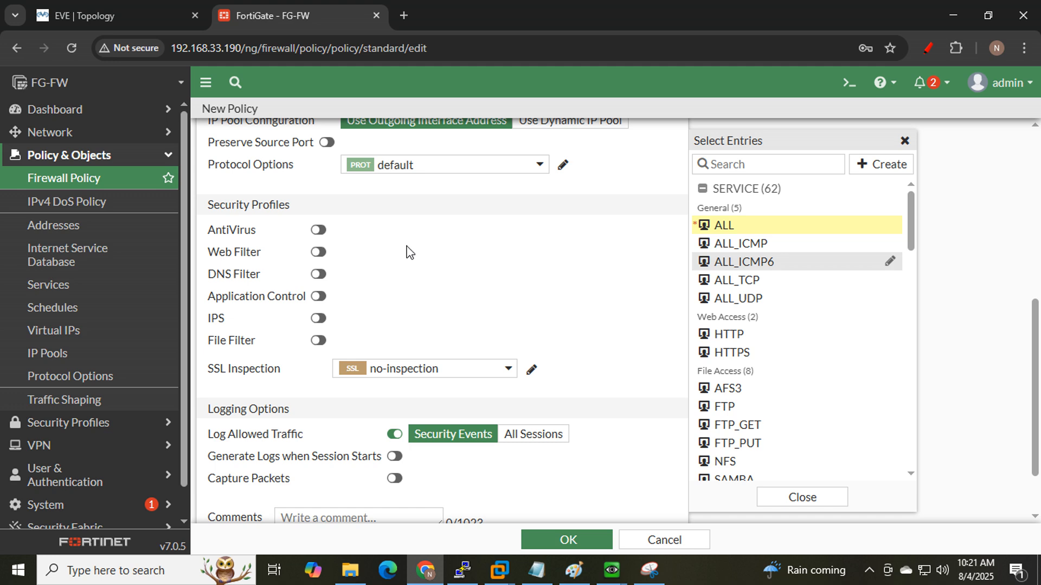
pyautogui.scroll(-2, 410, 252)
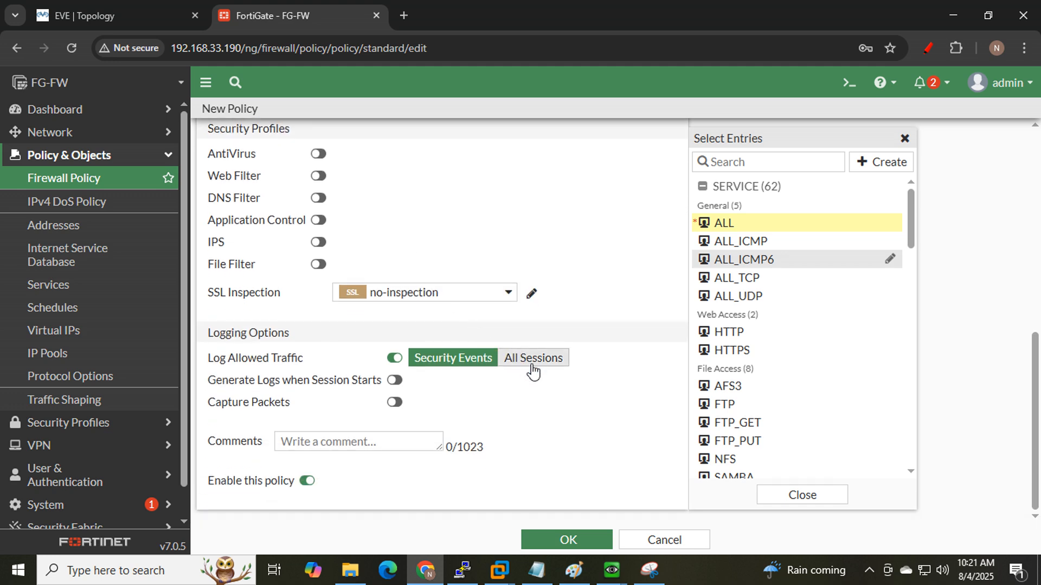
pyautogui.click(533, 371)
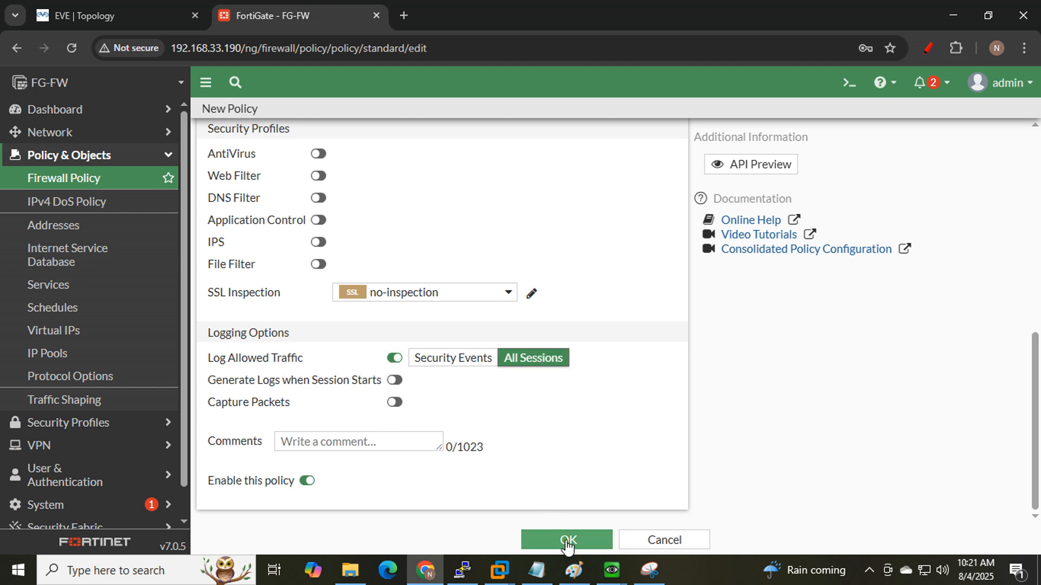
pyautogui.moveTo(611, 570)
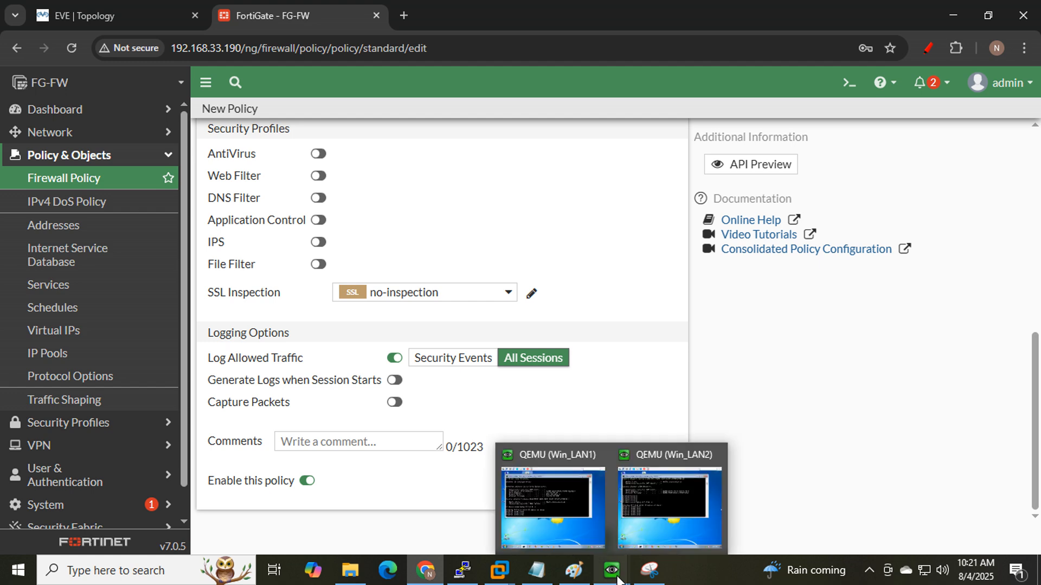
pyautogui.click(675, 493)
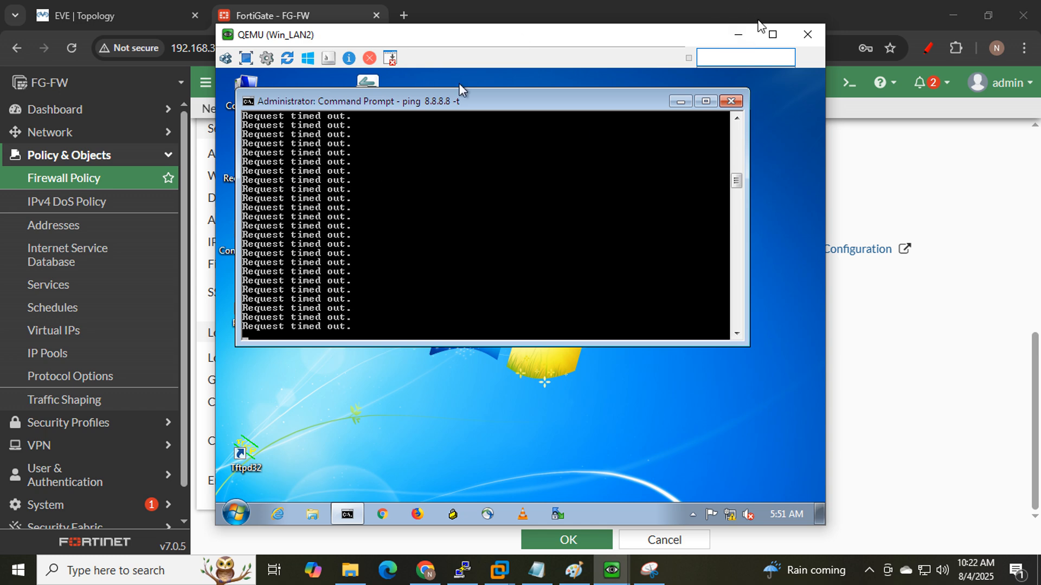
pyautogui.click(738, 35)
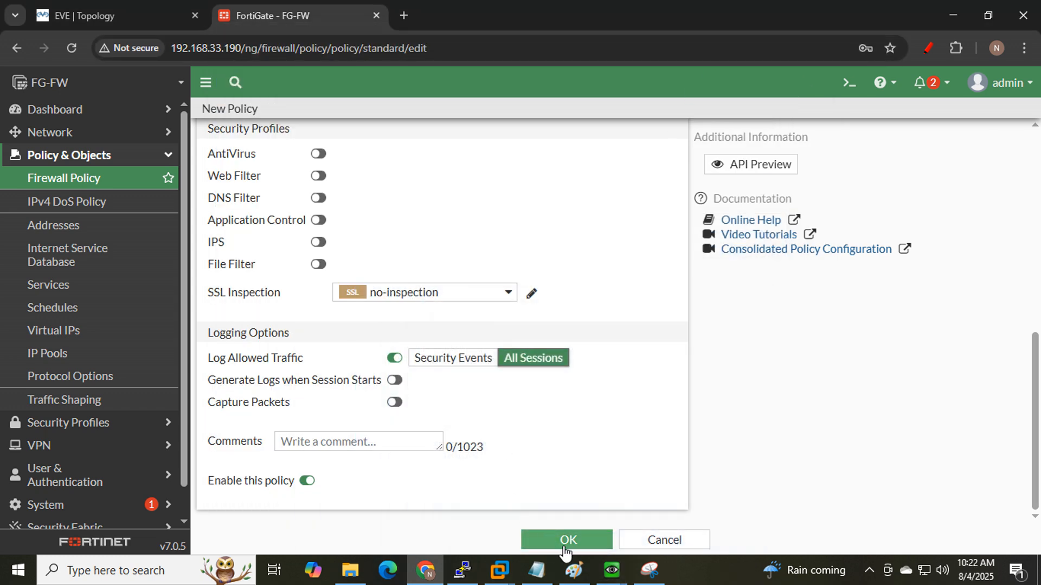
pyautogui.click(564, 542)
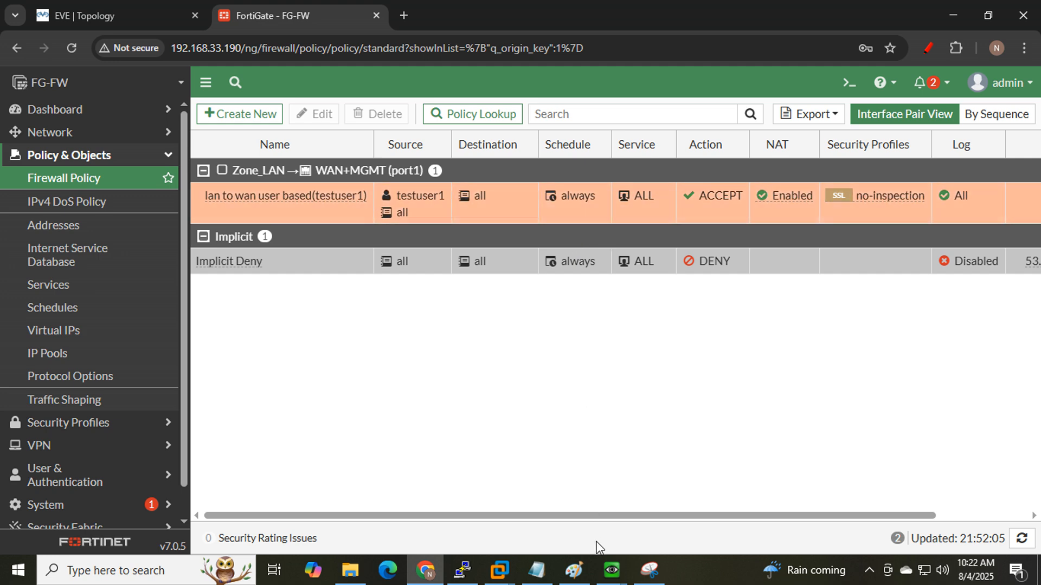
# - Check the saved firewall policy and the lab topology beside the Win_LAN1 console
pyautogui.moveTo(611, 572)
pyautogui.click(533, 474)
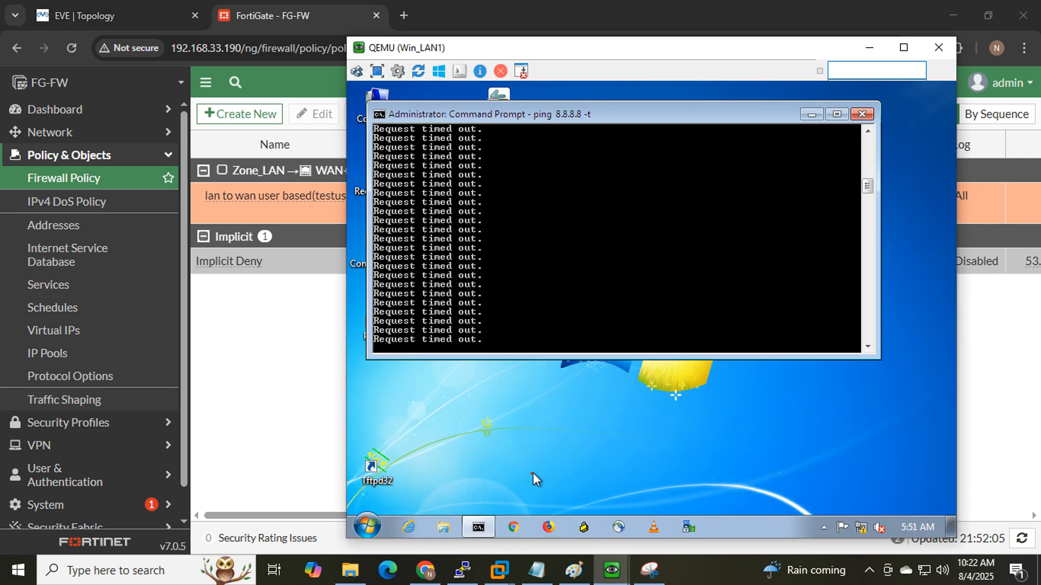
pyautogui.moveTo(528, 51); pyautogui.dragTo(283, 50)
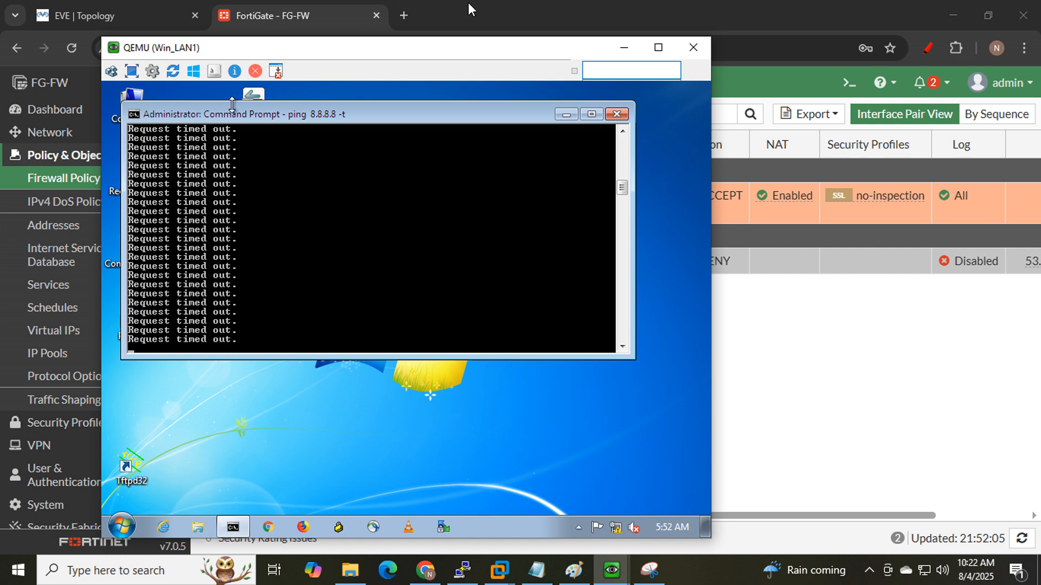
pyautogui.click(621, 50)
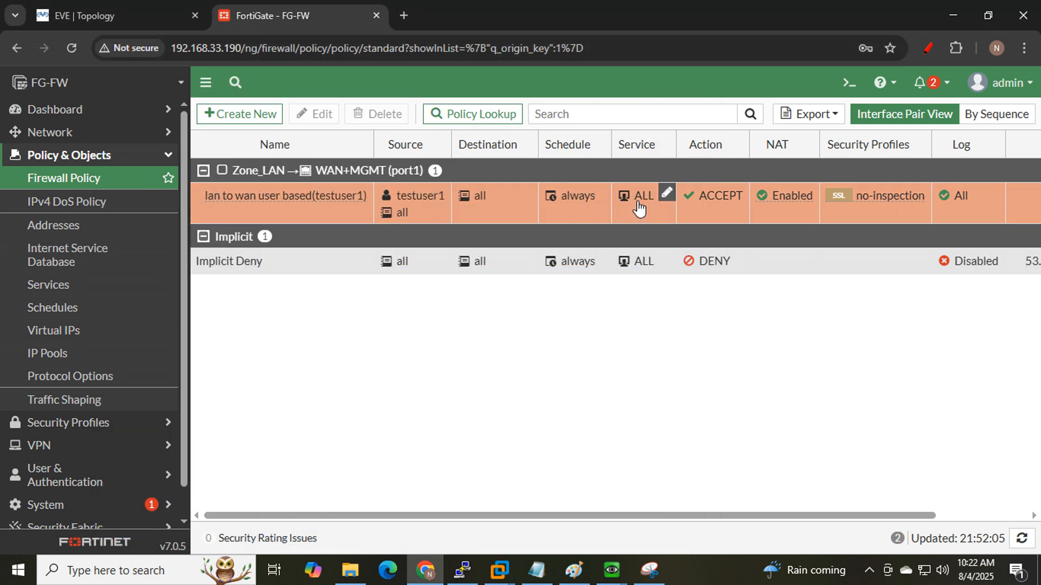
pyautogui.click(63, 15)
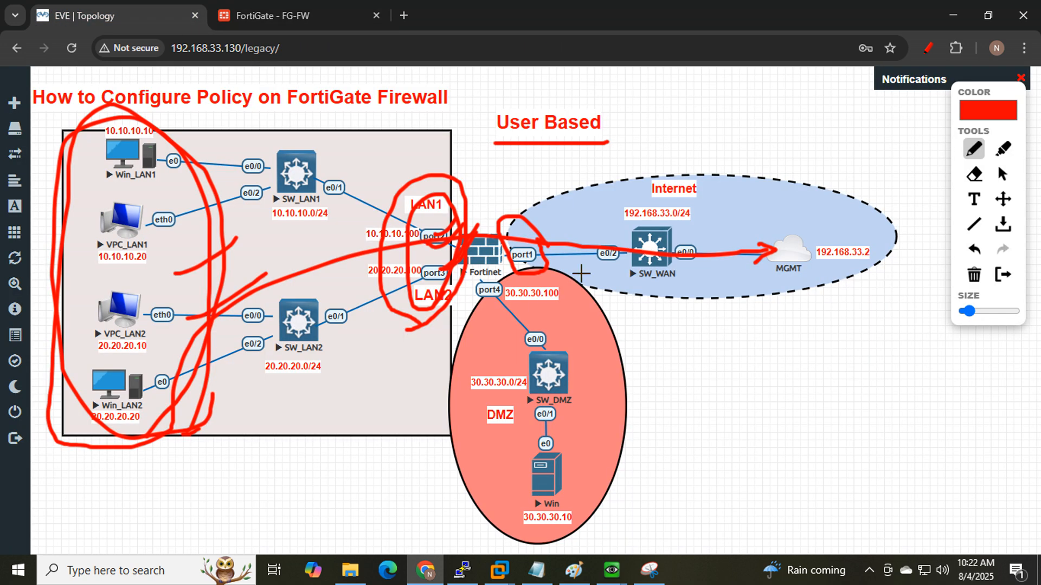
# - Launch Google Chrome inside the Win_LAN1 VM and bring it to the front
pyautogui.moveTo(615, 576)
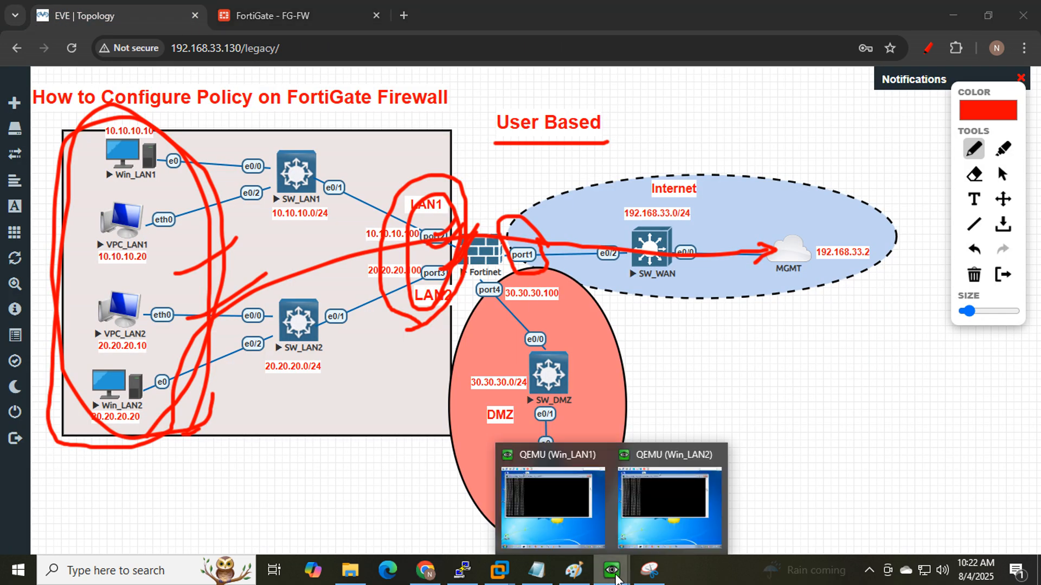
pyautogui.click(554, 492)
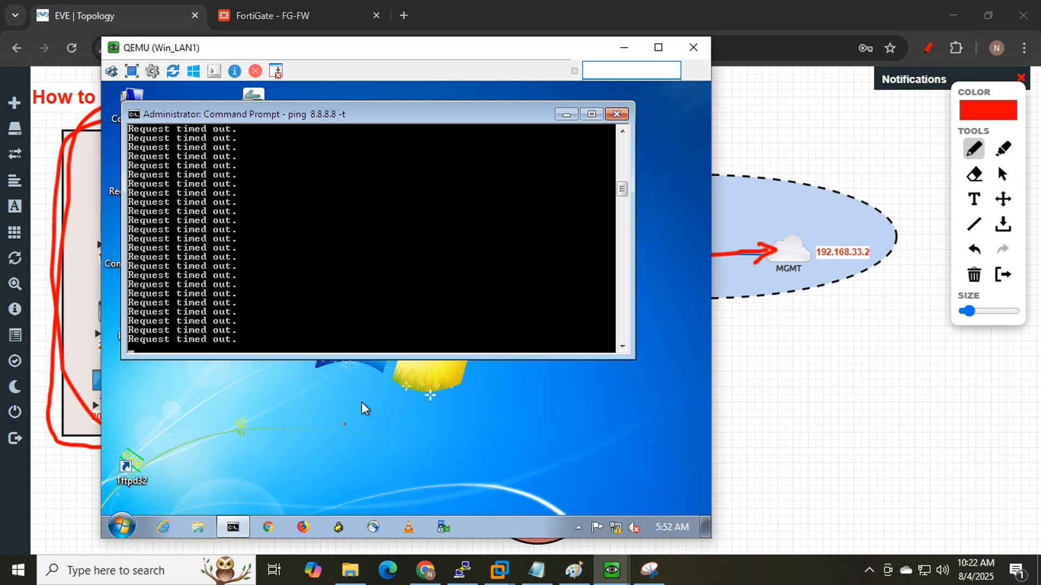
pyautogui.click(271, 529)
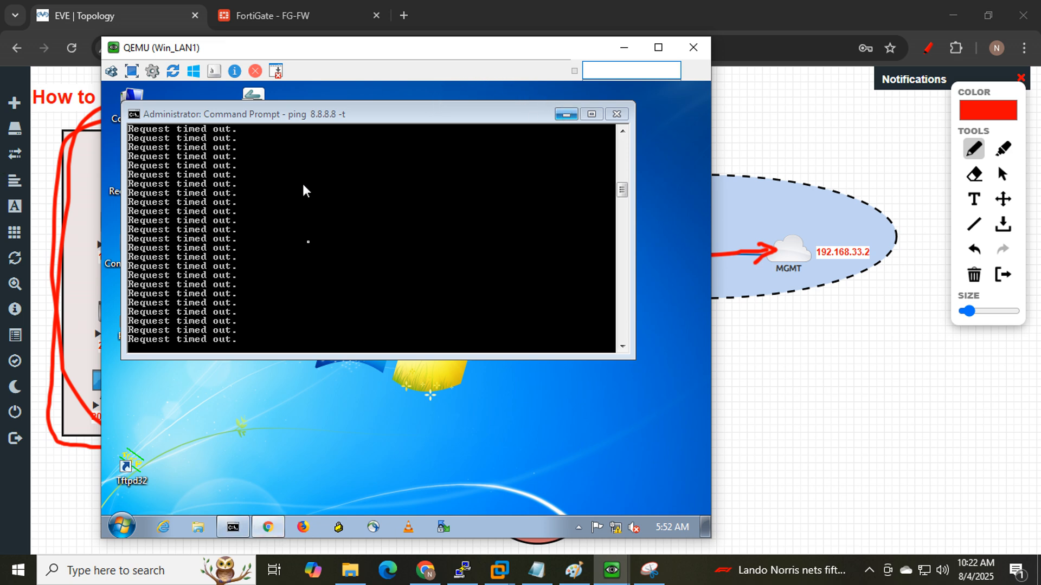
pyautogui.moveTo(259, 527)
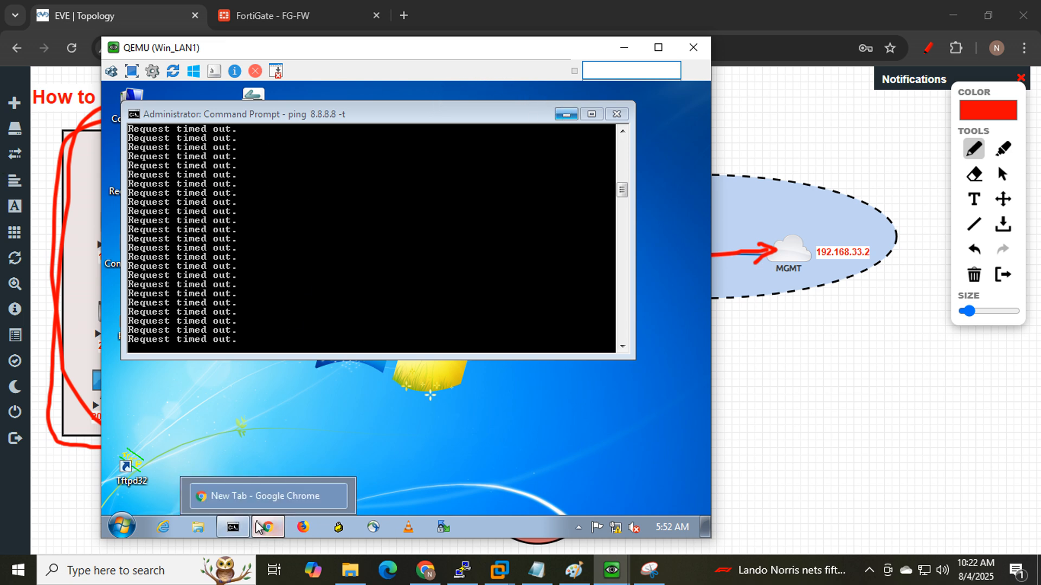
pyautogui.click(270, 535)
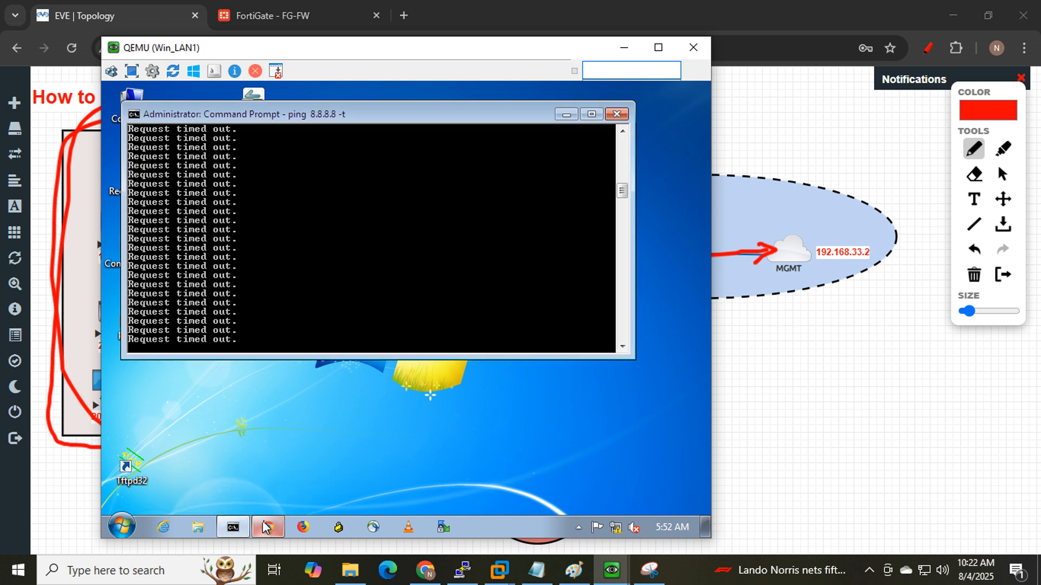
pyautogui.click(270, 529)
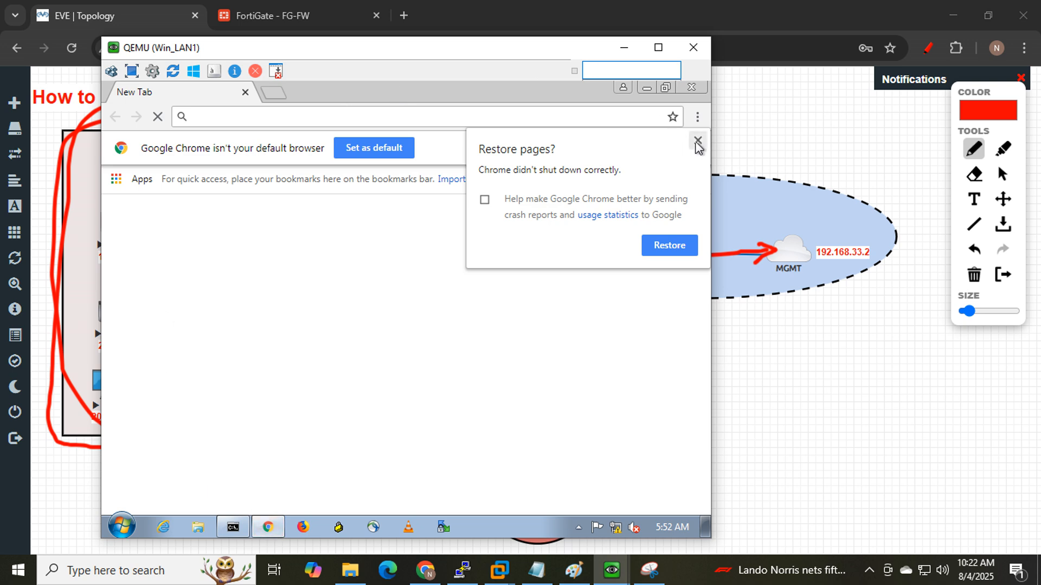
# - Dismiss Restore pages and request 'google' in Chrome, landing on a Connect to network page
pyautogui.click(697, 141)
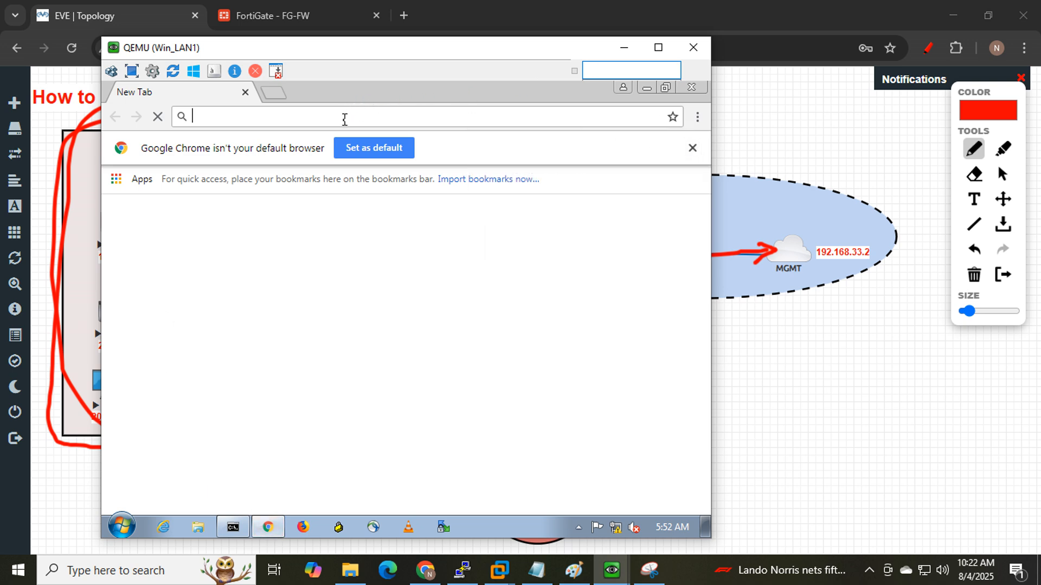
pyautogui.write('google.com')
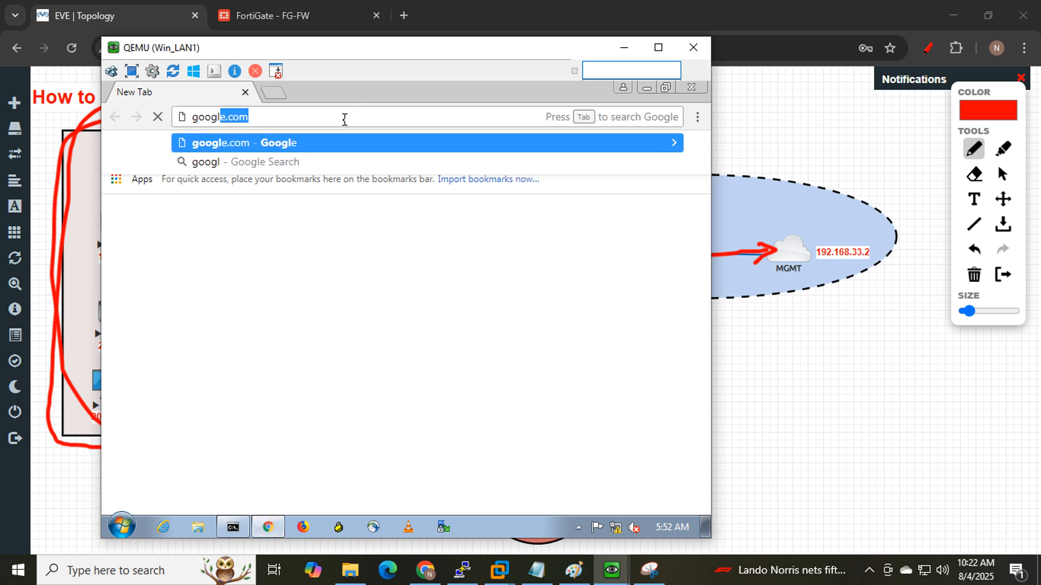
pyautogui.press('Return')
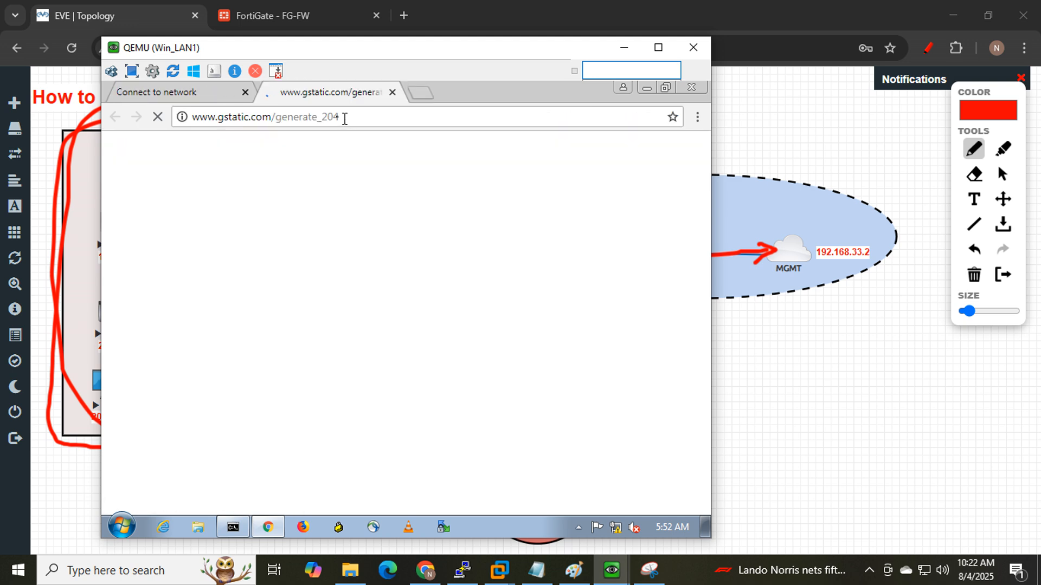
pyautogui.click(168, 97)
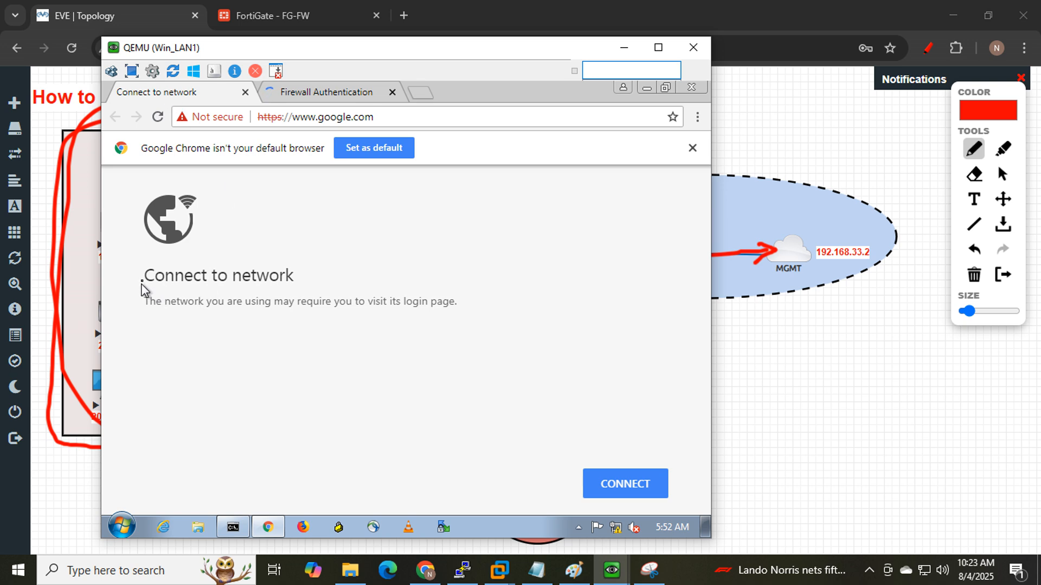
pyautogui.moveTo(143, 278); pyautogui.dragTo(292, 271)
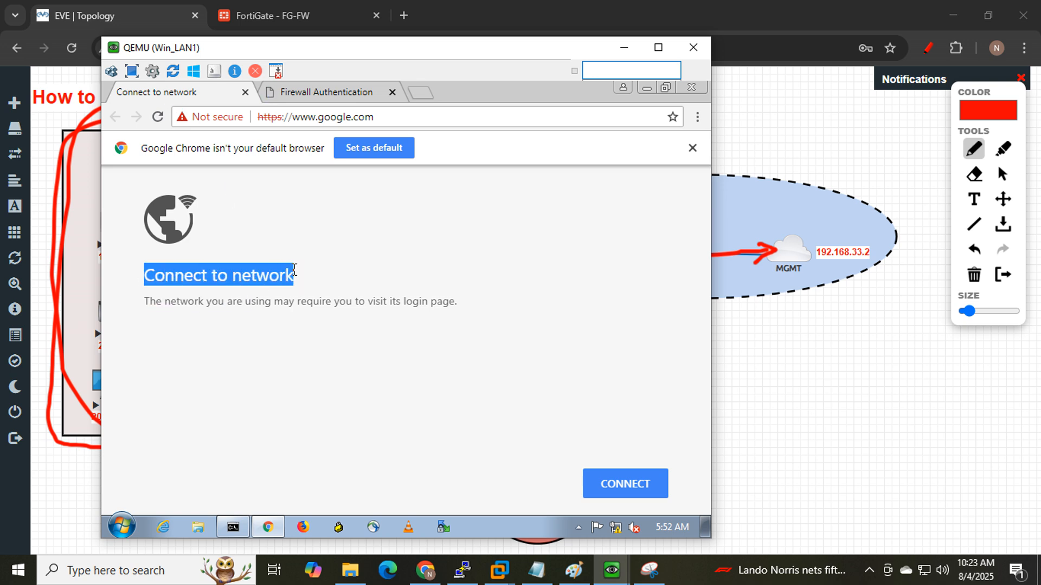
# - On the Firewall Authentication page, begin typing the test username into Username
pyautogui.click(314, 93)
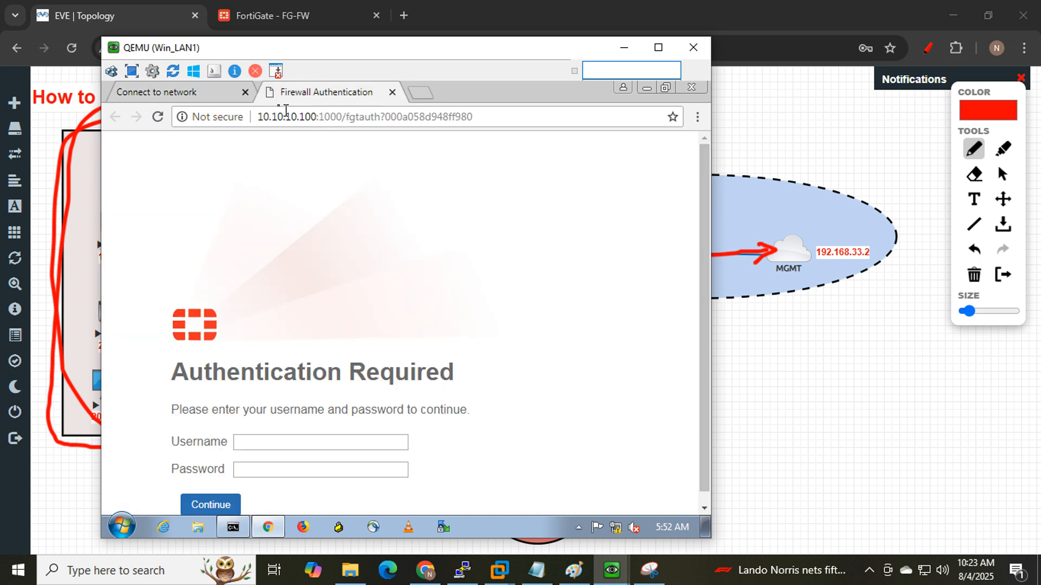
pyautogui.scroll(-1, 419, 219)
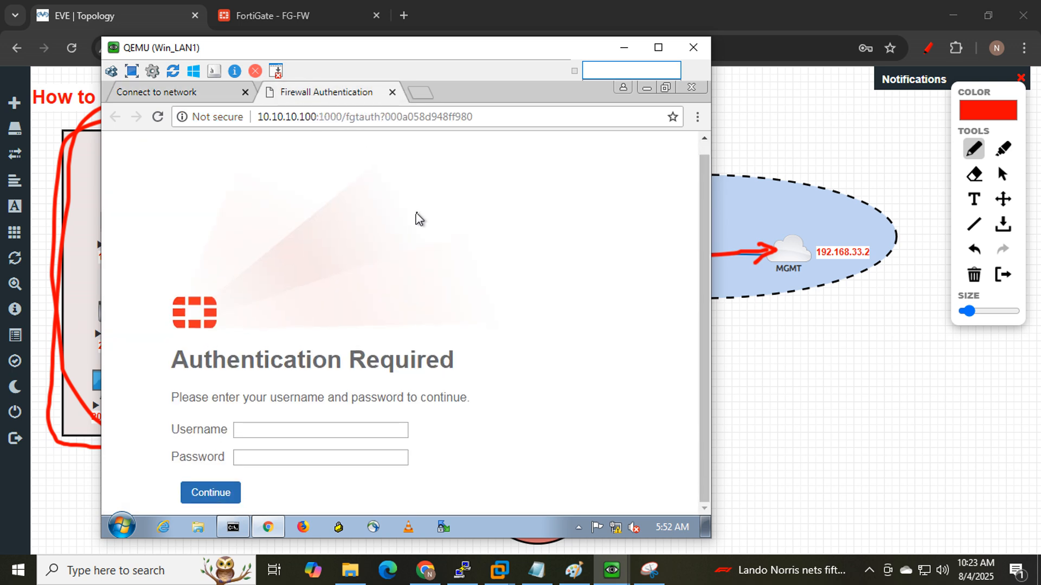
pyautogui.click(336, 430)
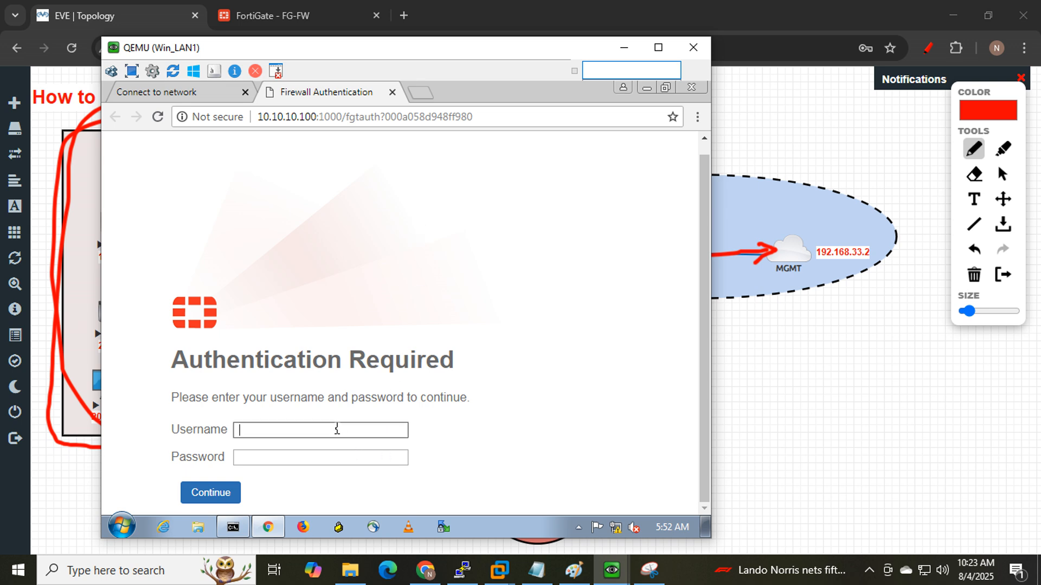
pyautogui.click(282, 15)
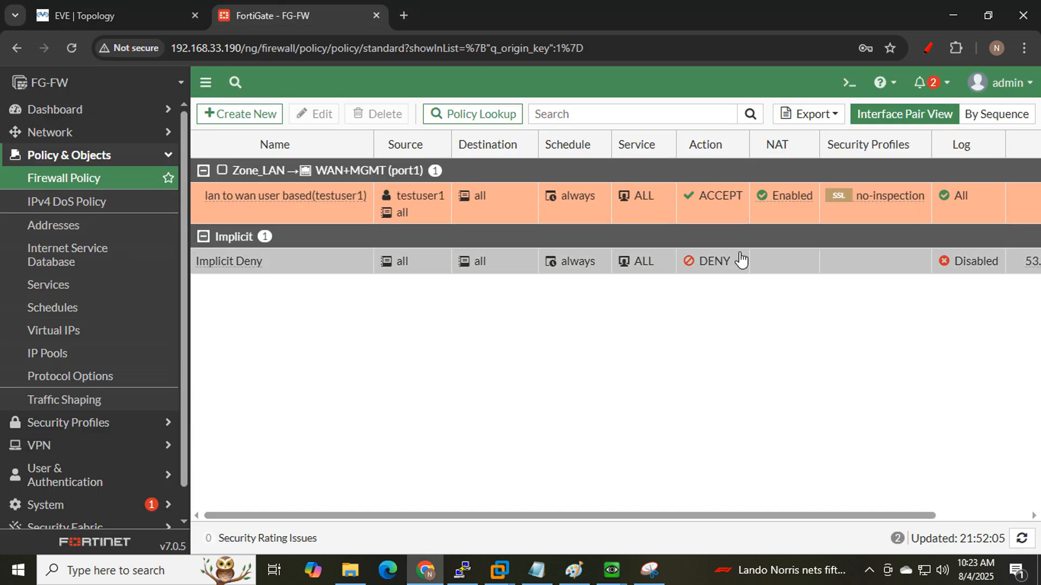
pyautogui.moveTo(408, 203)
pyautogui.click(611, 569)
pyautogui.click(551, 493)
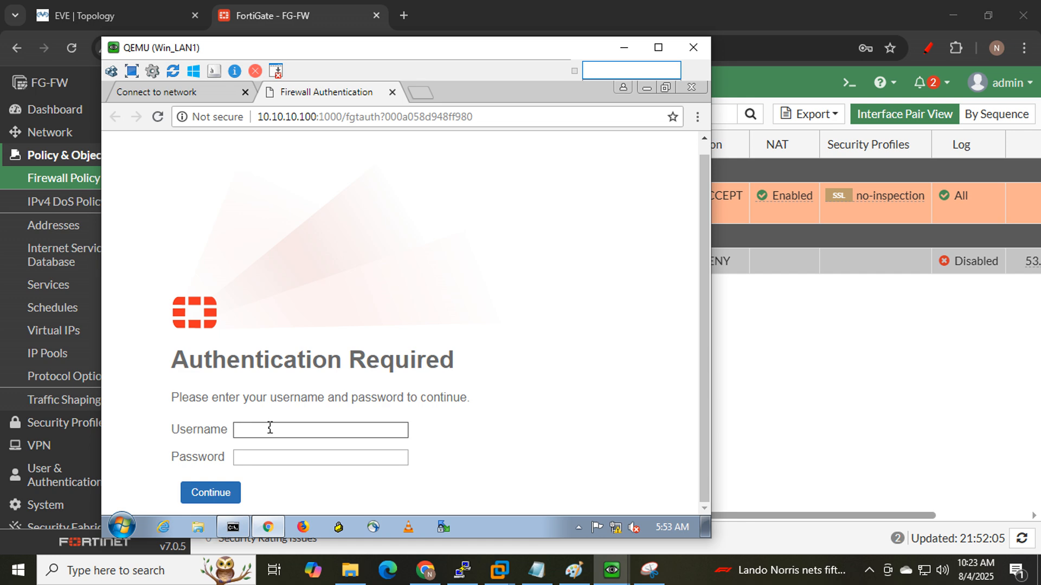
pyautogui.write('testuser2')
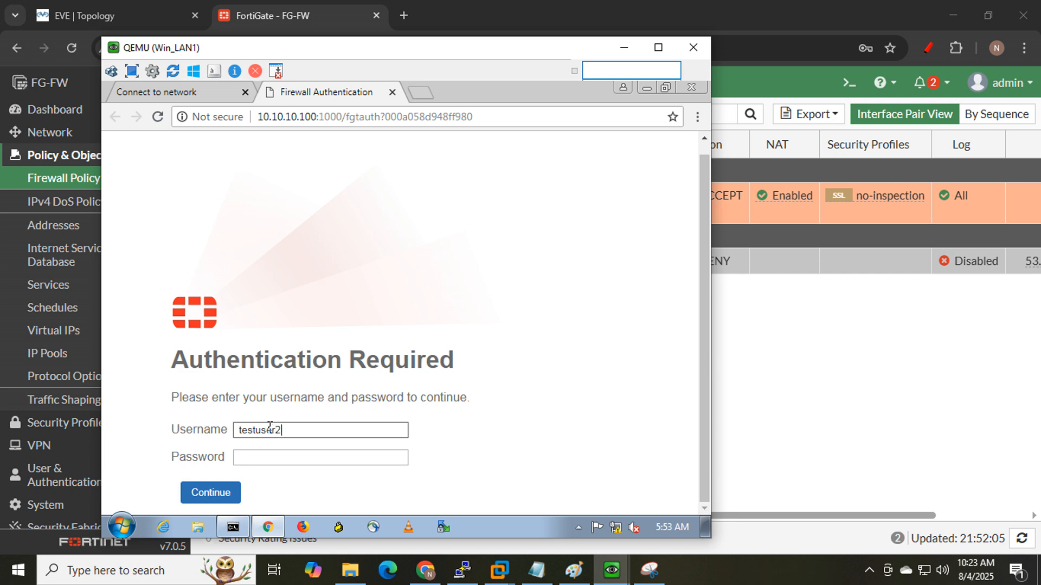
# - Submit the second test user's password and confirm the Authentication Failed page appears
pyautogui.press('Tab')
pyautogui.write('••')
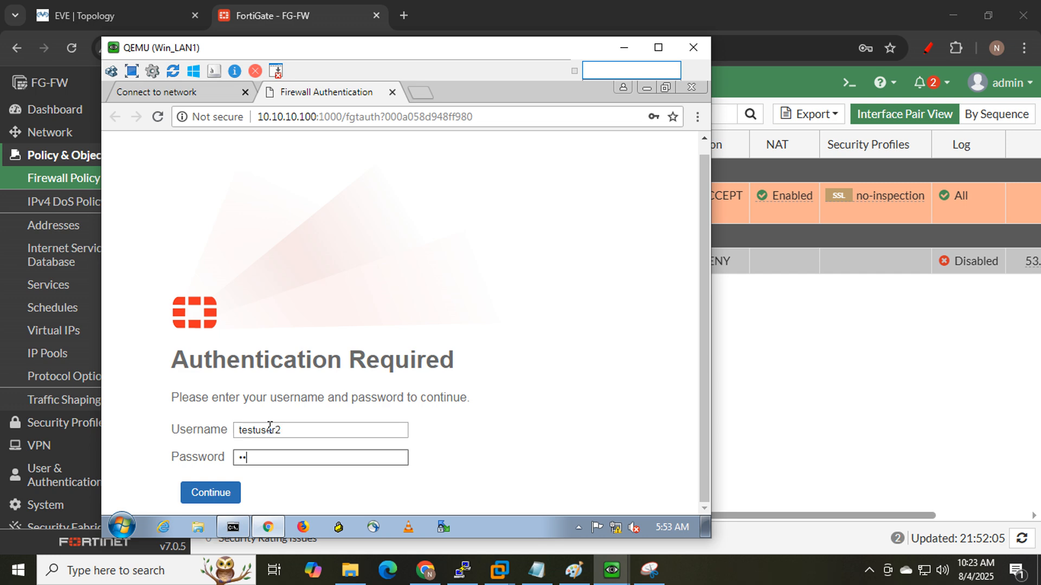
pyautogui.write('•')
pyautogui.press('Return')
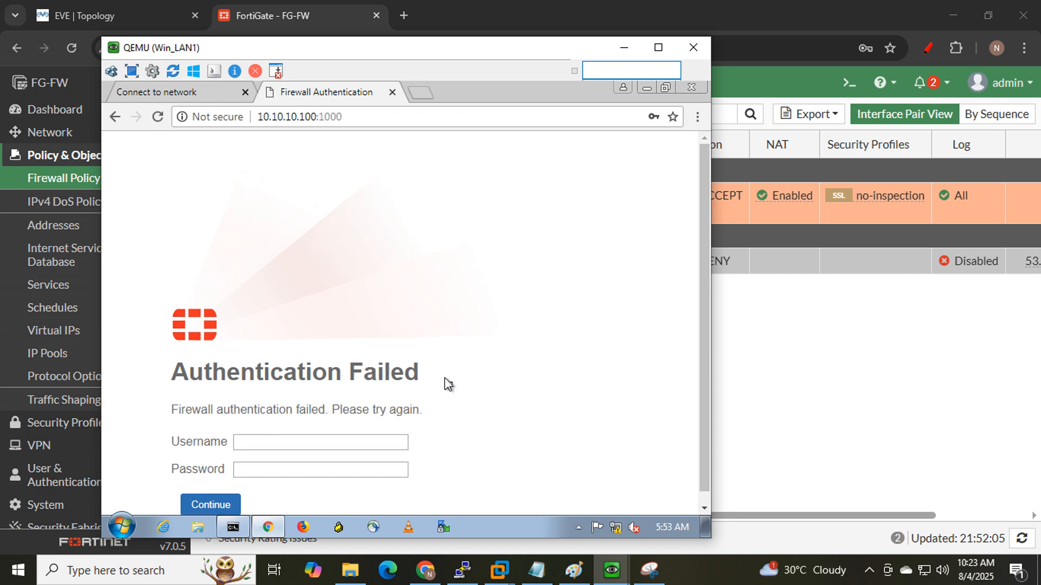
pyautogui.moveTo(452, 380); pyautogui.dragTo(177, 374)
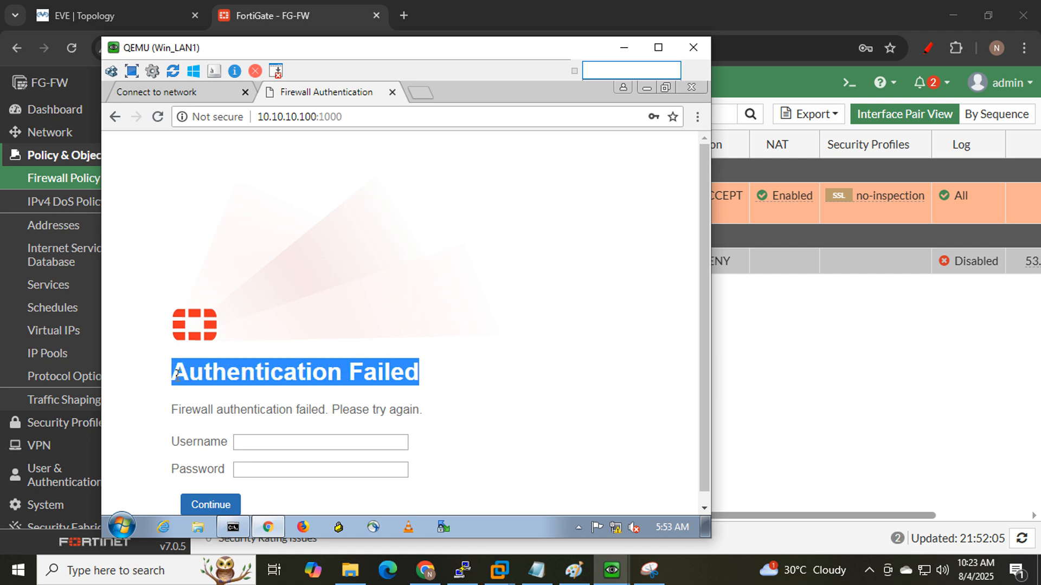
pyautogui.moveTo(383, 55); pyautogui.dragTo(514, 46)
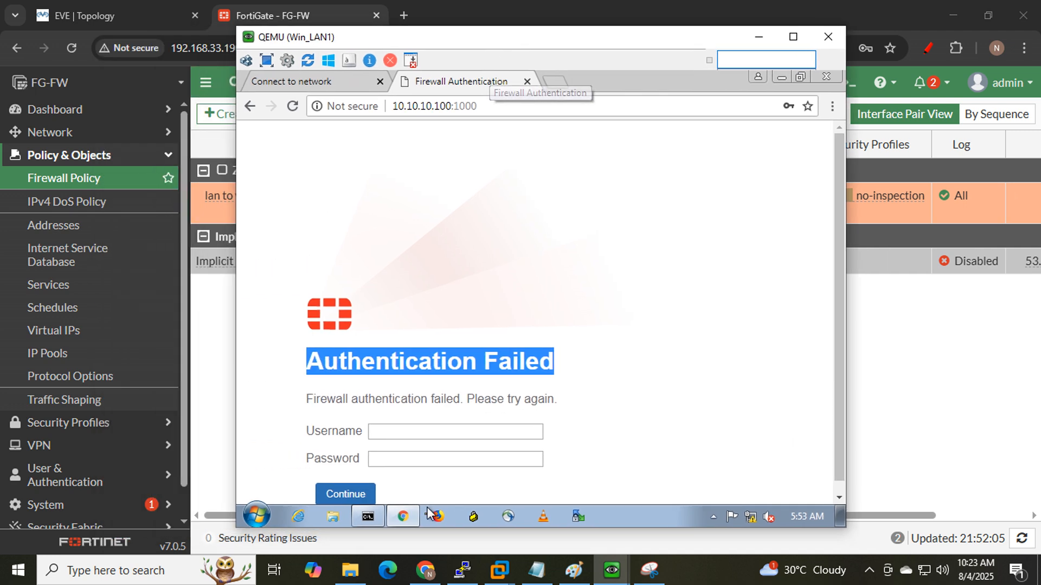
# - Sign in as the first test user on the firewall login page so Google loads
pyautogui.click(400, 429)
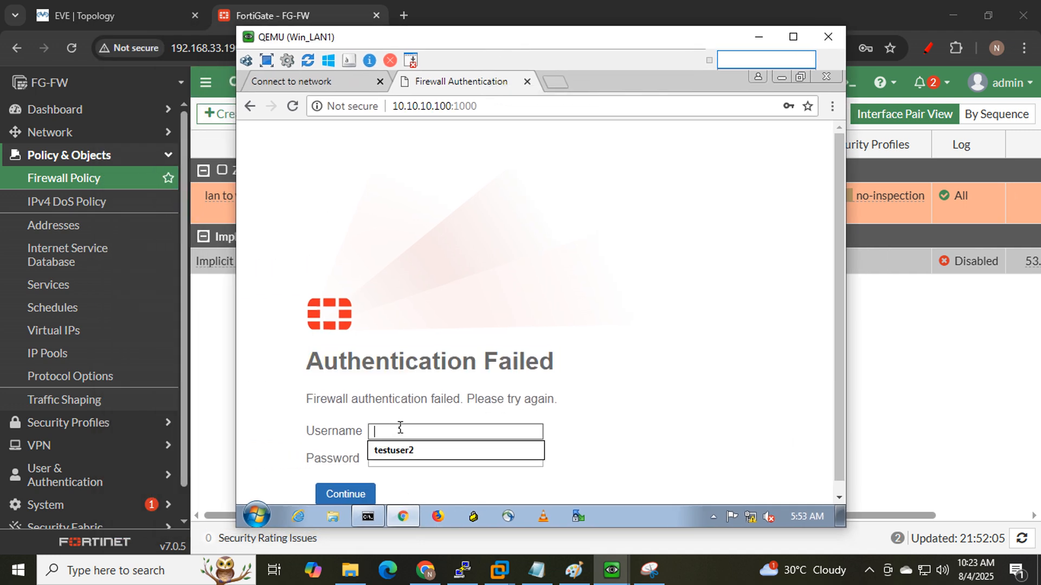
pyautogui.write('testuser2')
pyautogui.press('Tab')
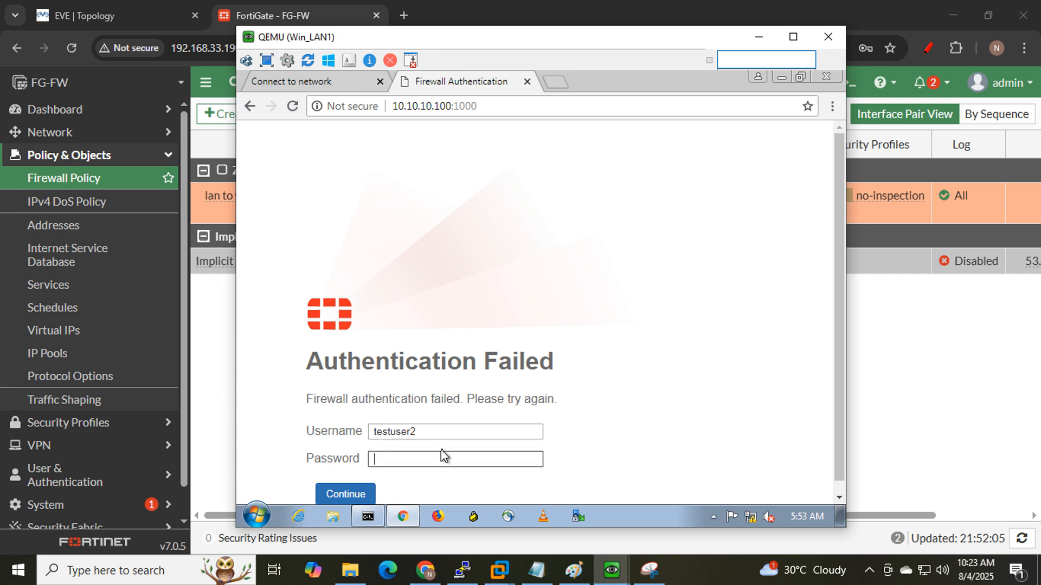
pyautogui.click(439, 432)
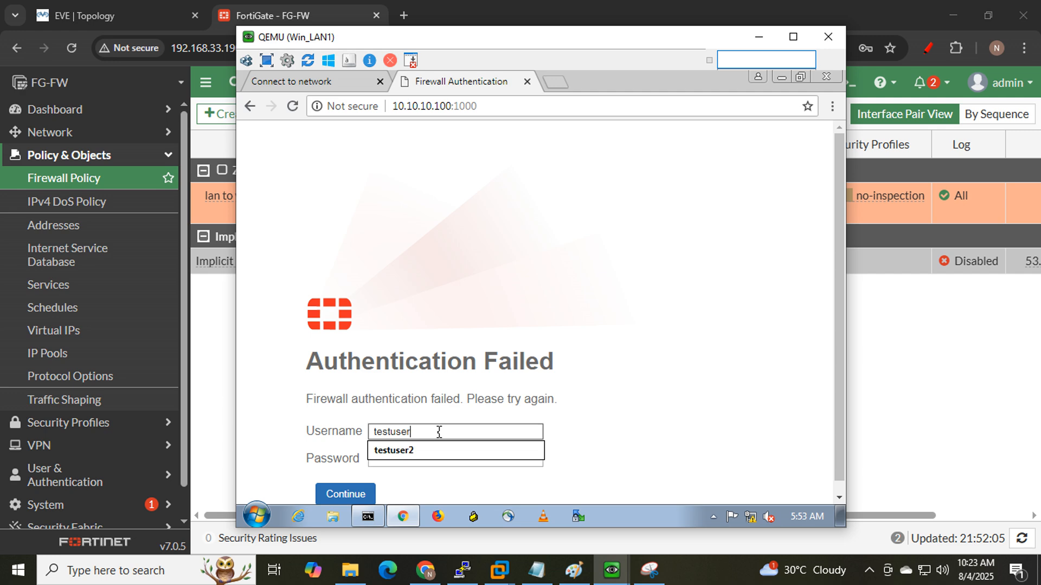
pyautogui.write('1')
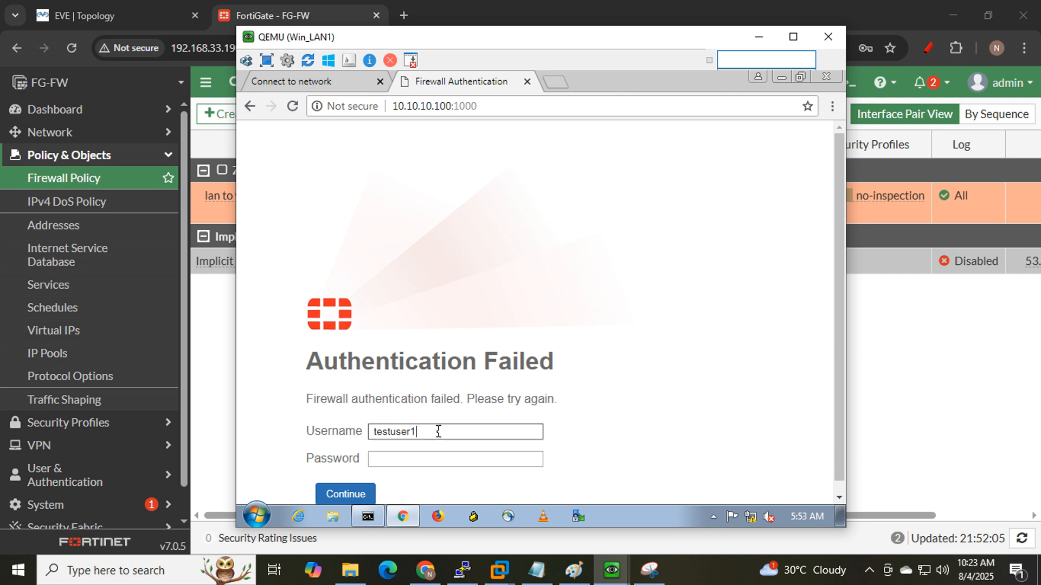
pyautogui.click(426, 460)
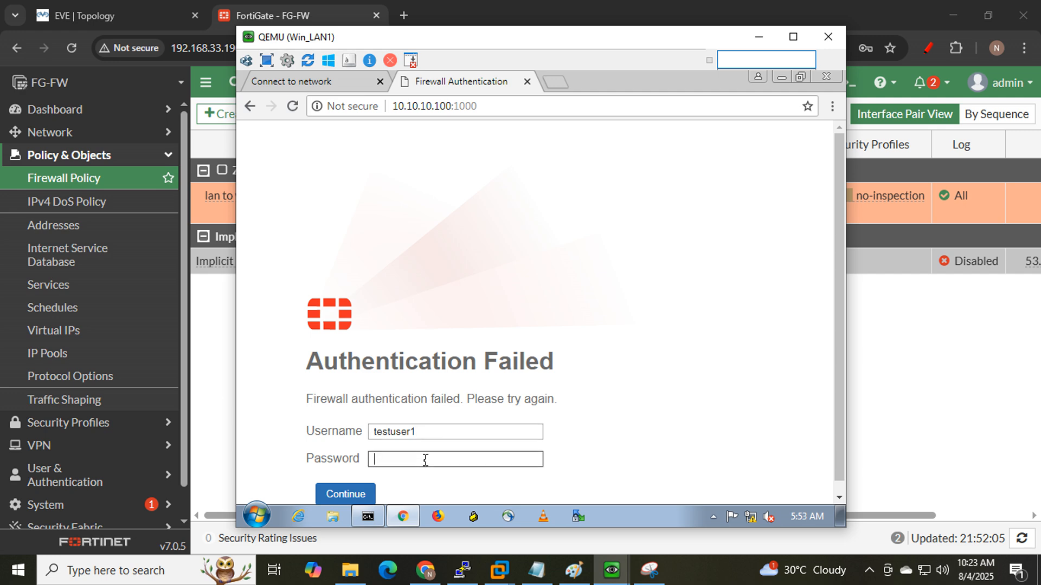
pyautogui.write('•')
pyautogui.click(340, 494)
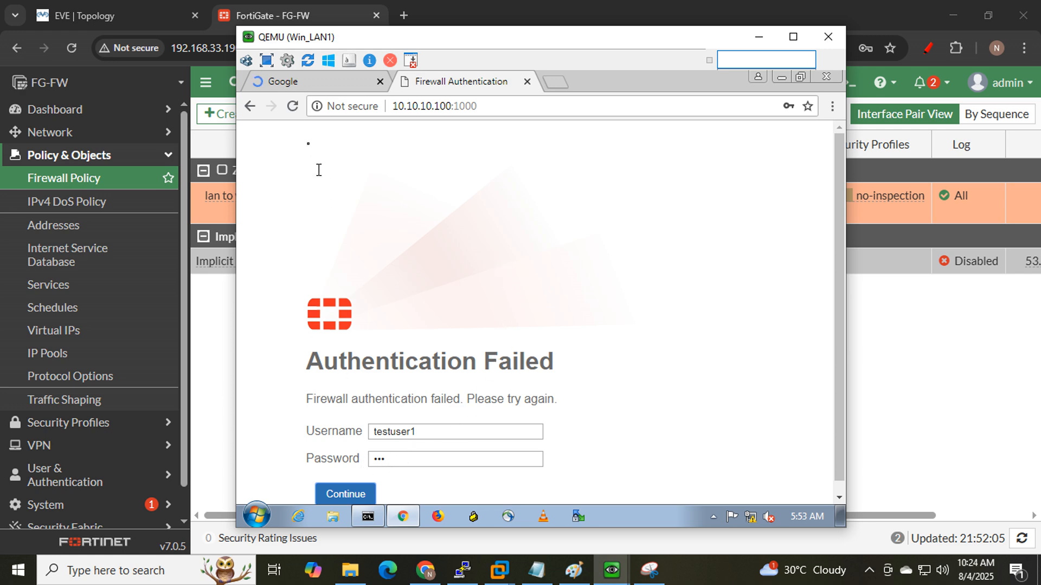
pyautogui.click(299, 87)
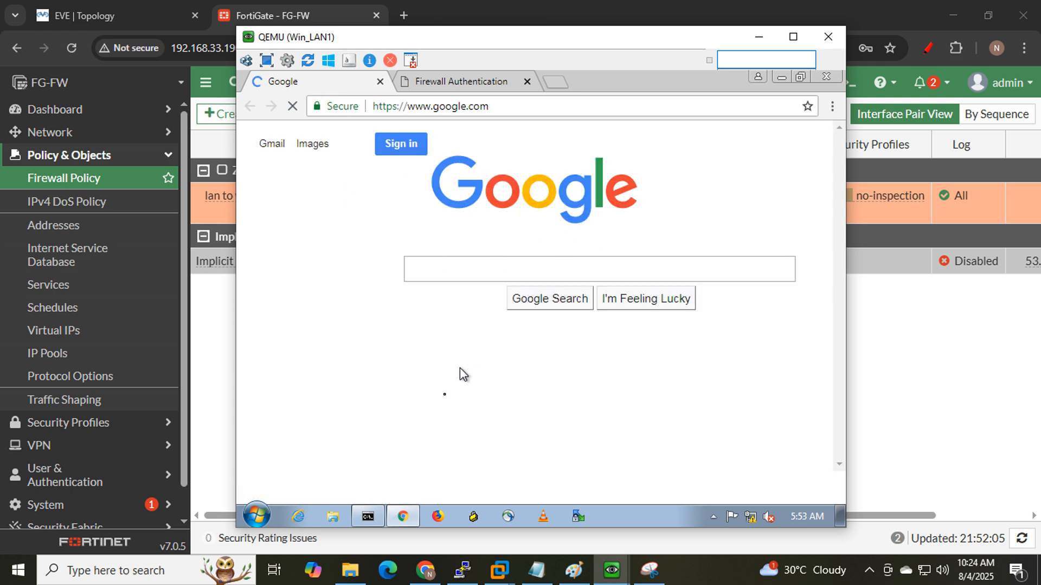
# - Compare Win_LAN1's successful 8.8.8.8 pings with Win_LAN2's timeouts and launch Win_LAN2's browser
pyautogui.click(375, 515)
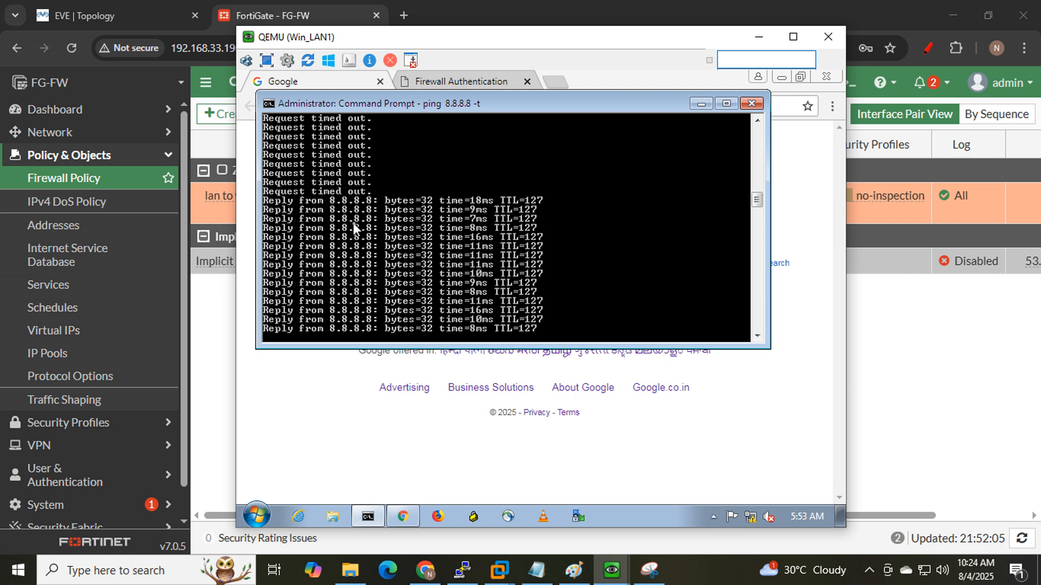
pyautogui.moveTo(602, 579)
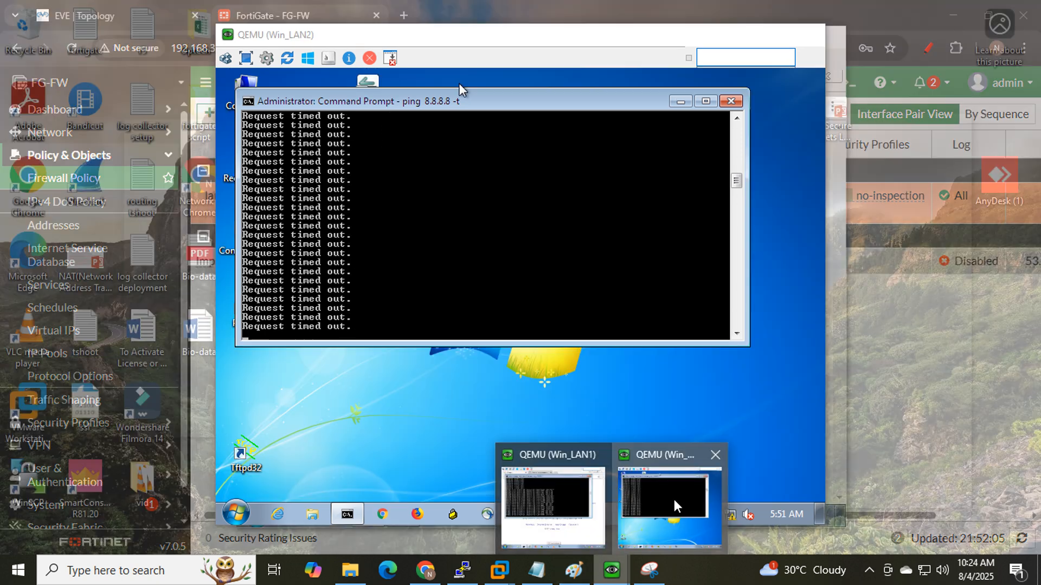
pyautogui.click(675, 499)
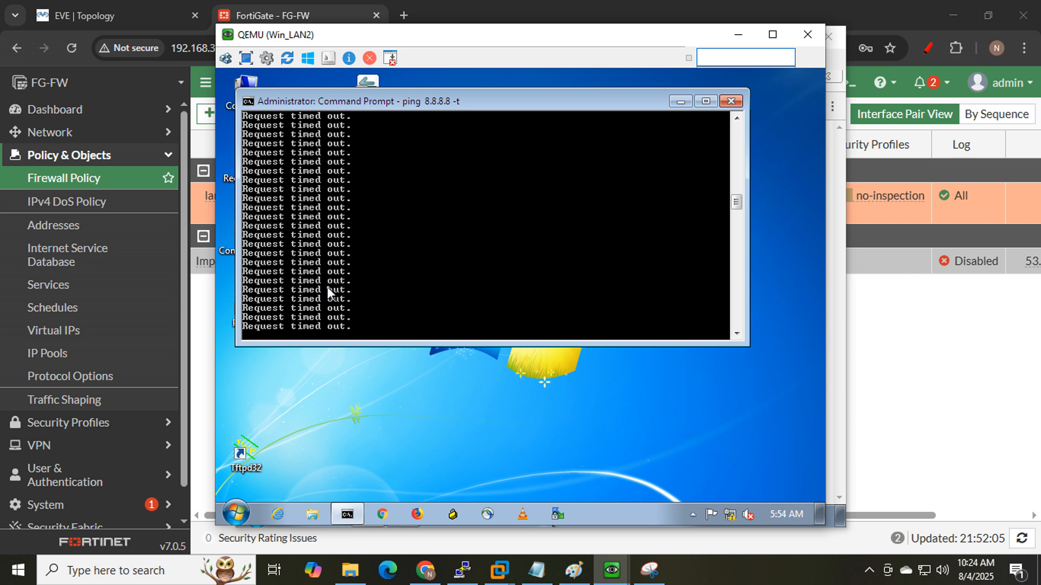
pyautogui.click(383, 515)
pyautogui.moveTo(611, 571)
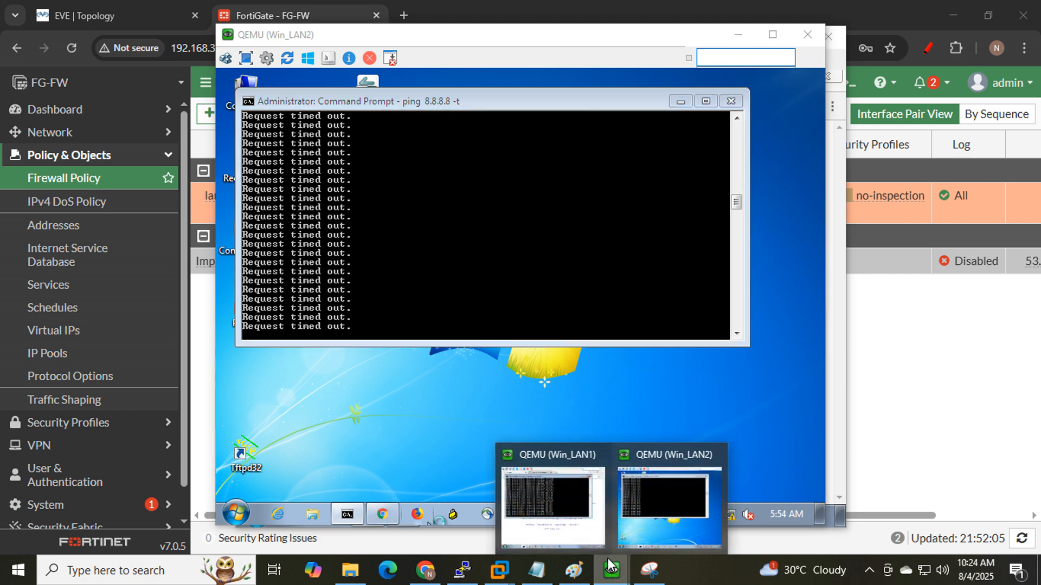
pyautogui.click(567, 494)
pyautogui.click(313, 82)
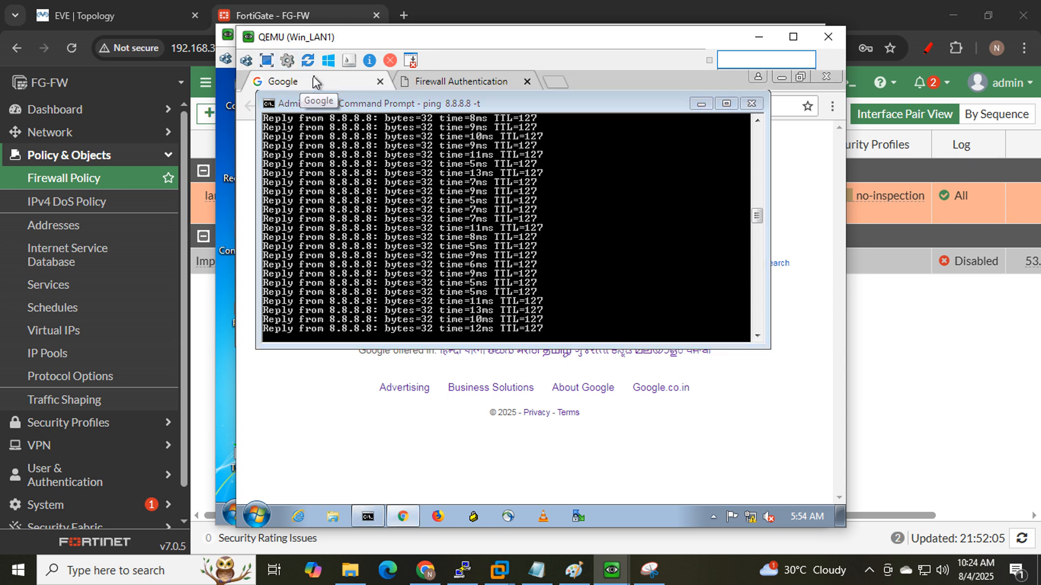
pyautogui.click(759, 36)
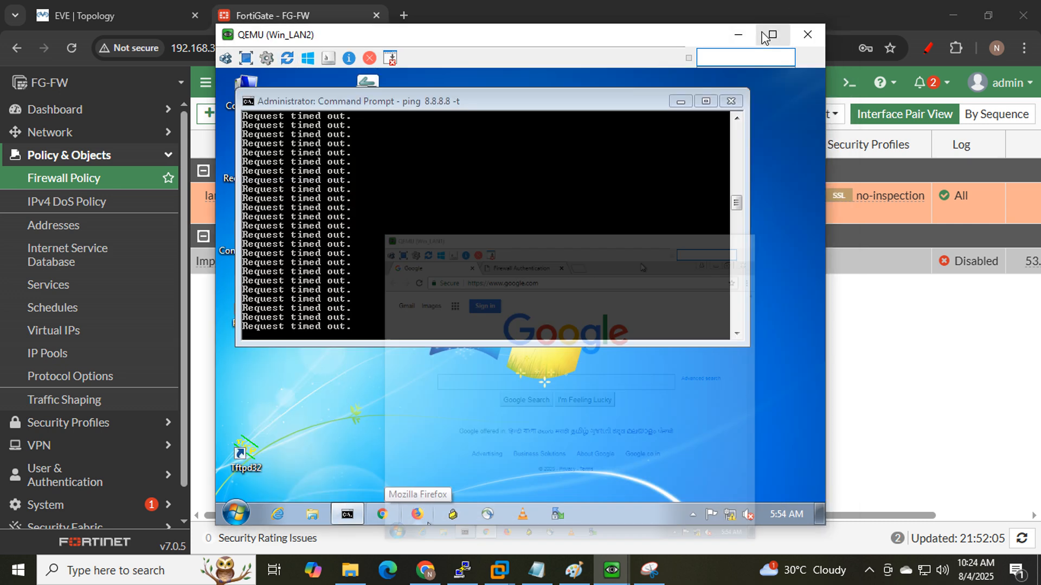
pyautogui.click(383, 517)
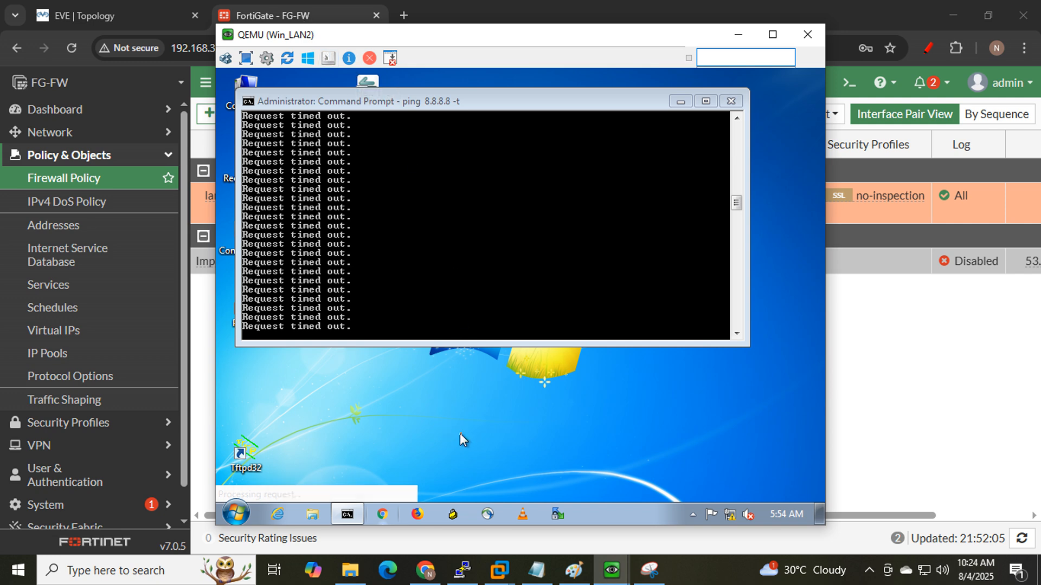
# - Draw a red annotation stroke on the EVE-NG topology diagram
pyautogui.click(98, 19)
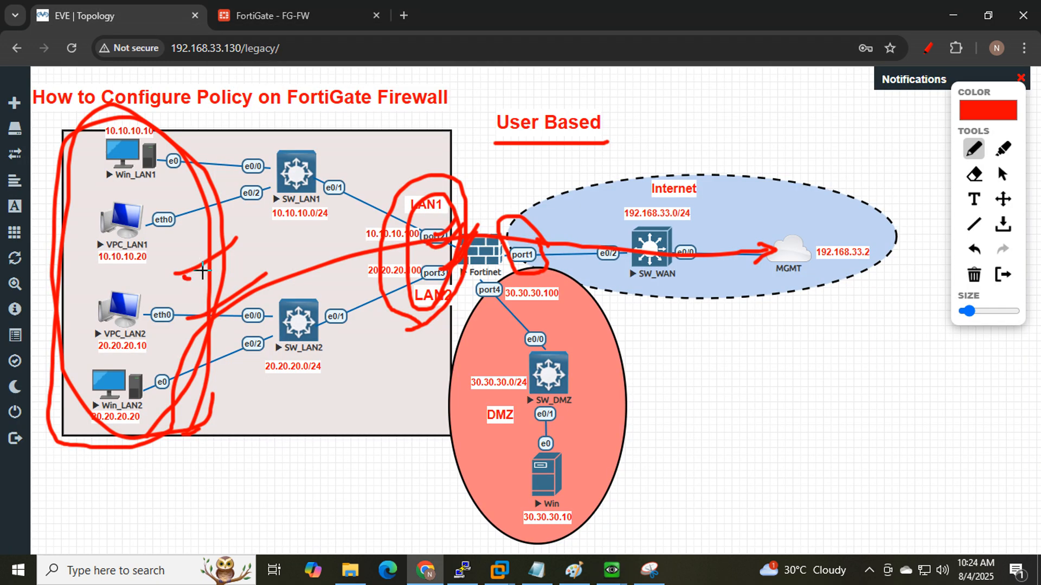
pyautogui.moveTo(187, 276)
pyautogui.mouseDown()
pyautogui.moveTo(221, 265)
pyautogui.moveTo(182, 278)
pyautogui.mouseUp()
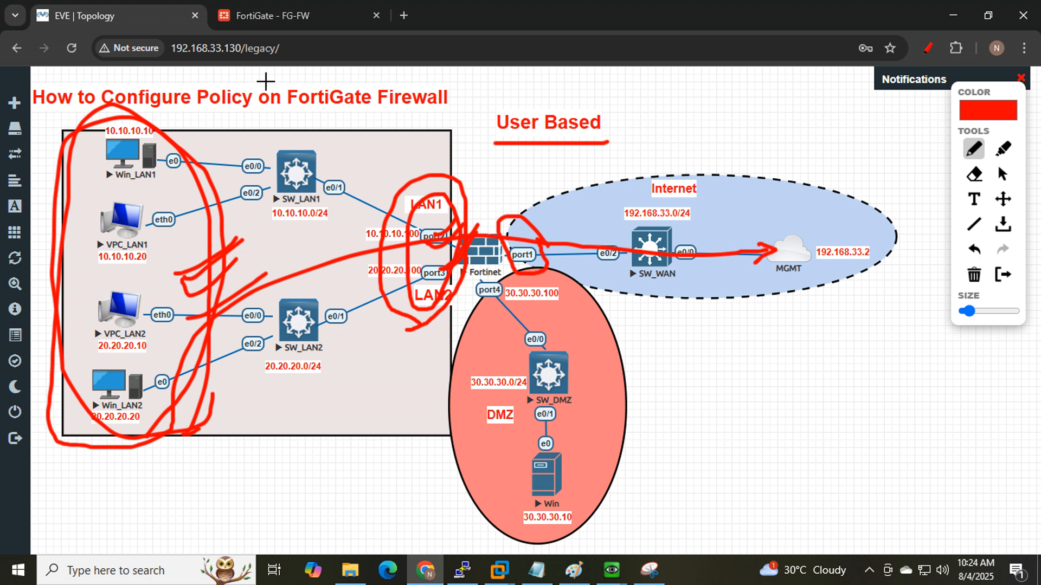
pyautogui.click(293, 16)
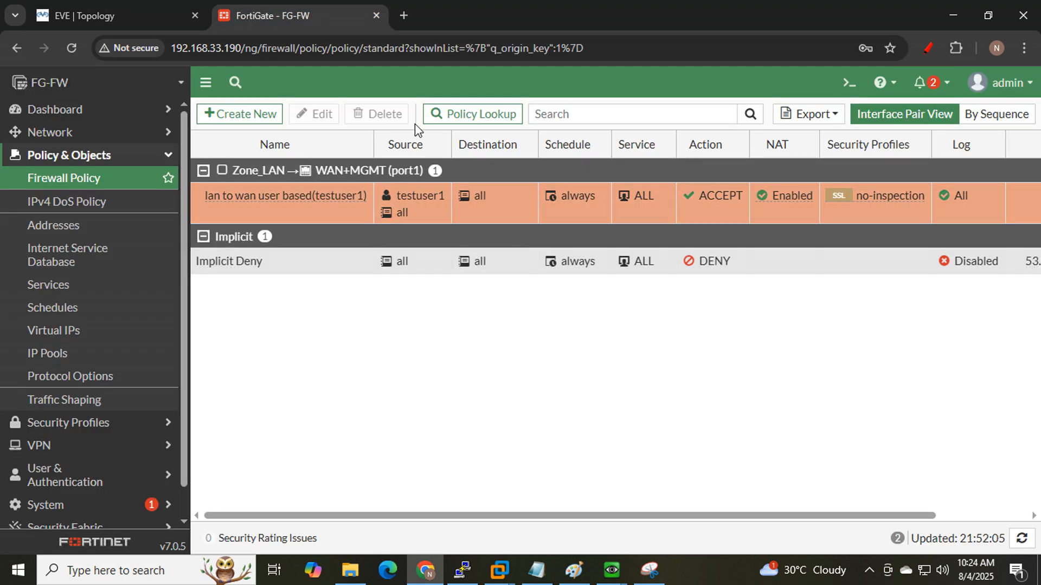
# - In Win_LAN2's Chrome, request facebook and start the username on the authentication page
pyautogui.moveTo(616, 560)
pyautogui.click(654, 497)
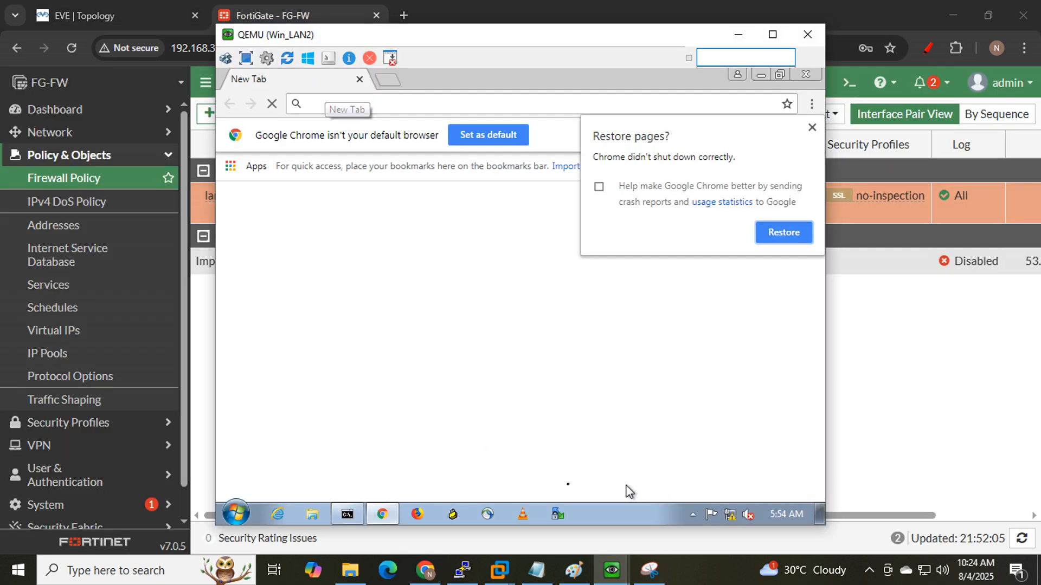
pyautogui.click(812, 128)
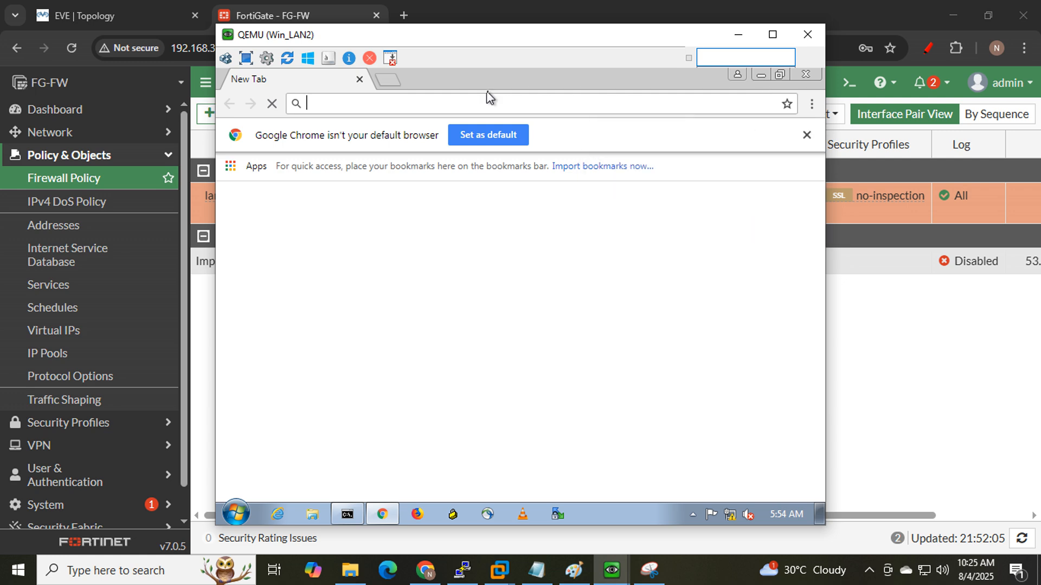
pyautogui.write('fac')
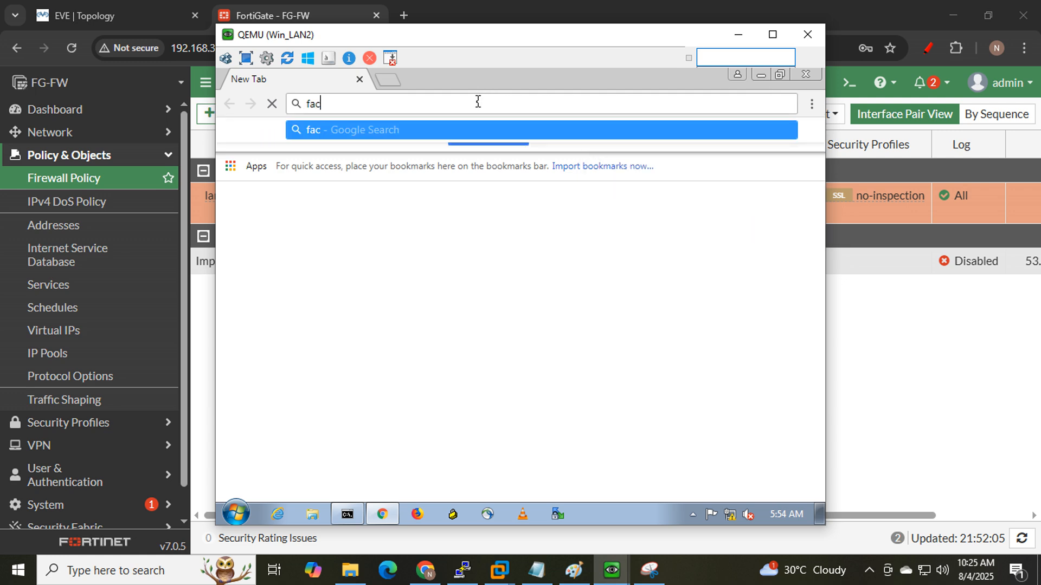
pyautogui.write('ebook')
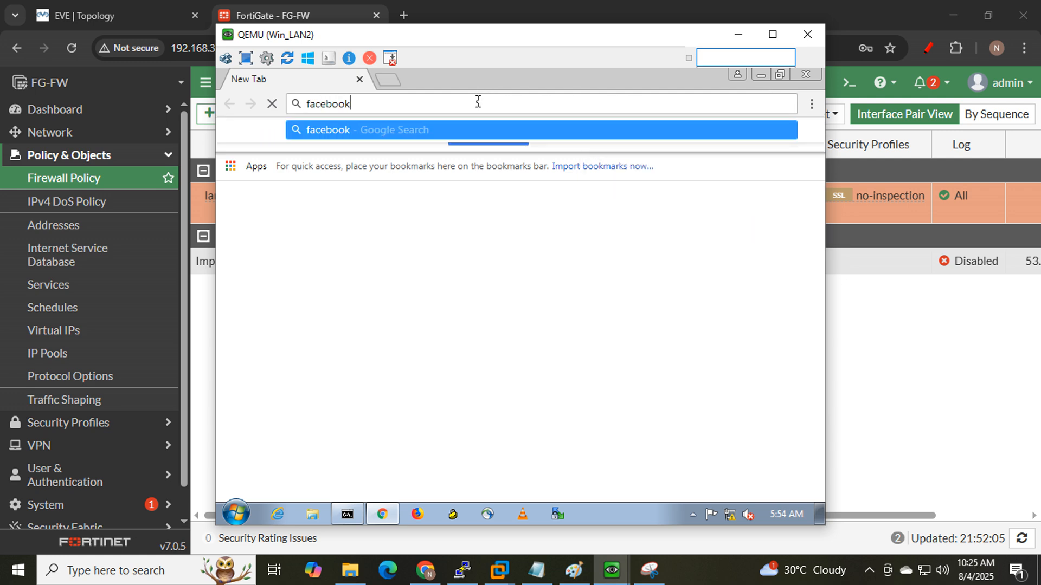
pyautogui.hotkey('ctrl', 'Return')
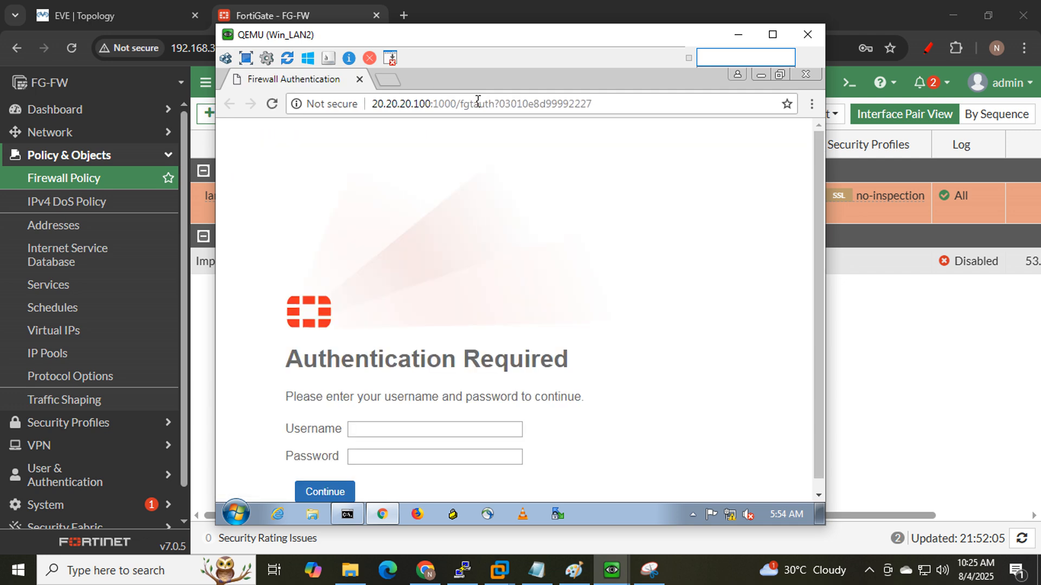
pyautogui.scroll(-1, 465, 160)
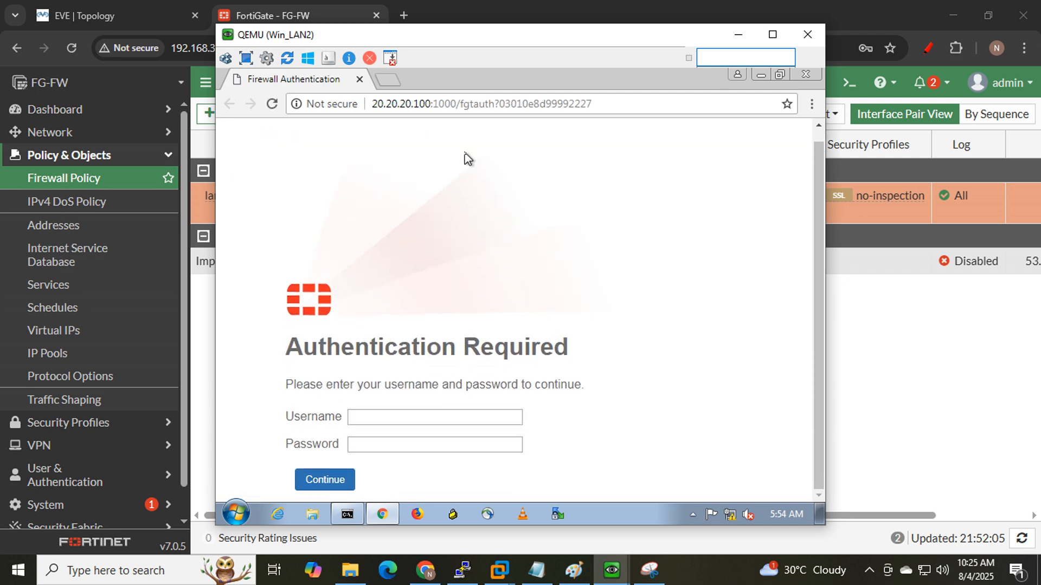
pyautogui.click(464, 414)
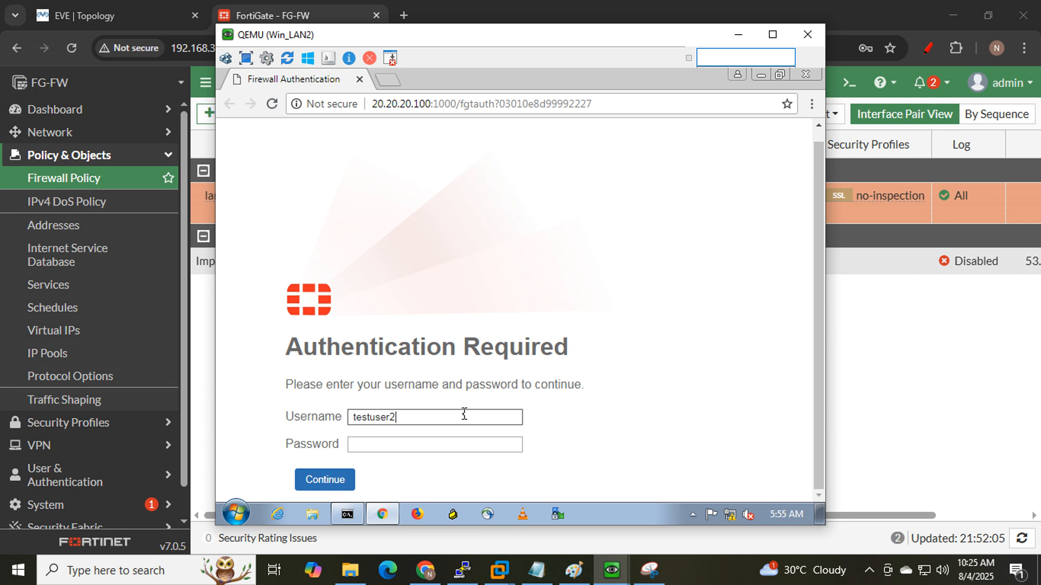
# - Submit the second test user's password on Win_LAN2 and get Authentication Failed
pyautogui.press('Tab')
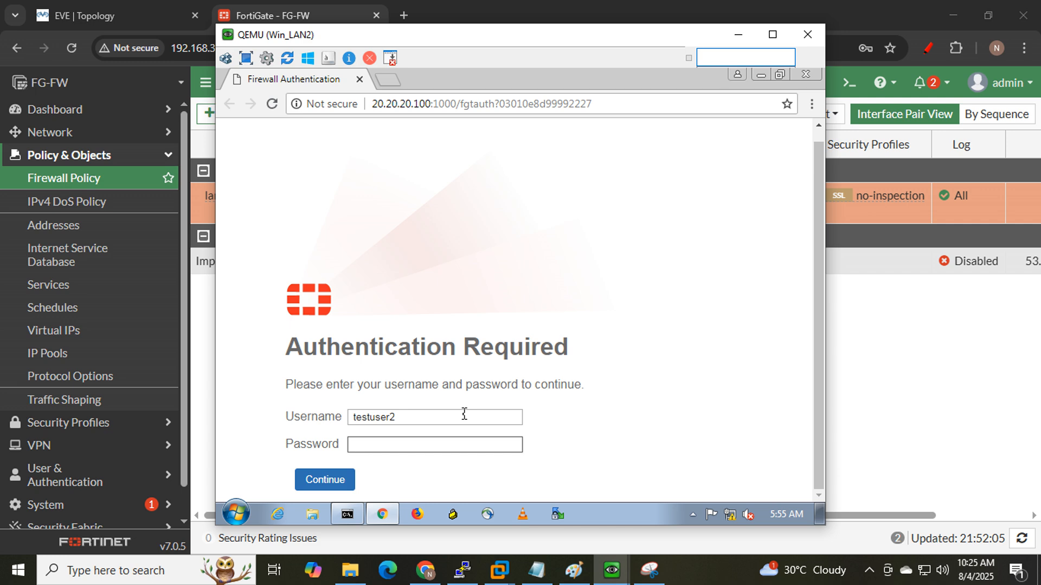
pyautogui.moveTo(466, 346); pyautogui.dragTo(574, 353)
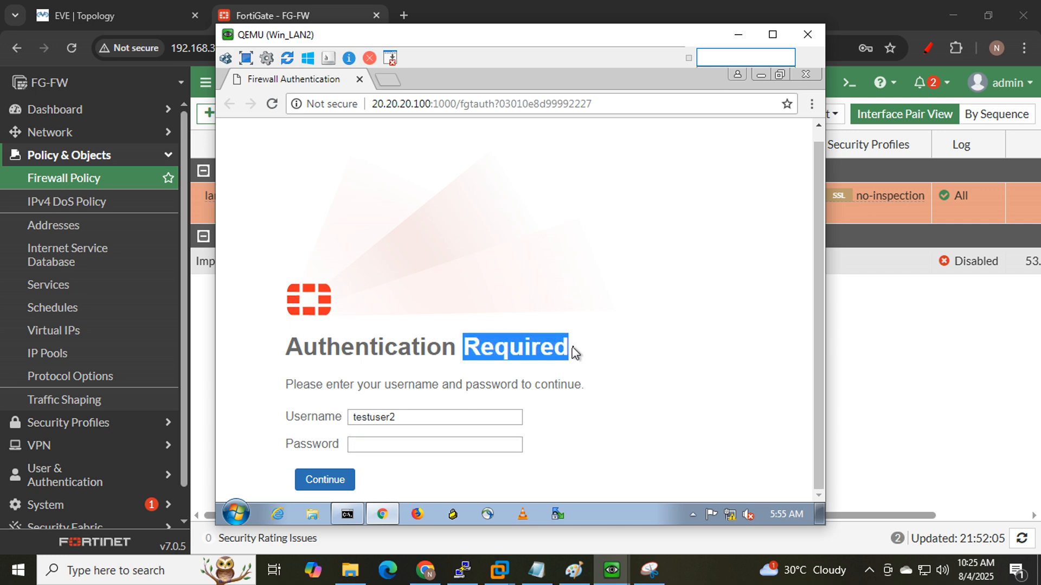
pyautogui.click(411, 448)
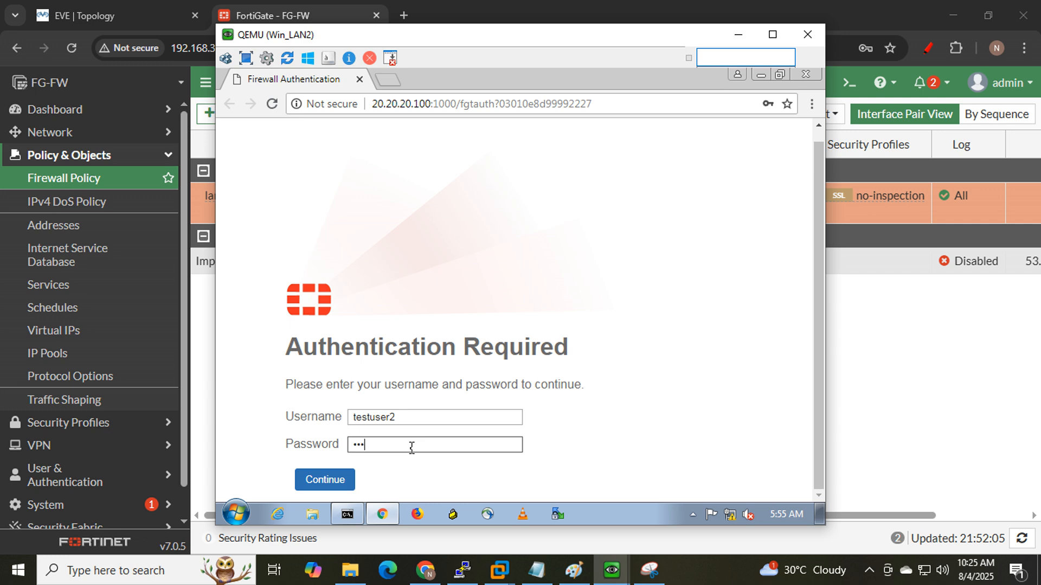
pyautogui.press('Return')
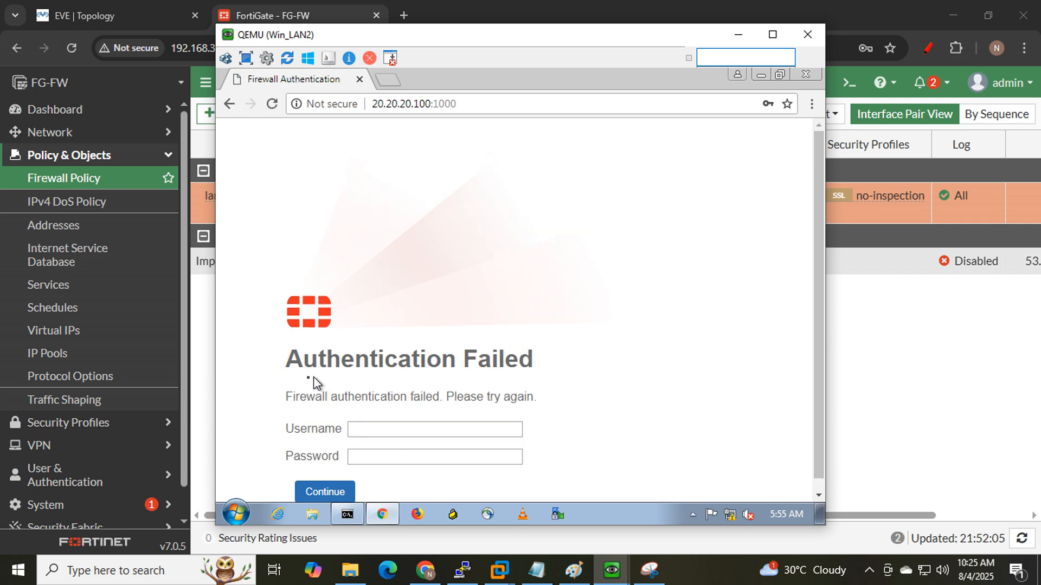
pyautogui.moveTo(295, 360); pyautogui.dragTo(537, 360)
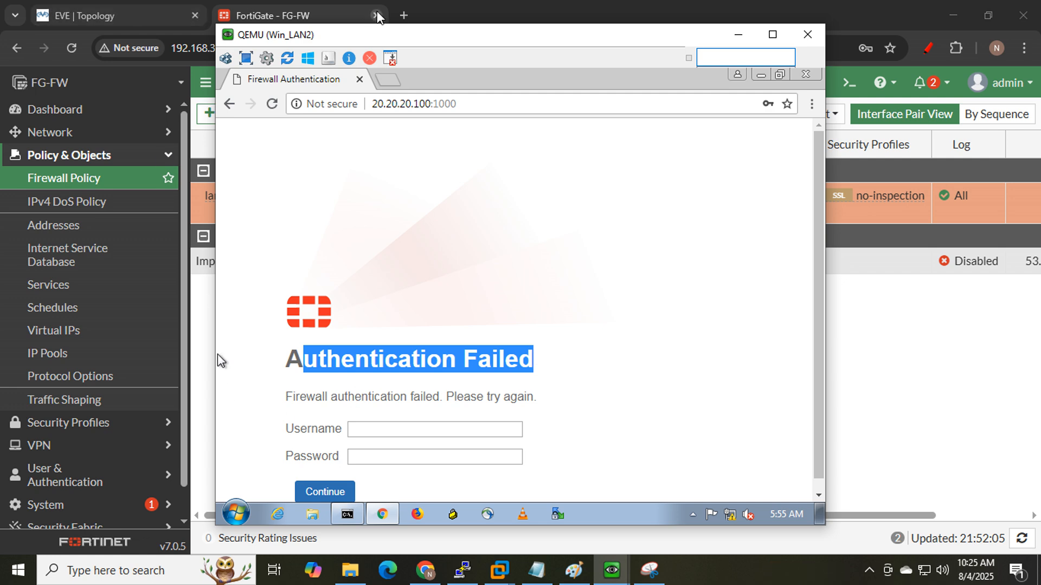
pyautogui.click(316, 14)
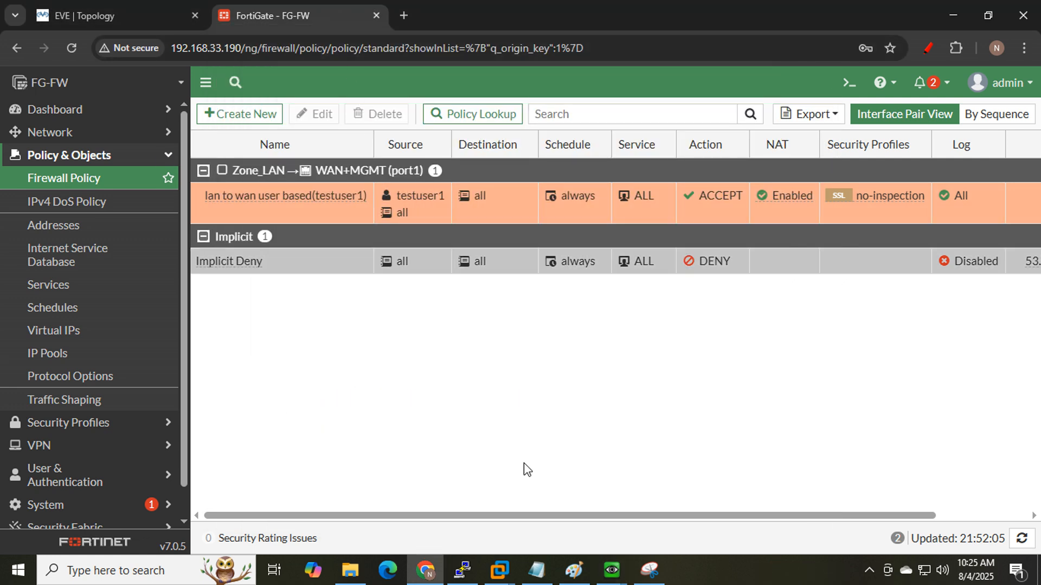
pyautogui.click(621, 568)
pyautogui.click(669, 507)
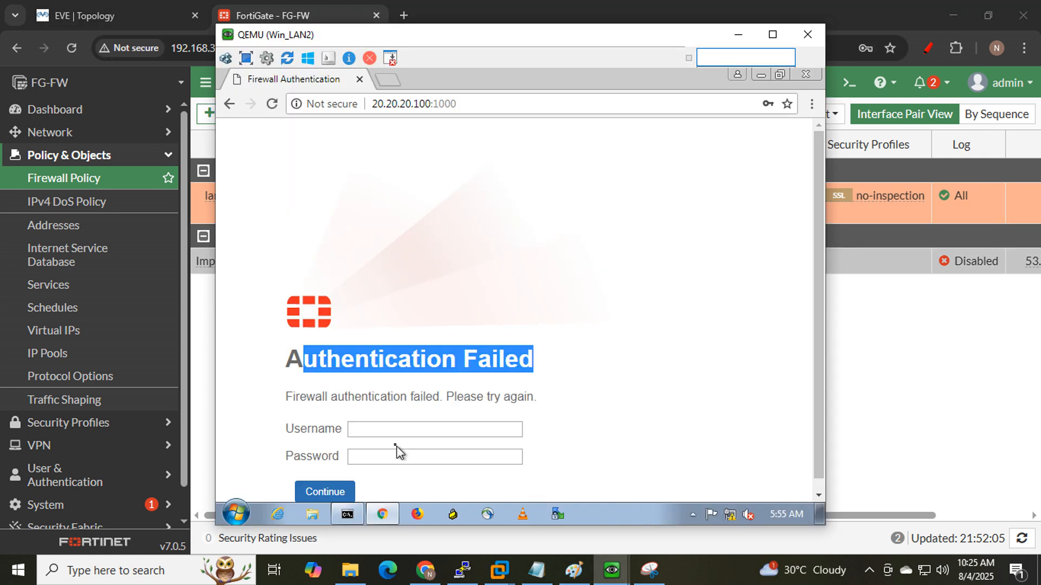
# - Enter and submit the first test user's username and password on Win_LAN2's login page
pyautogui.click(392, 430)
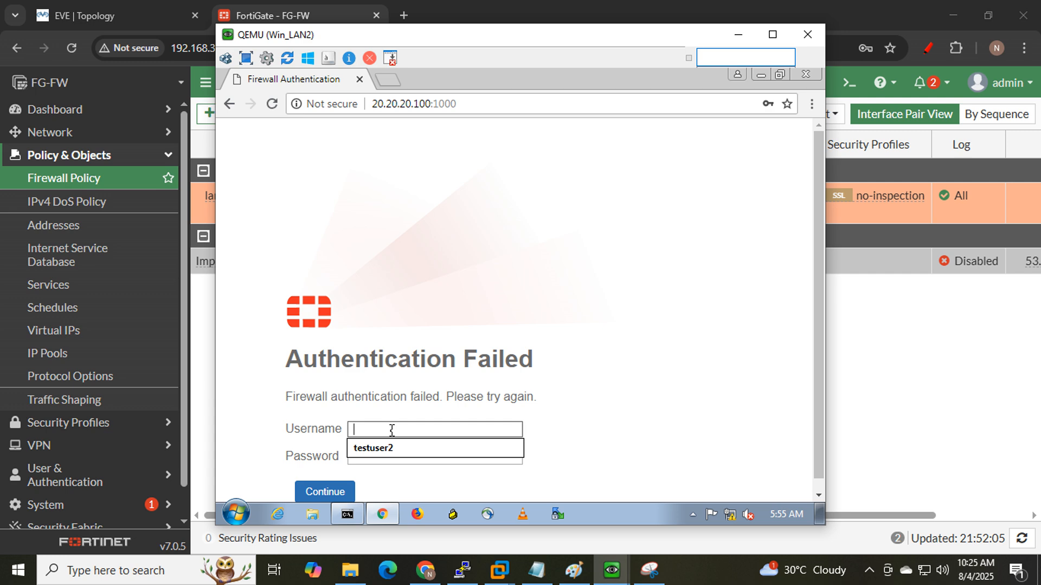
pyautogui.write('testuser')
pyautogui.press('Tab')
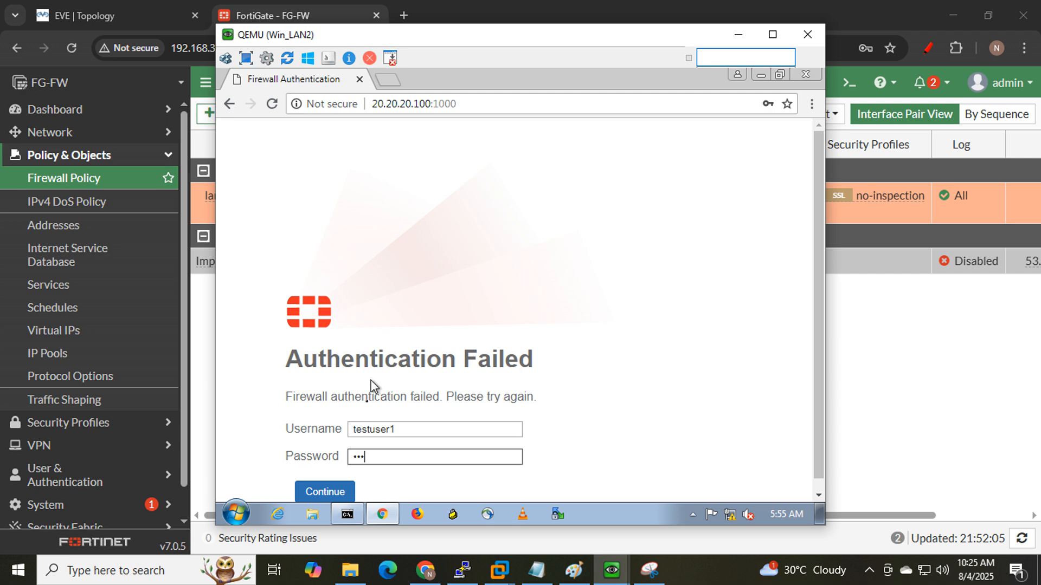
pyautogui.click(324, 492)
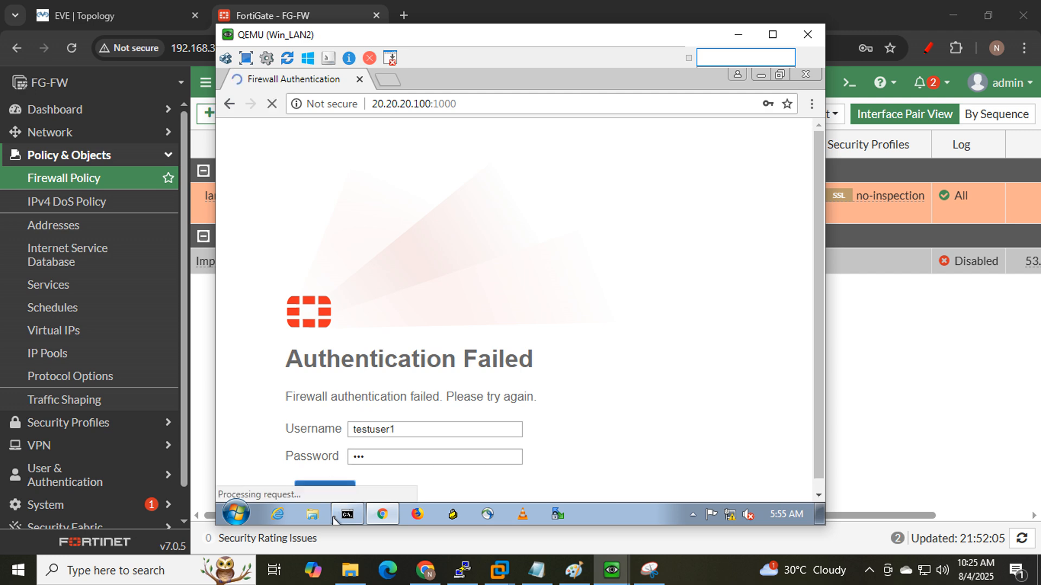
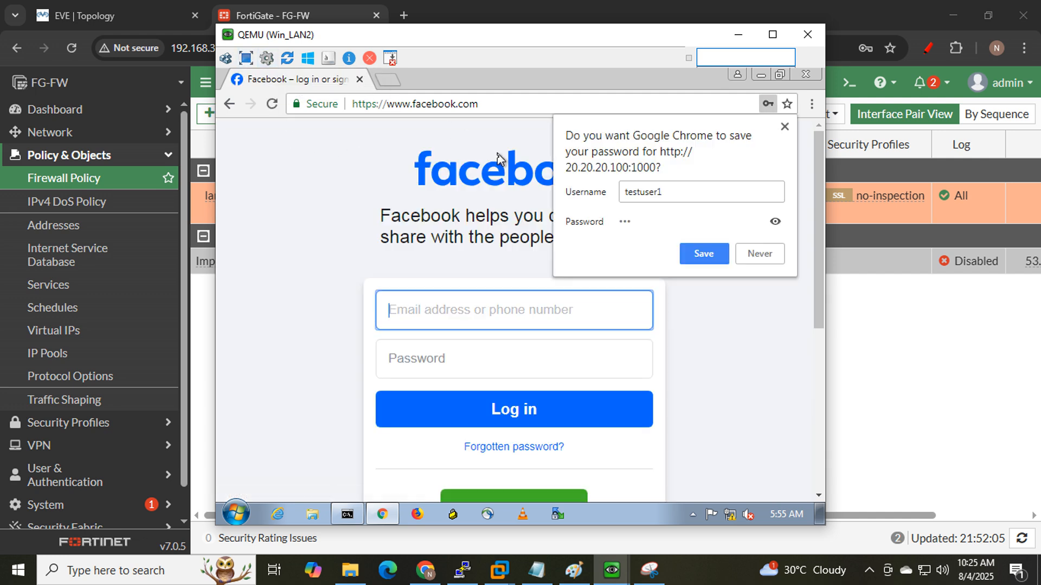
# - Dismiss Chrome's save-password offer and glance at the lab topology before returning to FortiGate
pyautogui.click(784, 127)
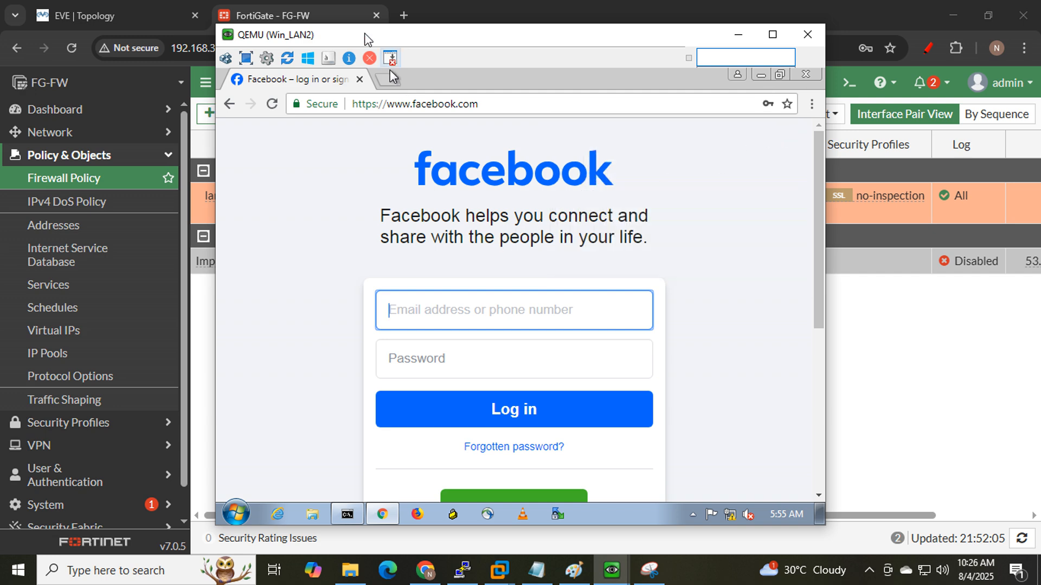
pyautogui.click(313, 2)
pyautogui.moveTo(415, 196)
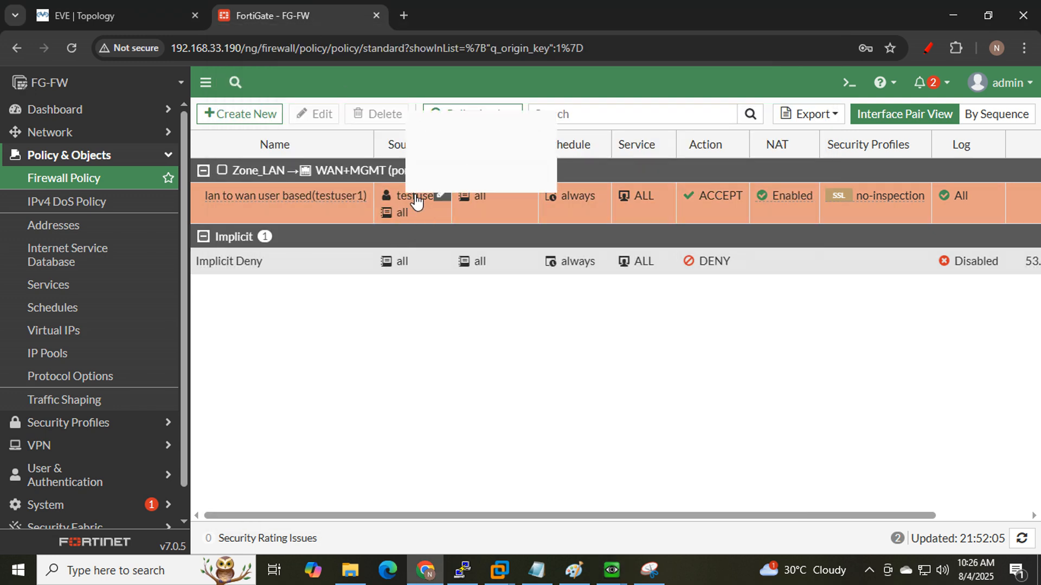
pyautogui.click(86, 5)
pyautogui.click(261, 6)
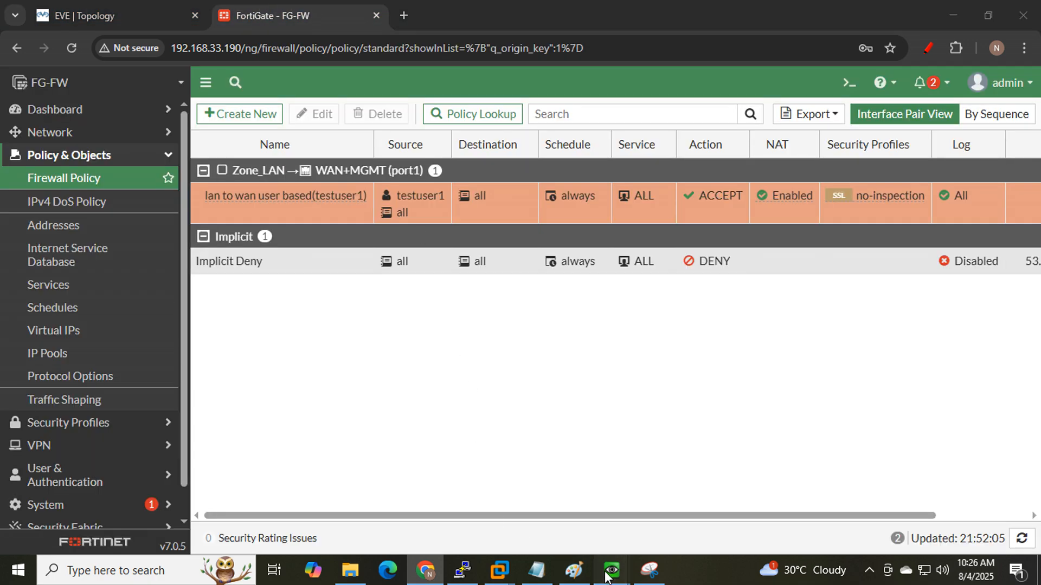
# - Minimize the Win_LAN2 VM window and expand Dashboard in the FortiGate sidebar
pyautogui.moveTo(612, 570)
pyautogui.click(639, 507)
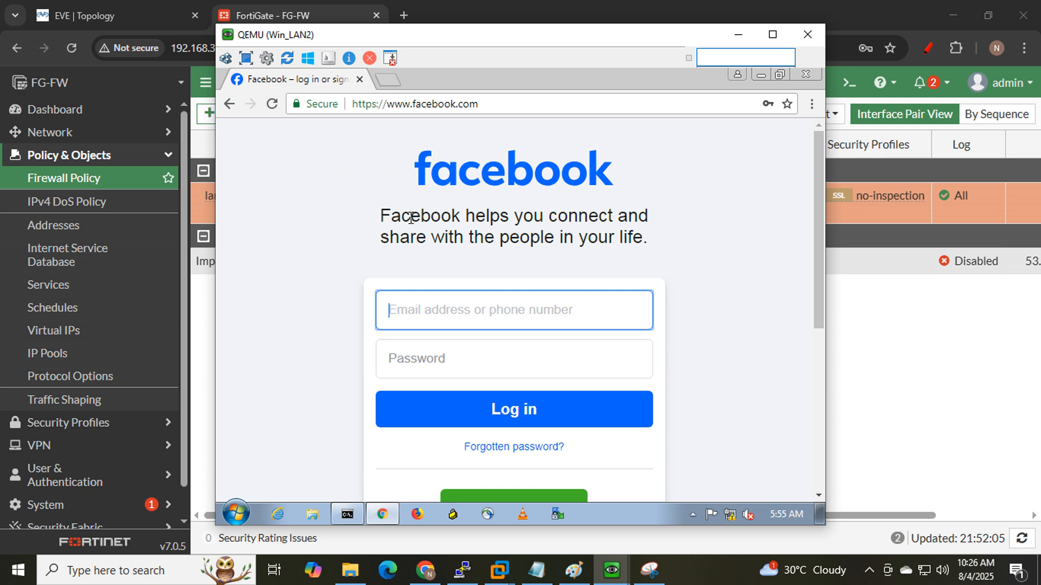
pyautogui.click(738, 35)
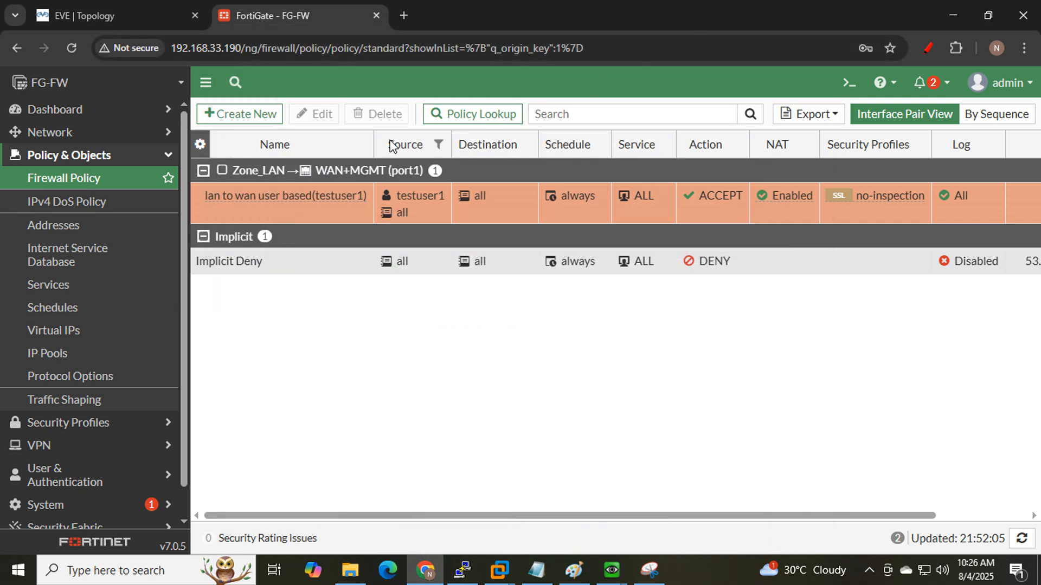
pyautogui.click(104, 116)
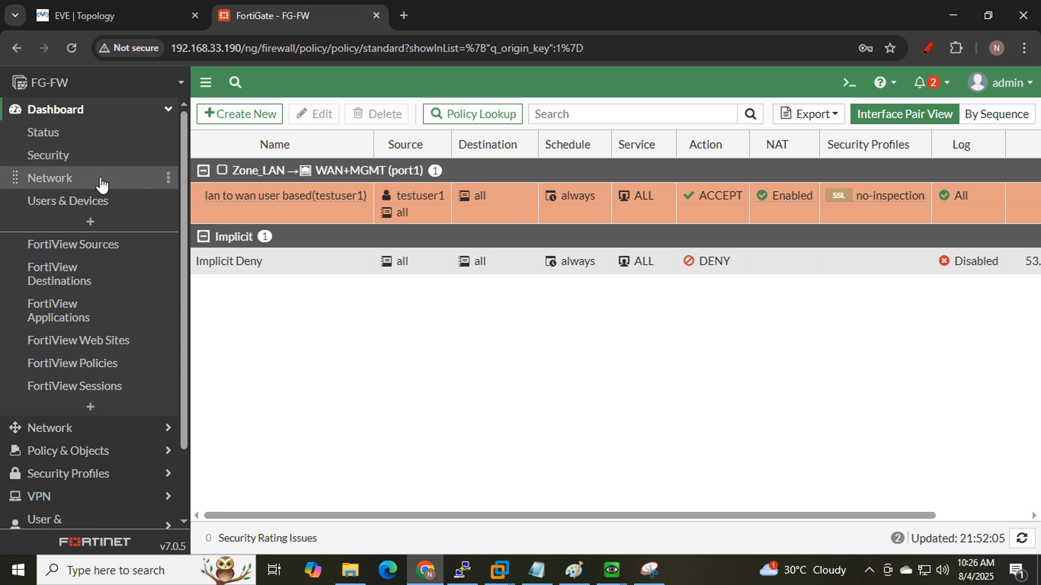
# - Open the Users & Devices dashboard and expand the Firewall Users widget to full screen
pyautogui.click(103, 209)
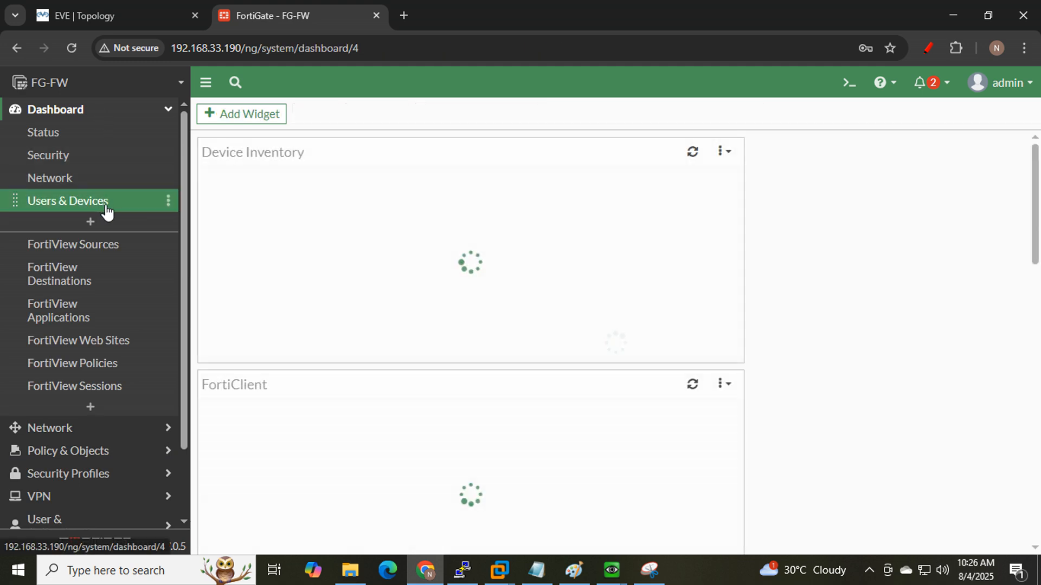
pyautogui.moveTo(491, 249)
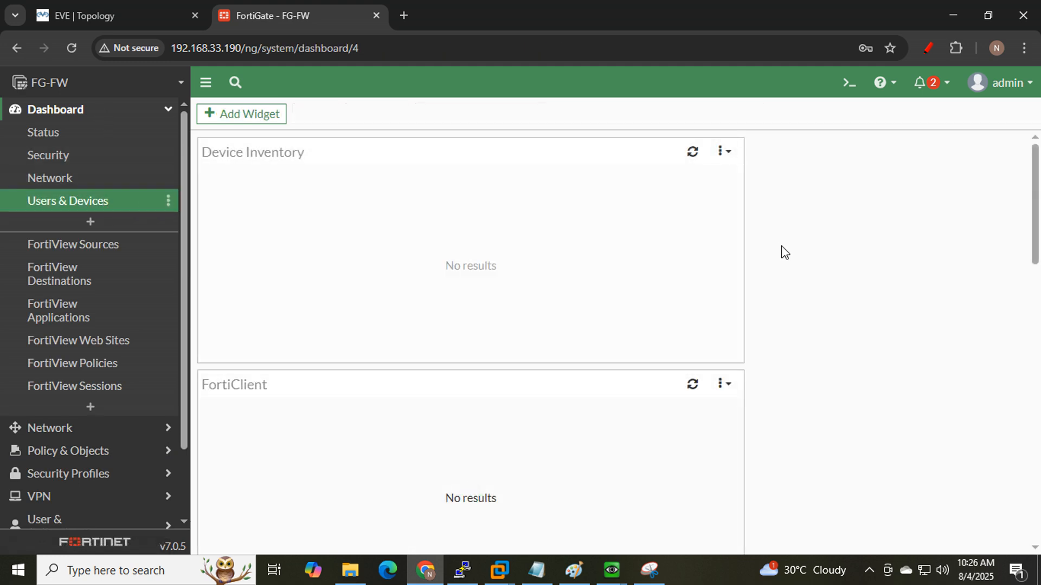
pyautogui.scroll(-4, 722, 286)
pyautogui.scroll(-3, 685, 295)
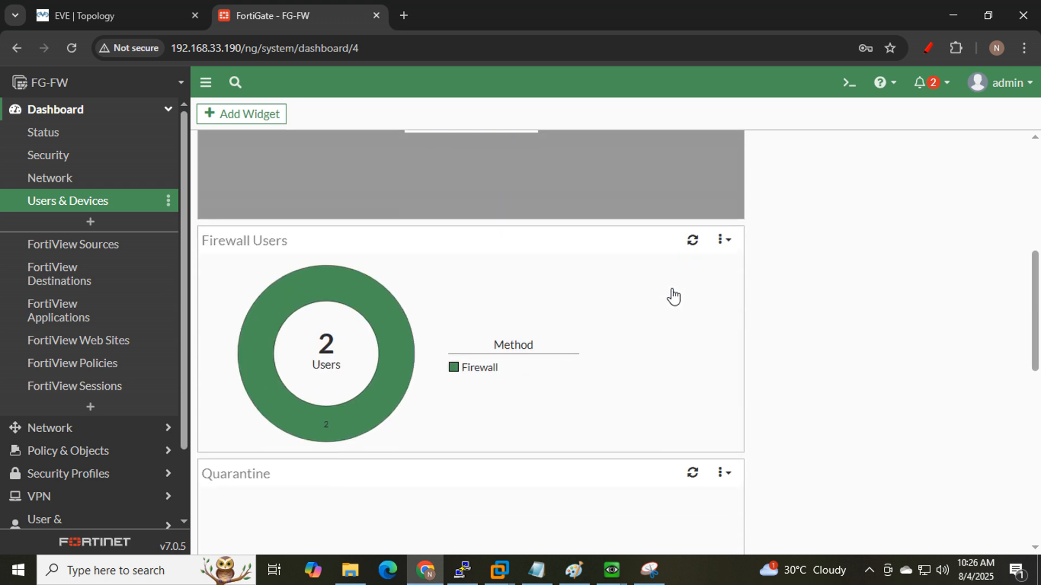
pyautogui.moveTo(385, 288)
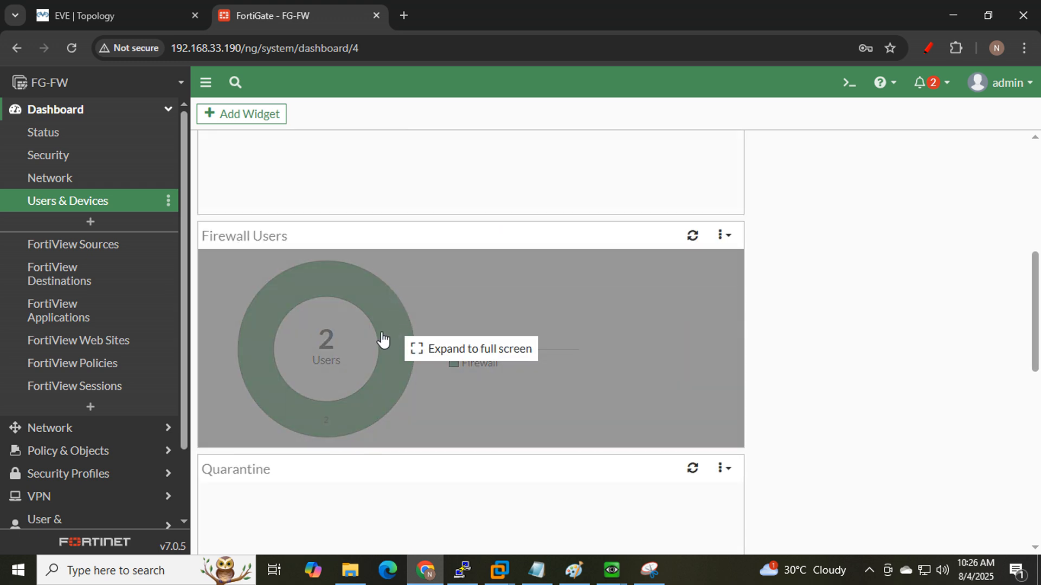
pyautogui.click(363, 343)
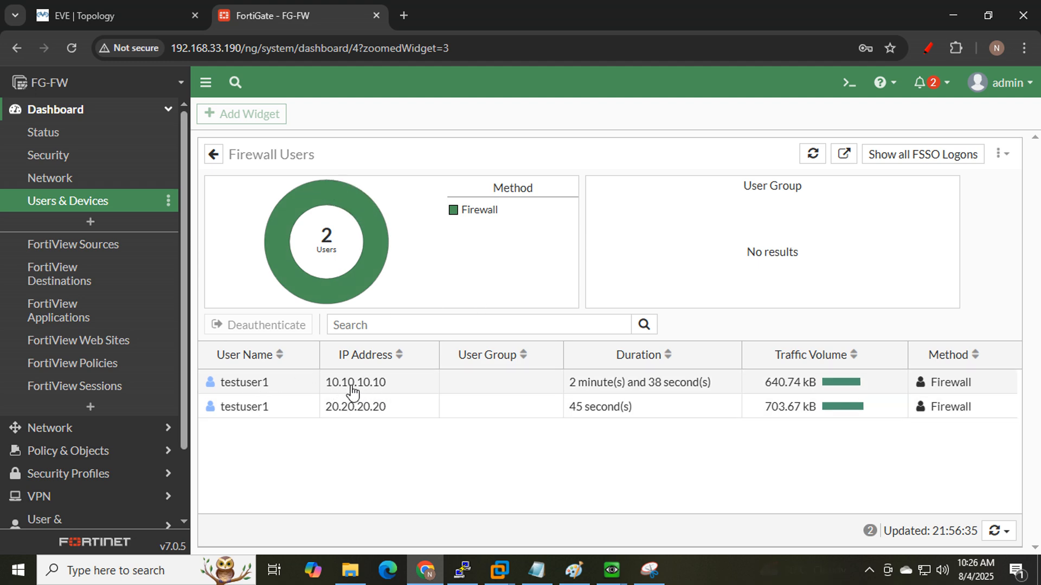
# - Mark Win_LAN1 (10.10.10.10) and Win_LAN2 (20.20.20.0/24) on the topology diagram
pyautogui.click(89, 16)
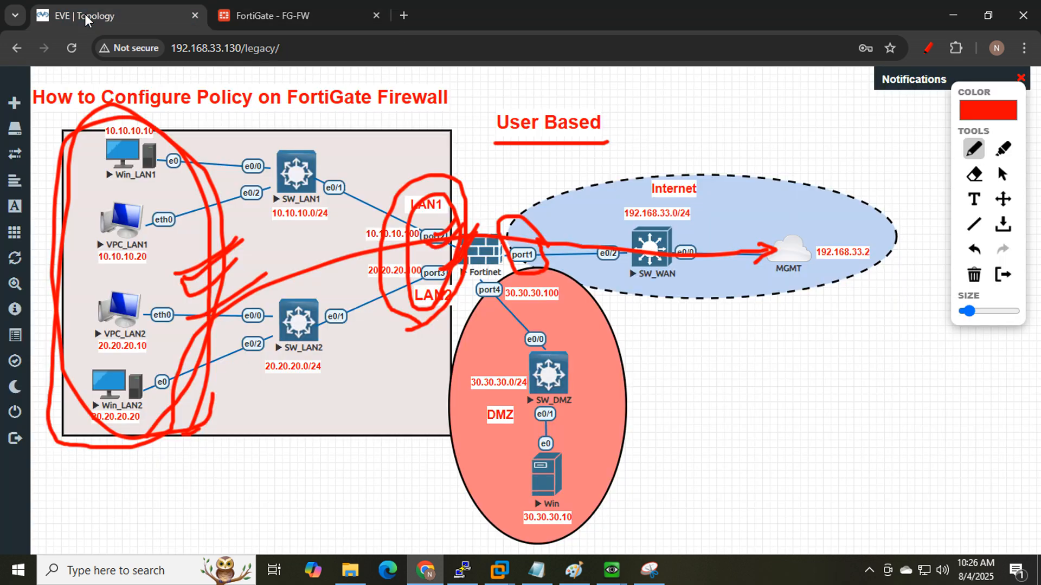
pyautogui.moveTo(120, 161); pyautogui.dragTo(214, 128)
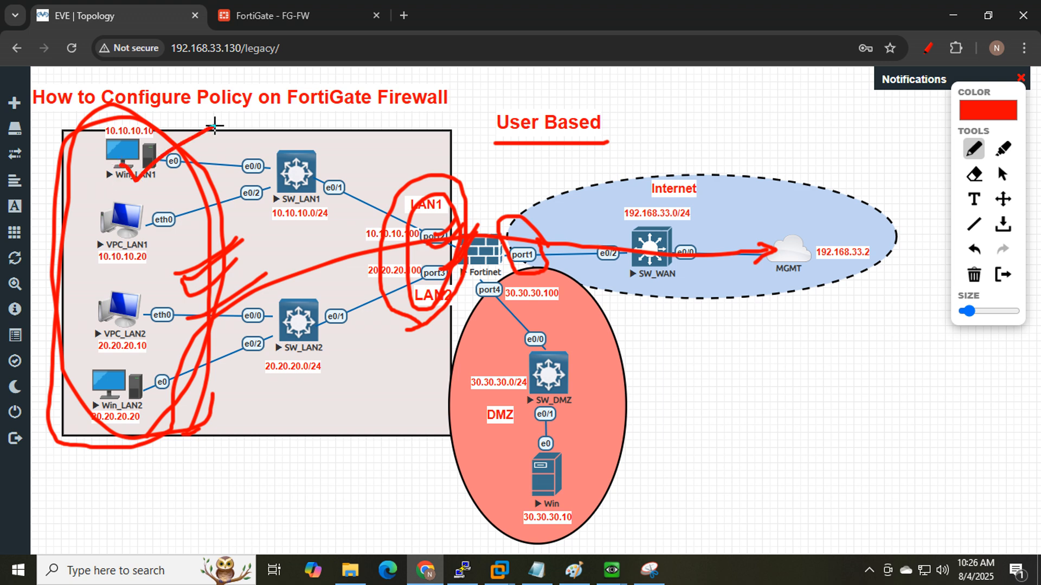
pyautogui.moveTo(99, 143); pyautogui.dragTo(162, 140)
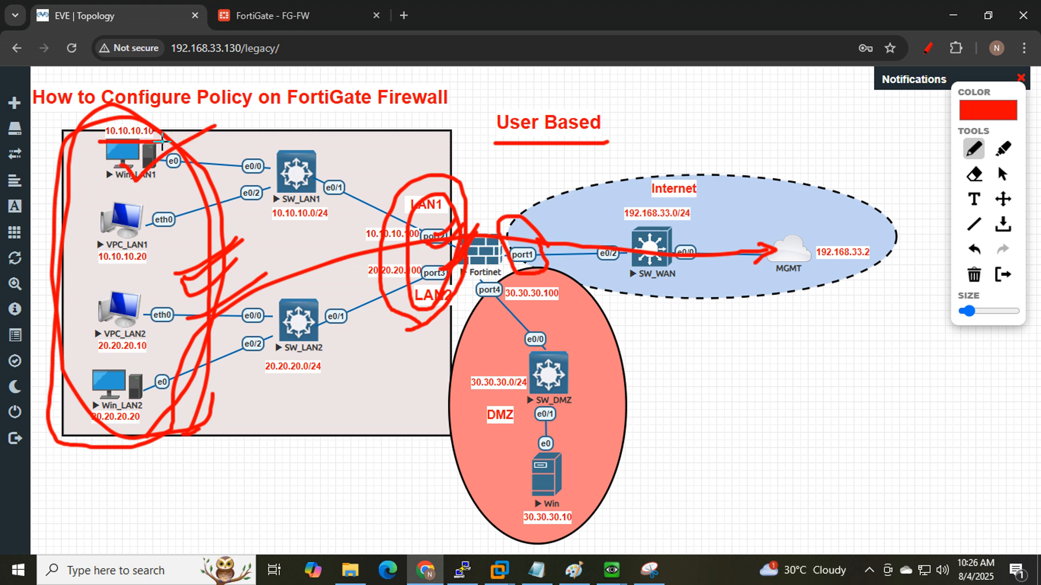
pyautogui.click(315, 3)
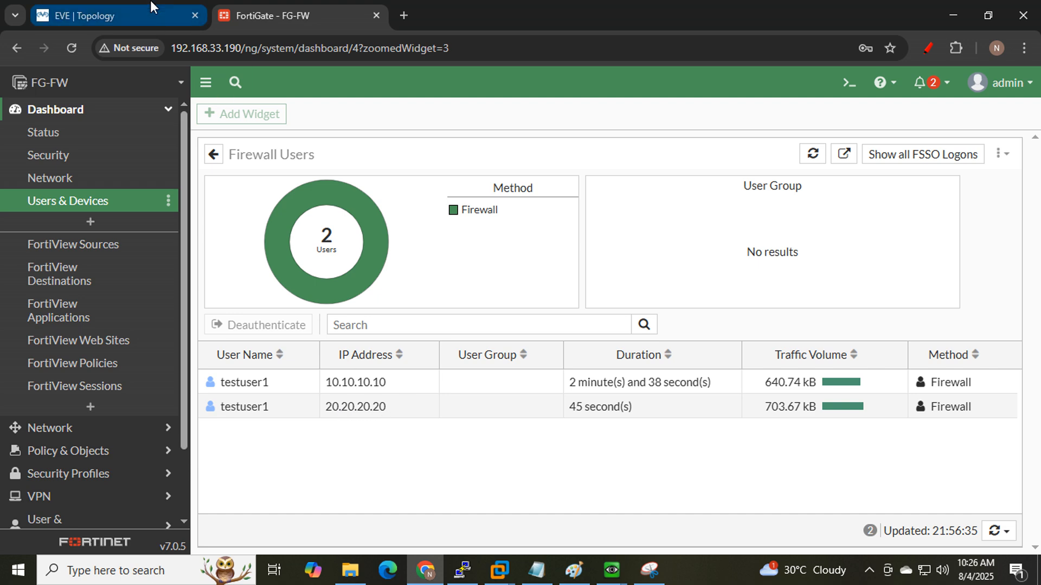
pyautogui.click(90, 16)
pyautogui.moveTo(105, 379); pyautogui.dragTo(167, 353)
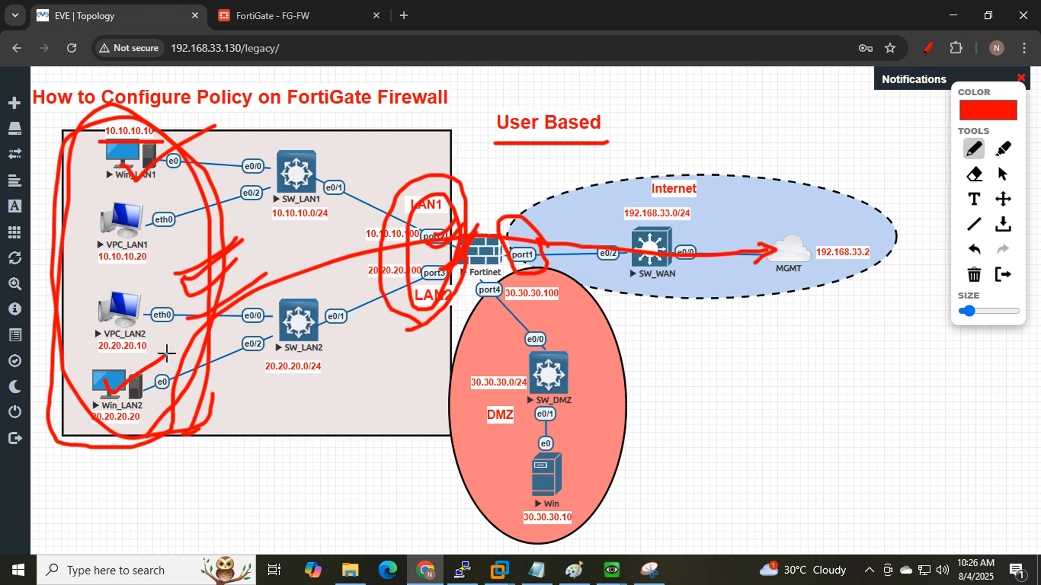
pyautogui.moveTo(259, 382); pyautogui.dragTo(323, 382)
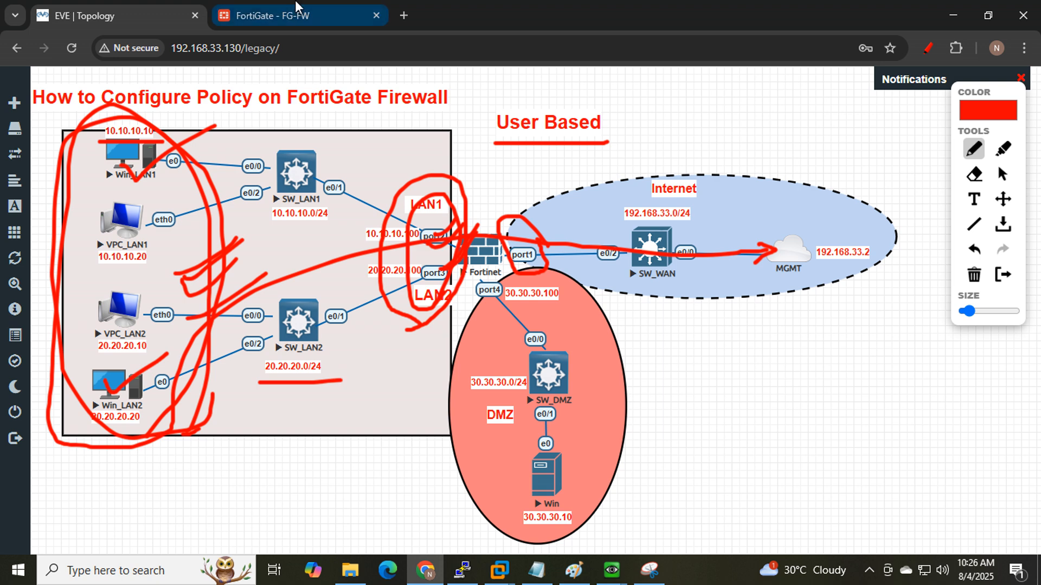
pyautogui.click(293, 15)
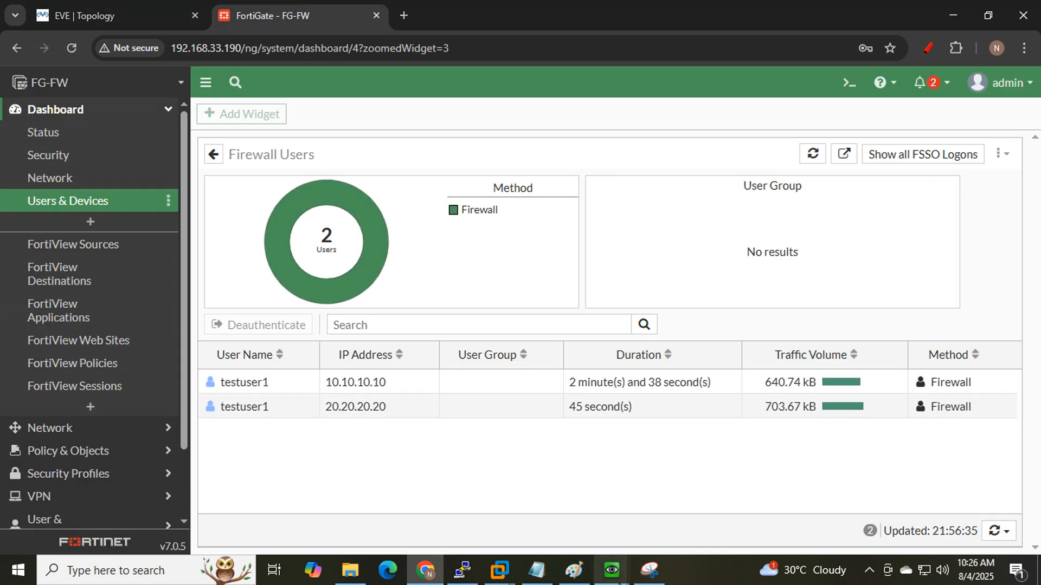
# - Annotate the two testuser1 entries, linking them to 10.10.10.10 and 20.20.20.20, then clear
pyautogui.click(925, 48)
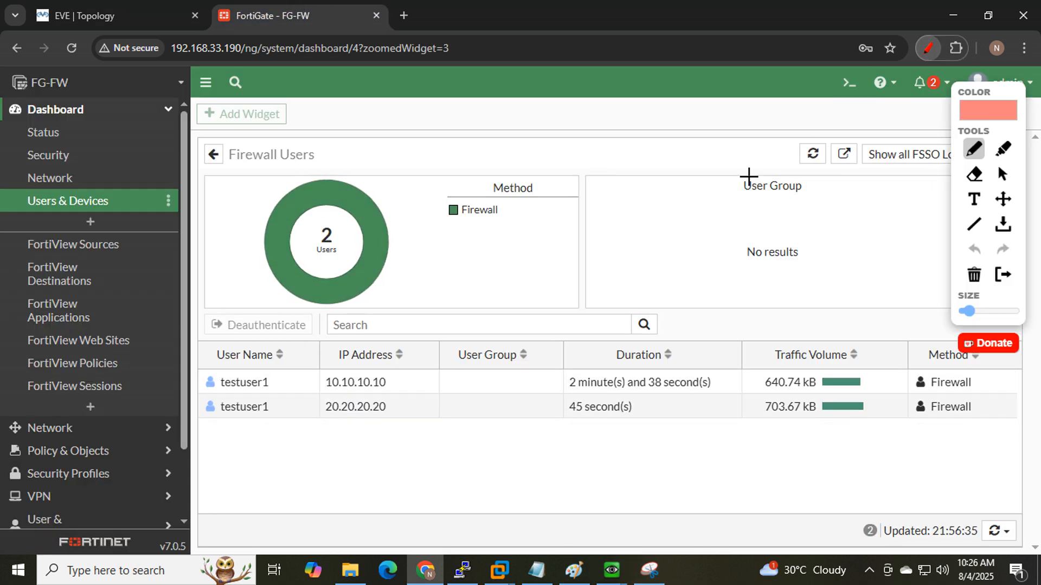
pyautogui.moveTo(217, 433)
pyautogui.mouseDown()
pyautogui.moveTo(268, 429)
pyautogui.moveTo(283, 372)
pyautogui.moveTo(244, 349)
pyautogui.moveTo(195, 412)
pyautogui.moveTo(226, 433)
pyautogui.mouseUp()
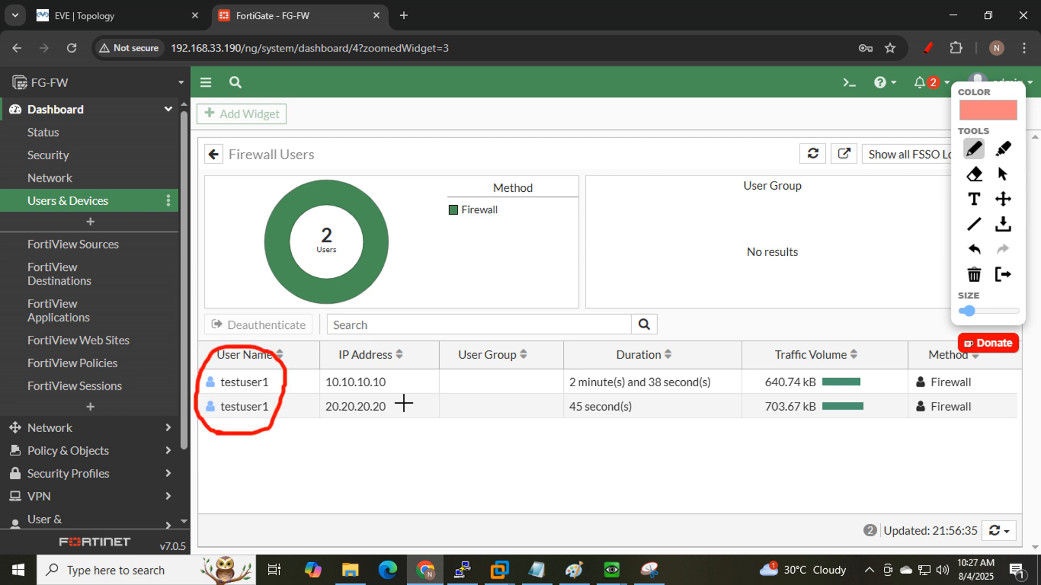
pyautogui.moveTo(400, 384); pyautogui.dragTo(446, 334)
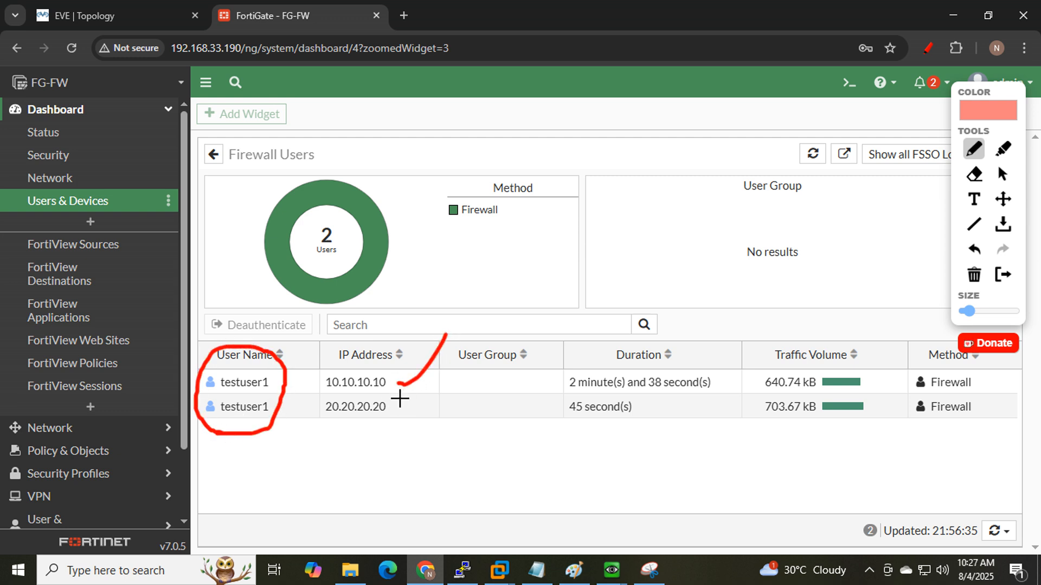
pyautogui.moveTo(394, 407); pyautogui.dragTo(497, 338)
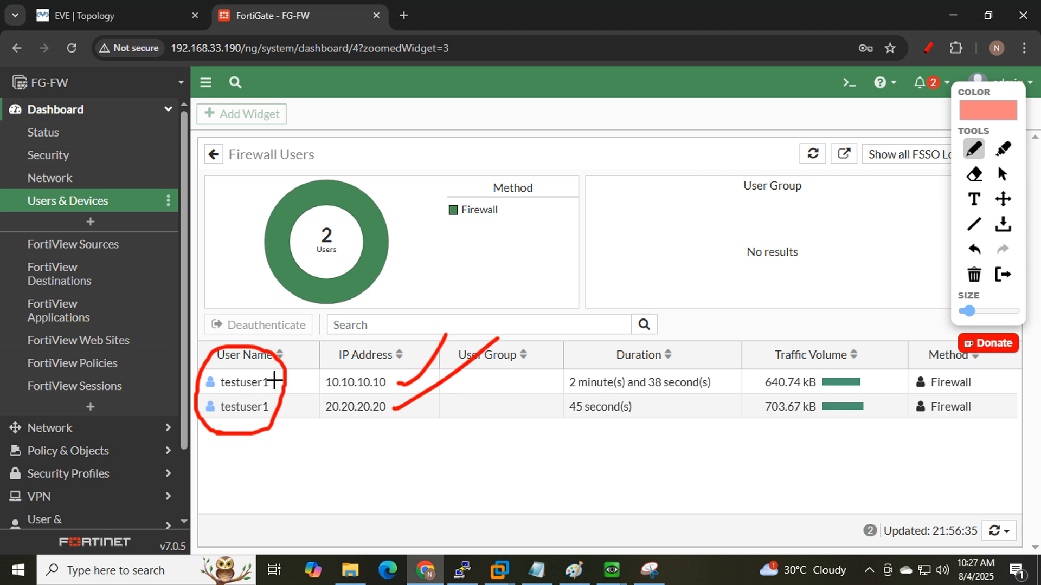
pyautogui.moveTo(273, 381); pyautogui.dragTo(330, 354)
pyautogui.moveTo(276, 405); pyautogui.dragTo(330, 389)
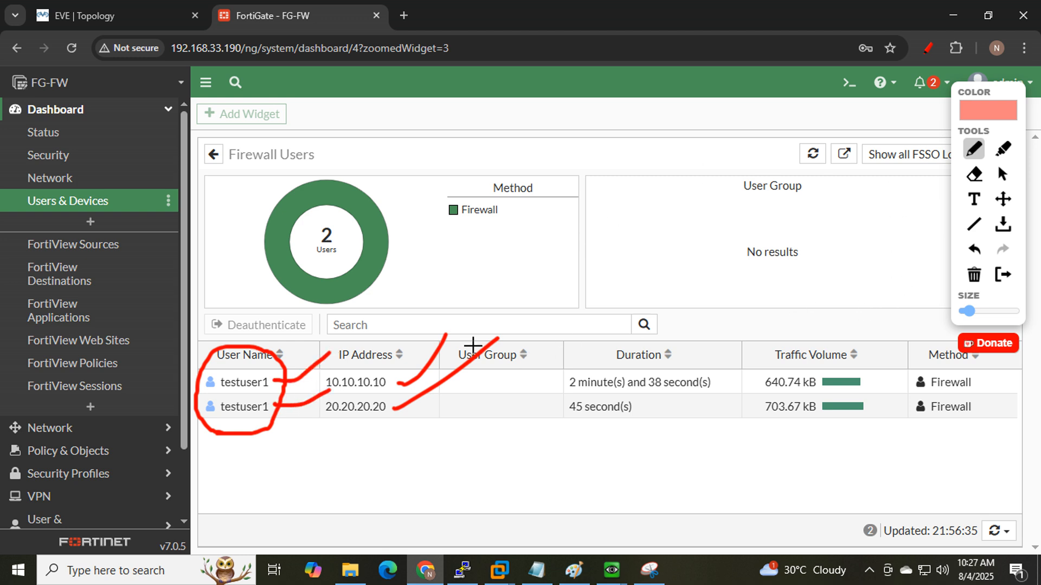
pyautogui.click(935, 45)
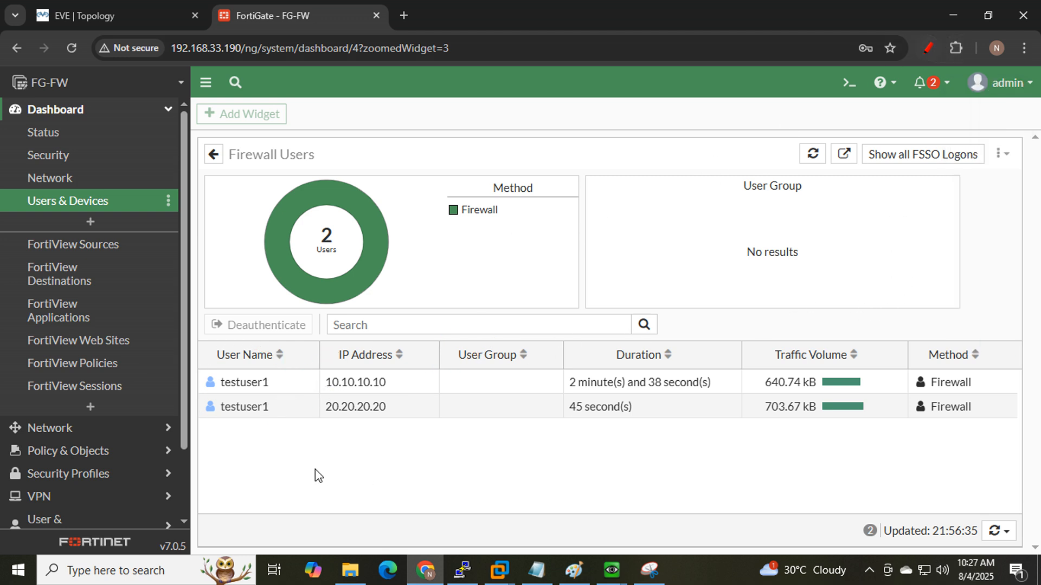
# - Deauthenticate testuser1's session from 20.20.20.20 in the Firewall Users list
pyautogui.click(406, 414)
pyautogui.rightClick(406, 414)
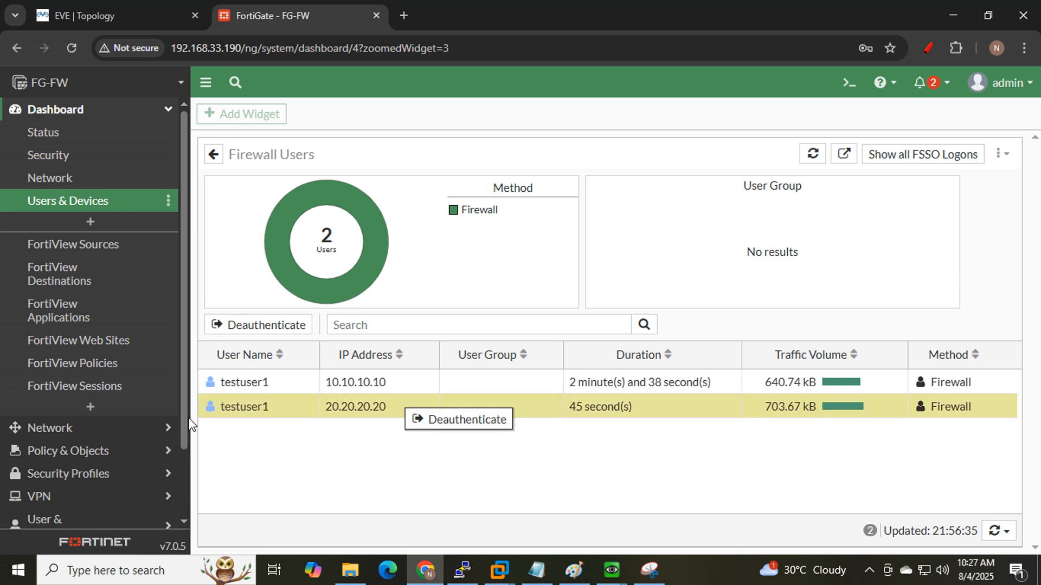
pyautogui.click(164, 12)
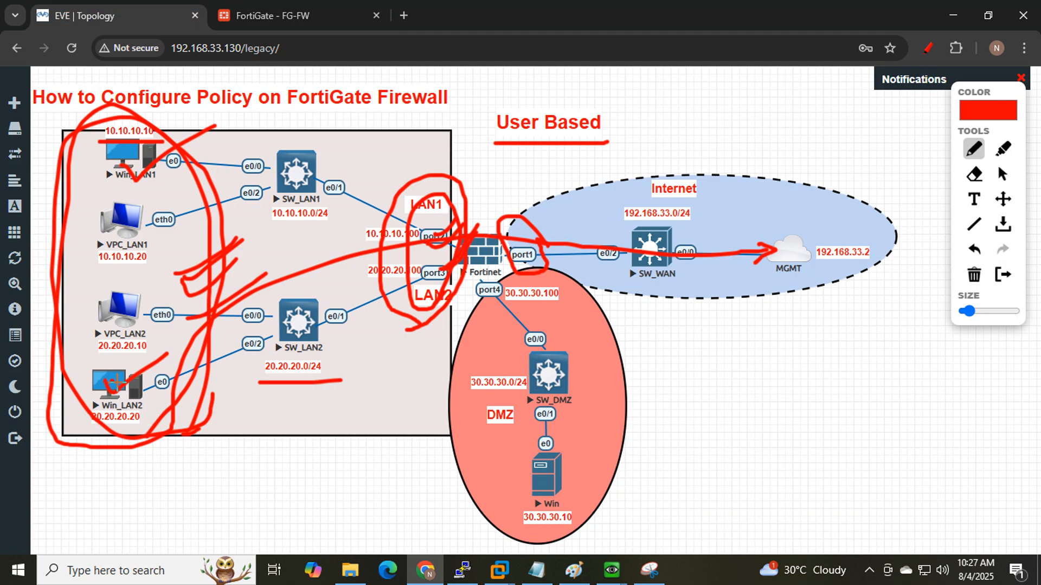
pyautogui.moveTo(93, 427); pyautogui.dragTo(142, 428)
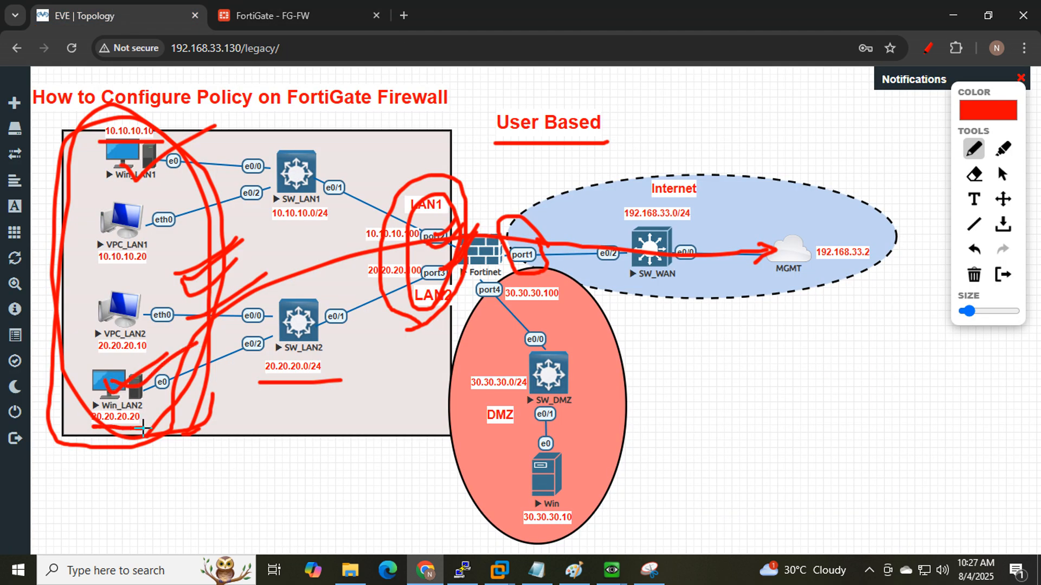
pyautogui.click(282, 16)
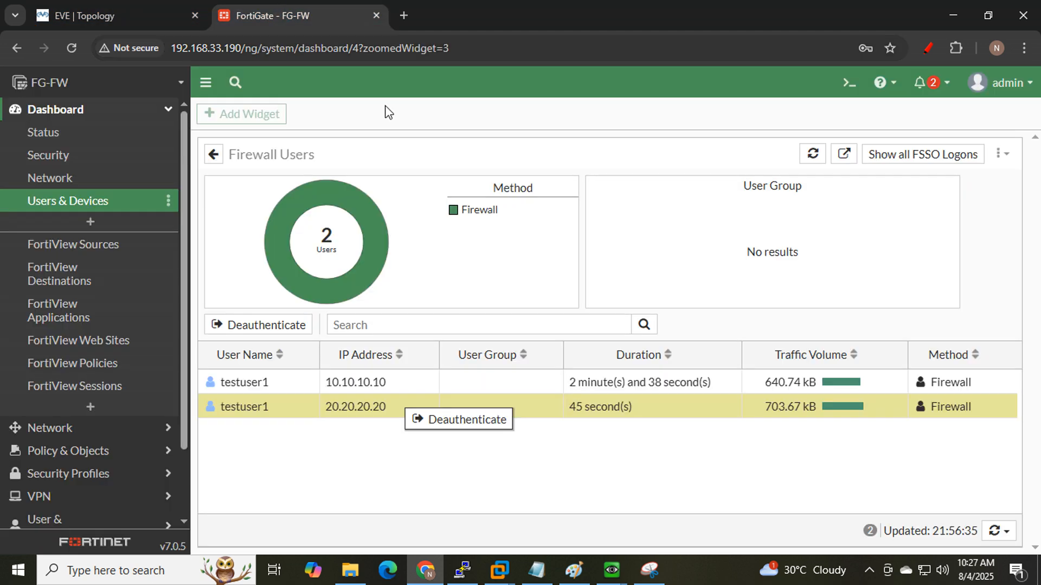
pyautogui.click(450, 427)
pyautogui.click(811, 543)
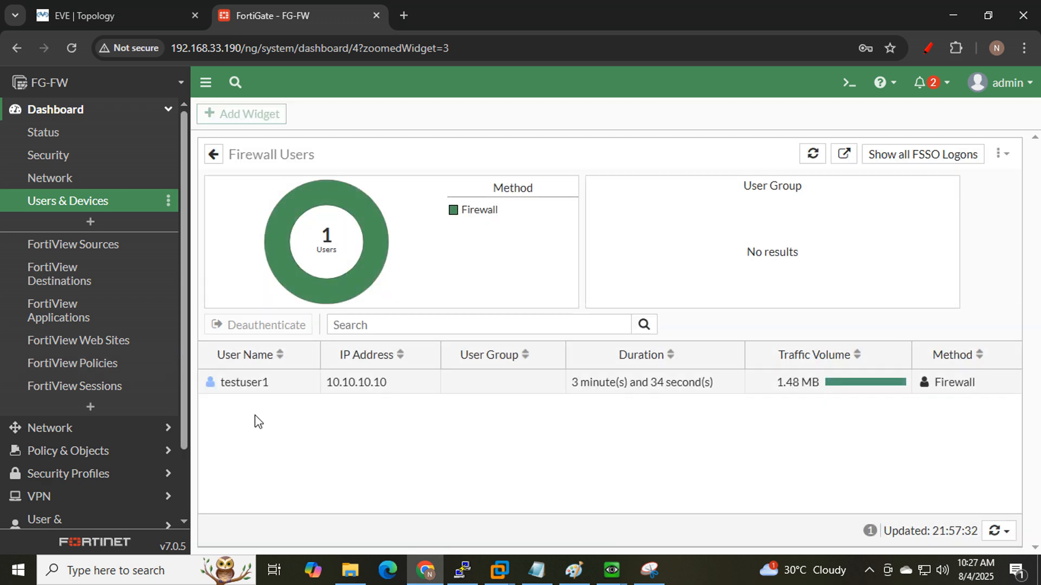
# - Check Win_LAN2's ping to 8.8.8.8, then hide the Win_LAN2 window
pyautogui.moveTo(621, 582)
pyautogui.click(670, 498)
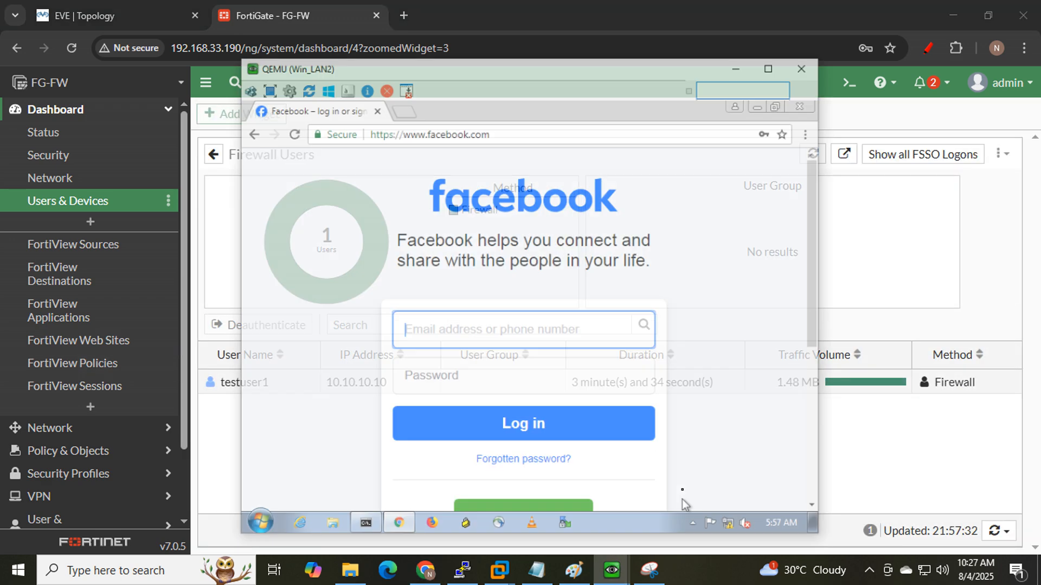
pyautogui.click(346, 514)
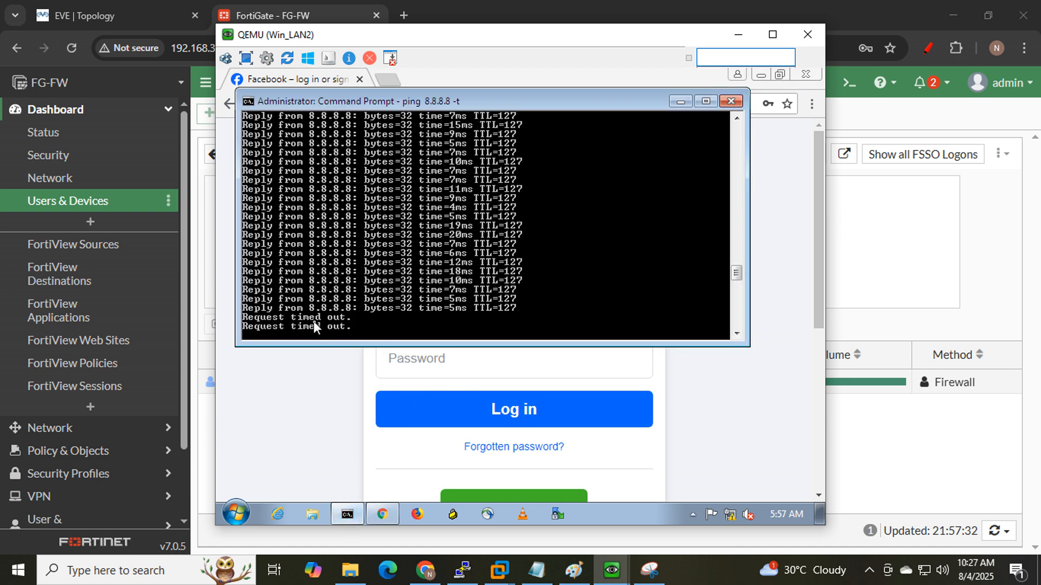
pyautogui.click(734, 37)
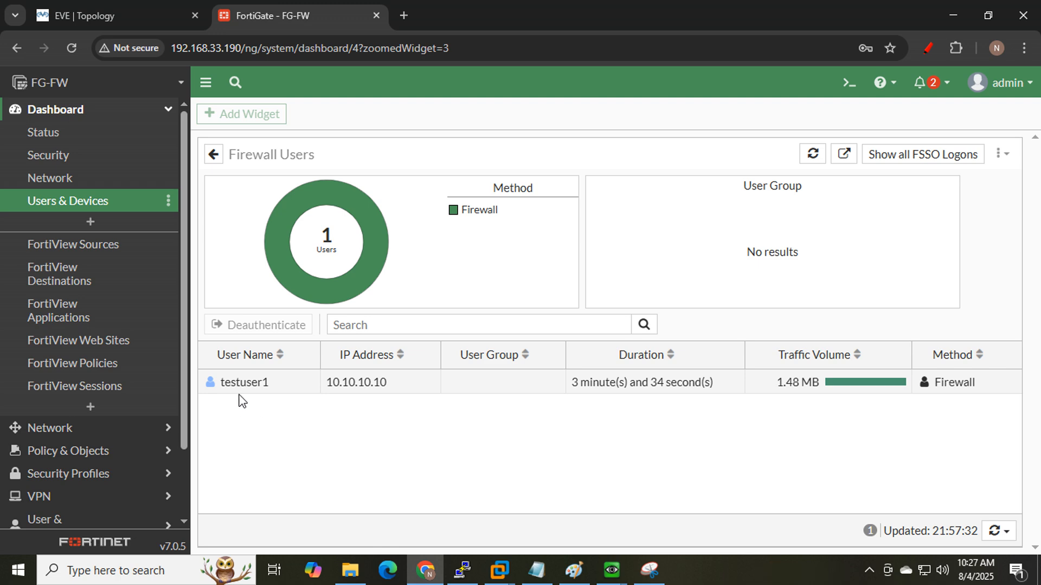
# - Circle and underline testuser1's remaining row and IP address in Firewall Users
pyautogui.click(156, 21)
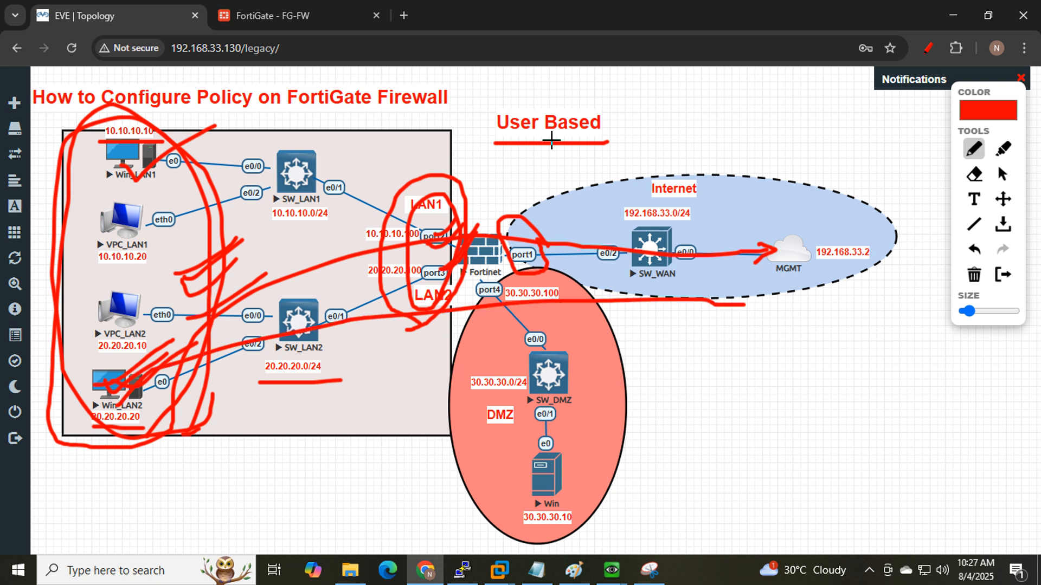
pyautogui.click(282, 16)
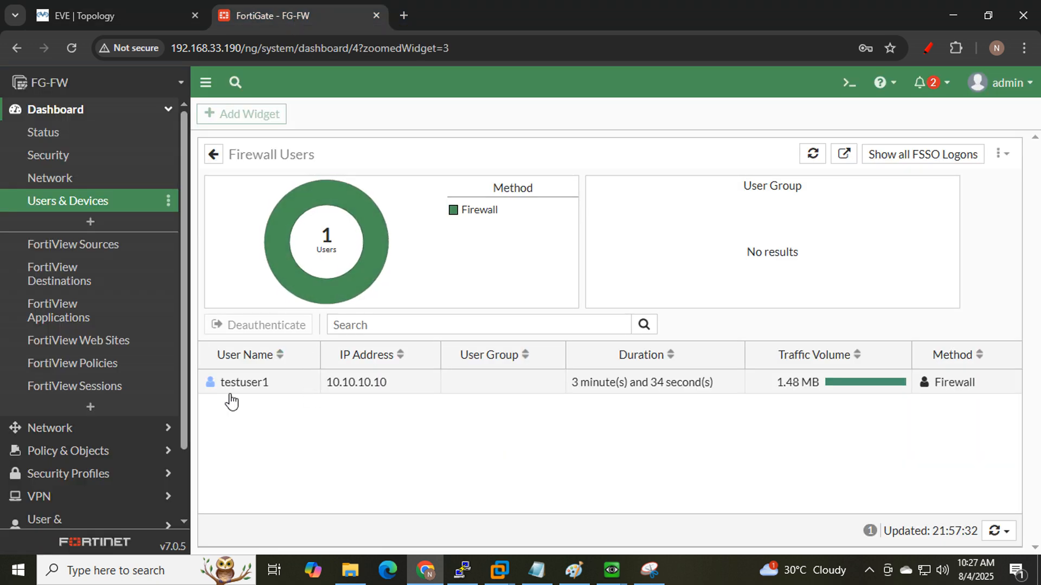
pyautogui.click(931, 48)
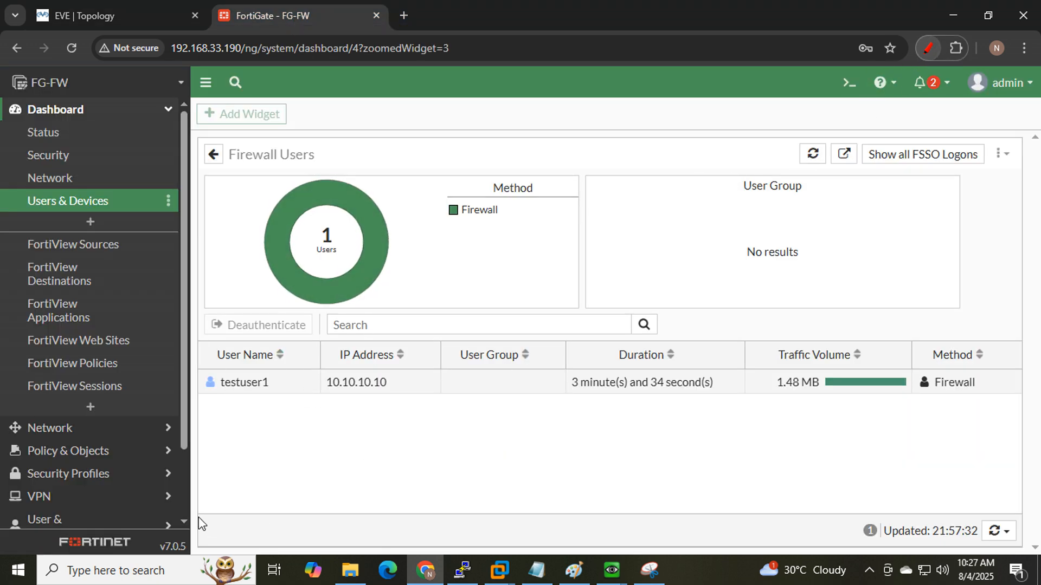
pyautogui.moveTo(215, 420)
pyautogui.mouseDown()
pyautogui.moveTo(288, 364)
pyautogui.moveTo(187, 424)
pyautogui.moveTo(264, 415)
pyautogui.mouseUp()
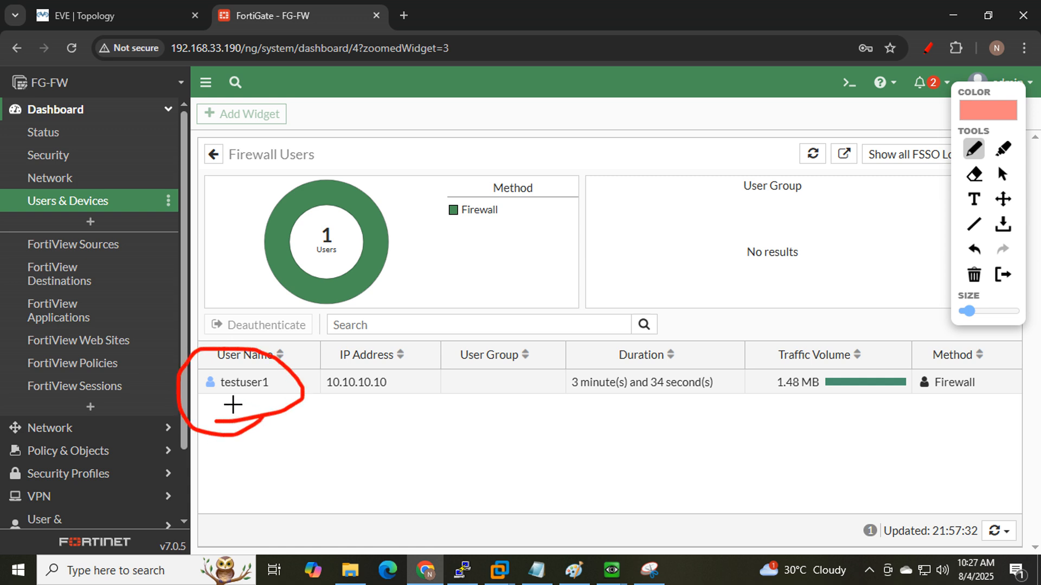
pyautogui.moveTo(219, 404); pyautogui.dragTo(392, 395)
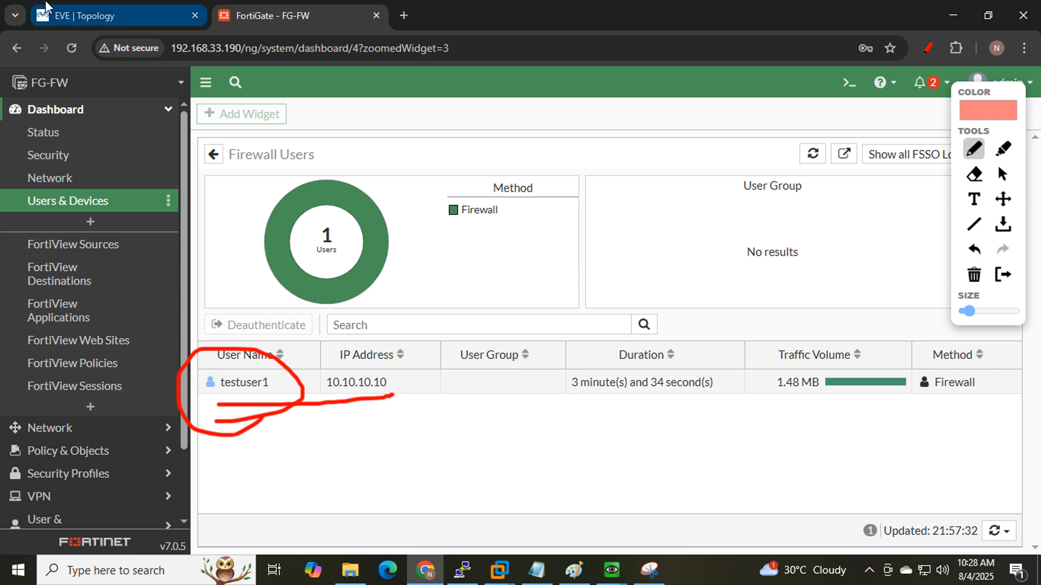
pyautogui.click(82, 15)
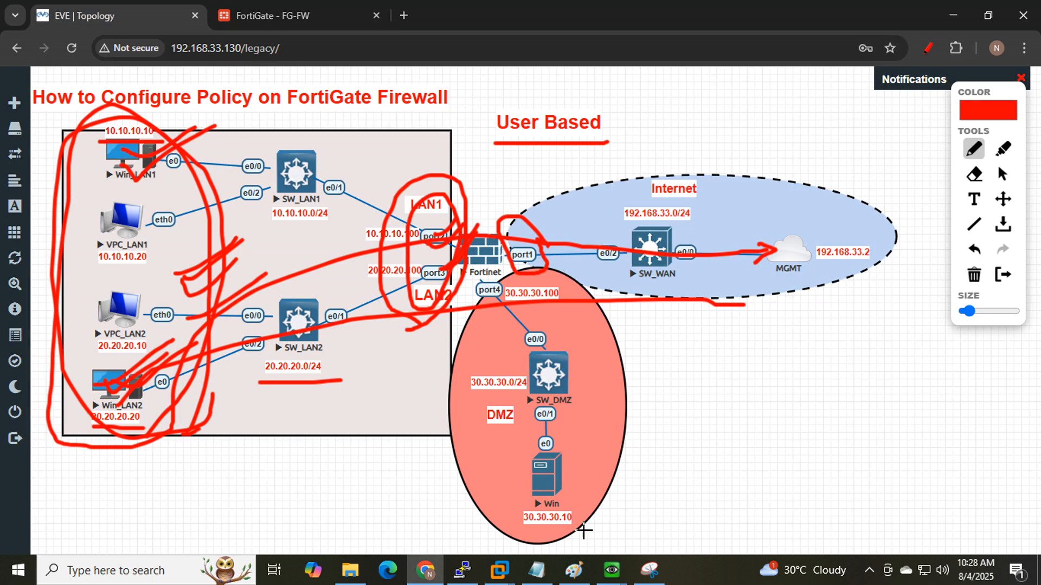
# - On Win_LAN1, reload Google and check the running ping to 8.8.8.8
pyautogui.moveTo(612, 570)
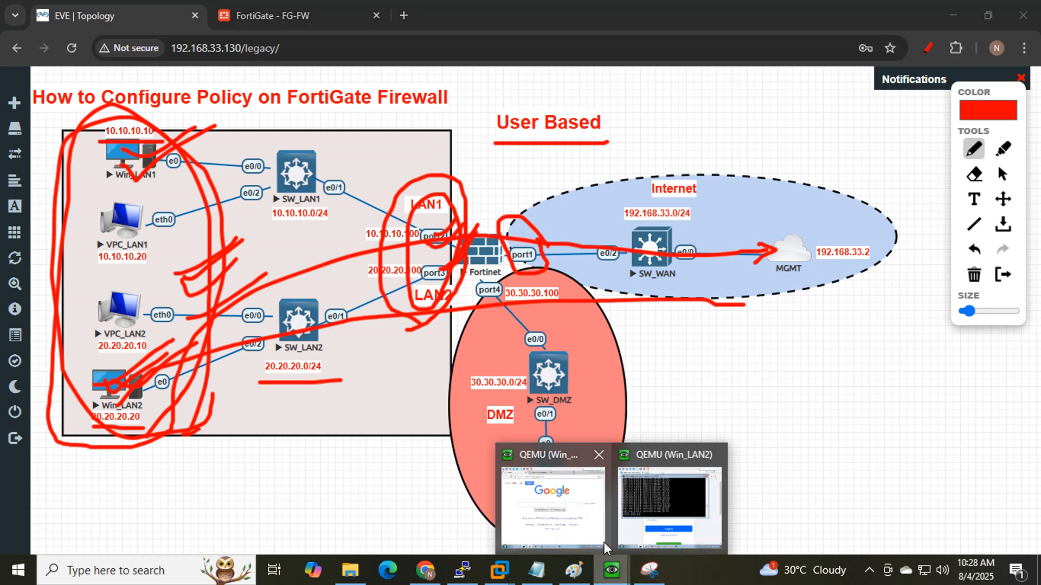
pyautogui.click(548, 506)
pyautogui.click(293, 106)
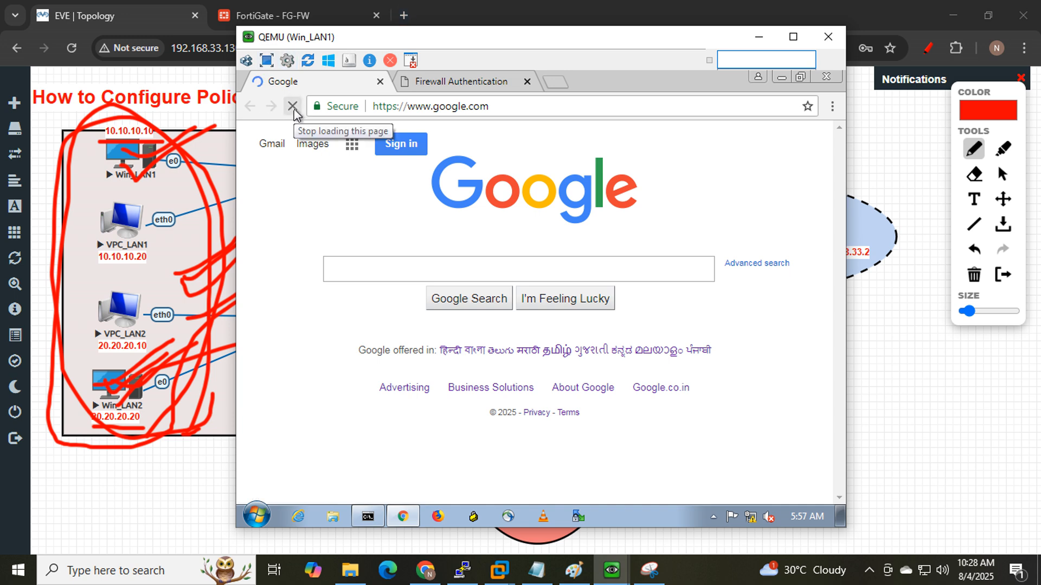
pyautogui.click(368, 517)
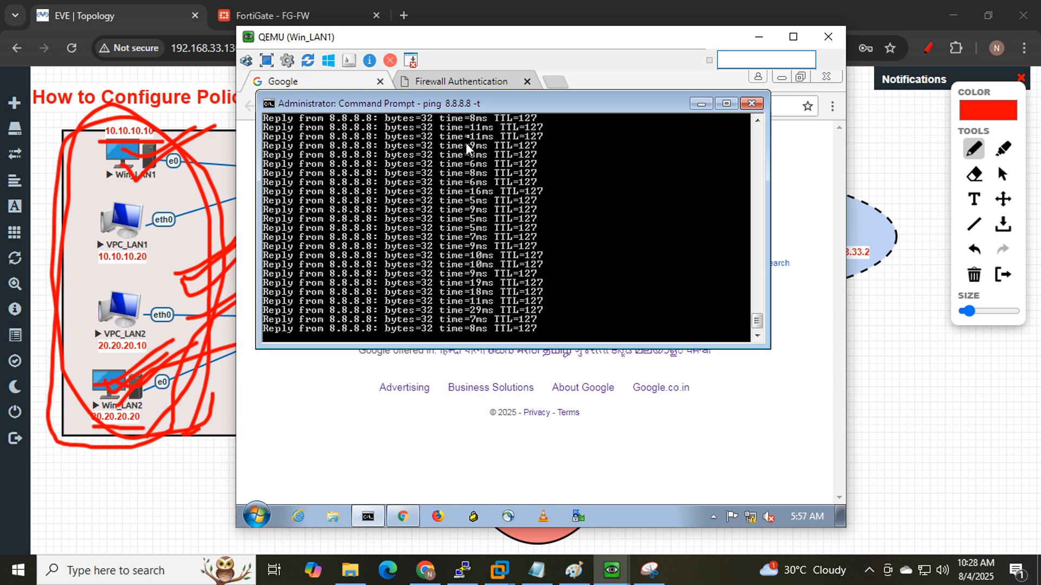
pyautogui.click(299, 15)
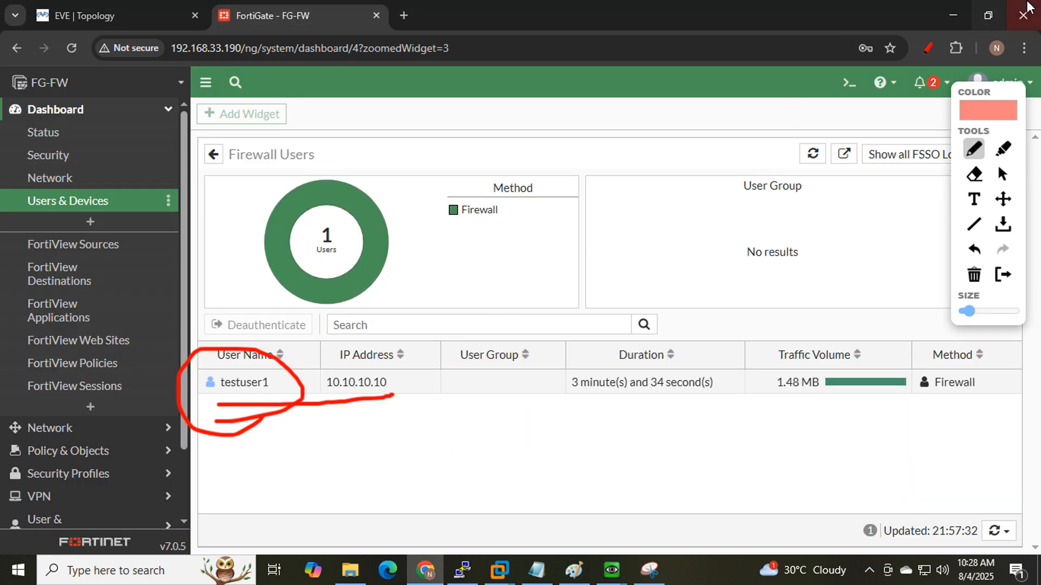
# - Clear the annotations and deauthenticate testuser1's remaining session
pyautogui.click(927, 49)
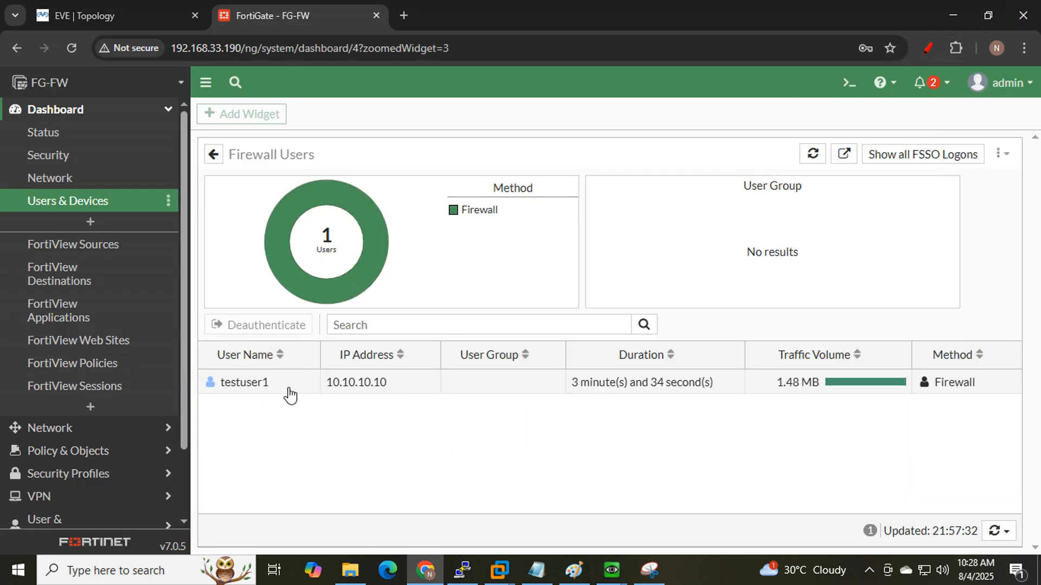
pyautogui.rightClick(284, 384)
pyautogui.click(310, 396)
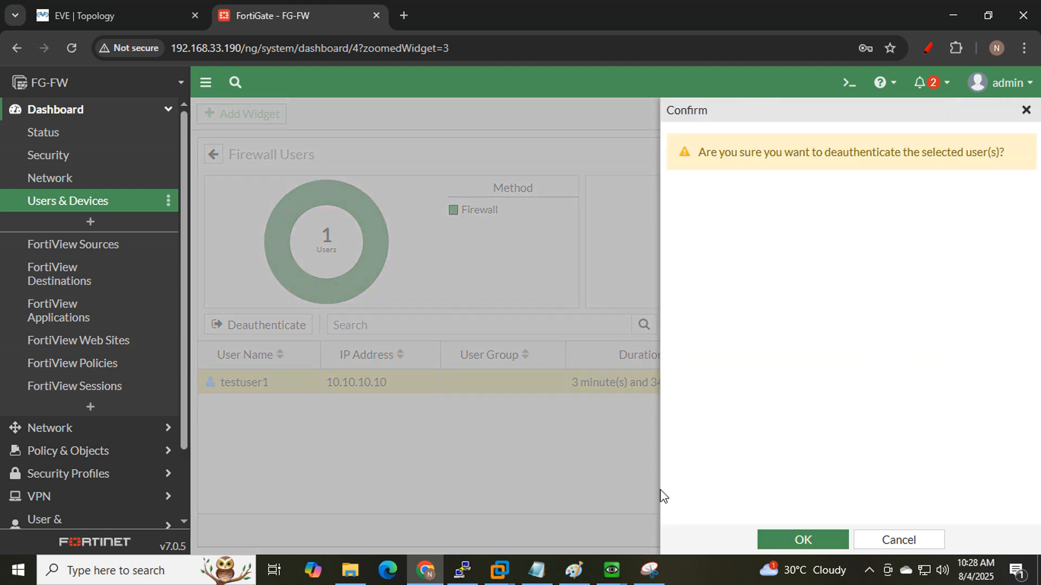
pyautogui.click(787, 538)
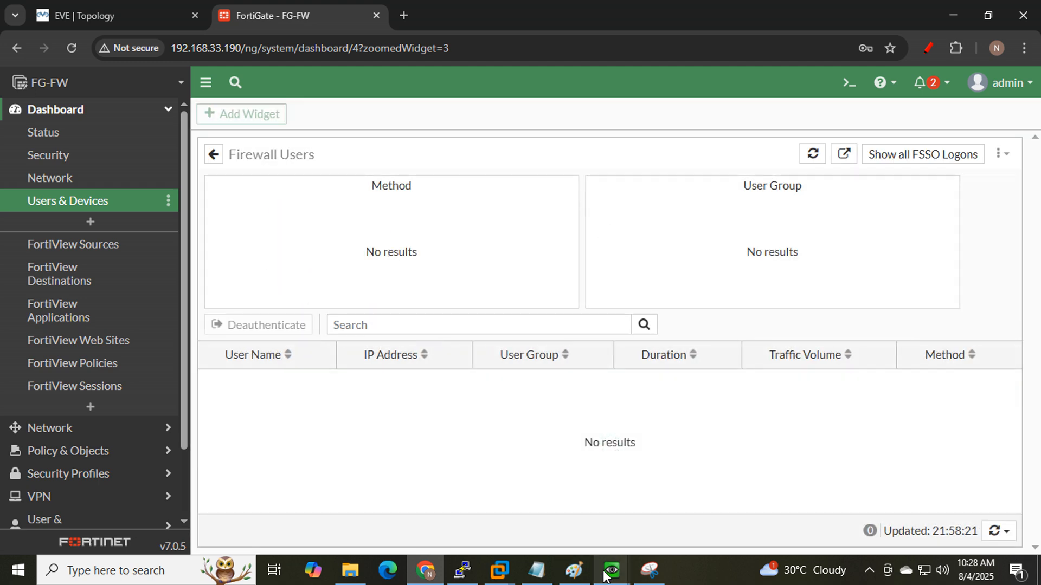
# - Watch Win_LAN1's ping start timing out, then expand the Network section in FortiGate
pyautogui.moveTo(611, 570)
pyautogui.click(564, 473)
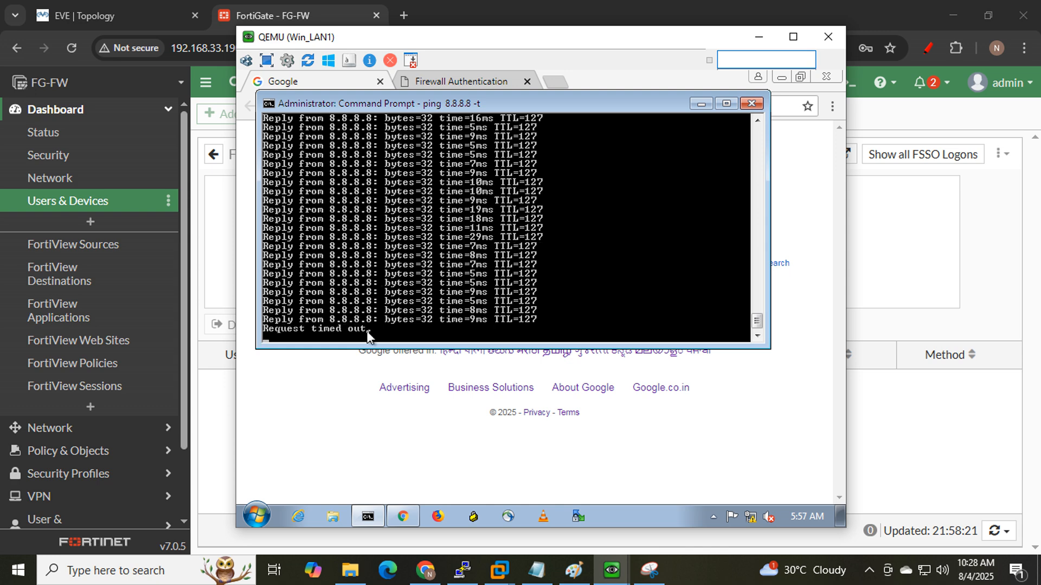
pyautogui.click(759, 37)
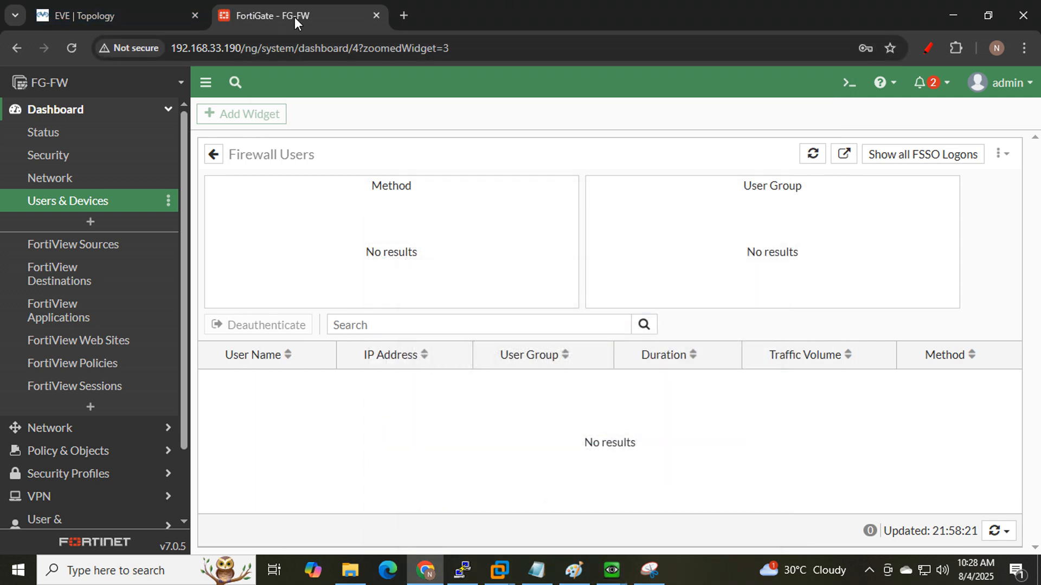
pyautogui.scroll(-3, 58, 298)
pyautogui.click(64, 350)
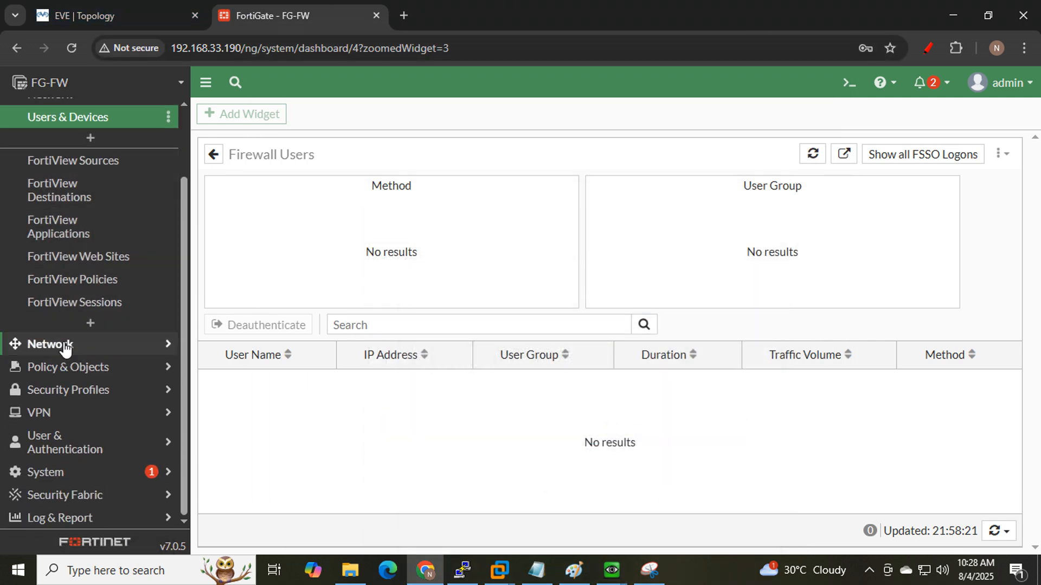
# - Clear the old pen marks and draw paths from Win_LAN1 and Win_LAN2 to the internet cloud
pyautogui.click(81, 15)
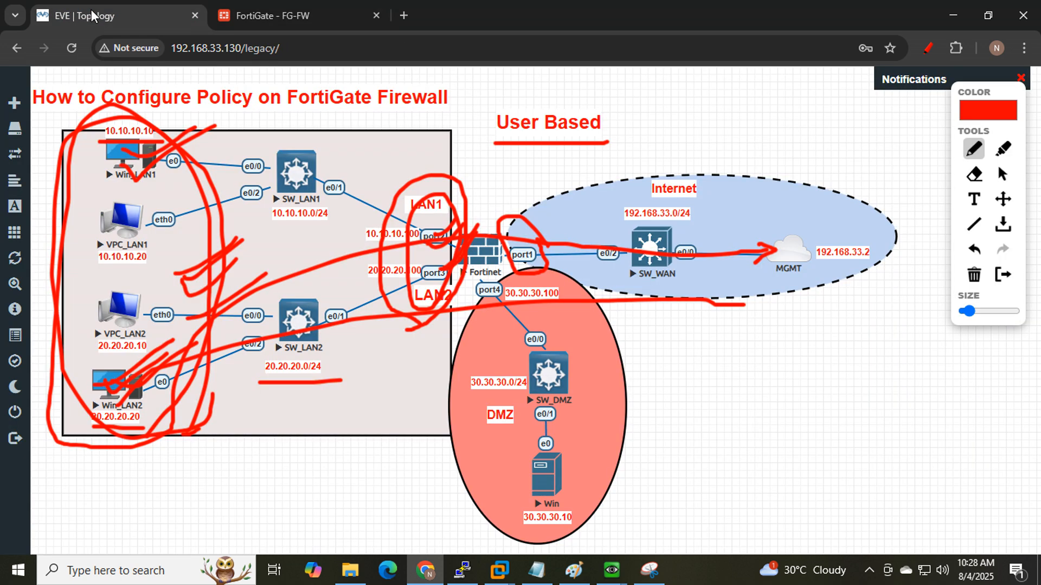
pyautogui.click(927, 50)
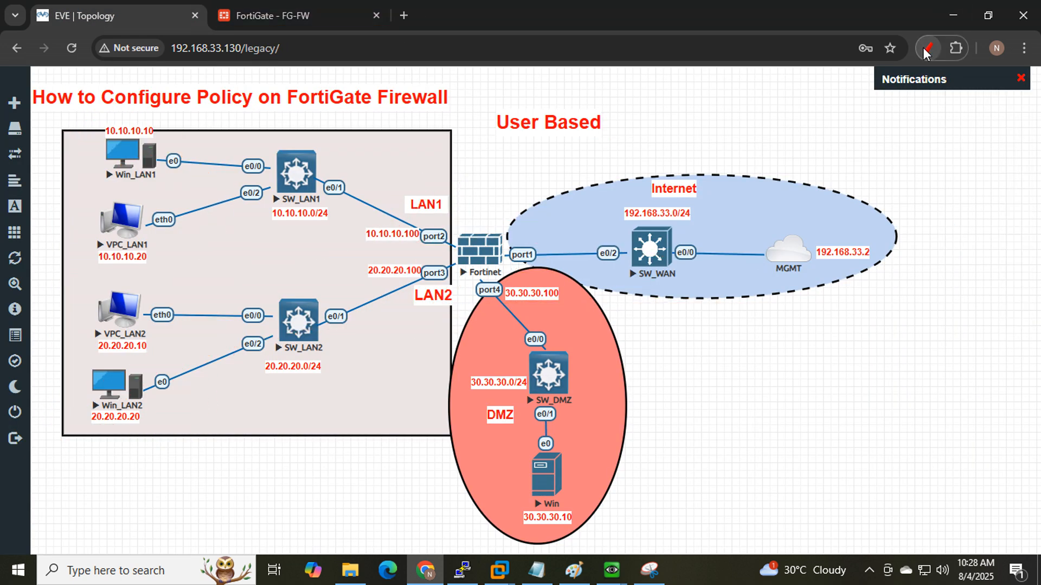
pyautogui.click(927, 49)
pyautogui.moveTo(112, 187)
pyautogui.mouseDown()
pyautogui.moveTo(136, 188)
pyautogui.moveTo(184, 115)
pyautogui.moveTo(89, 158)
pyautogui.moveTo(133, 191)
pyautogui.moveTo(229, 158)
pyautogui.moveTo(766, 250)
pyautogui.mouseUp()
pyautogui.moveTo(105, 441)
pyautogui.mouseDown()
pyautogui.moveTo(187, 379)
pyautogui.moveTo(63, 388)
pyautogui.moveTo(162, 428)
pyautogui.moveTo(228, 370)
pyautogui.moveTo(806, 259)
pyautogui.mouseUp()
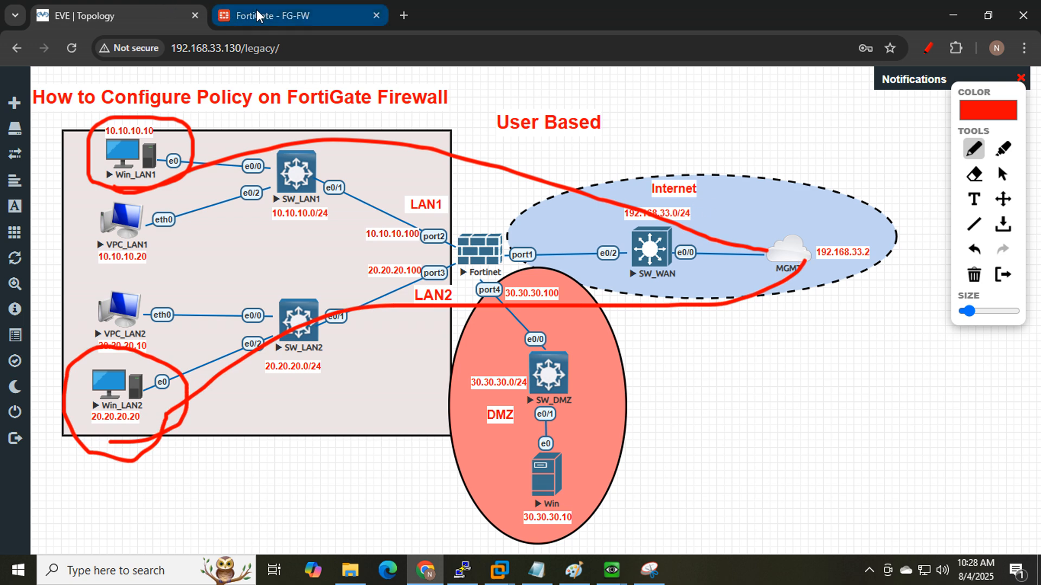
pyautogui.click(217, 15)
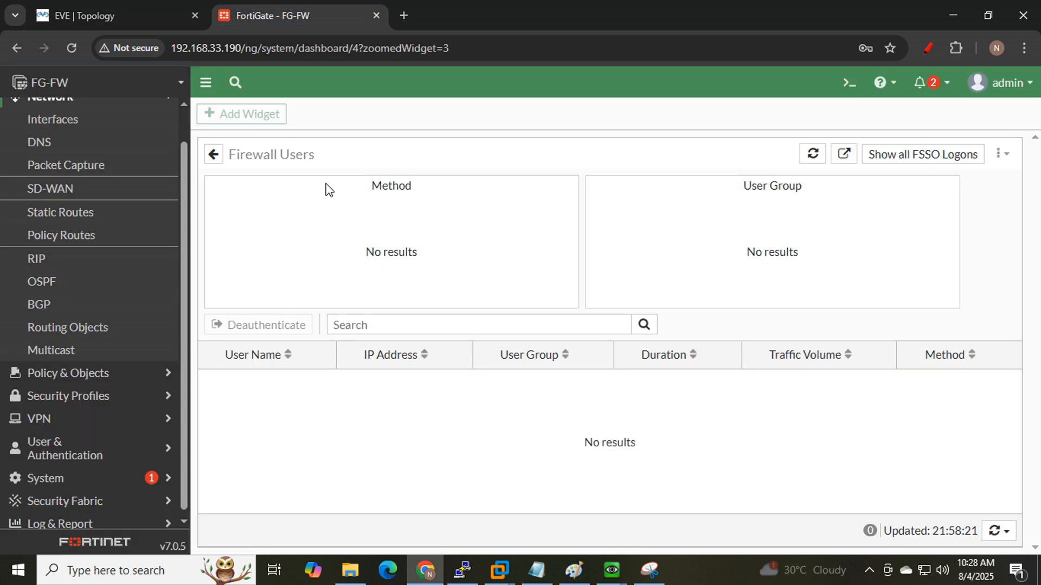
# - Open the 'lan to wan user based' policy from Firewall Policy for editing
pyautogui.click(97, 373)
pyautogui.click(93, 157)
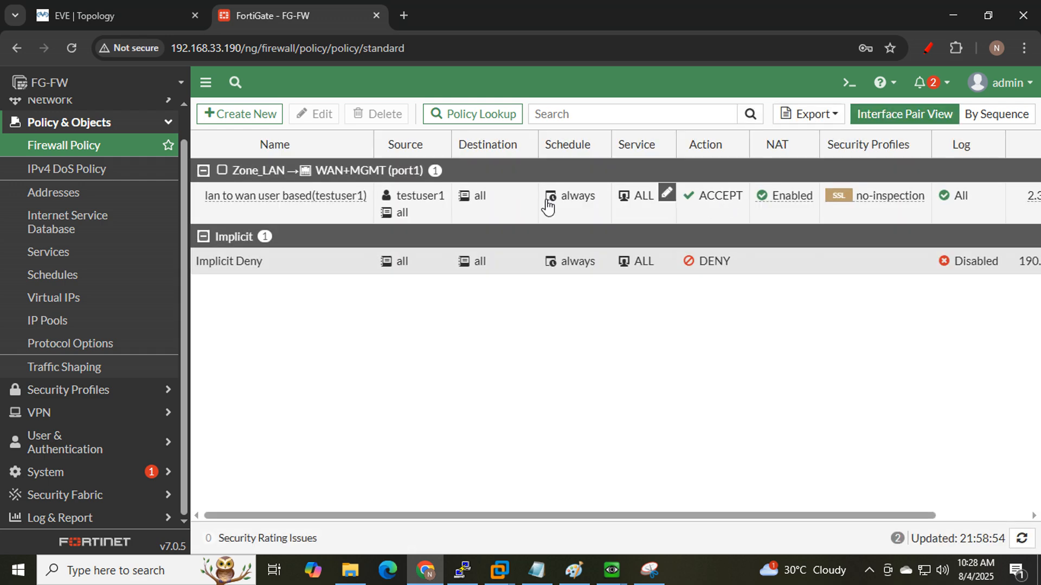
pyautogui.click(244, 202)
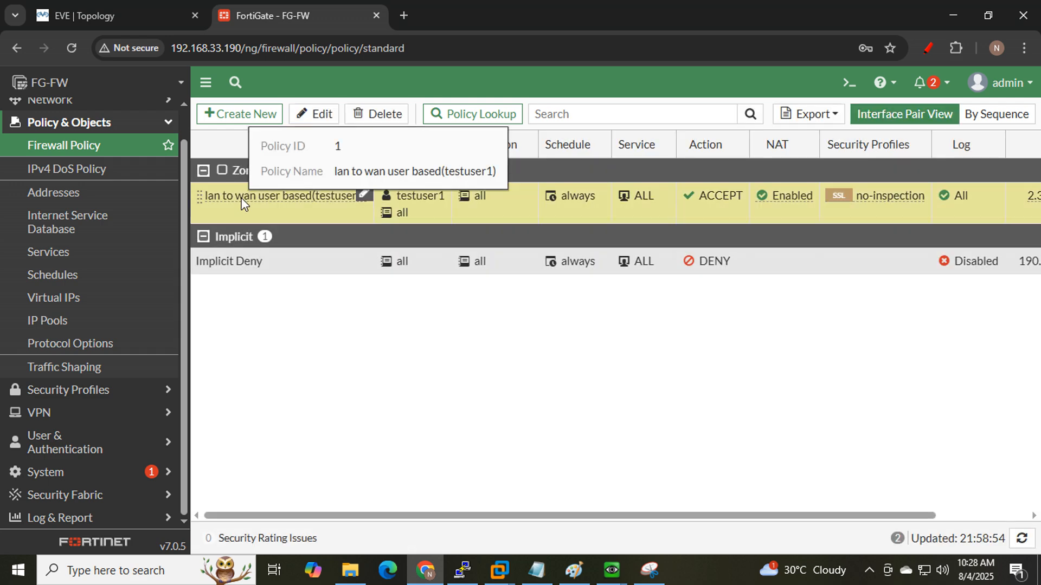
pyautogui.click(323, 114)
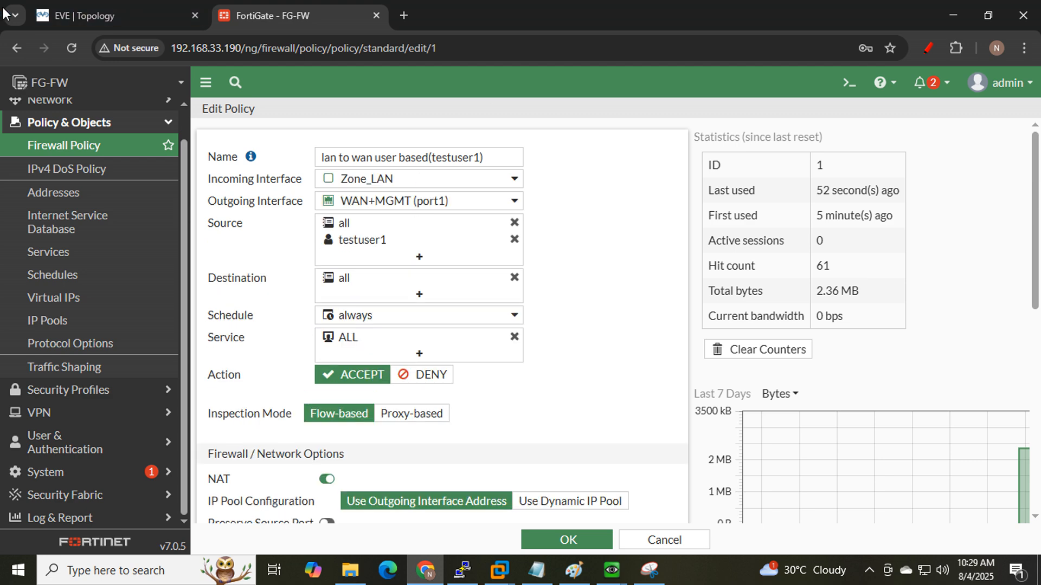
# - Replace 'lan' with 'Host1' so the name reads 'Host1 to wan user based(testuser1)'
pyautogui.click(95, 20)
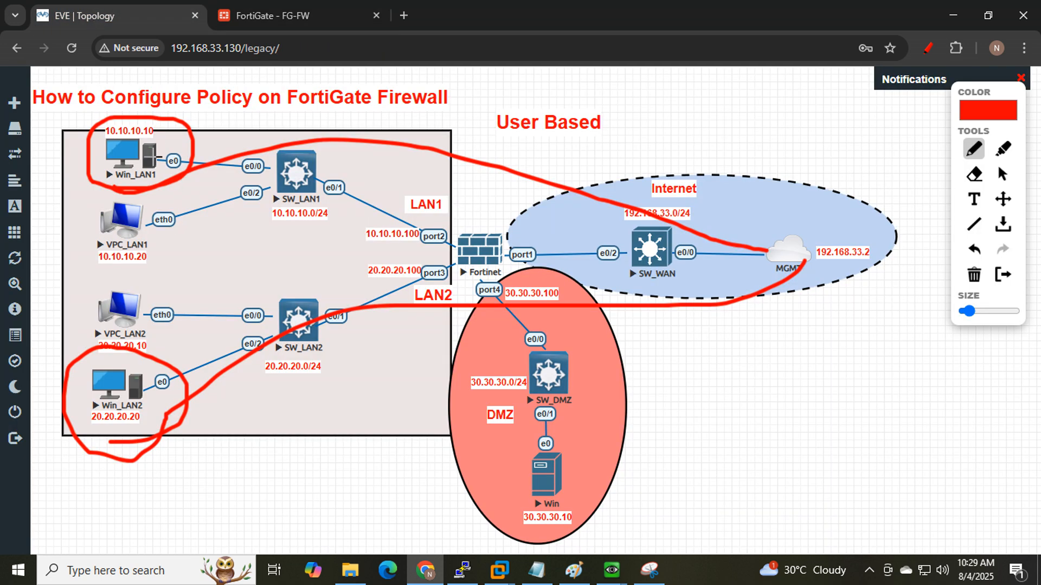
pyautogui.moveTo(155, 163); pyautogui.dragTo(207, 143)
pyautogui.click(285, 17)
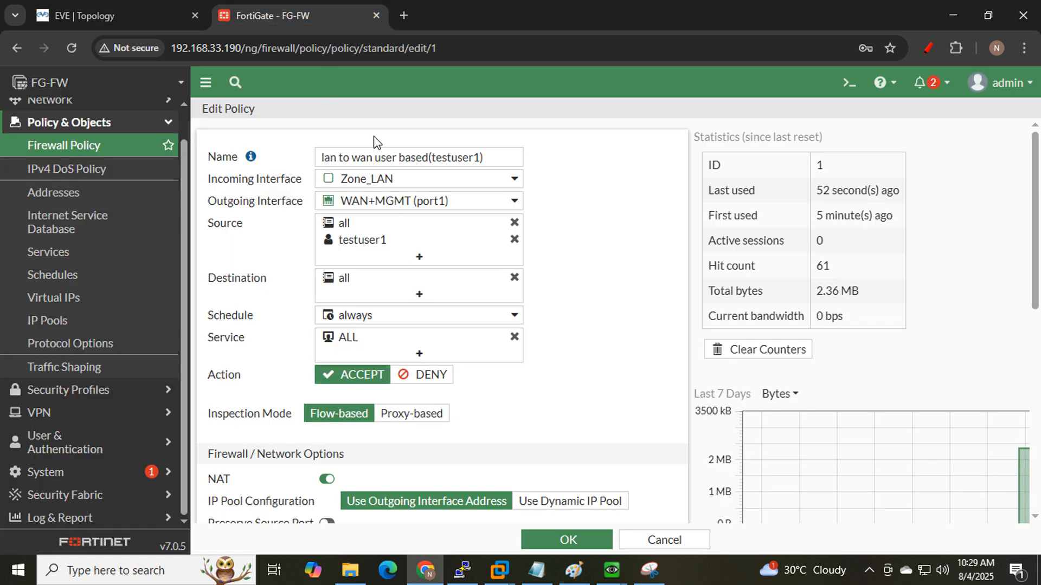
pyautogui.moveTo(337, 158); pyautogui.dragTo(318, 159)
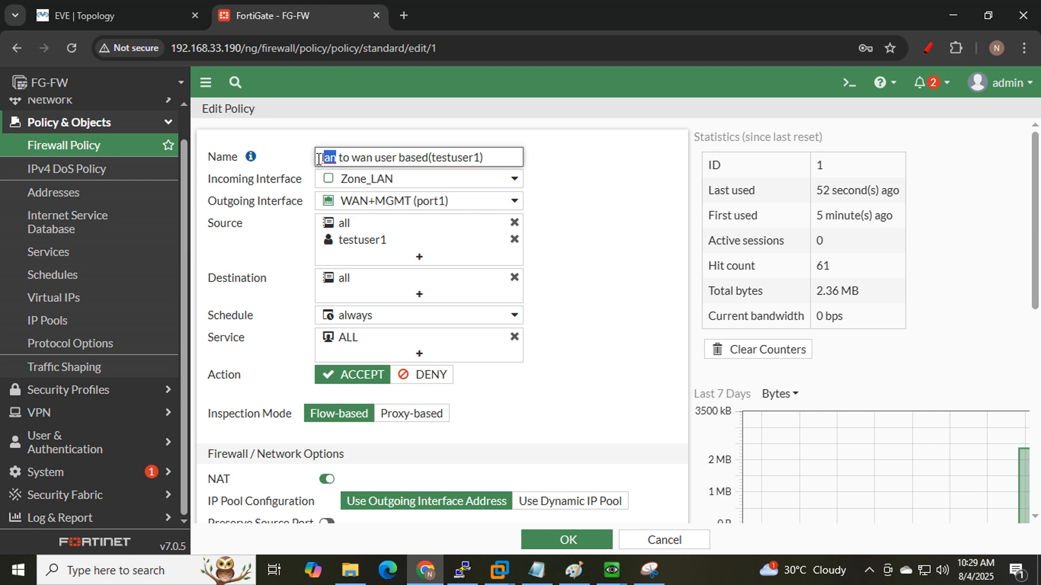
pyautogui.write('Host1')
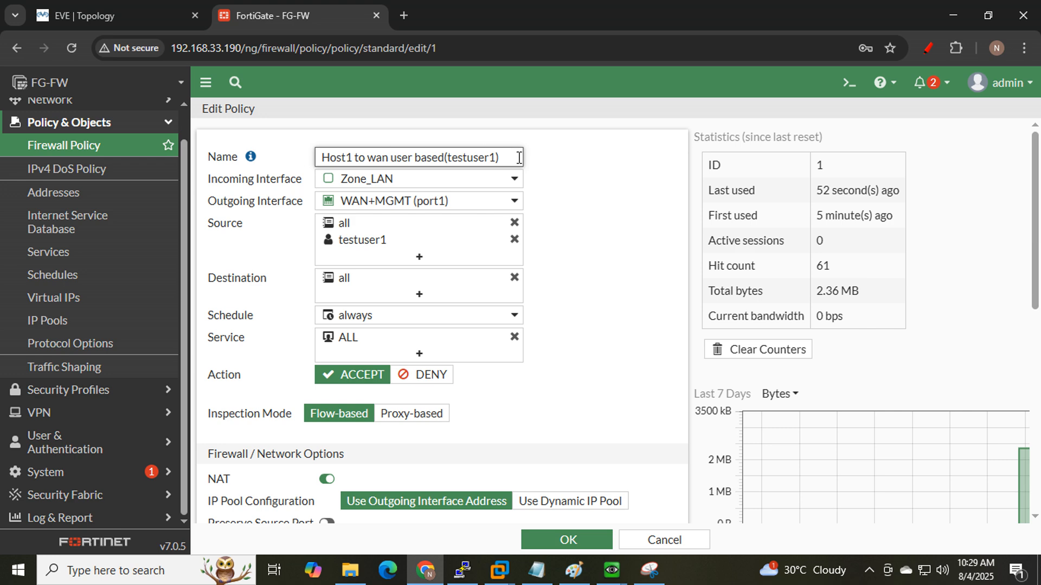
pyautogui.moveTo(519, 157); pyautogui.dragTo(448, 158)
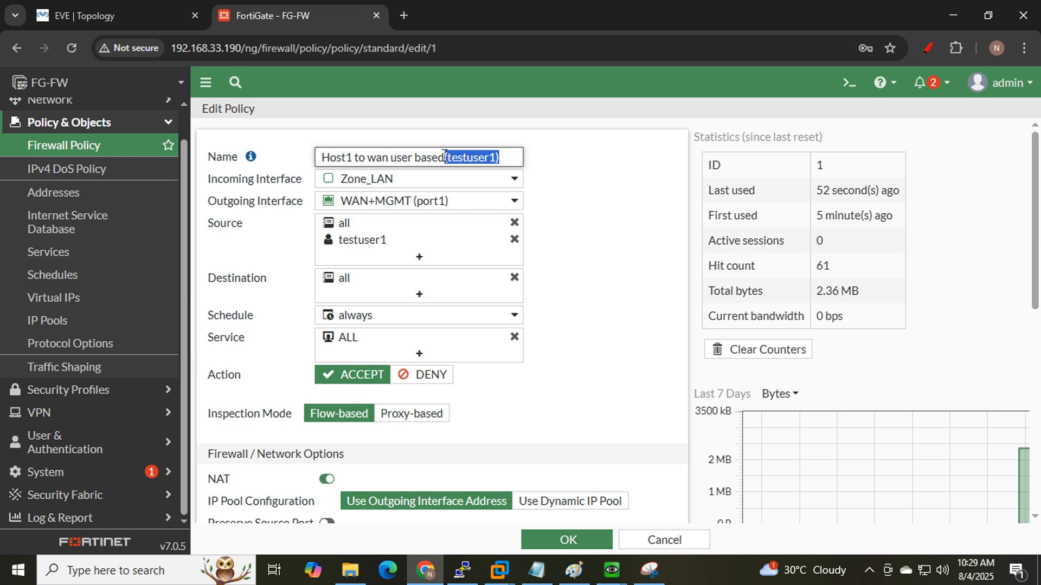
# - Clear the policy's sources and re-add testuser1 and all
pyautogui.click(515, 224)
pyautogui.click(515, 224)
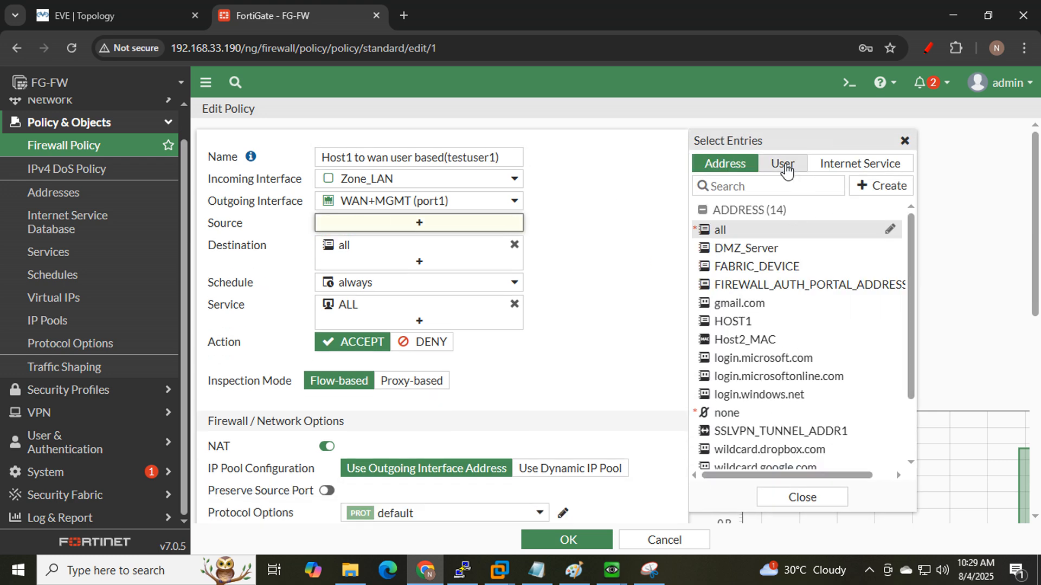
pyautogui.click(782, 163)
pyautogui.click(759, 266)
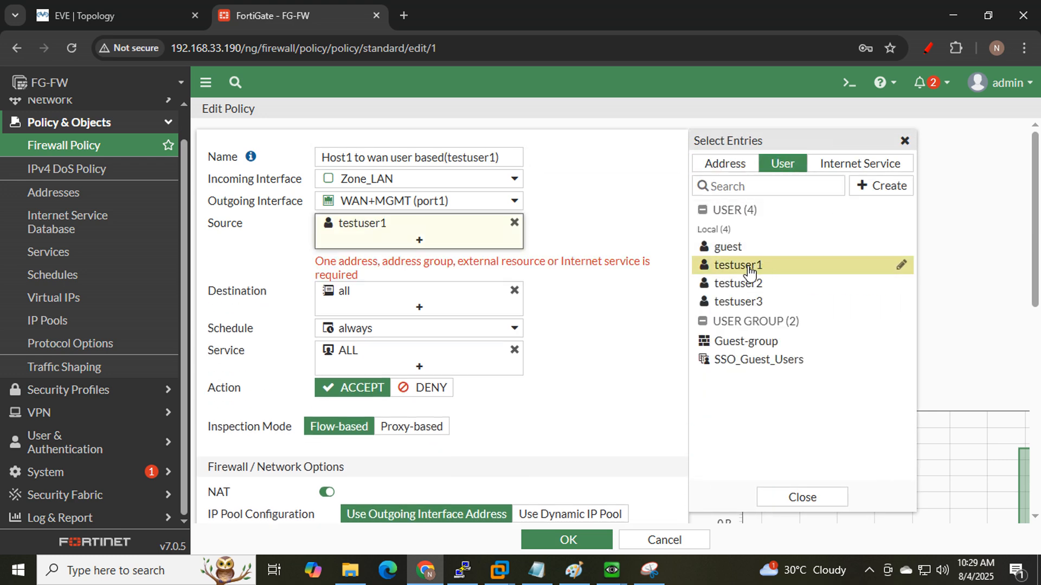
pyautogui.click(722, 163)
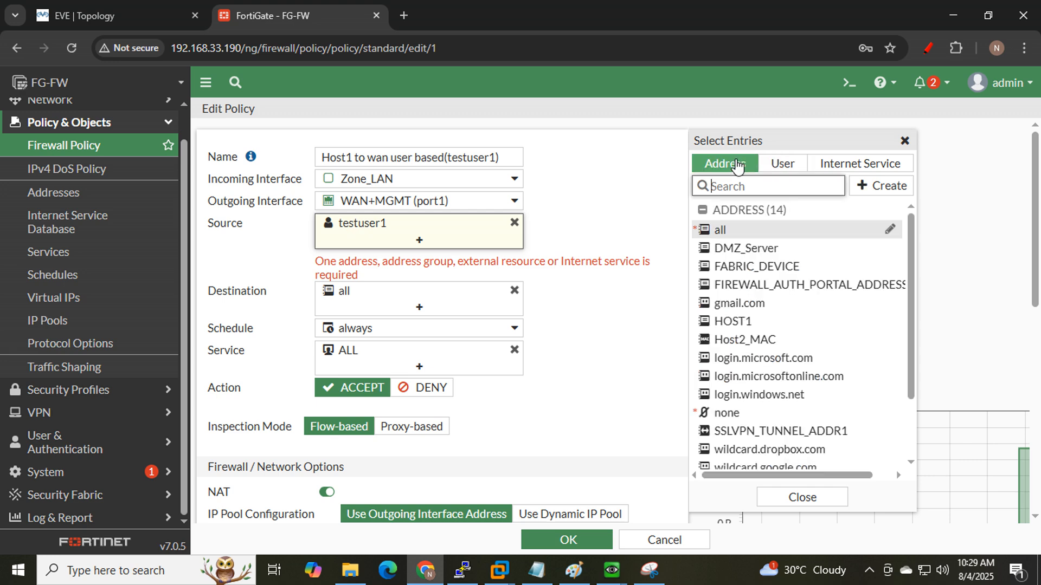
pyautogui.click(733, 232)
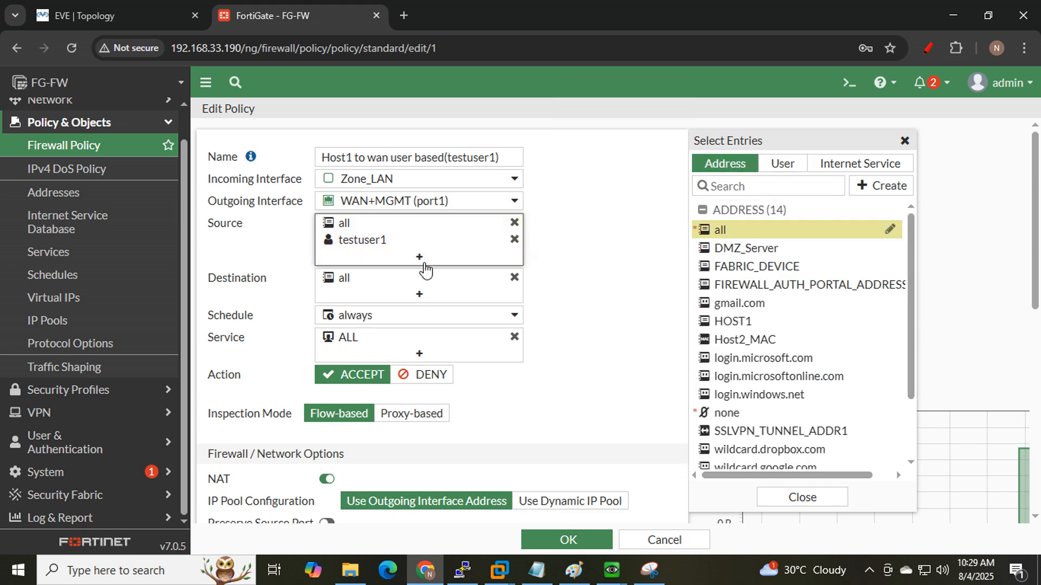
pyautogui.moveTo(358, 231)
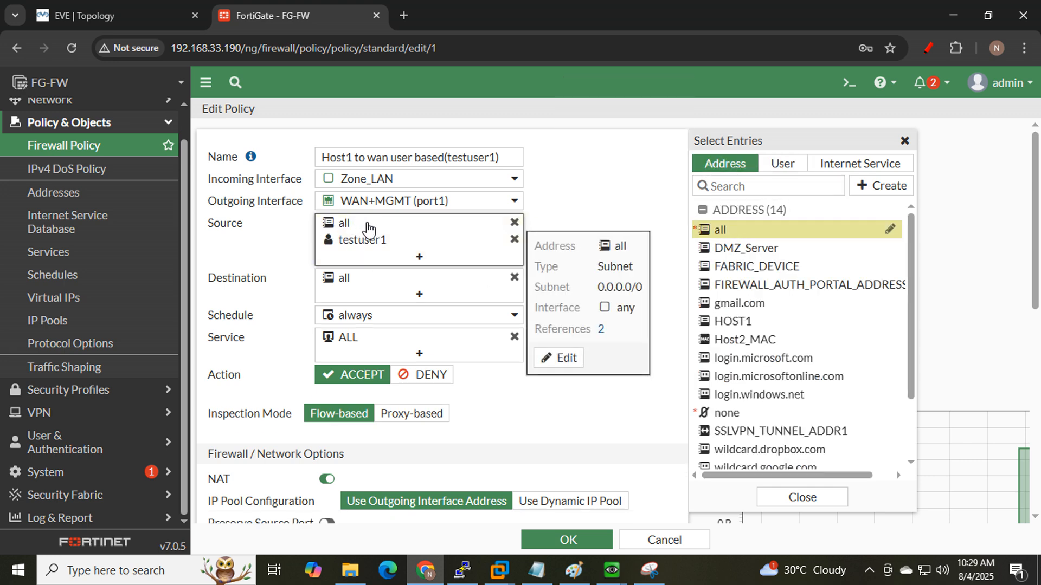
# - Remove the 'all' address from the policy's sources
pyautogui.click(67, 11)
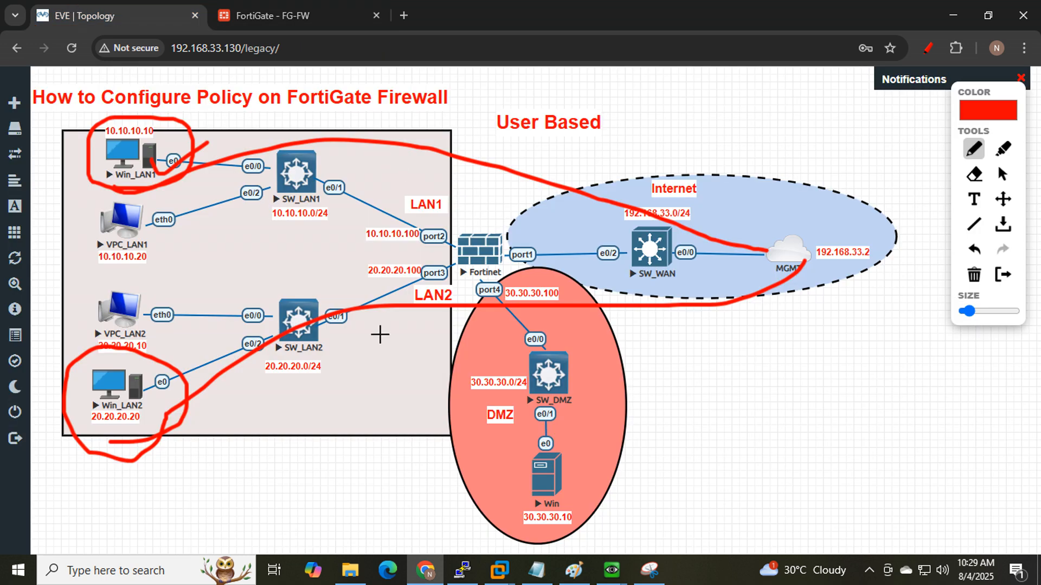
pyautogui.click(274, 15)
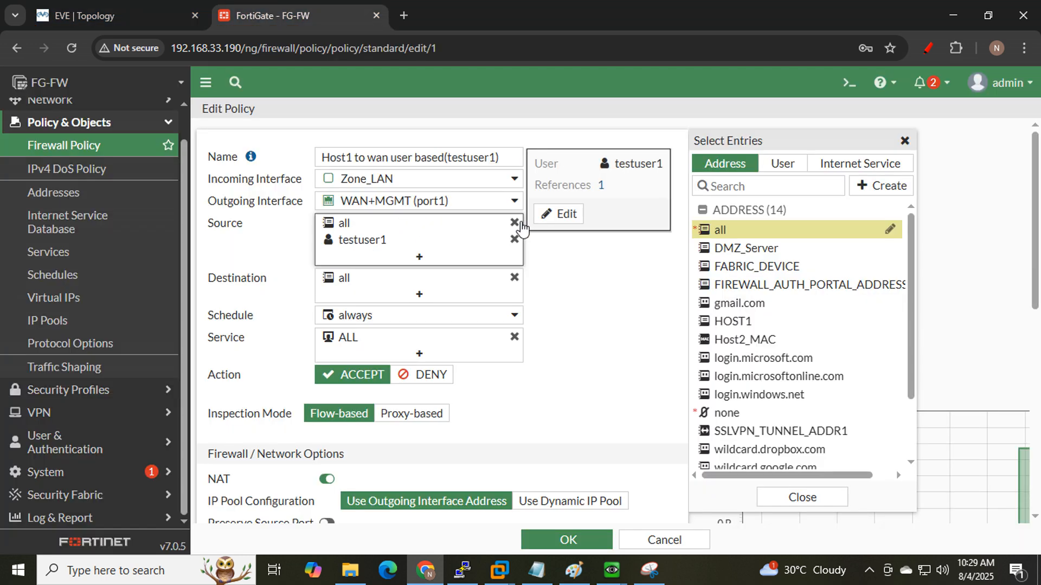
pyautogui.click(514, 223)
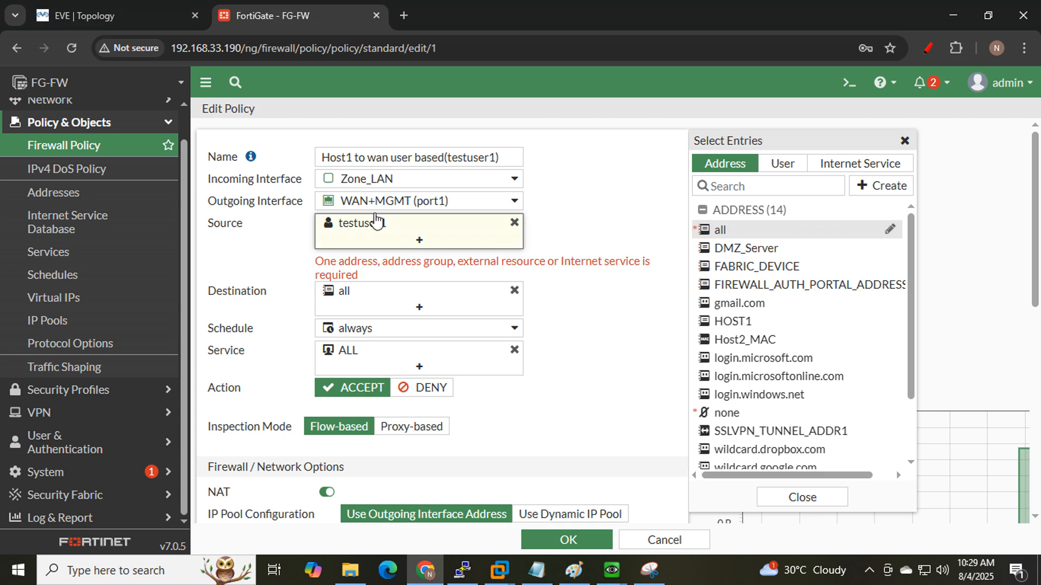
pyautogui.click(64, 19)
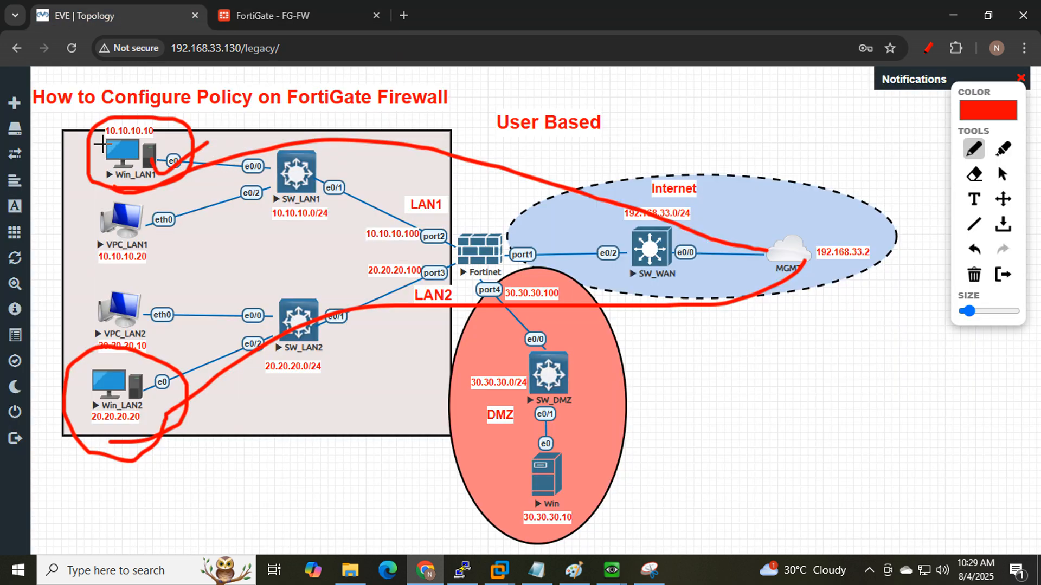
pyautogui.moveTo(102, 143); pyautogui.dragTo(157, 142)
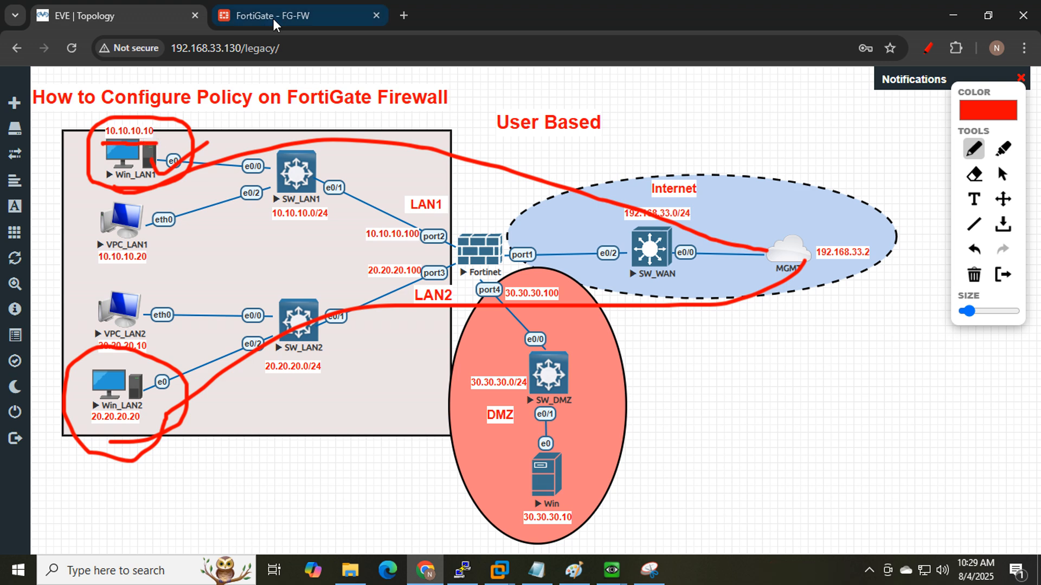
pyautogui.click(345, 23)
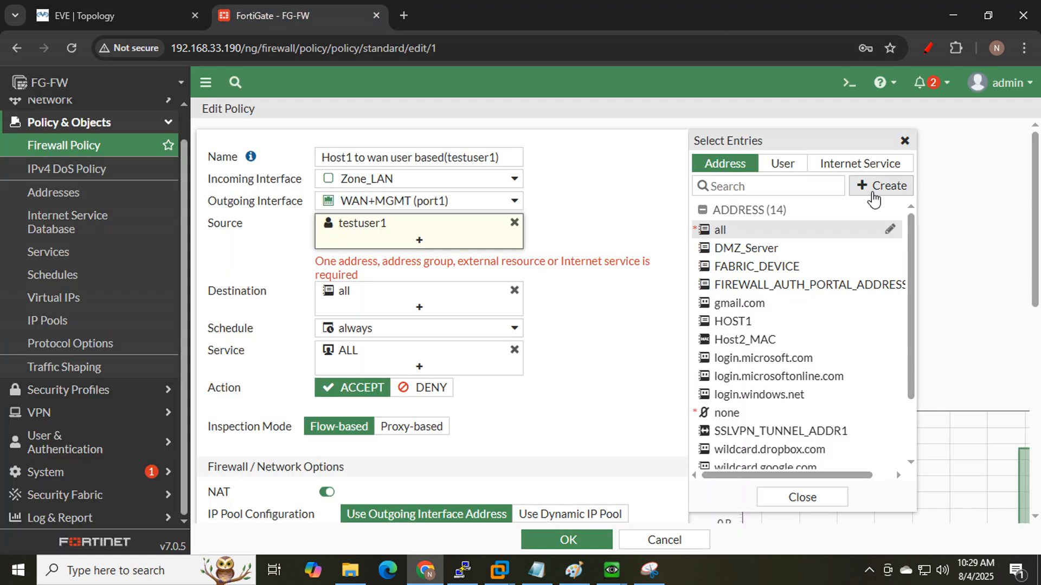
# - Add the HOST1 address (10.10.10.10/32) as a policy source
pyautogui.click(873, 190)
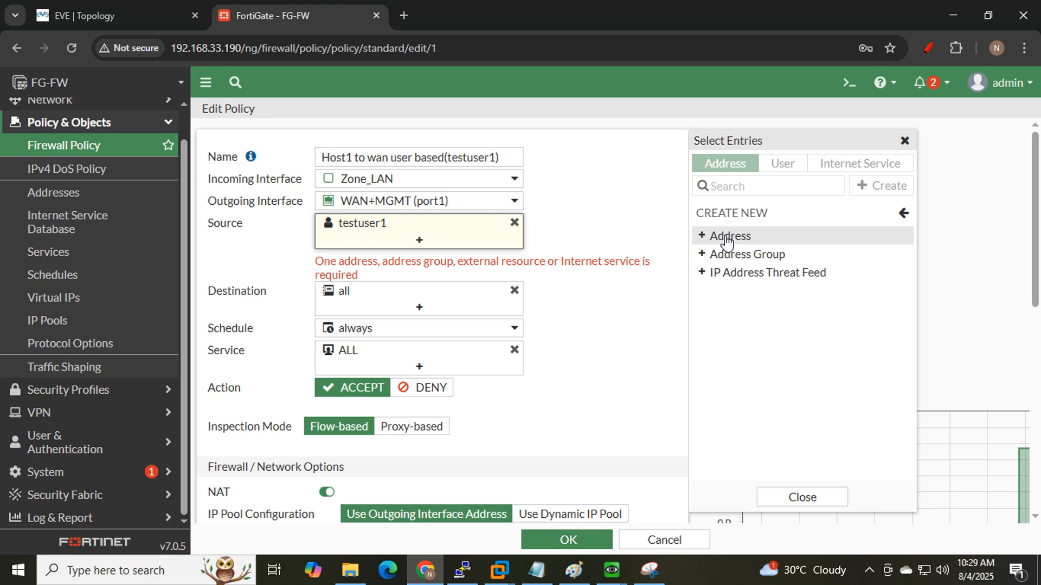
pyautogui.click(901, 216)
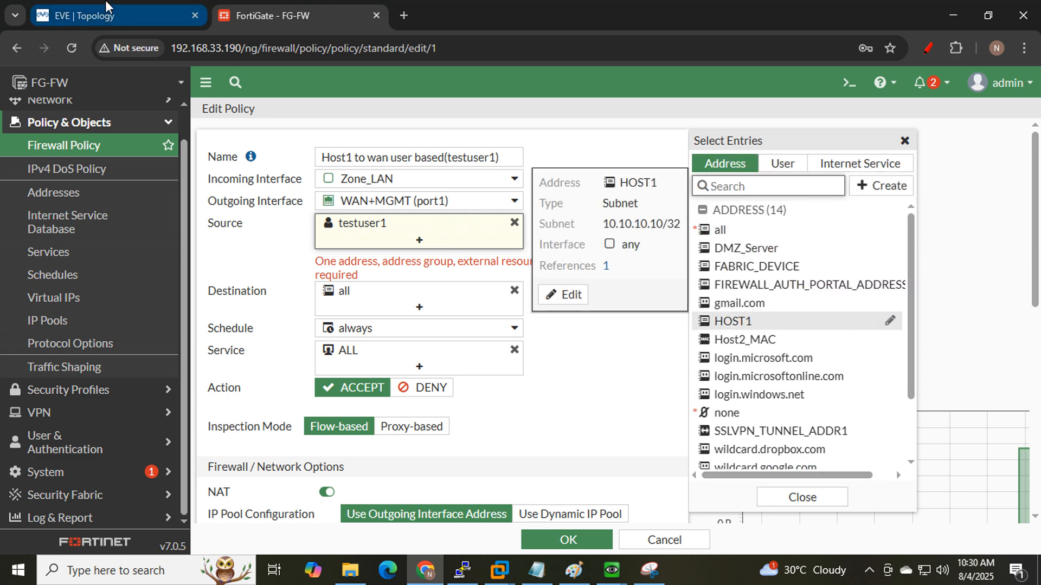
pyautogui.click(111, 17)
pyautogui.click(221, 7)
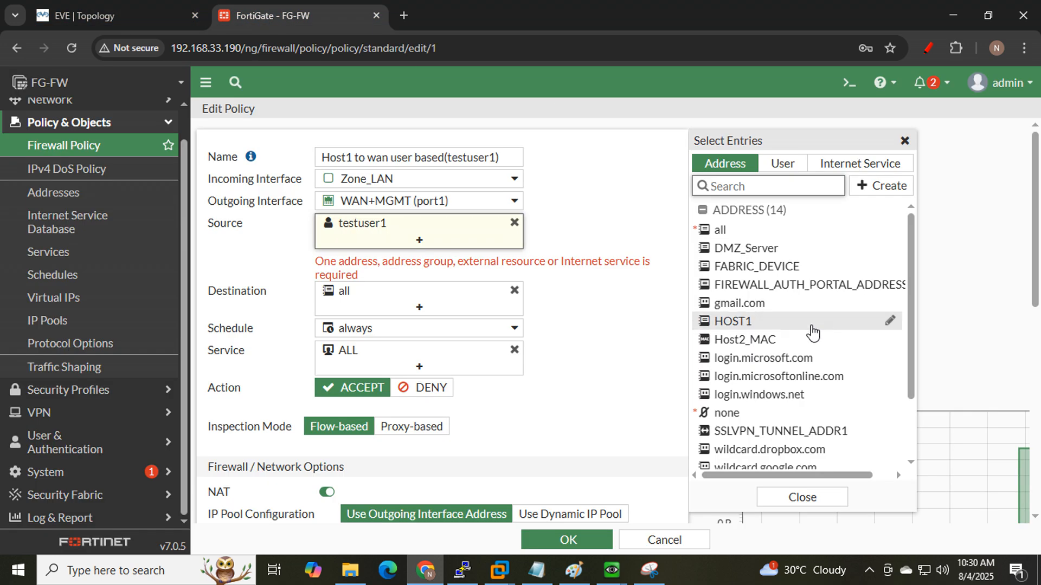
pyautogui.moveTo(751, 328)
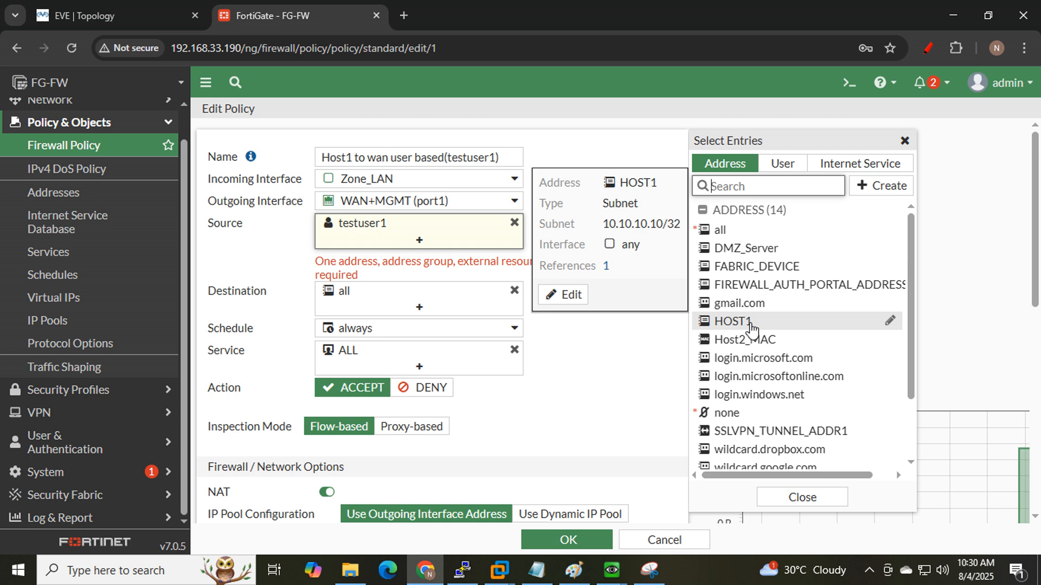
pyautogui.click(750, 327)
pyautogui.click(570, 296)
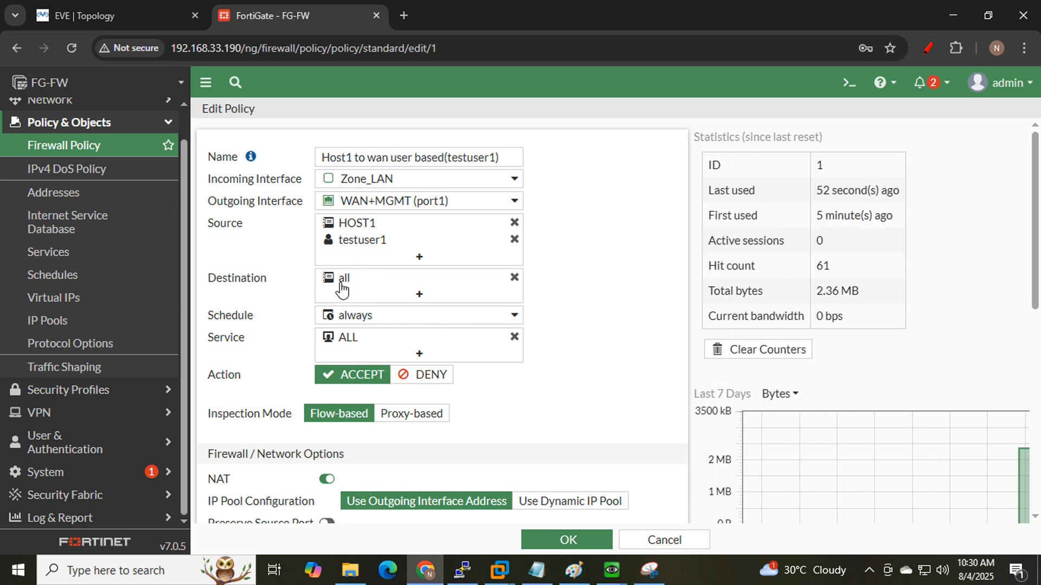
# - Save the edited policy with OK
pyautogui.moveTo(427, 279)
pyautogui.scroll(-2, 447, 355)
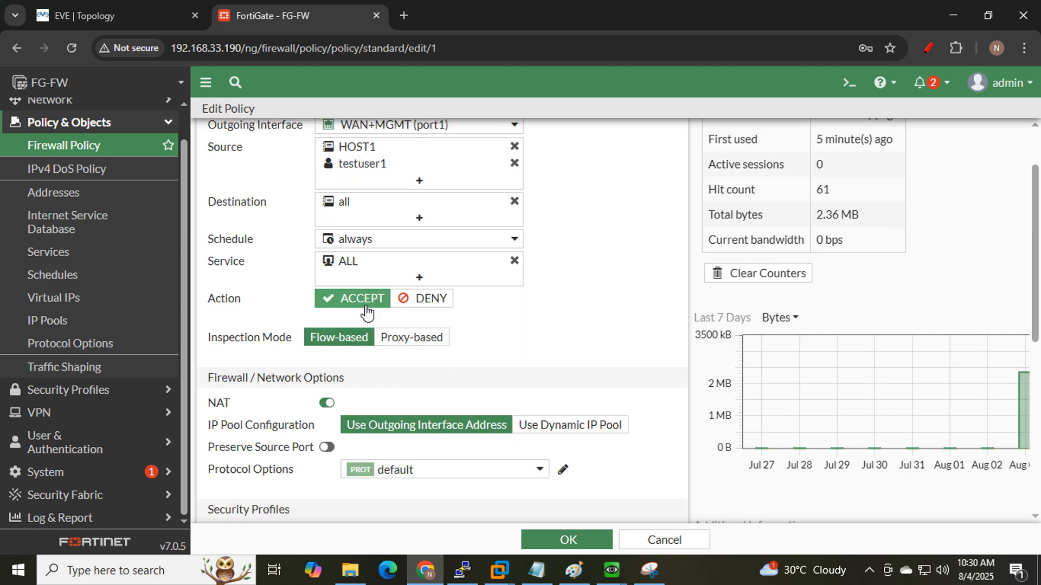
pyautogui.scroll(-5, 586, 380)
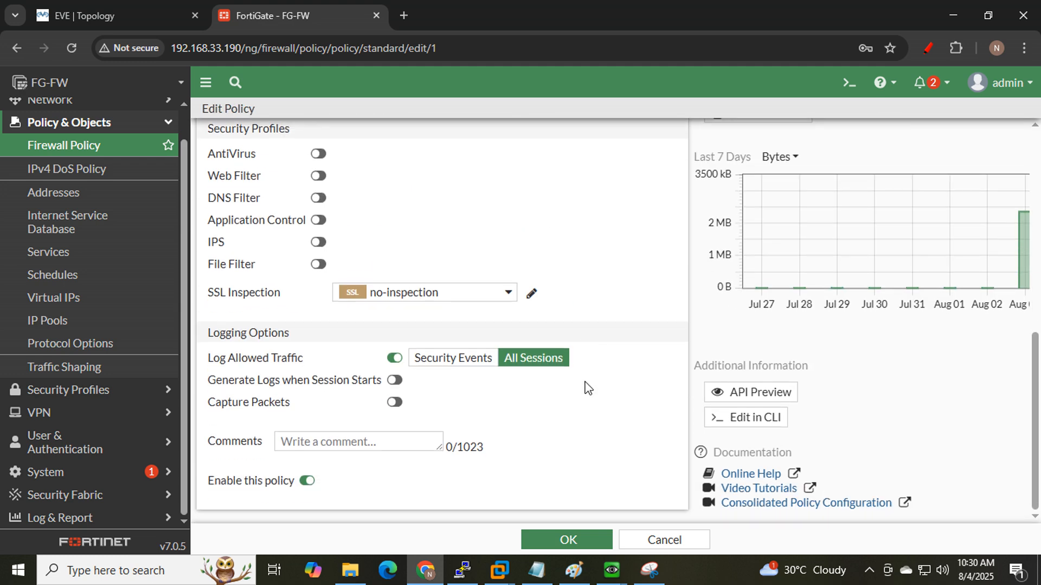
pyautogui.click(567, 539)
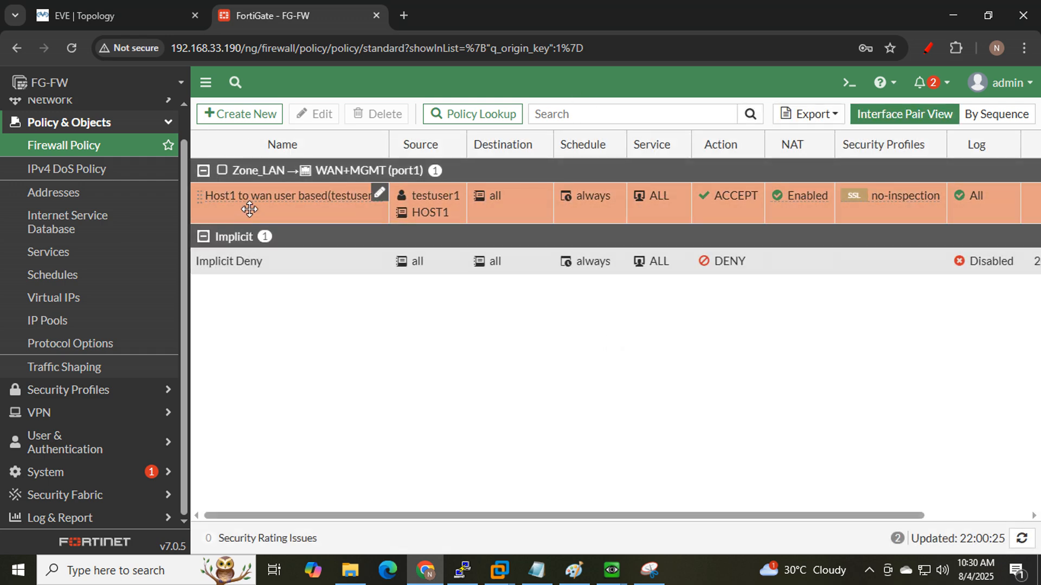
# - Trace Win_LAN1's path to the Internet, highlight HOST1's 10.10.10.10, then bring up Win_LAN1
pyautogui.click(108, 15)
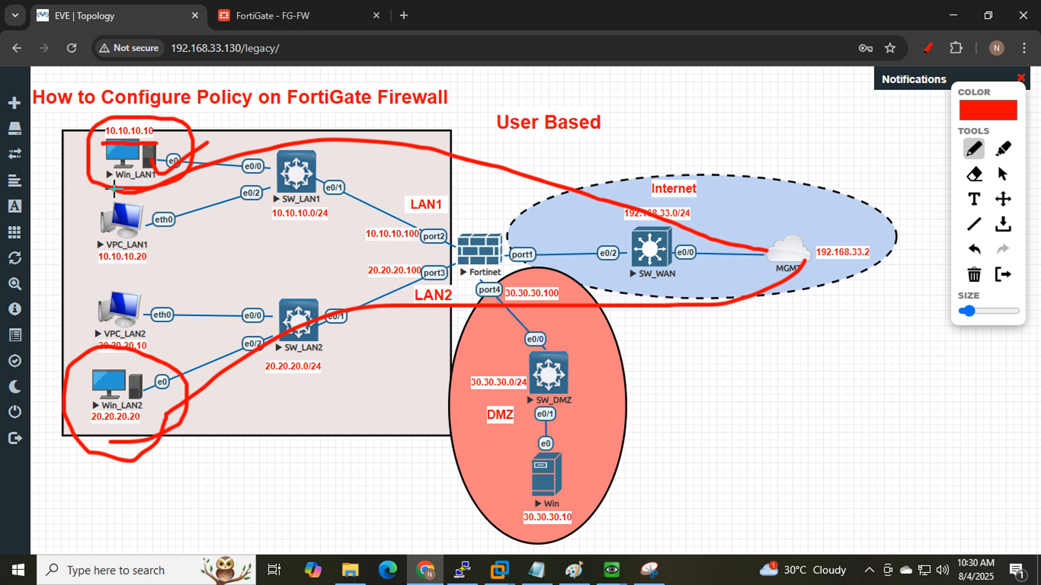
pyautogui.moveTo(113, 188); pyautogui.dragTo(252, 133)
pyautogui.moveTo(144, 188)
pyautogui.mouseDown()
pyautogui.moveTo(684, 194)
pyautogui.moveTo(881, 266)
pyautogui.mouseUp()
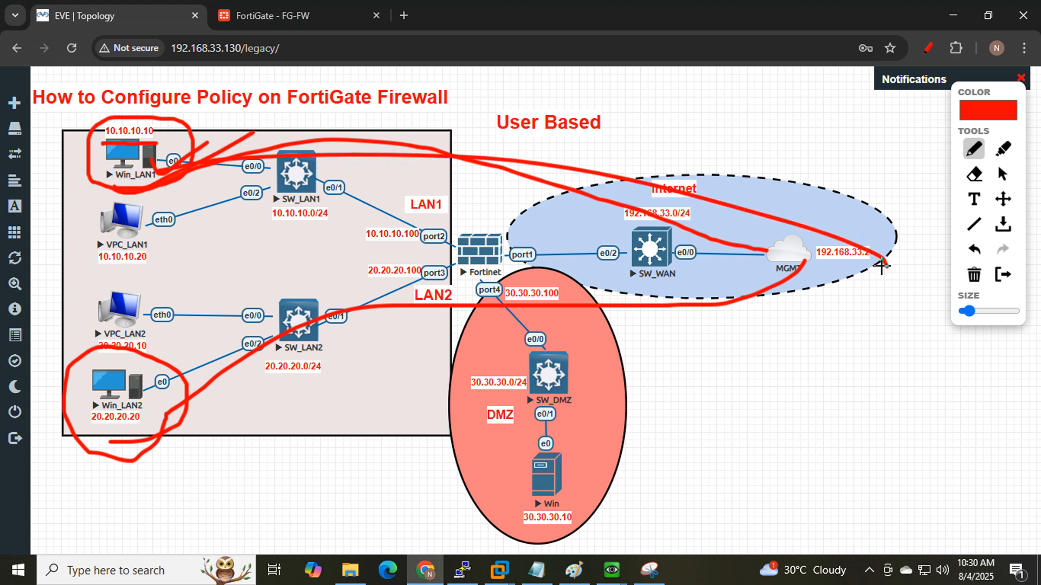
pyautogui.click(271, 15)
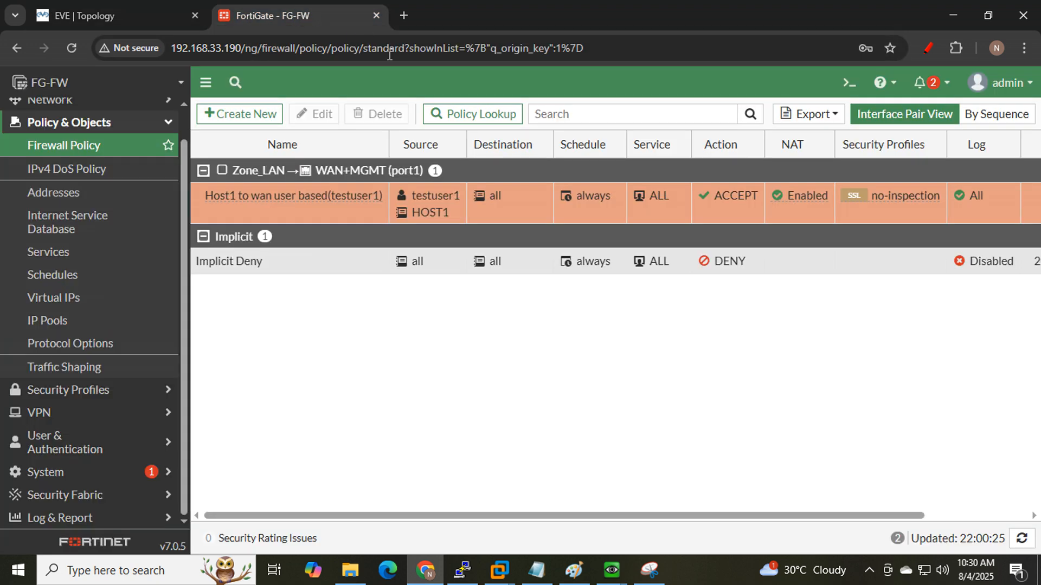
pyautogui.moveTo(447, 203)
pyautogui.moveTo(419, 217)
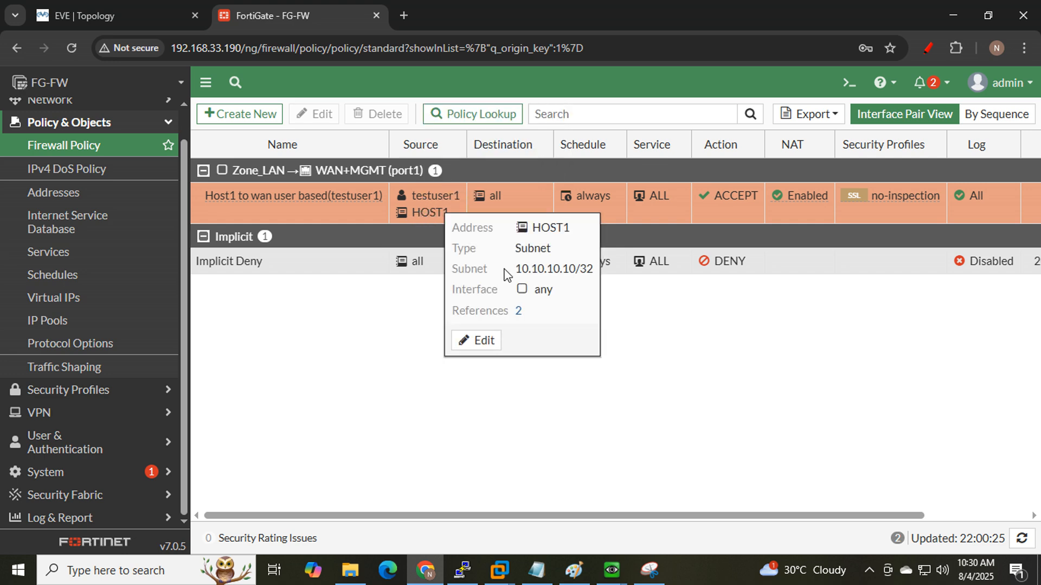
pyautogui.moveTo(518, 269); pyautogui.dragTo(574, 271)
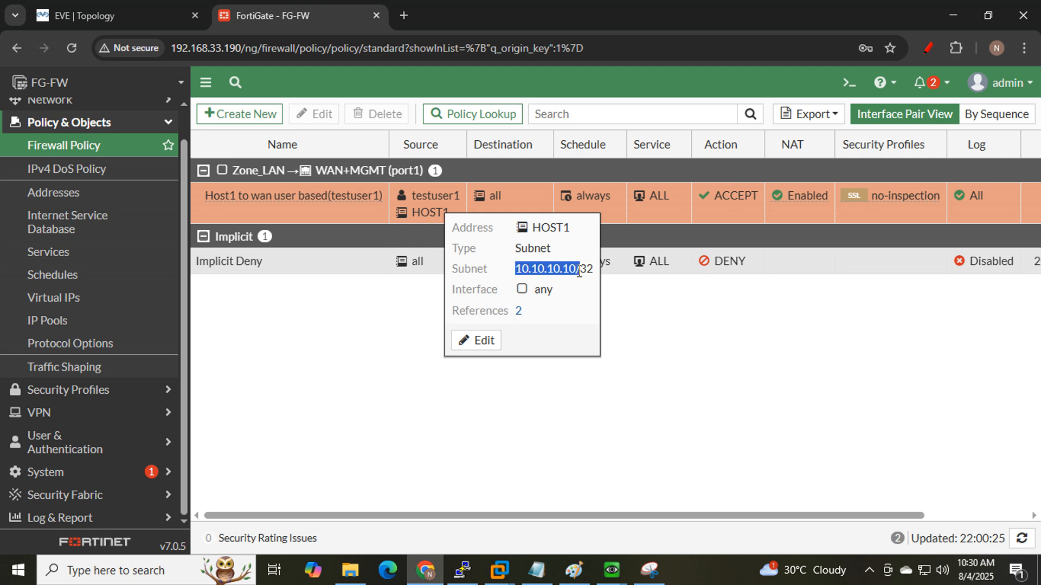
pyautogui.moveTo(609, 566)
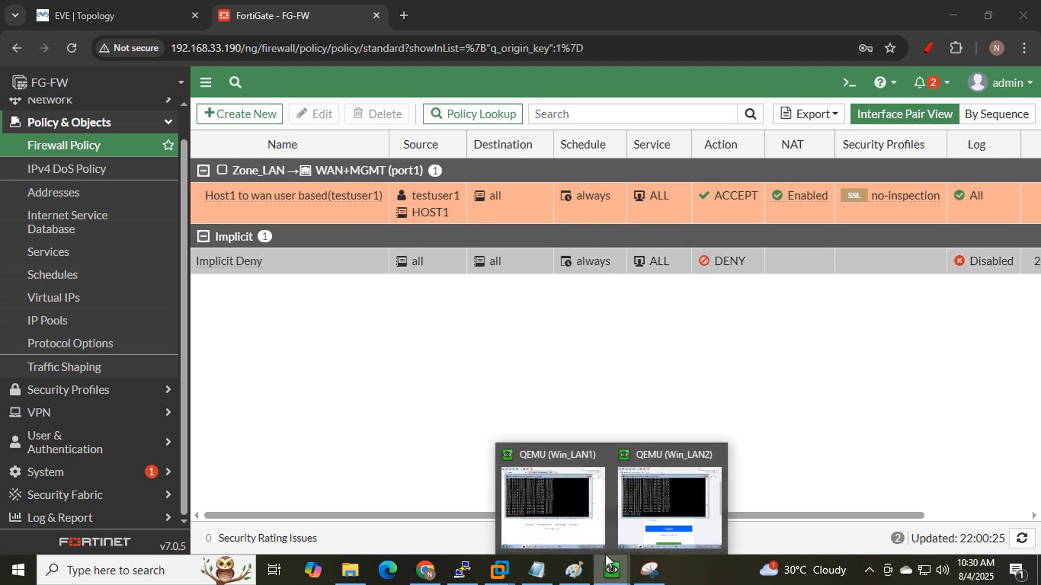
pyautogui.click(557, 505)
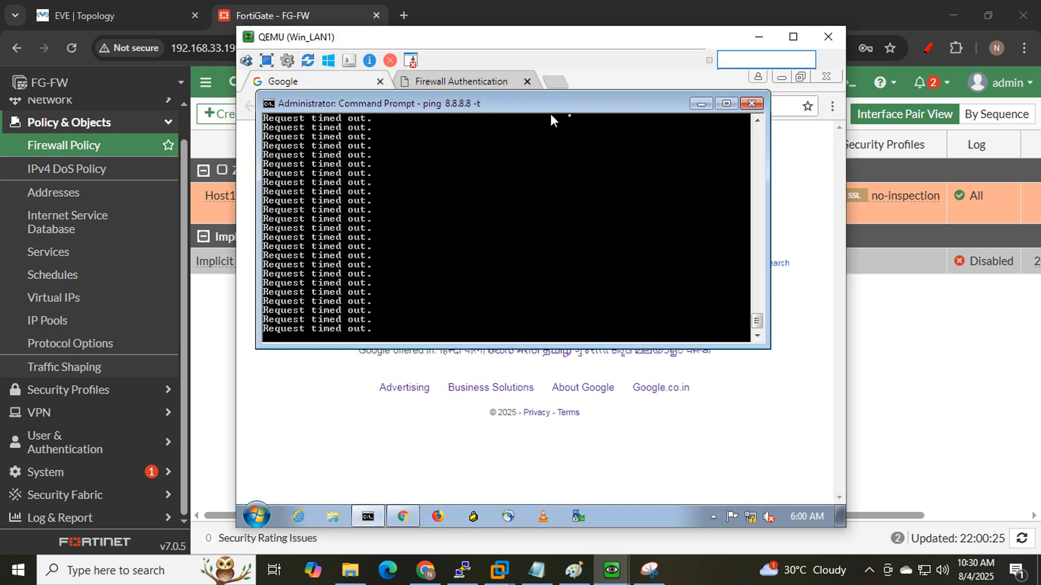
# - Reload the authentication page and Google on Win_LAN1 to test internet access
pyautogui.click(556, 81)
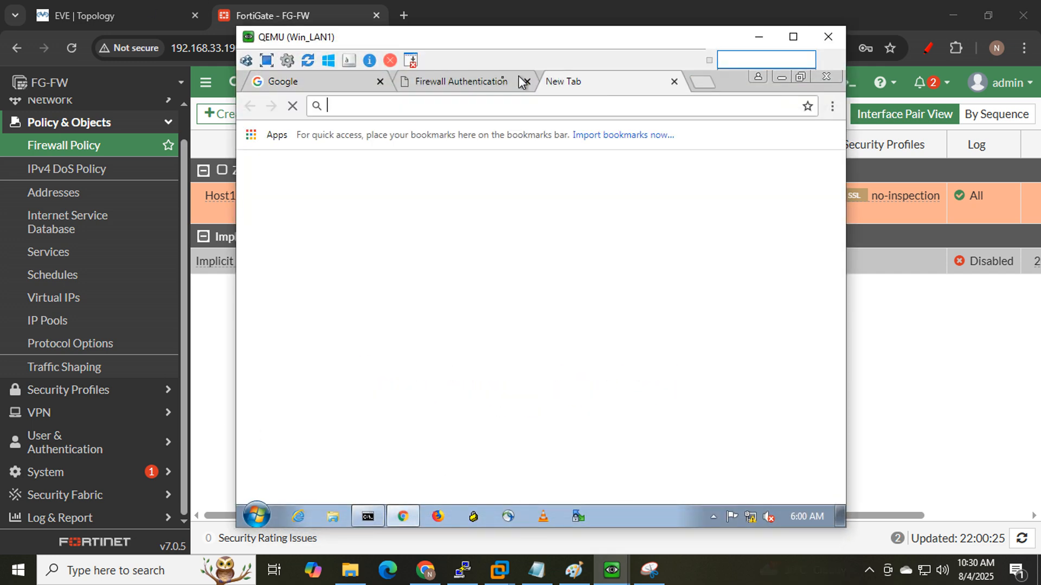
pyautogui.click(473, 82)
pyautogui.click(293, 107)
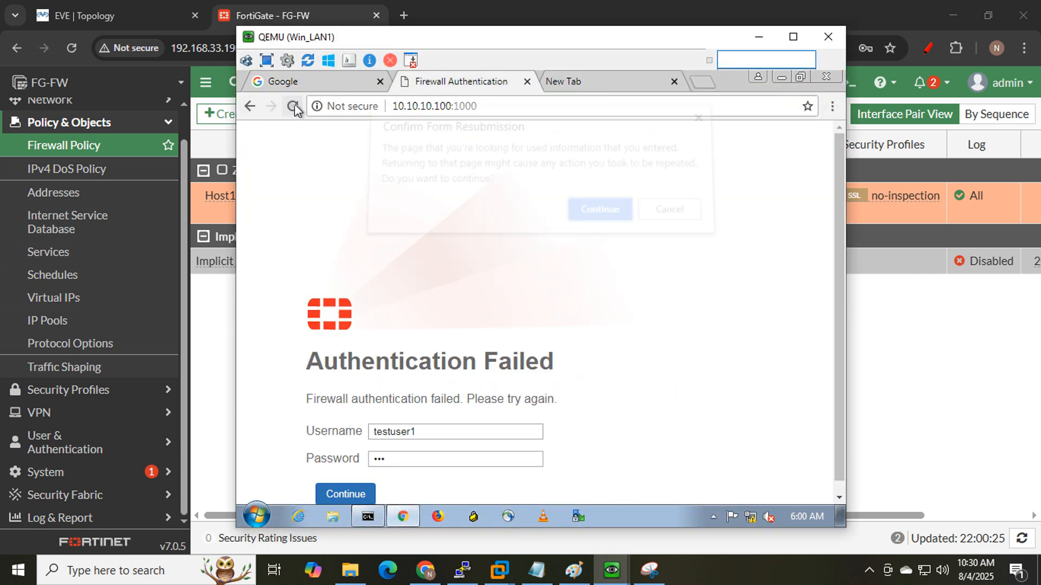
pyautogui.click(590, 221)
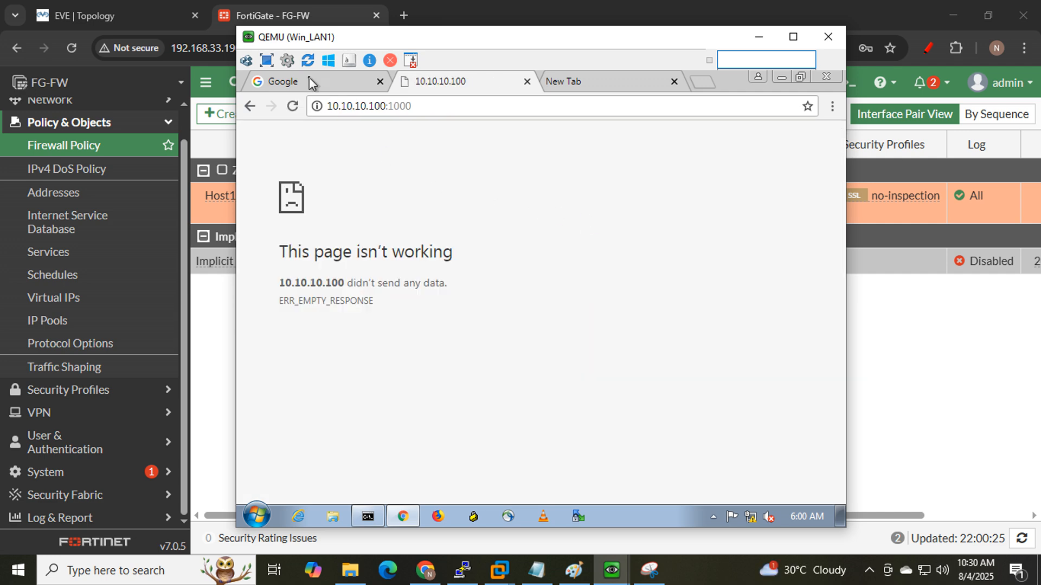
pyautogui.click(295, 82)
pyautogui.click(293, 107)
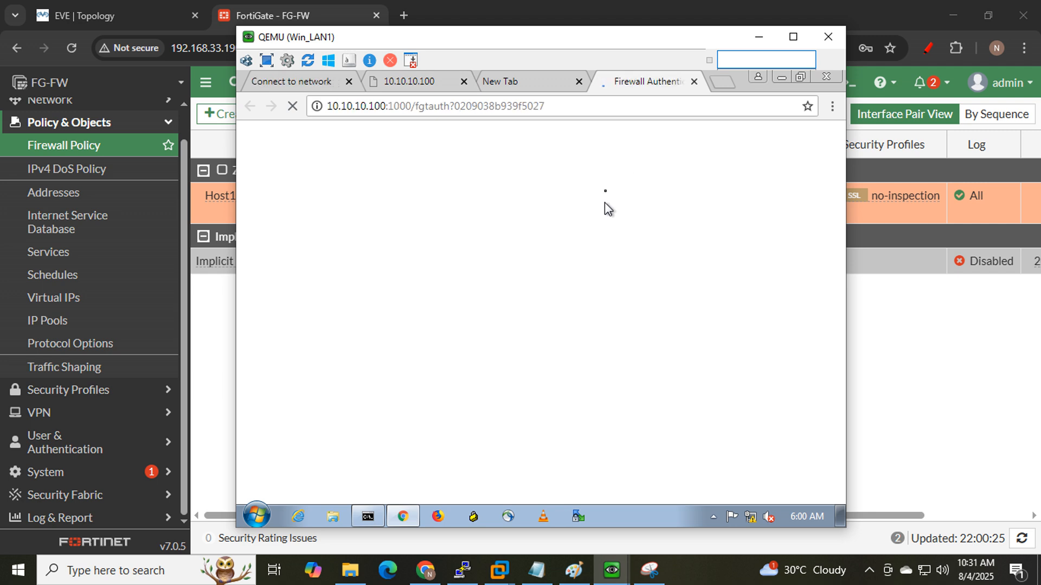
# - Close the extra tabs and log in as testuser1 with its password
pyautogui.click(464, 82)
pyautogui.click(463, 81)
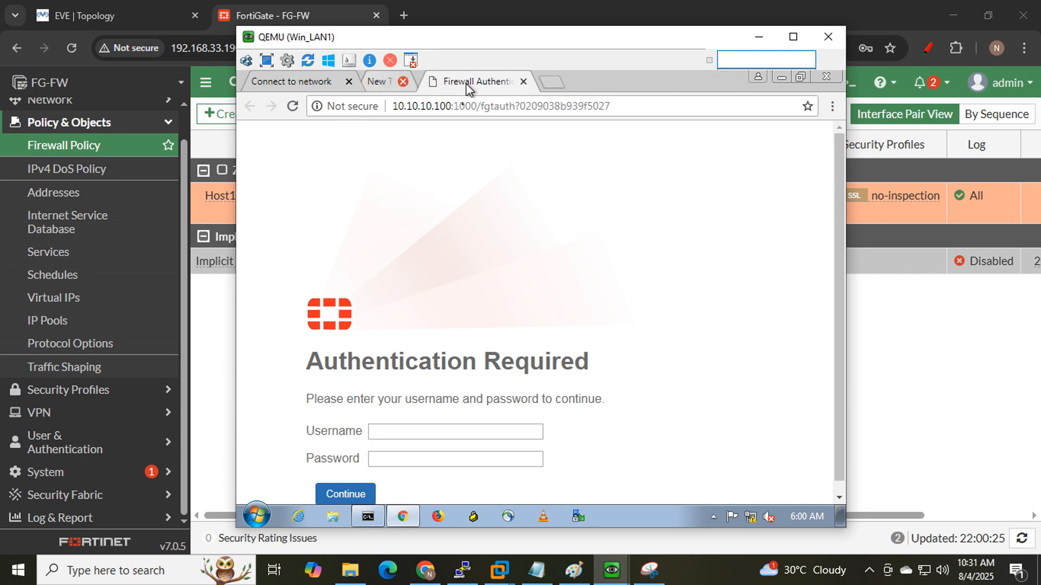
pyautogui.scroll(-1, 654, 310)
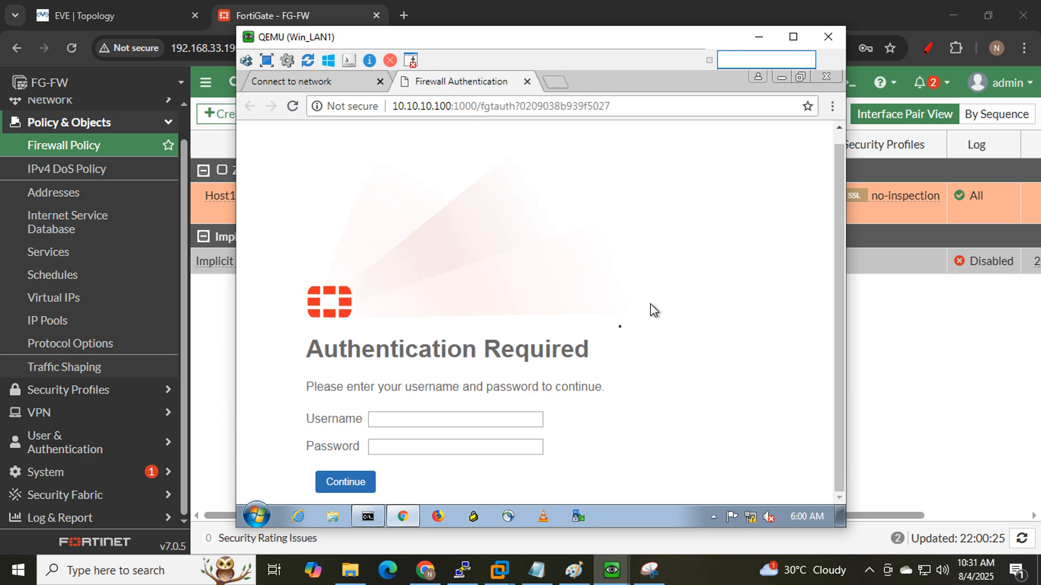
pyautogui.click(483, 420)
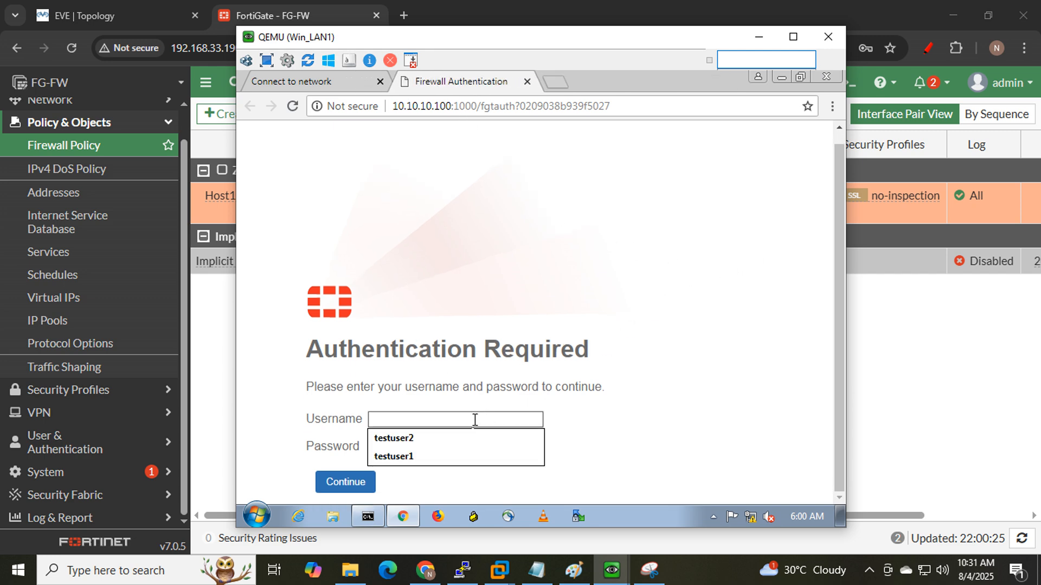
pyautogui.click(411, 457)
pyautogui.click(404, 441)
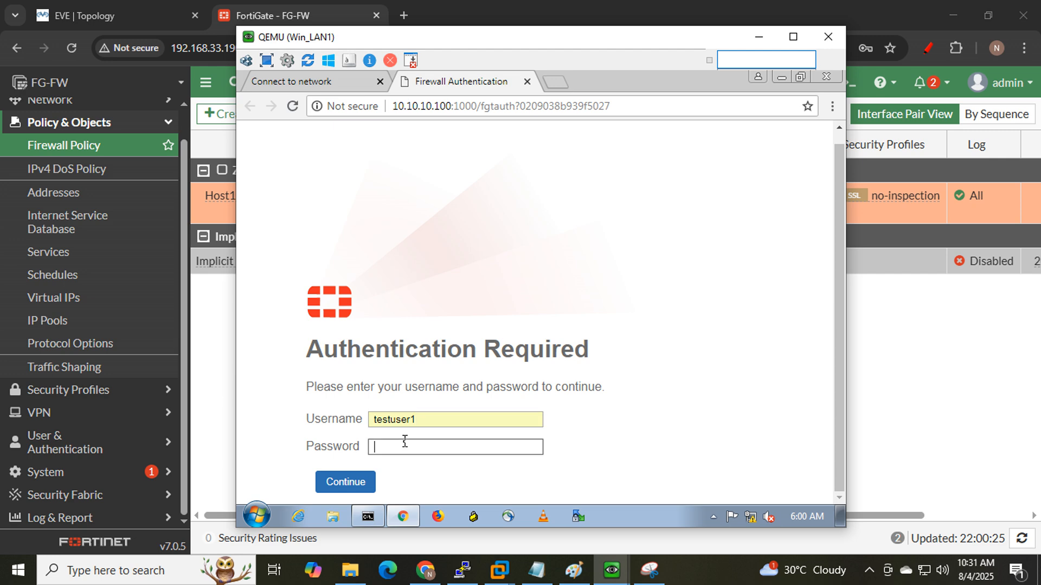
pyautogui.write('••')
pyautogui.click(346, 484)
pyautogui.click(328, 61)
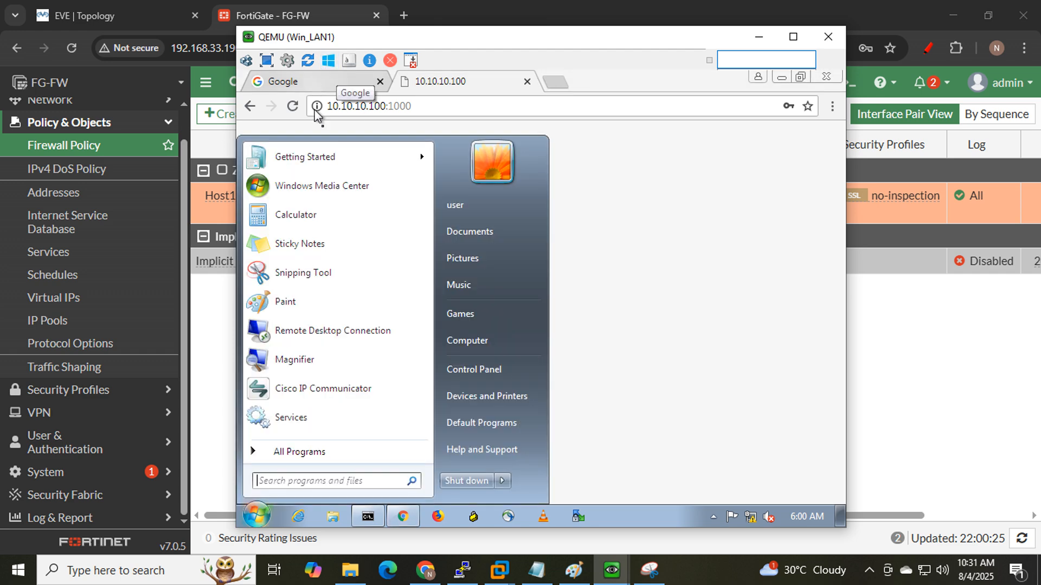
# - Search Google for 'facebook' on Win_LAN1 and confirm the 8.8.8.8 ping now replies
pyautogui.click(590, 196)
pyautogui.click(285, 80)
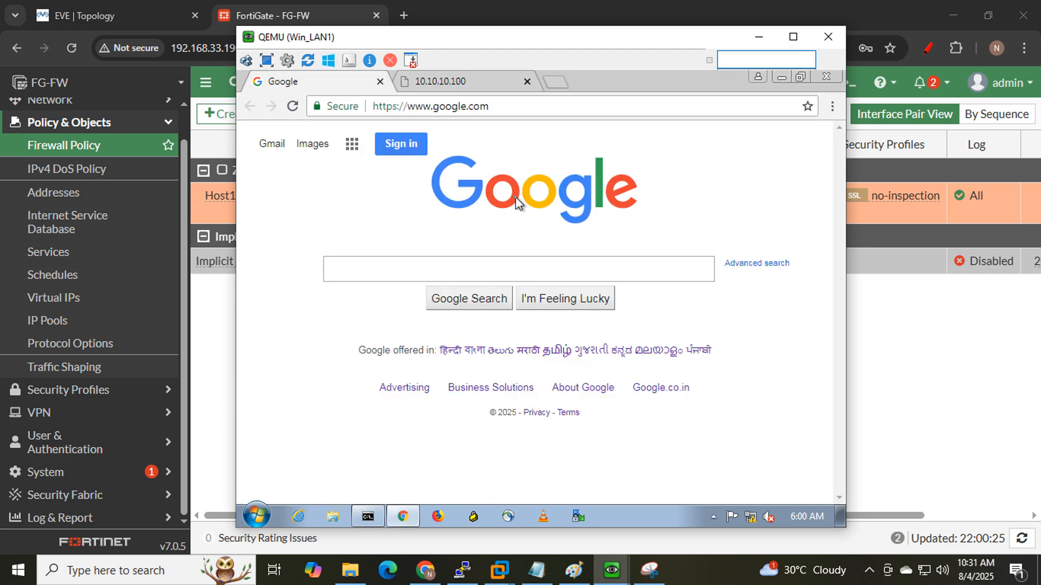
pyautogui.click(422, 270)
pyautogui.write('facebook')
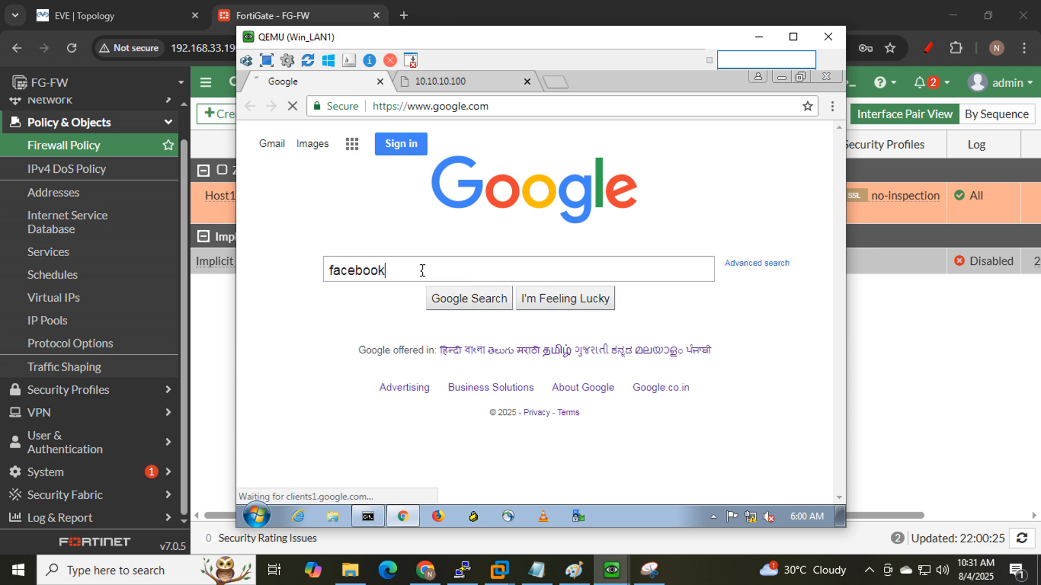
pyautogui.press('Return')
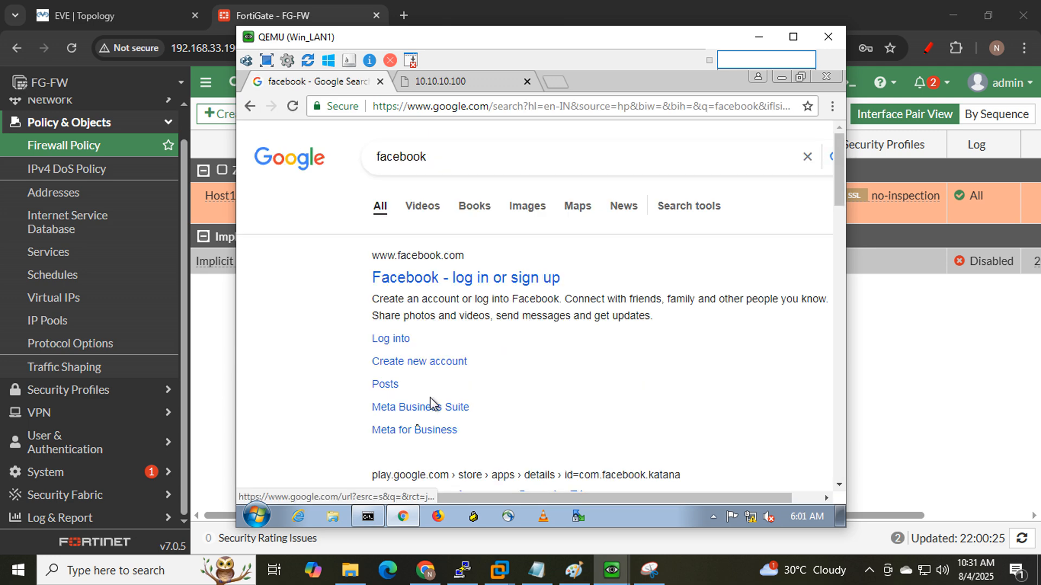
pyautogui.click(363, 517)
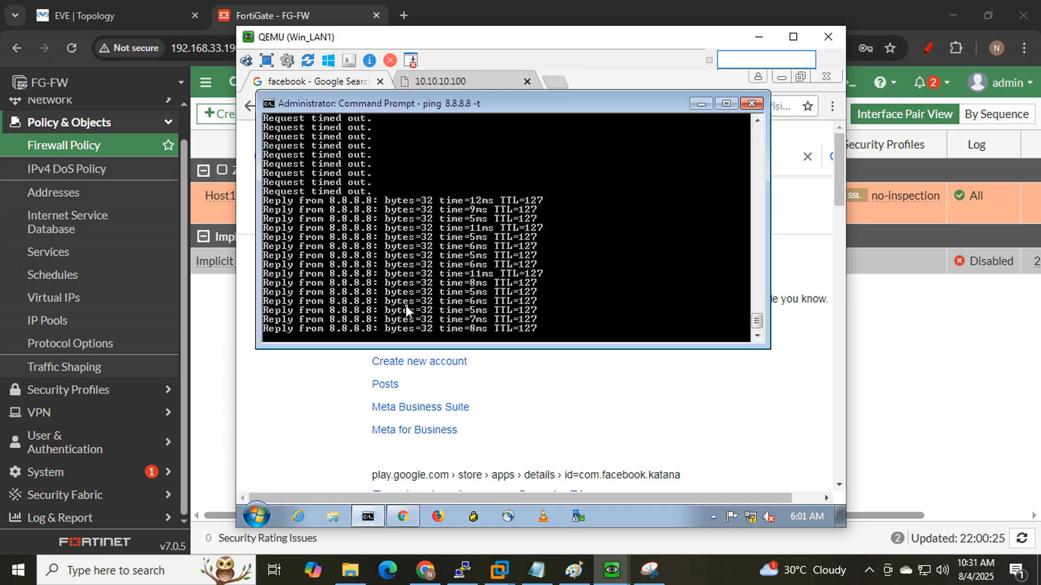
pyautogui.click(132, 12)
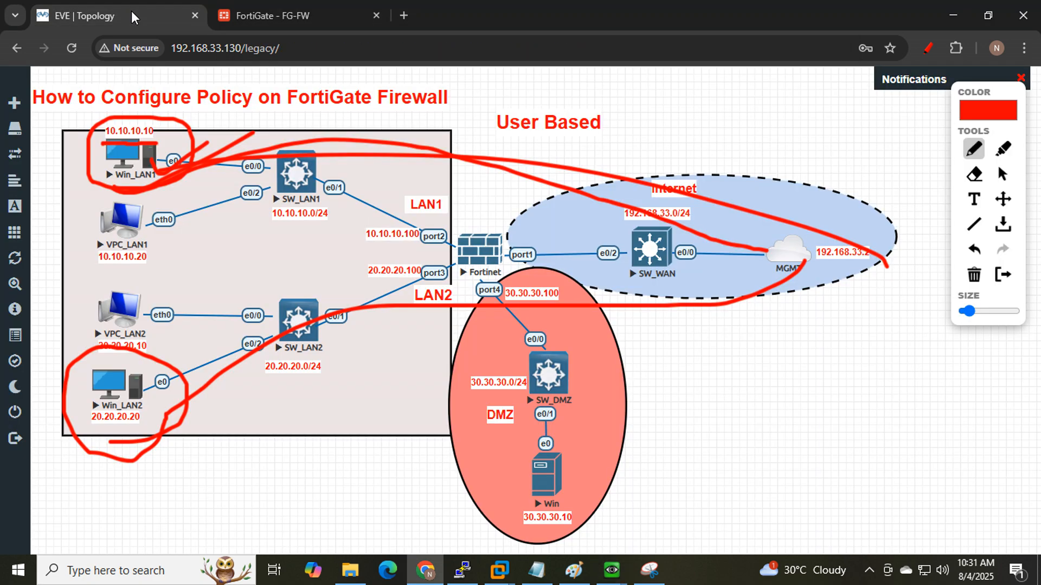
# - Tick Win_LAN1 on the diagram and confirm Win_LAN2 still can't load Facebook or ping 8.8.8.8
pyautogui.moveTo(124, 177); pyautogui.dragTo(211, 132)
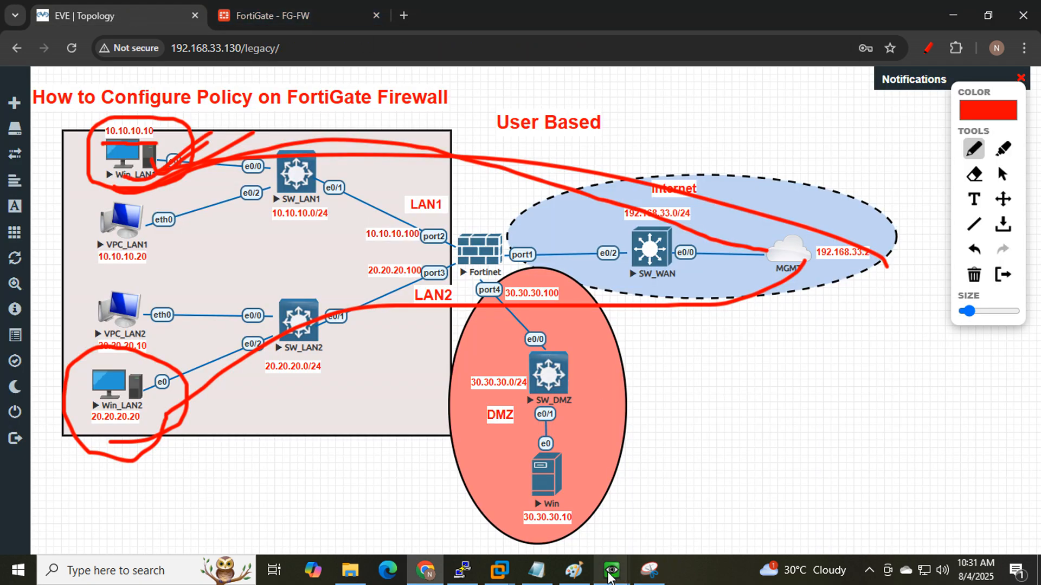
pyautogui.moveTo(611, 574)
pyautogui.click(636, 476)
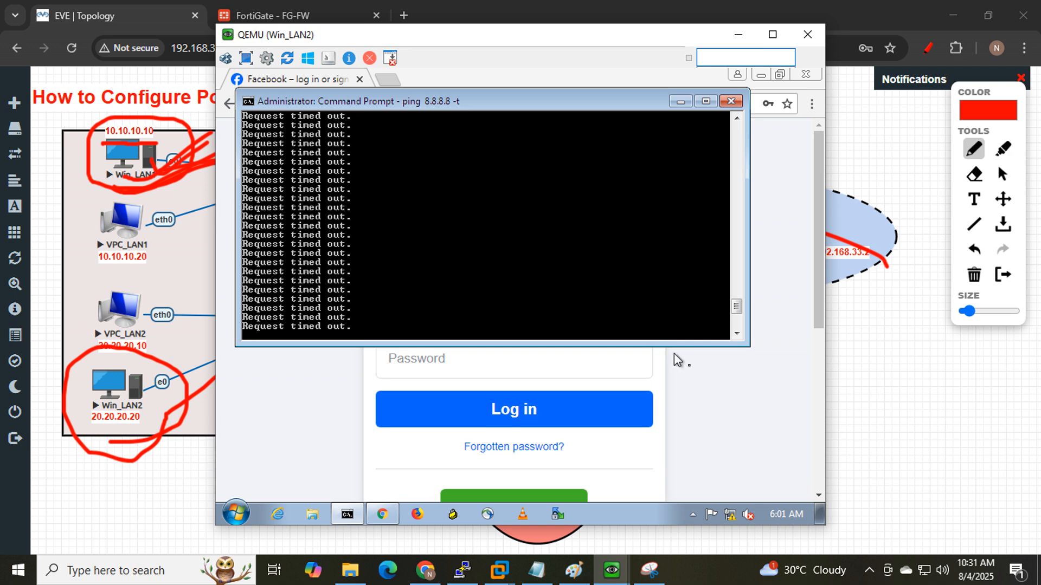
pyautogui.click(697, 367)
pyautogui.click(274, 105)
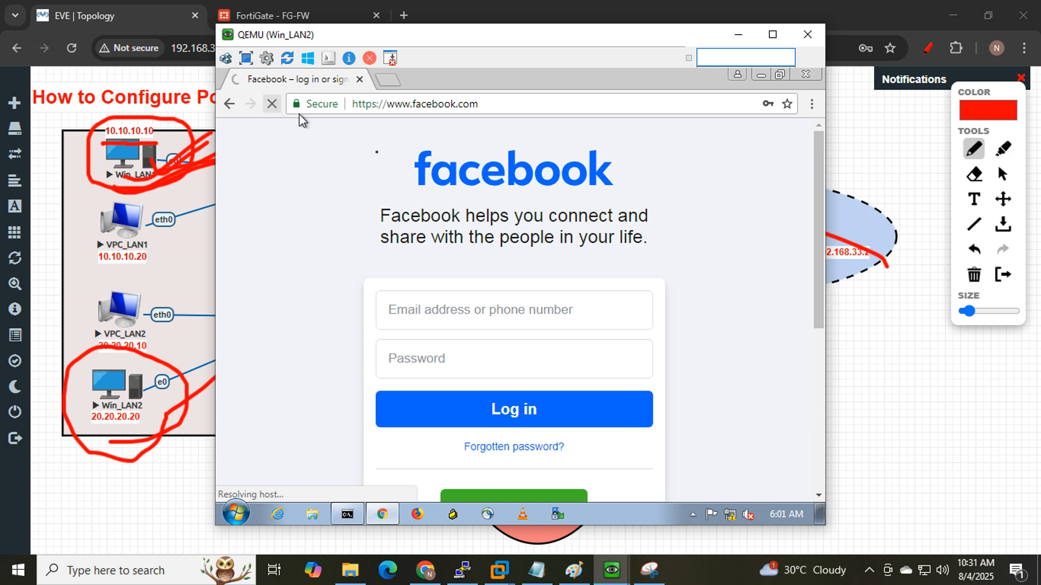
pyautogui.click(739, 35)
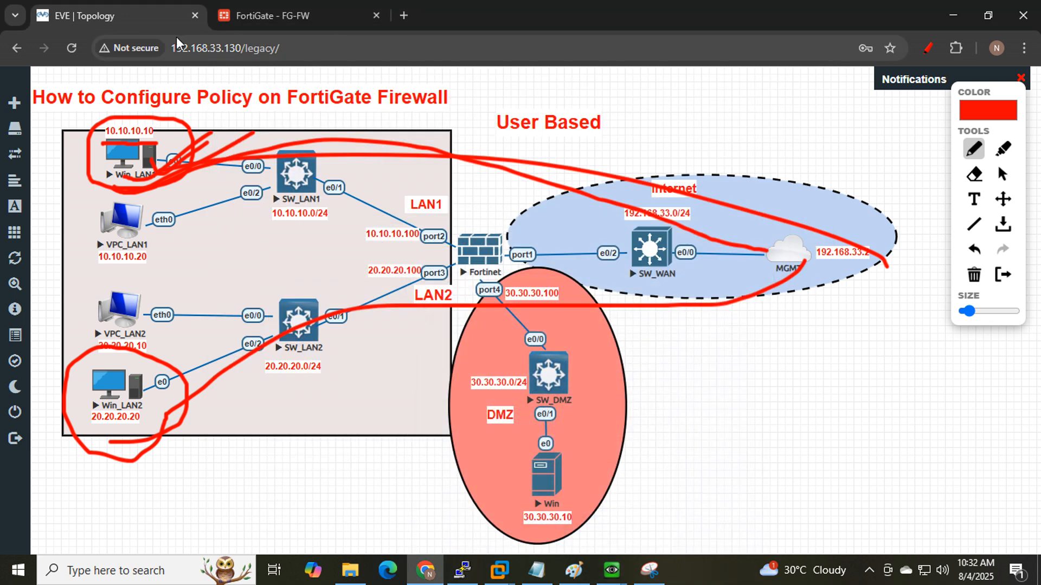
pyautogui.click(258, 23)
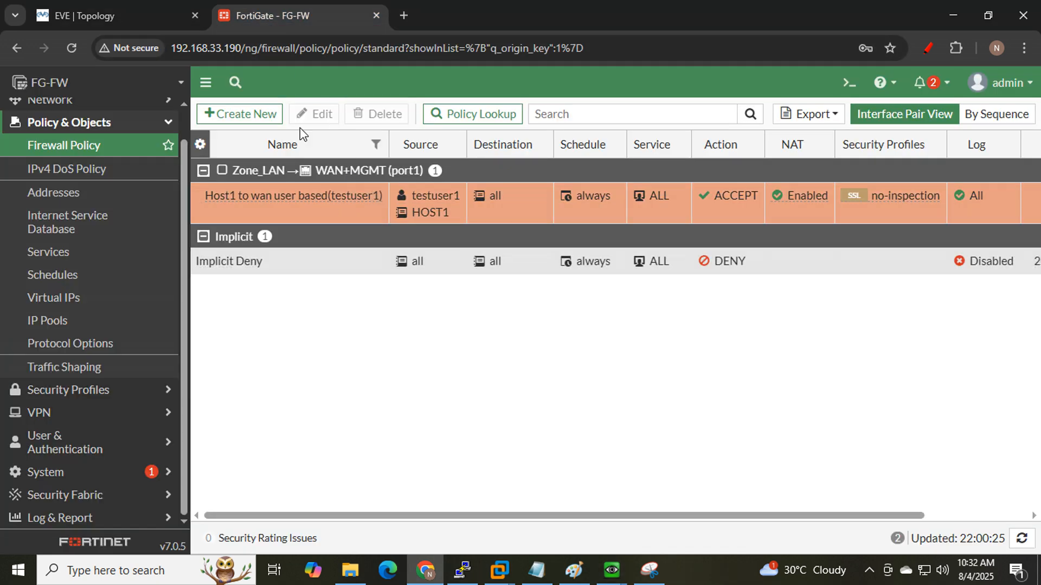
# - Start a new firewall policy named 'Host2 to internet(testuser2)'
pyautogui.click(239, 115)
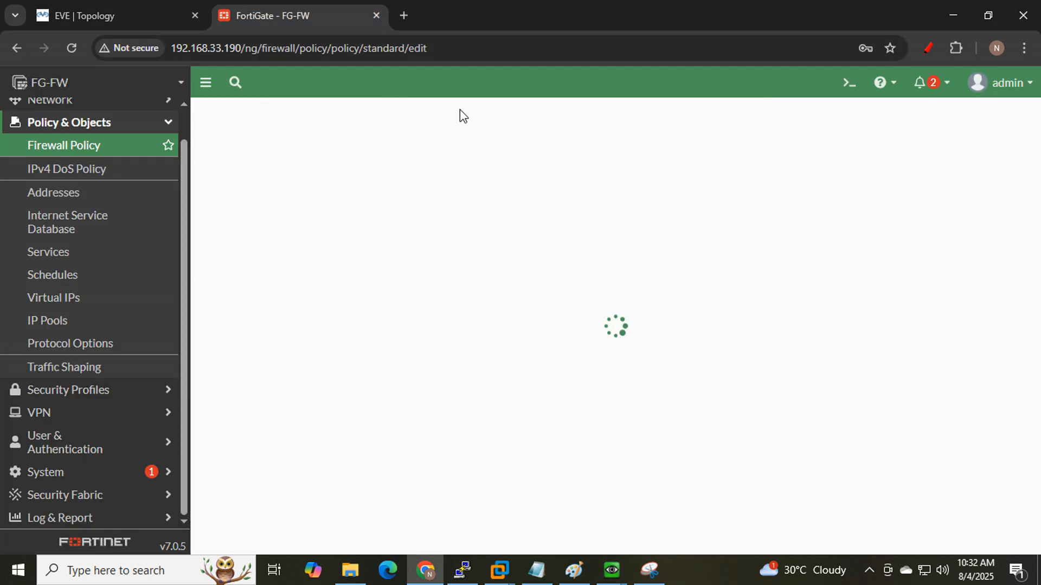
pyautogui.click(381, 160)
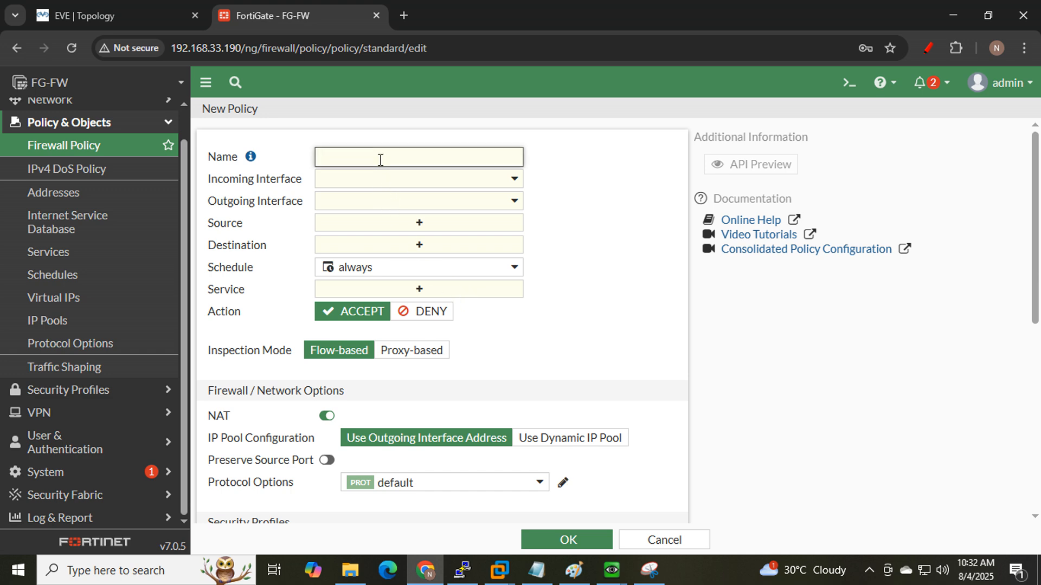
pyautogui.write('Host2 to internety')
pyautogui.write('testuser2)')
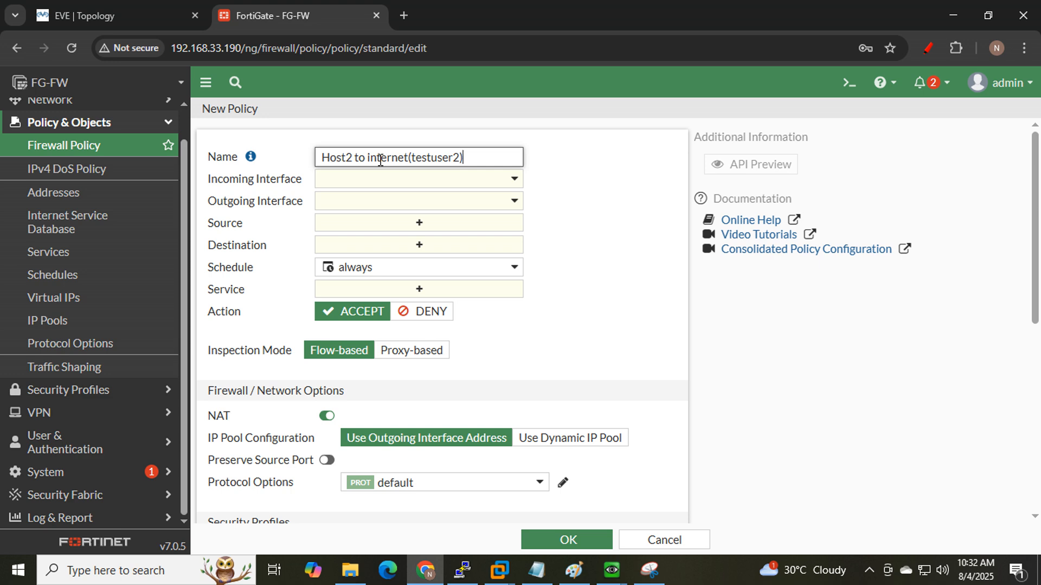
# - Set the incoming interface to Zone_LAN and the outgoing interface to WAN+MGMT (port1)
pyautogui.click(392, 182)
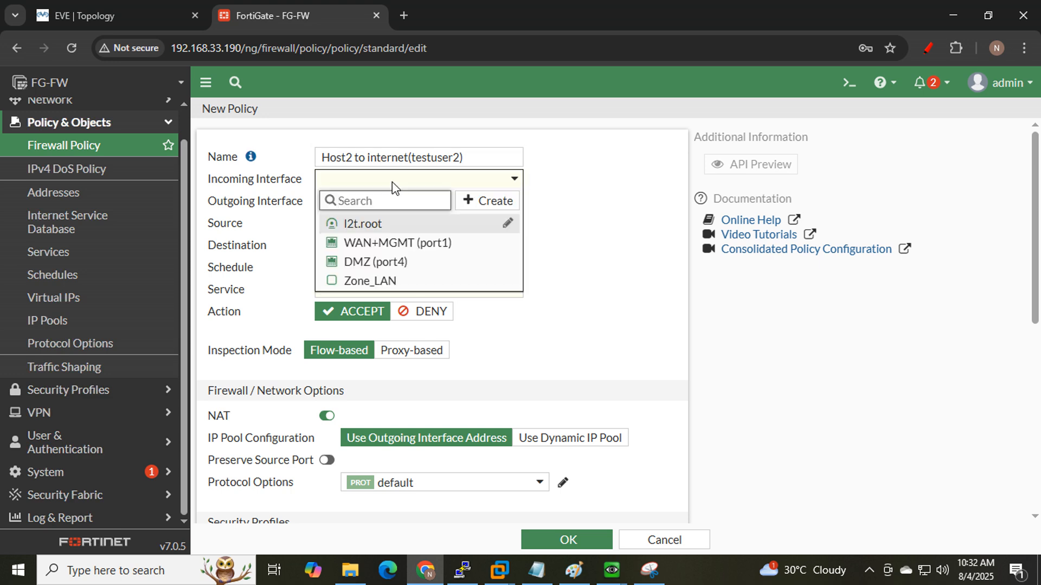
pyautogui.click(383, 281)
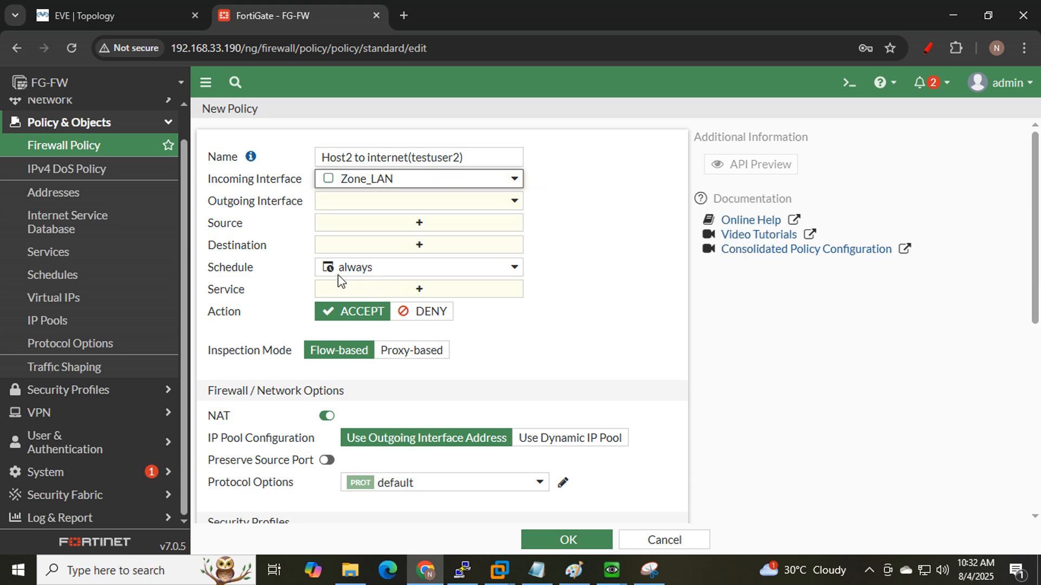
pyautogui.click(146, 8)
pyautogui.moveTo(421, 346)
pyautogui.mouseDown()
pyautogui.moveTo(415, 191)
pyautogui.moveTo(416, 356)
pyautogui.mouseUp()
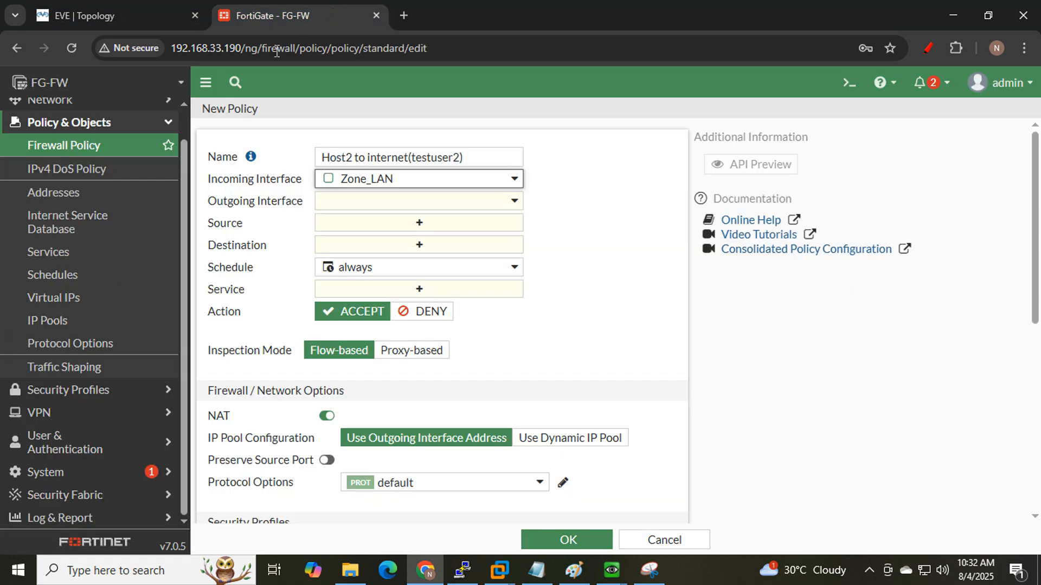
pyautogui.click(345, 12)
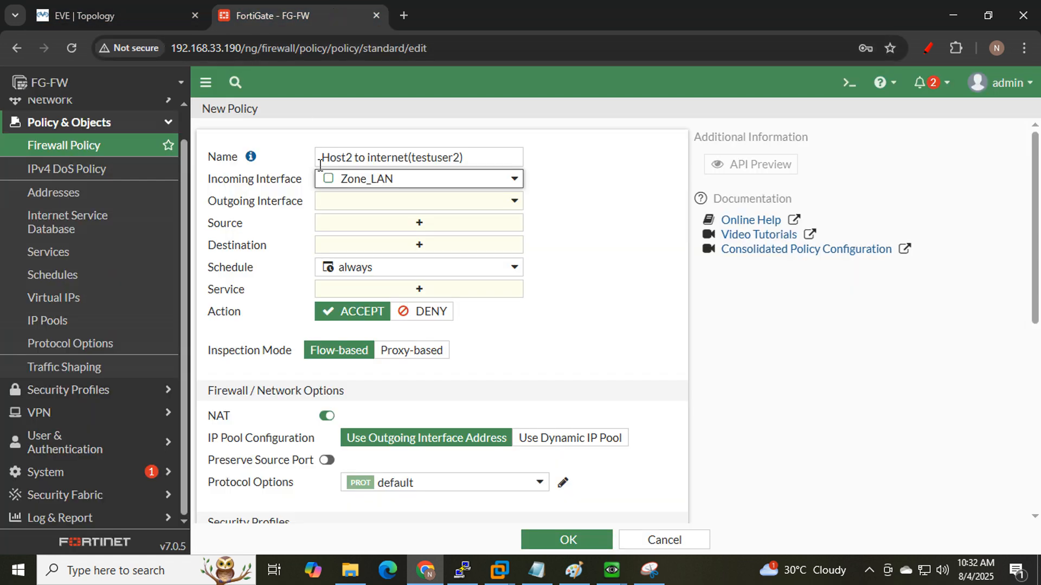
pyautogui.click(358, 210)
pyautogui.click(384, 265)
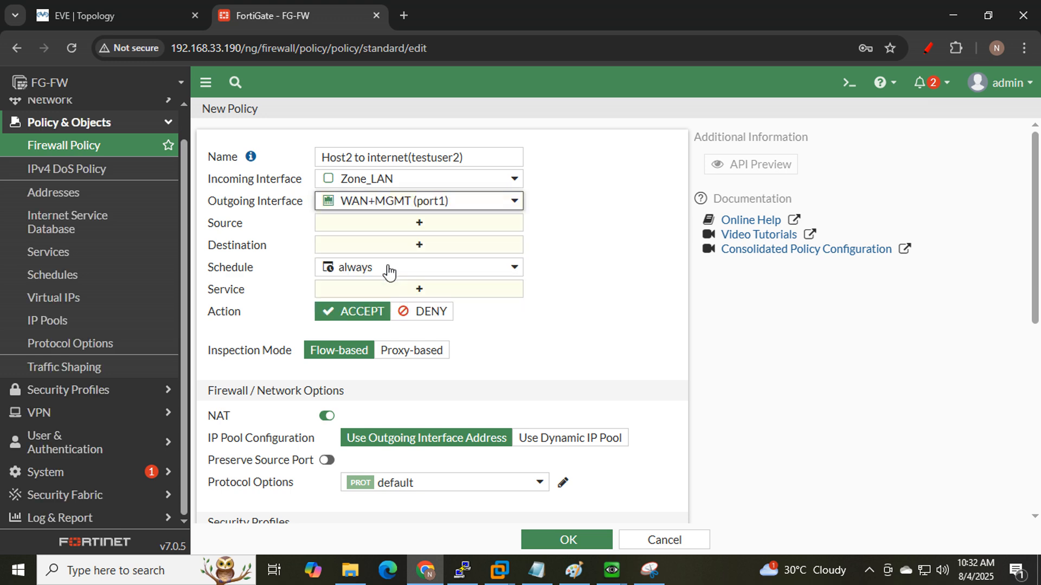
# - Add testuser2 from the User list as the policy source, checking Win_LAN2's 20.20.20.20 on the topology
pyautogui.click(418, 227)
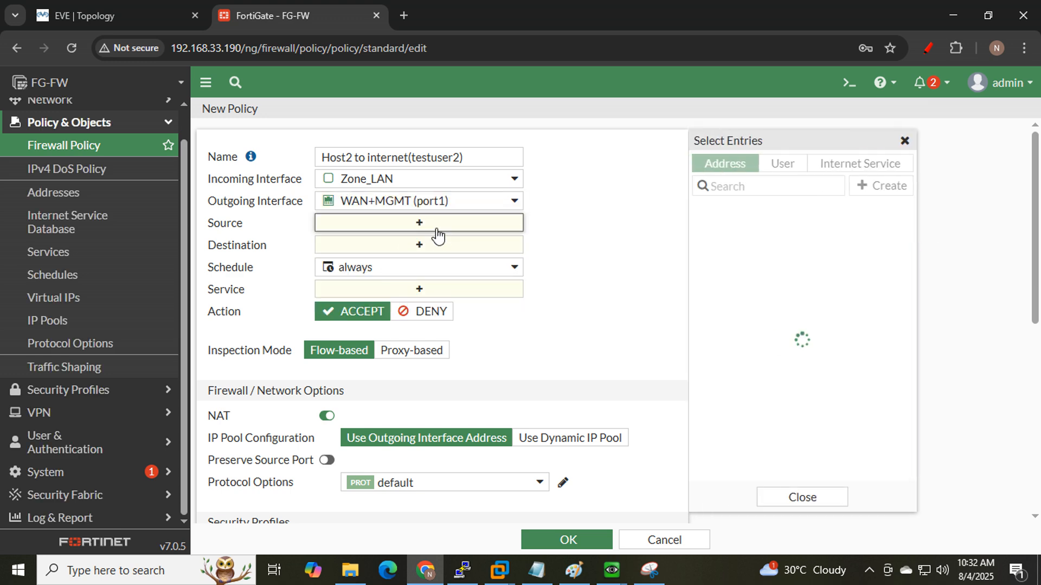
pyautogui.click(771, 168)
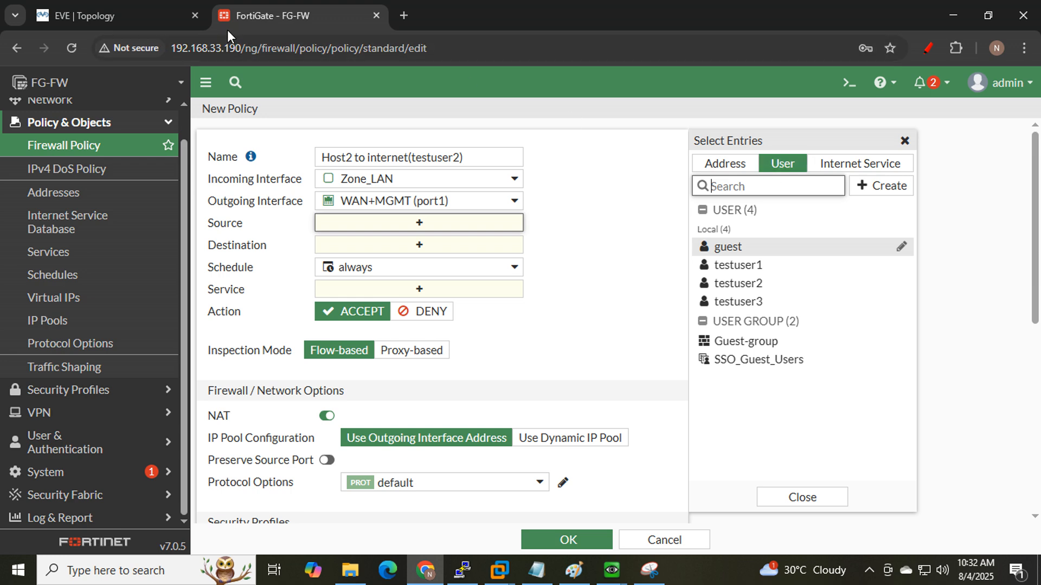
pyautogui.click(108, 15)
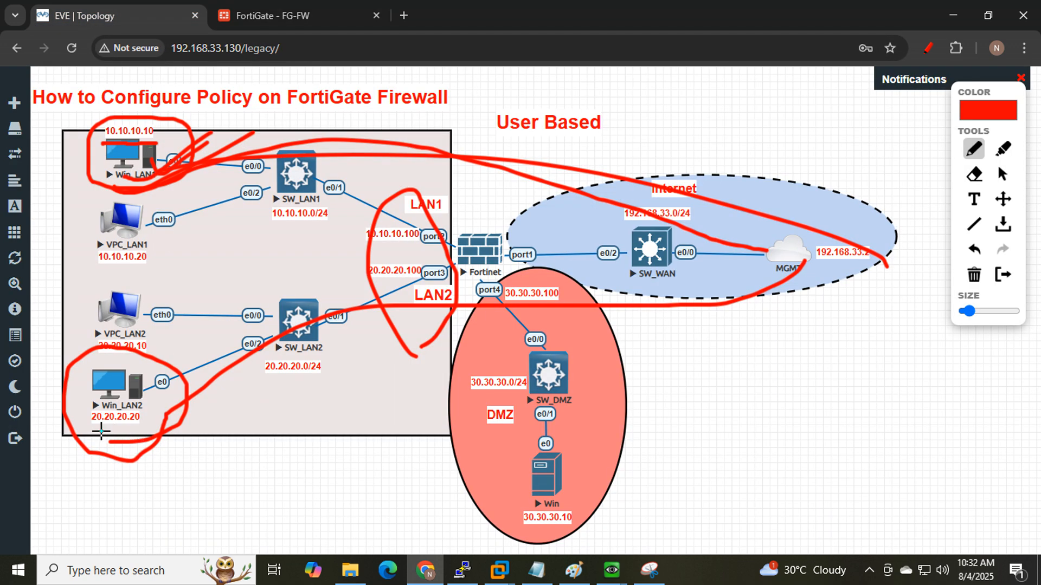
pyautogui.moveTo(101, 432); pyautogui.dragTo(185, 369)
pyautogui.moveTo(88, 428); pyautogui.dragTo(140, 431)
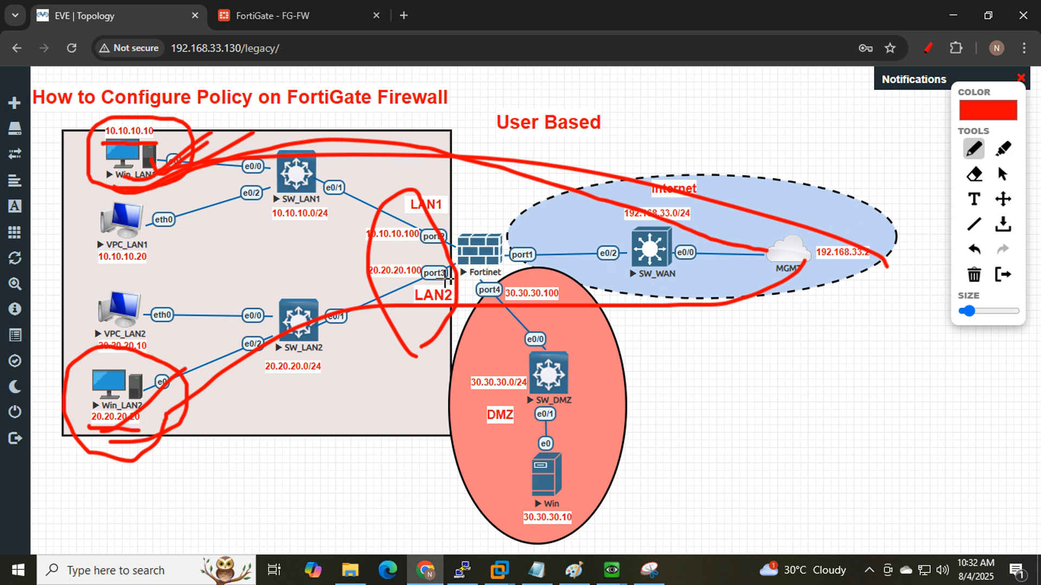
pyautogui.click(277, 13)
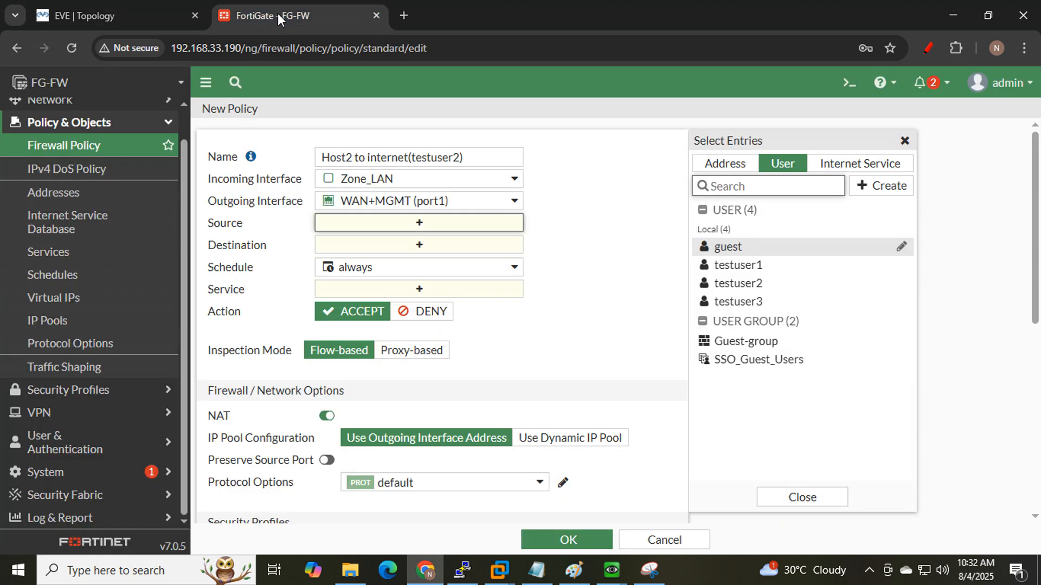
pyautogui.click(759, 286)
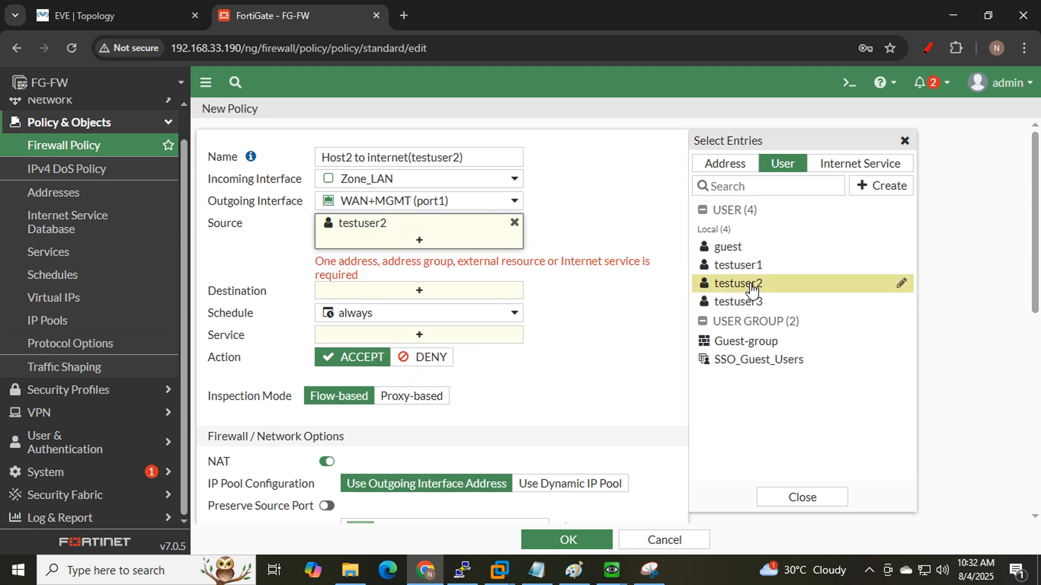
pyautogui.click(591, 290)
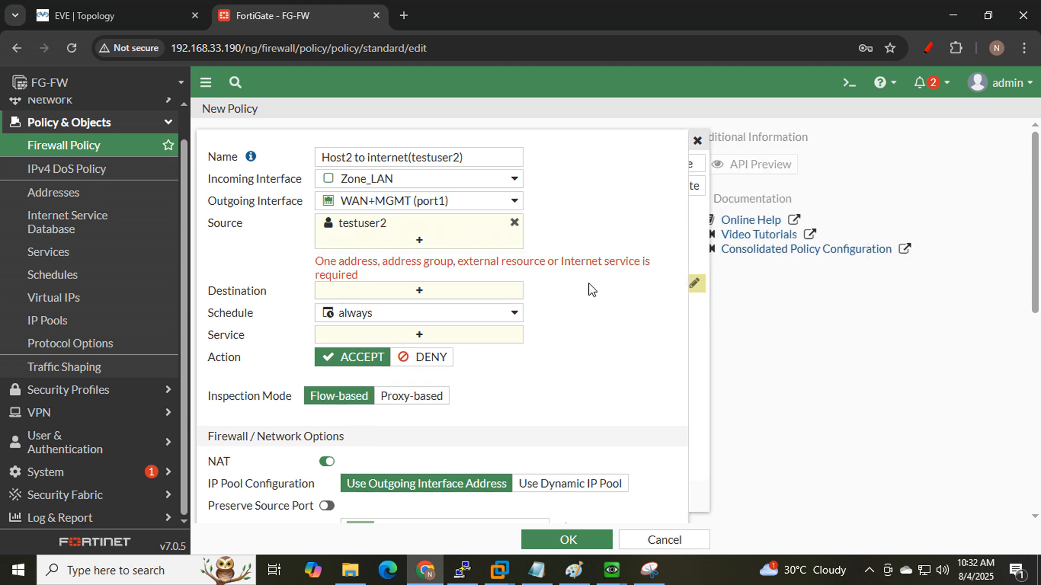
pyautogui.click(419, 240)
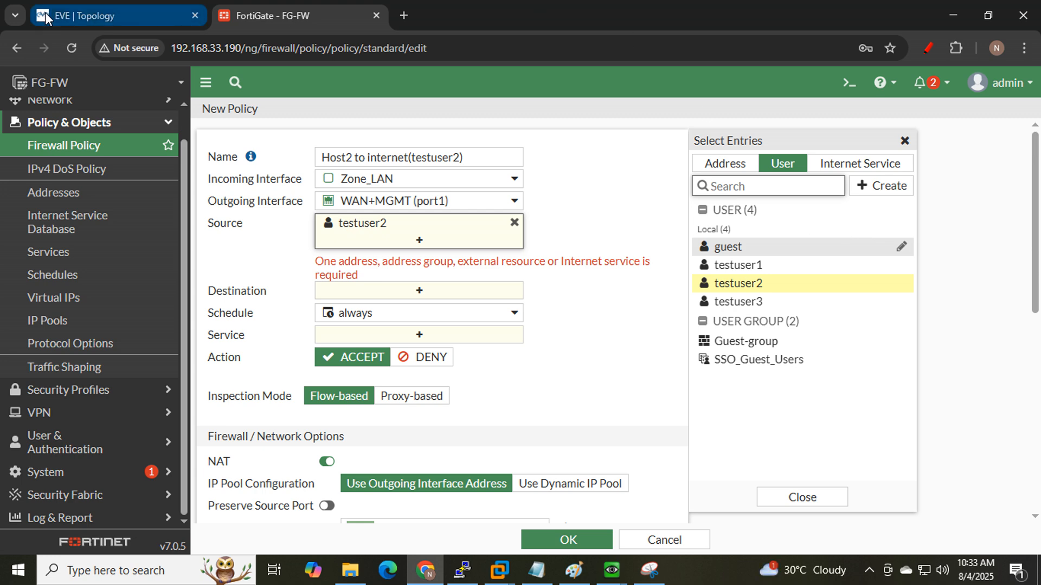
# - Add the Host2_MAC address as a second policy source
pyautogui.click(734, 172)
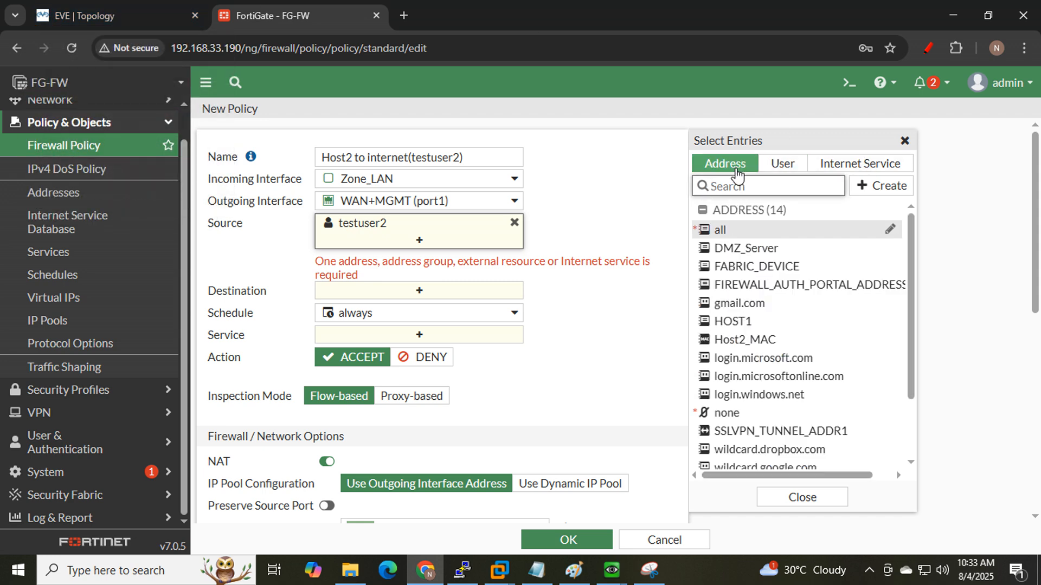
pyautogui.moveTo(818, 339)
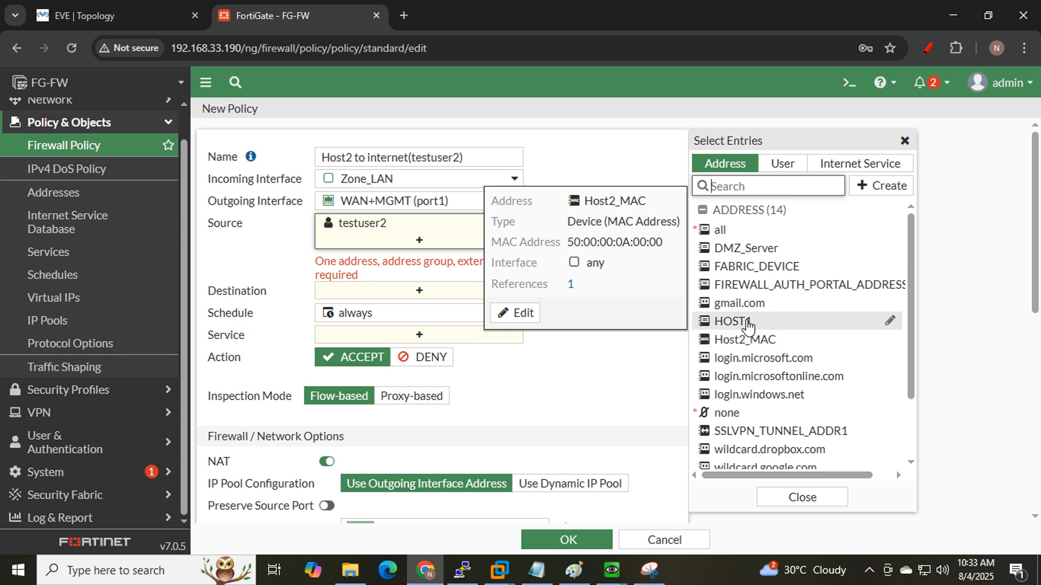
pyautogui.moveTo(747, 323)
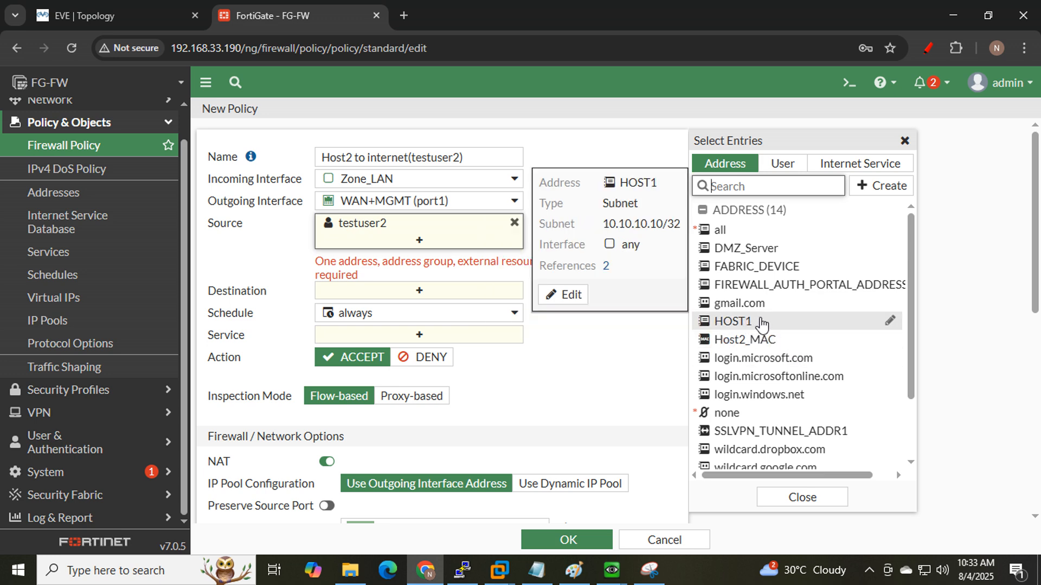
pyautogui.moveTo(764, 350)
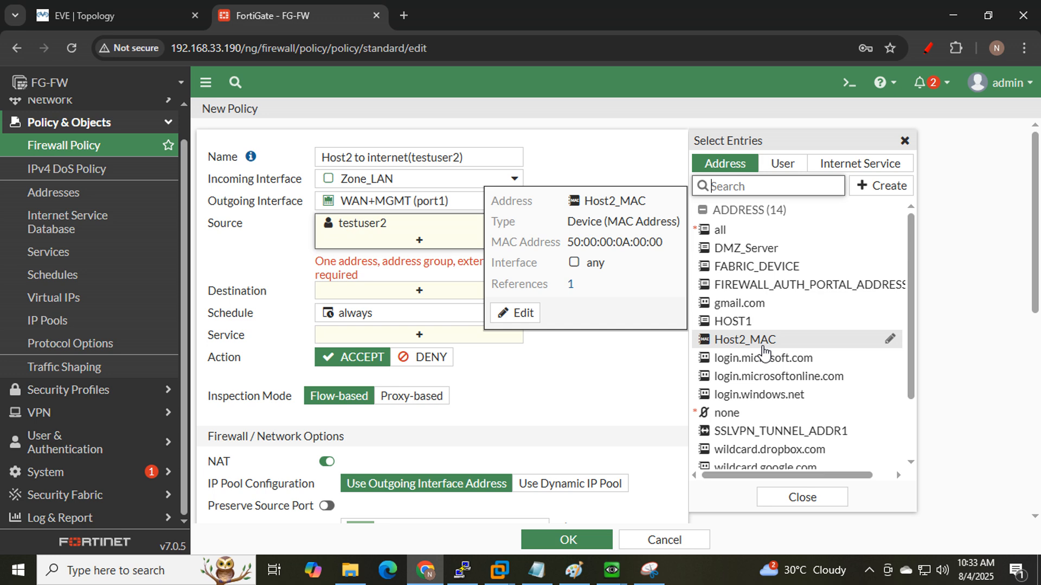
pyautogui.click(764, 347)
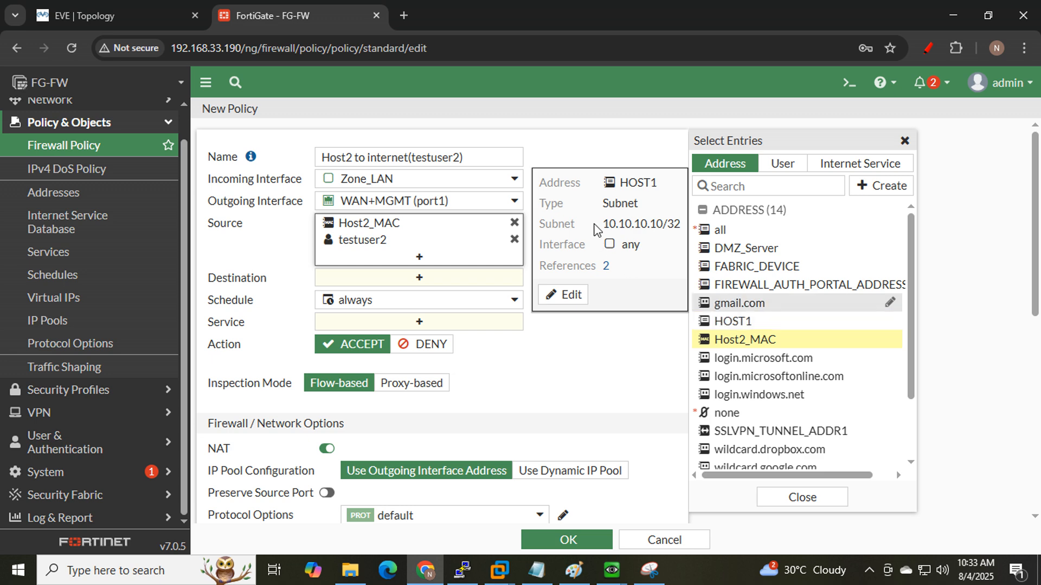
pyautogui.moveTo(603, 224); pyautogui.dragTo(659, 224)
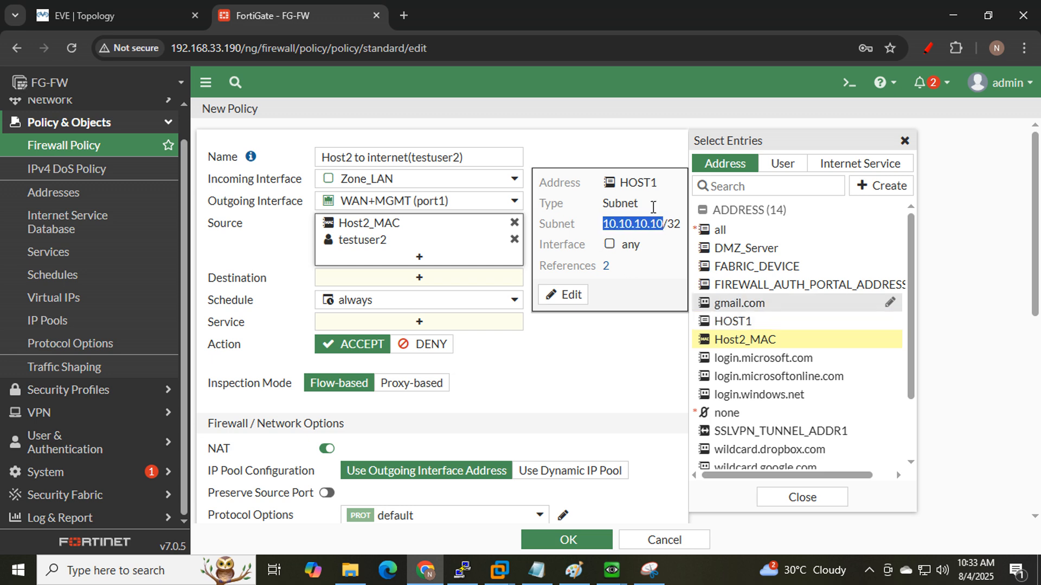
pyautogui.click(93, 16)
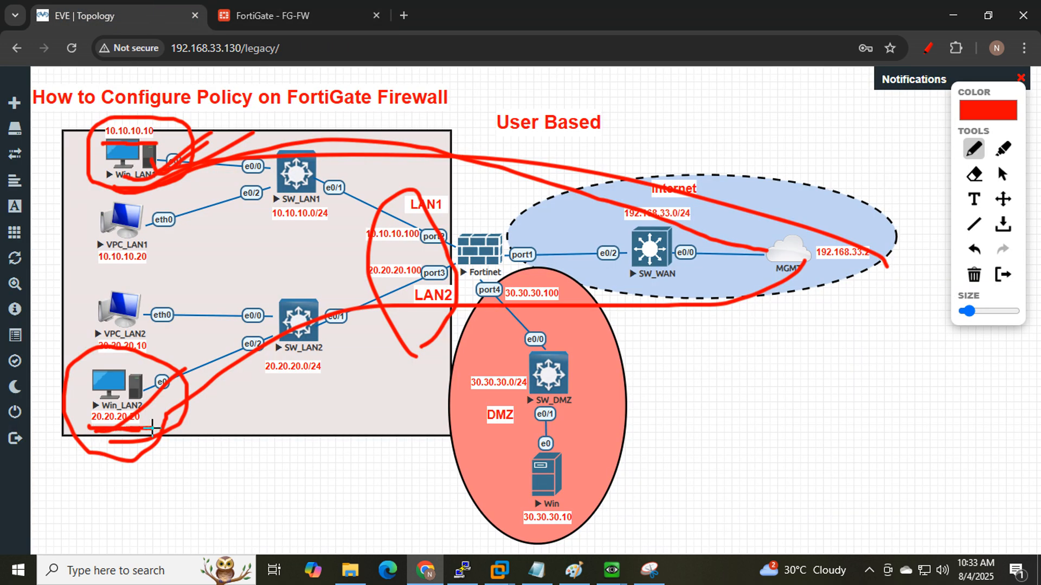
pyautogui.click(285, 15)
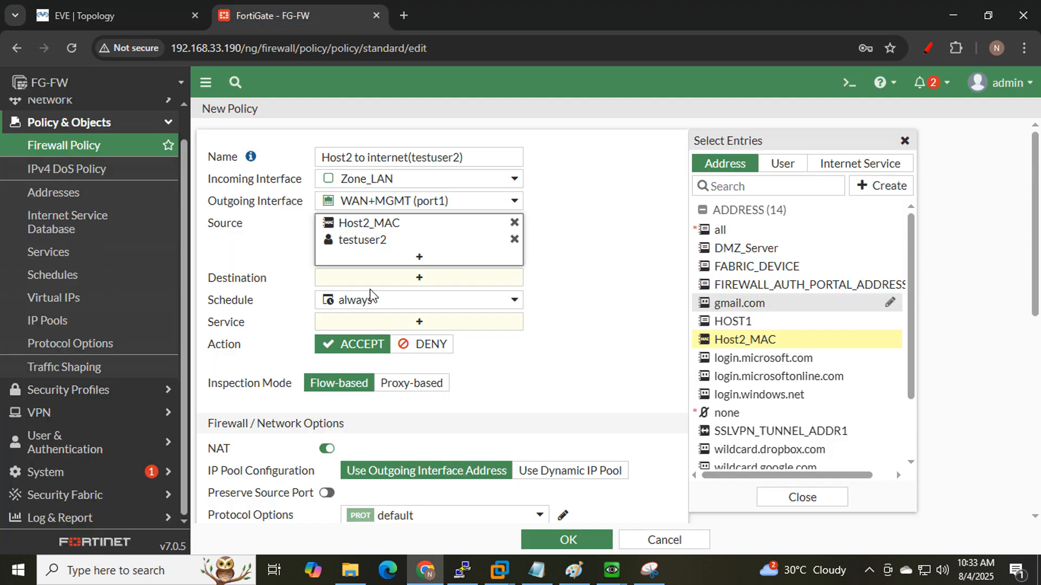
# - Set destination all, service ALL, log all sessions, and save the policy
pyautogui.click(382, 279)
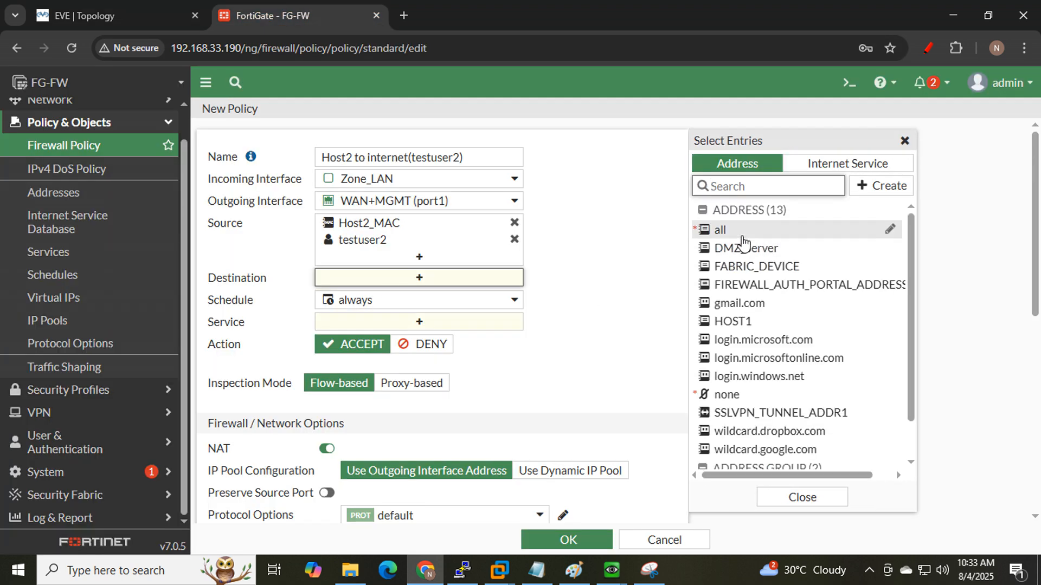
pyautogui.click(705, 231)
pyautogui.click(401, 341)
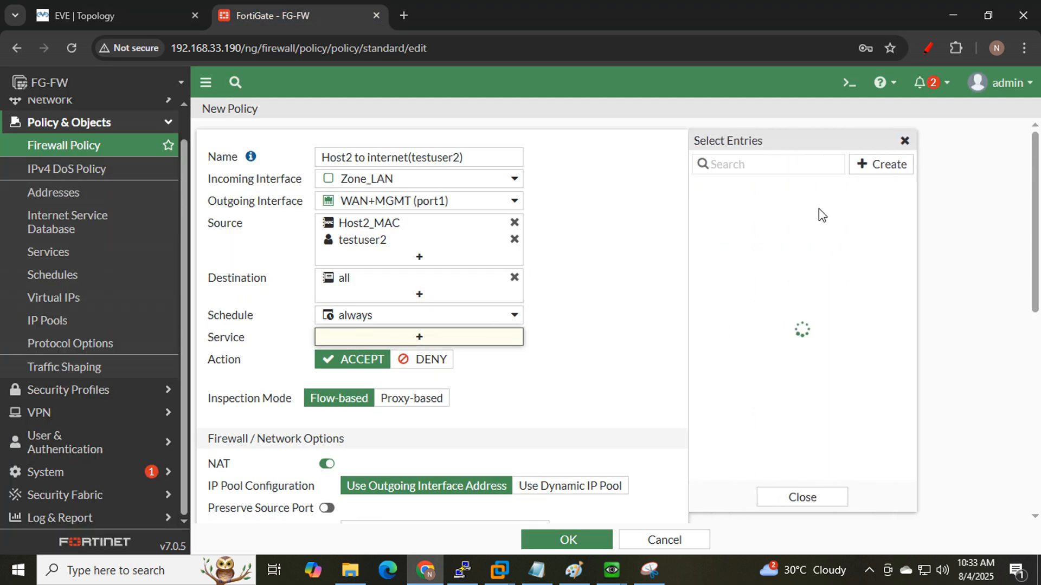
pyautogui.click(718, 227)
pyautogui.scroll(-2, 572, 353)
pyautogui.scroll(-6, 573, 352)
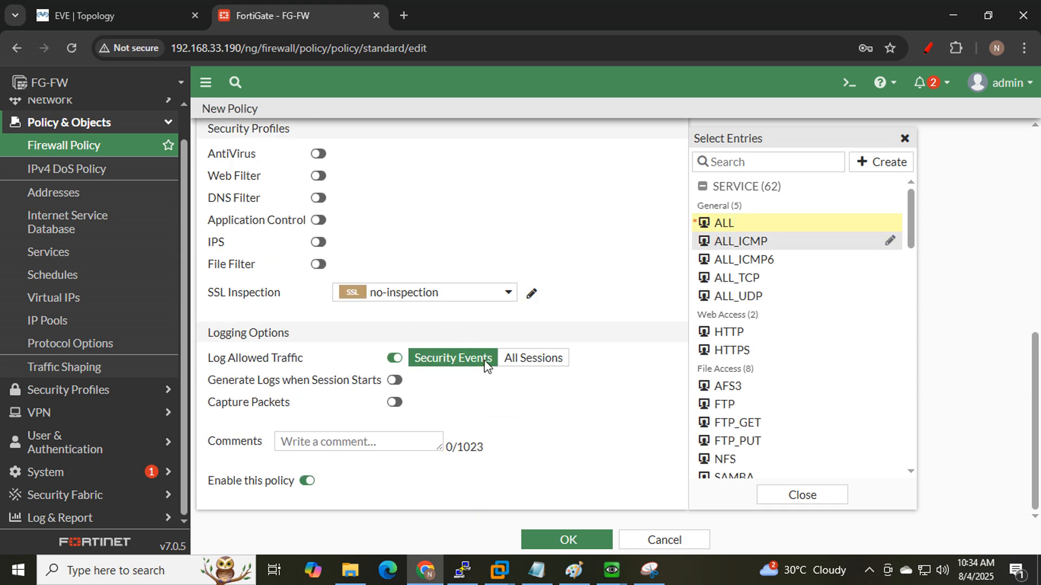
pyautogui.click(533, 359)
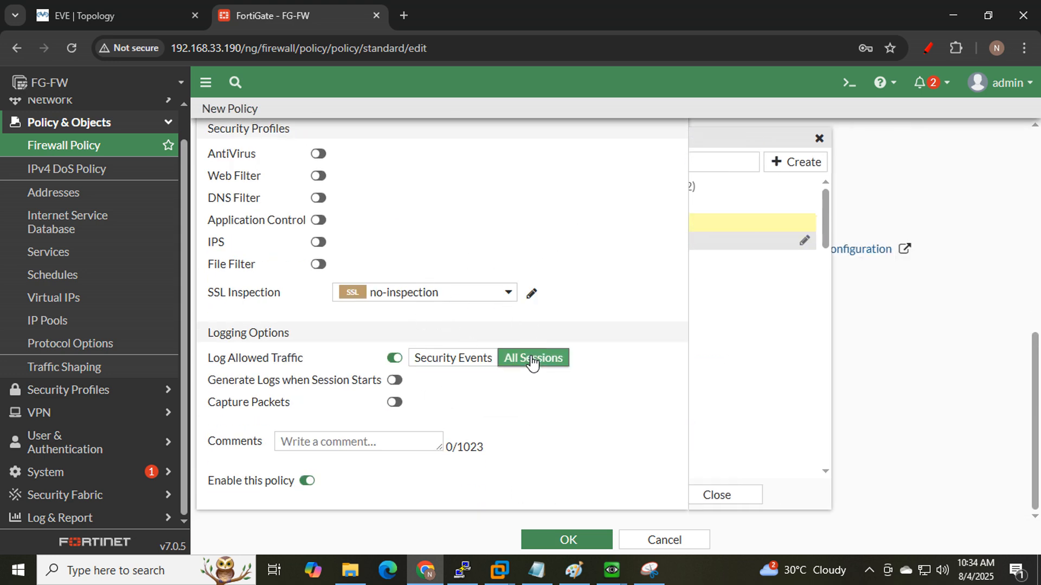
pyautogui.click(568, 541)
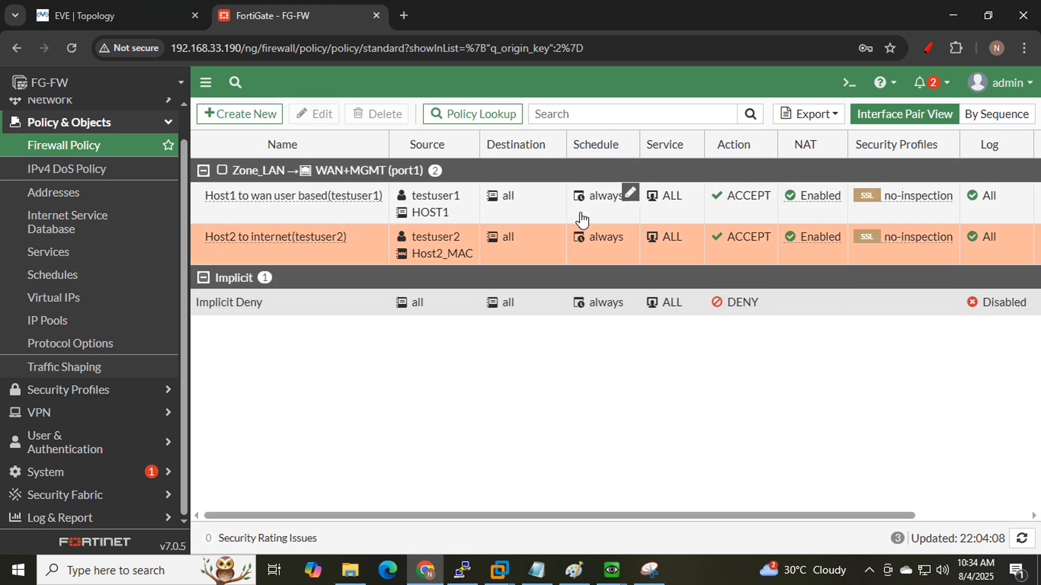
# - On Win_LAN2, reload to reach the captive portal and log in as testuser1, which fails
pyautogui.click(603, 575)
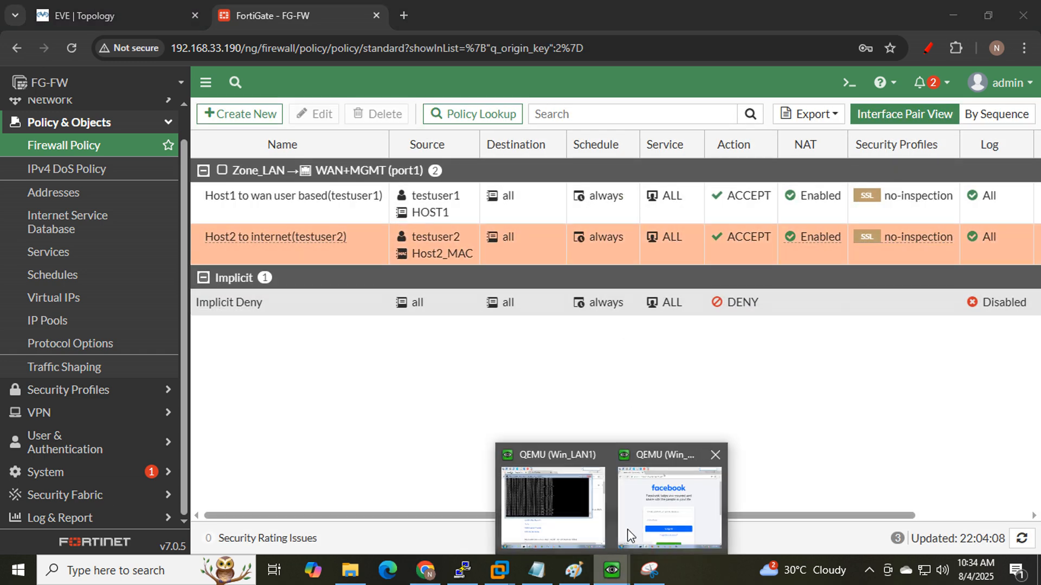
pyautogui.click(629, 532)
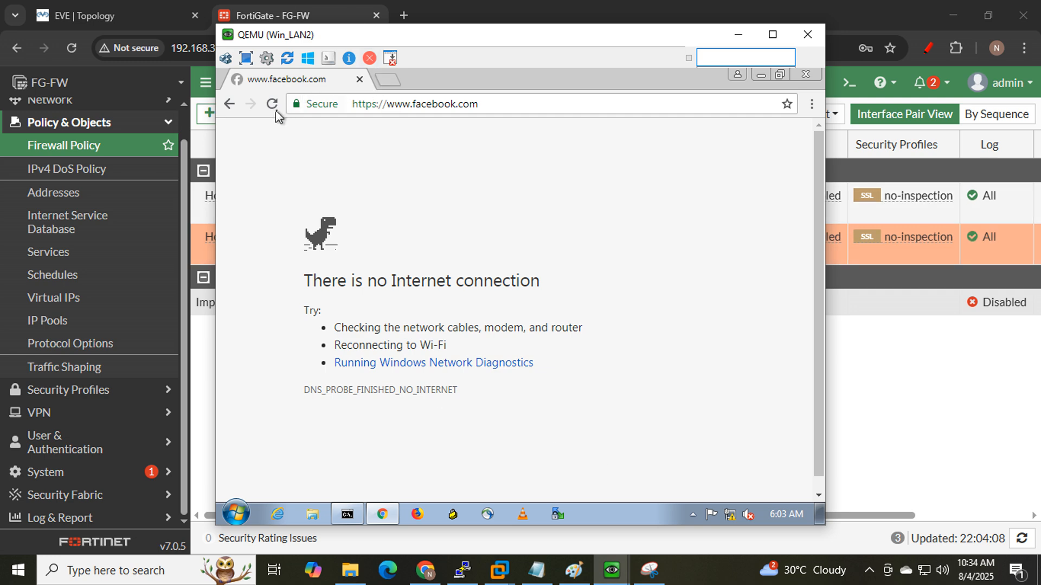
pyautogui.click(272, 108)
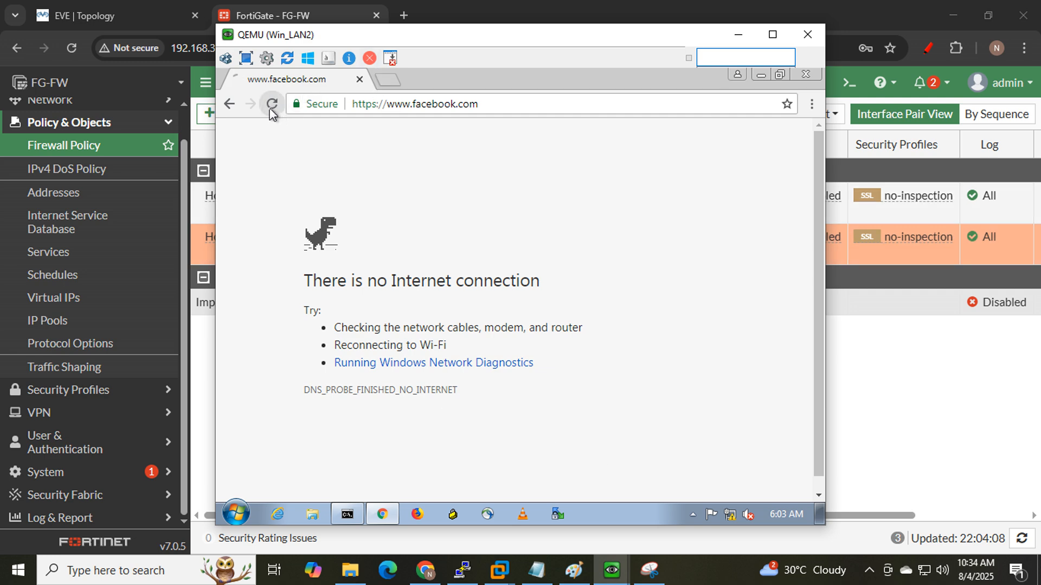
pyautogui.click(271, 110)
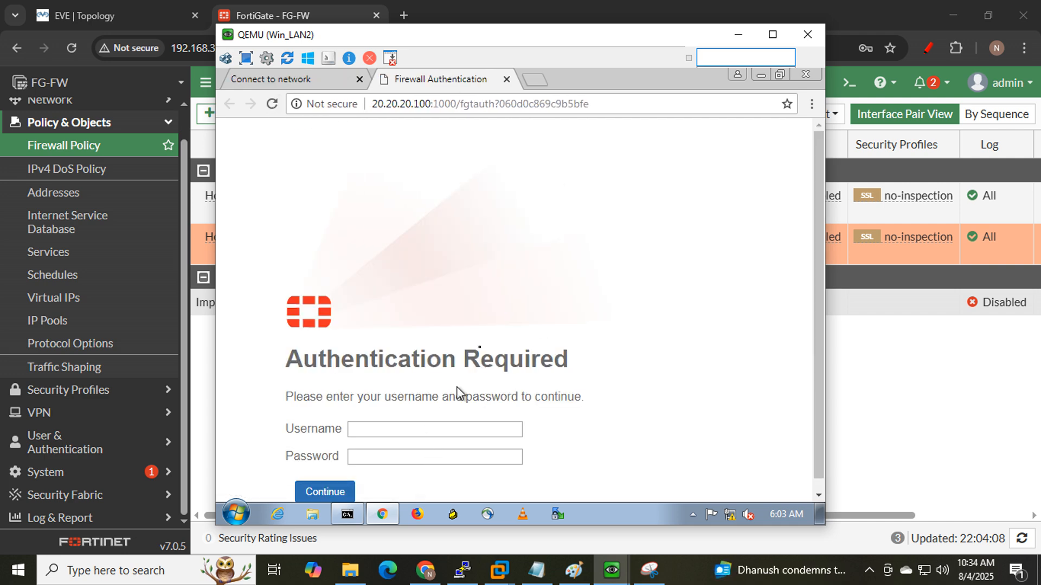
pyautogui.click(427, 417)
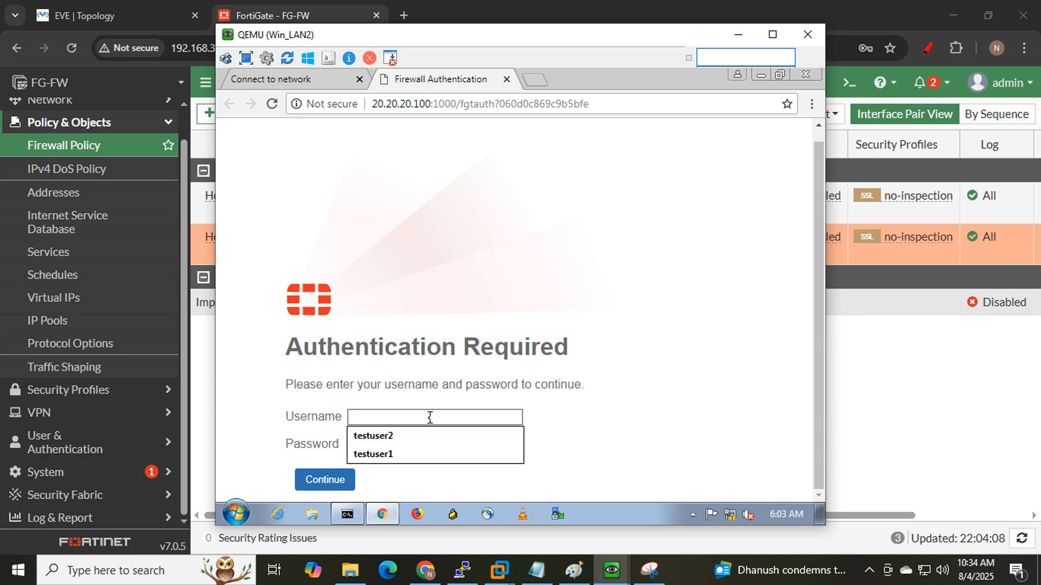
pyautogui.click(415, 437)
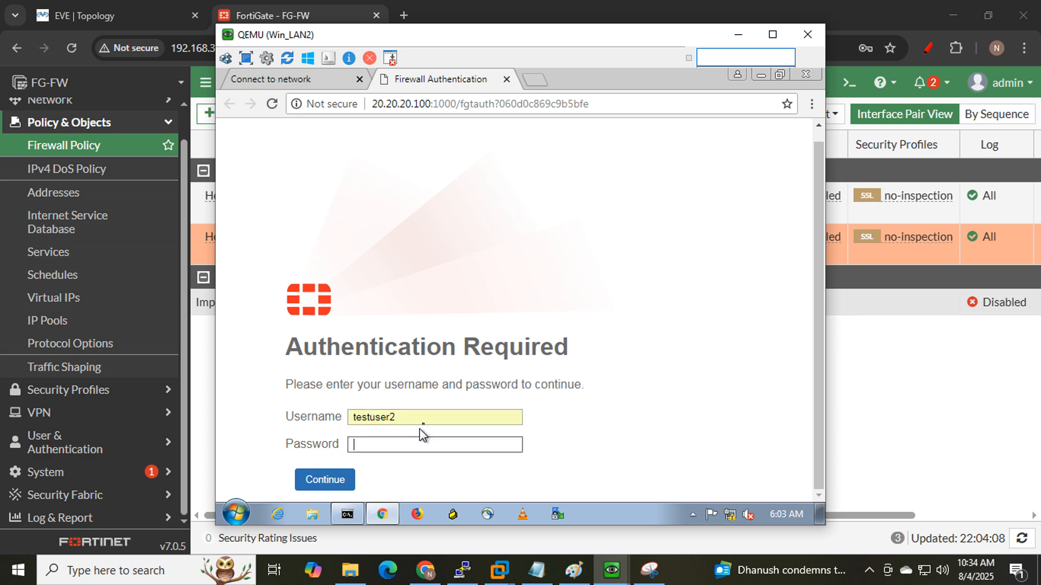
pyautogui.click(424, 417)
pyautogui.press('BackSpace')
pyautogui.write('1')
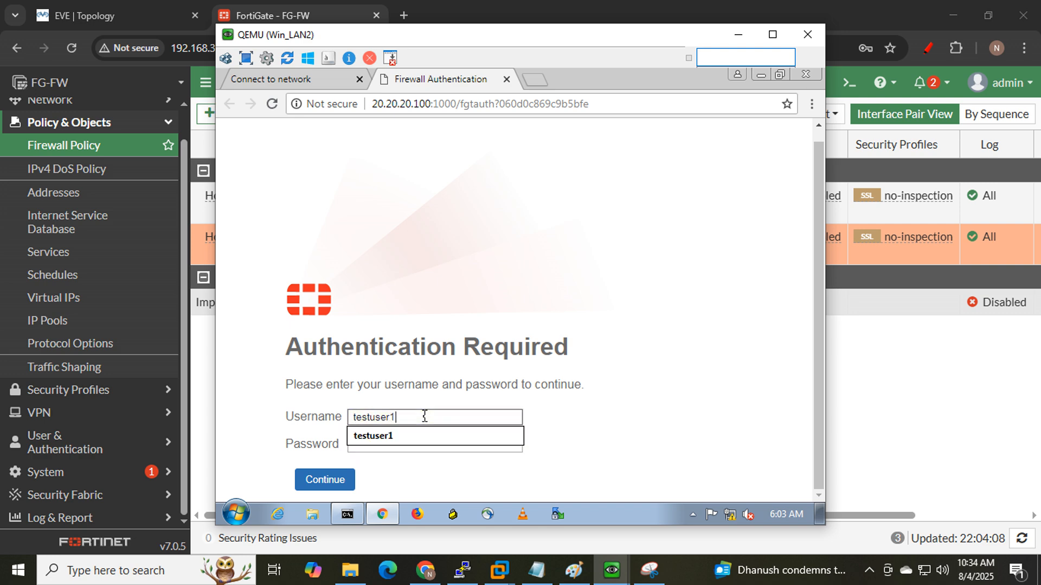
pyautogui.press('Tab')
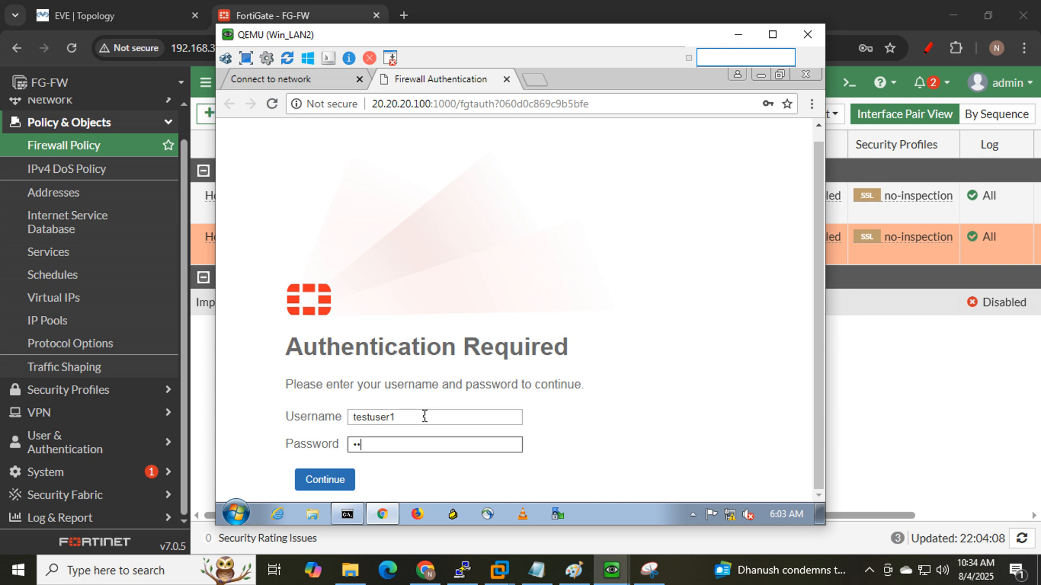
pyautogui.press('Return')
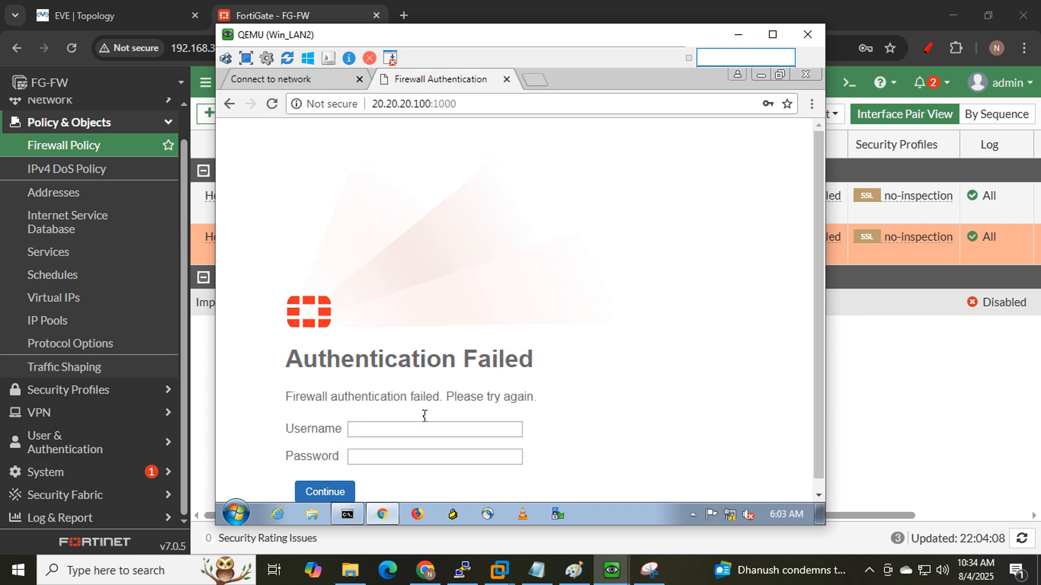
pyautogui.moveTo(543, 360); pyautogui.dragTo(454, 360)
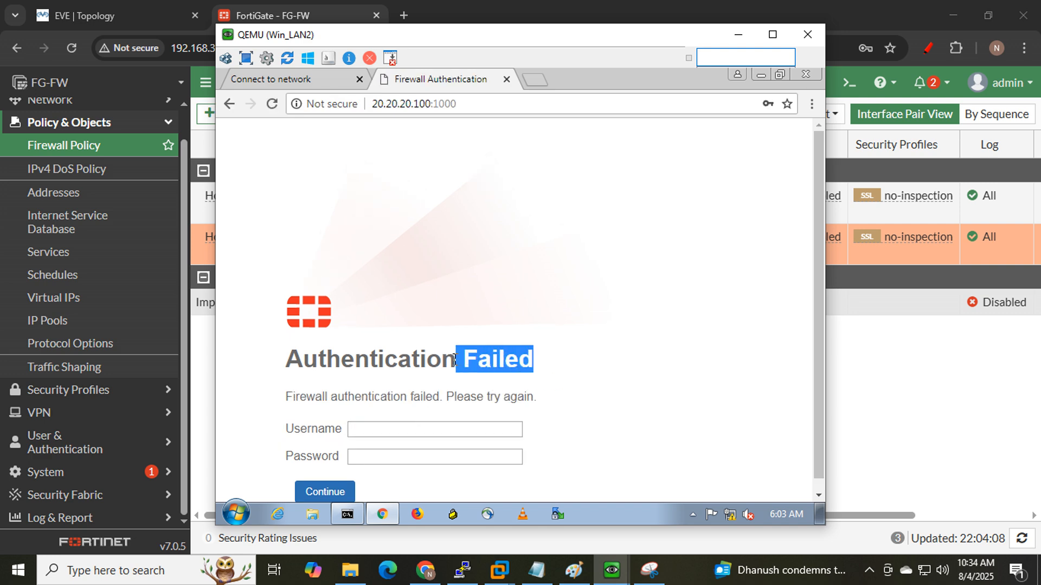
# - Retry the portal login as testuser2, then return to the FortiGate policy list
pyautogui.click(380, 431)
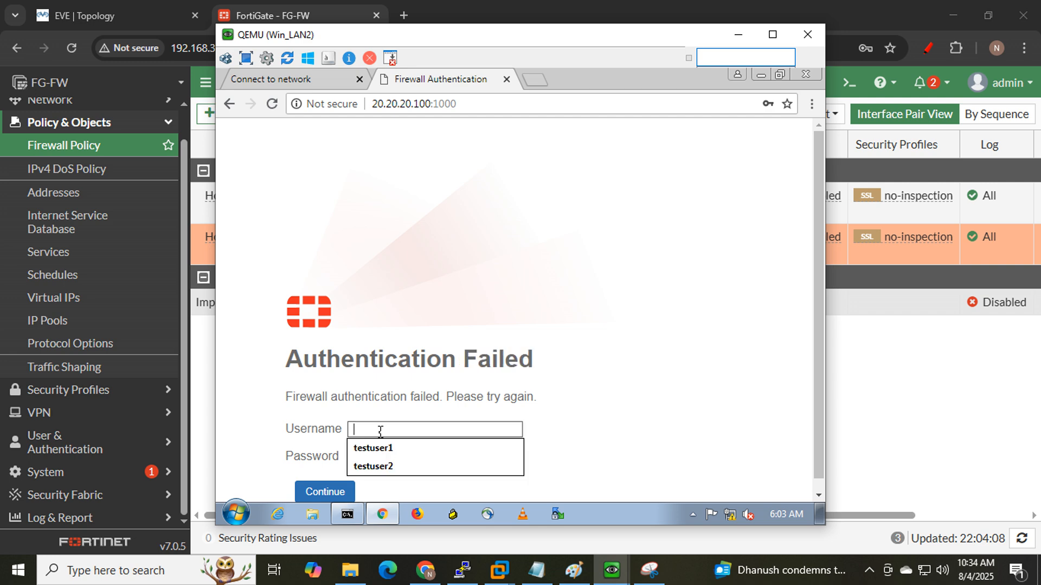
pyautogui.click(394, 467)
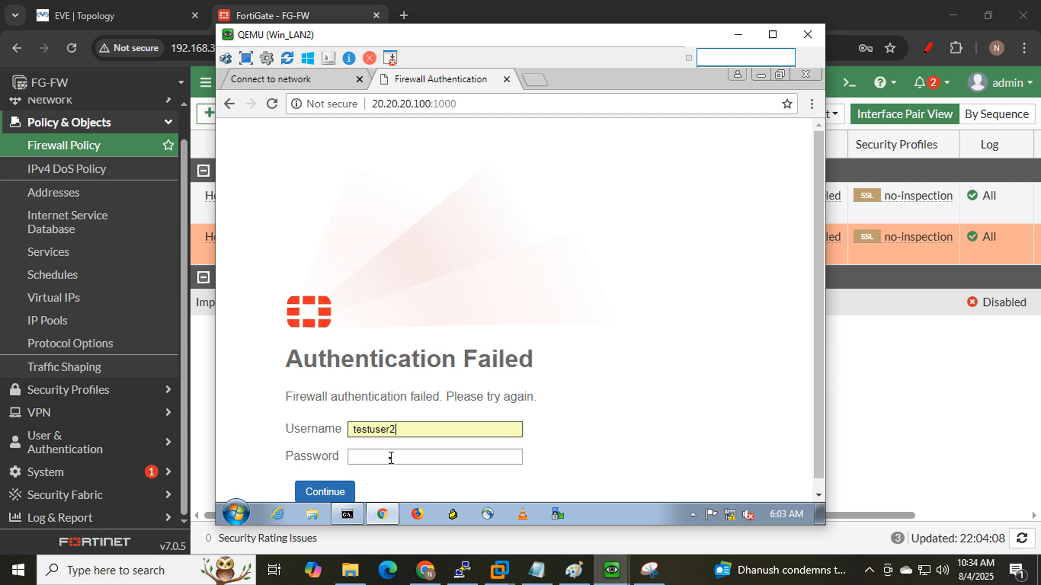
pyautogui.click(389, 457)
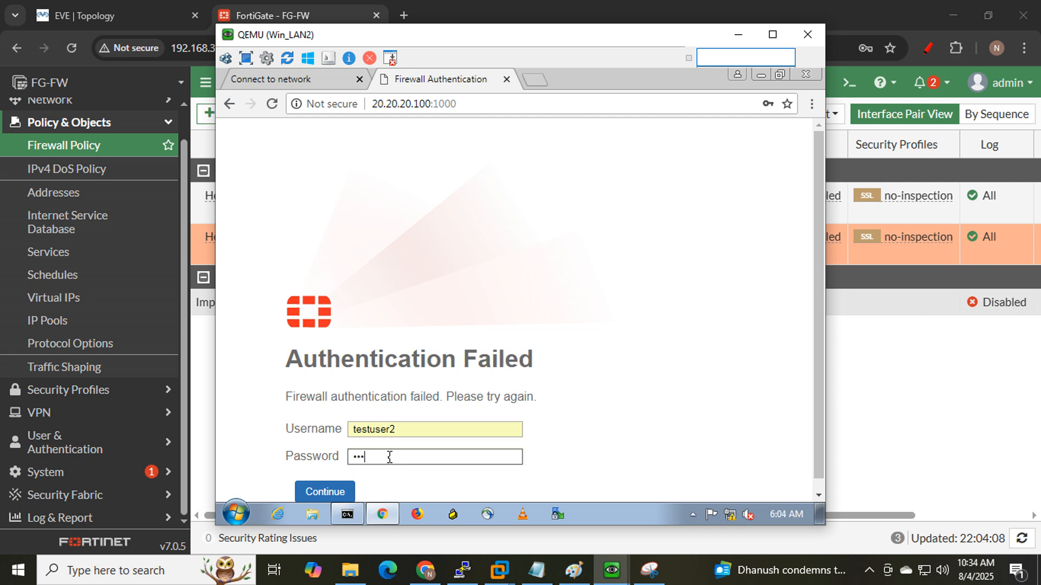
pyautogui.click(320, 492)
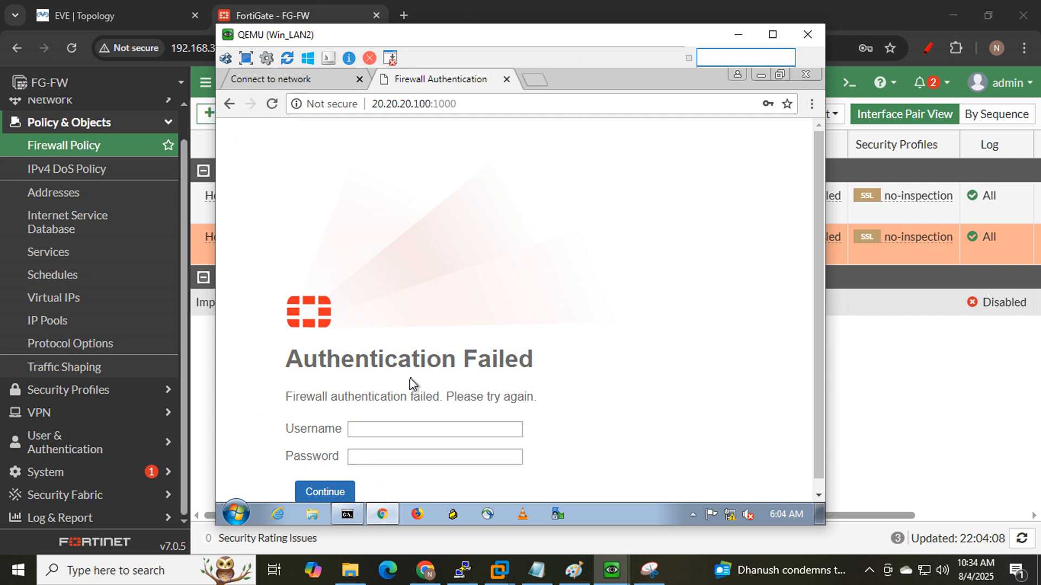
pyautogui.click(391, 432)
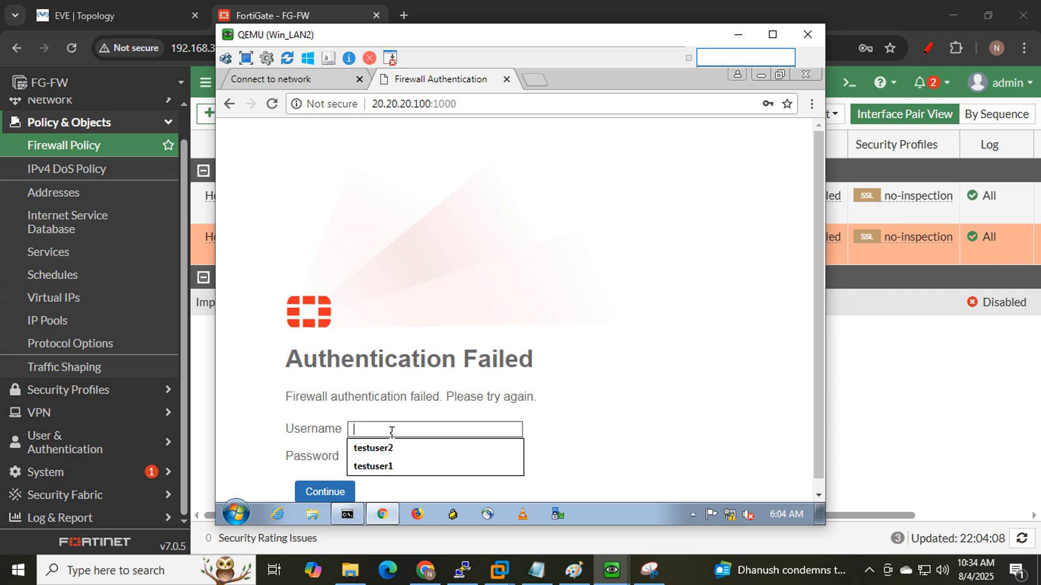
pyautogui.click(334, 2)
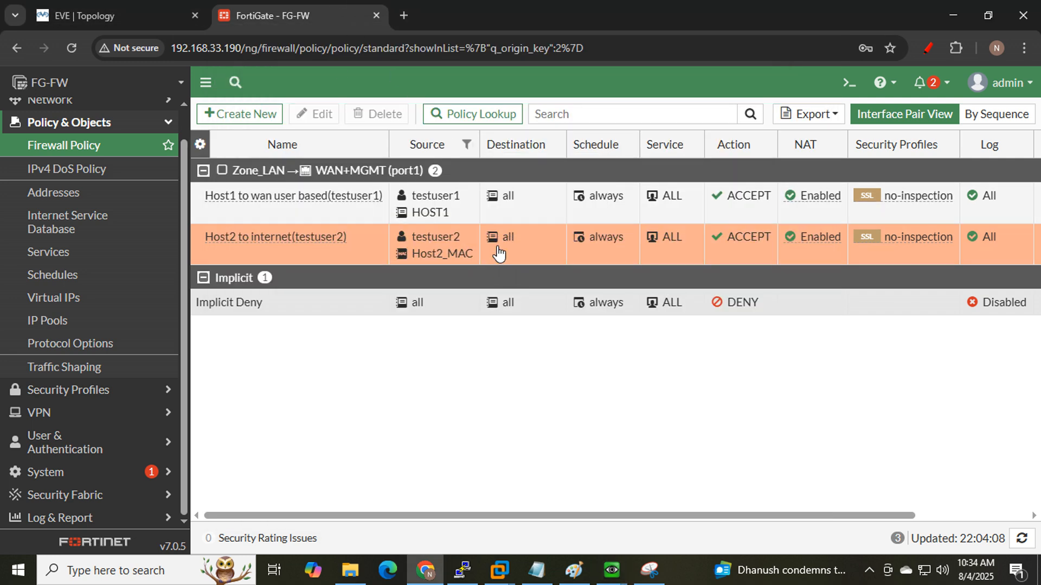
# - Retry the Win_LAN2 portal login as testuser2 and resubmit, then select the Host2 policy in FortiGate
pyautogui.moveTo(612, 570)
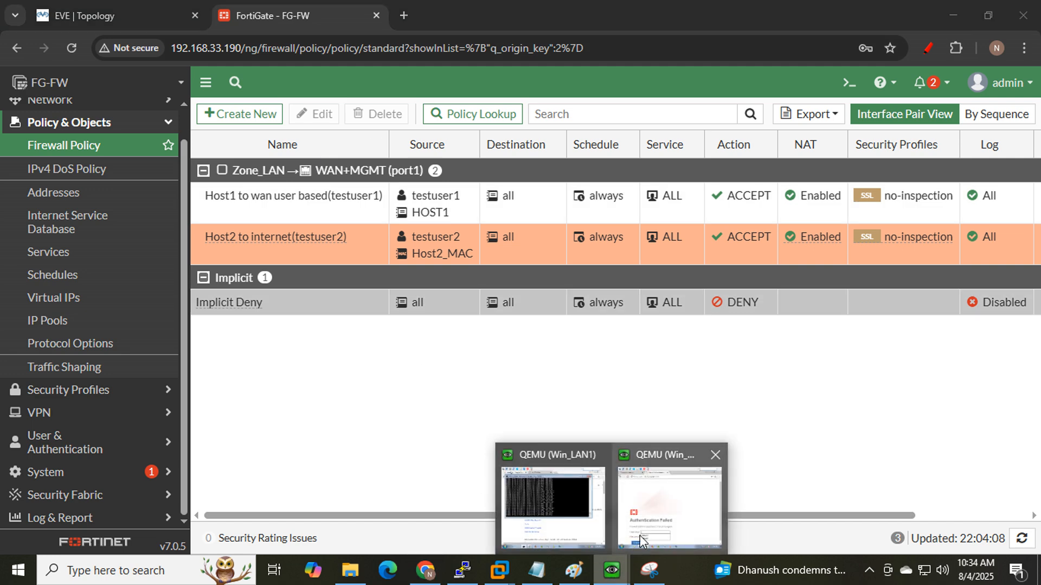
pyautogui.click(642, 540)
pyautogui.click(418, 447)
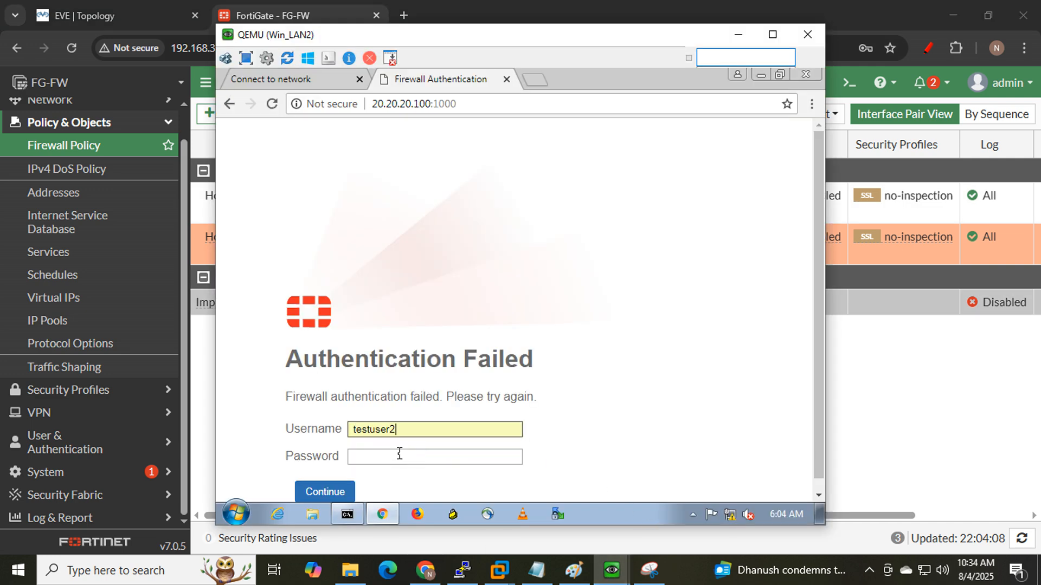
pyautogui.click(399, 455)
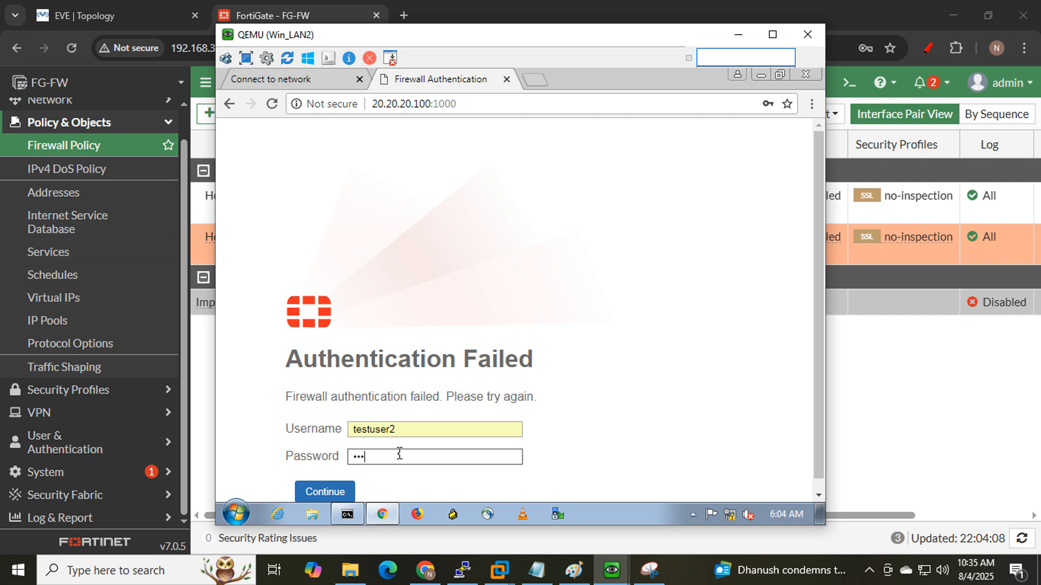
pyautogui.click(325, 492)
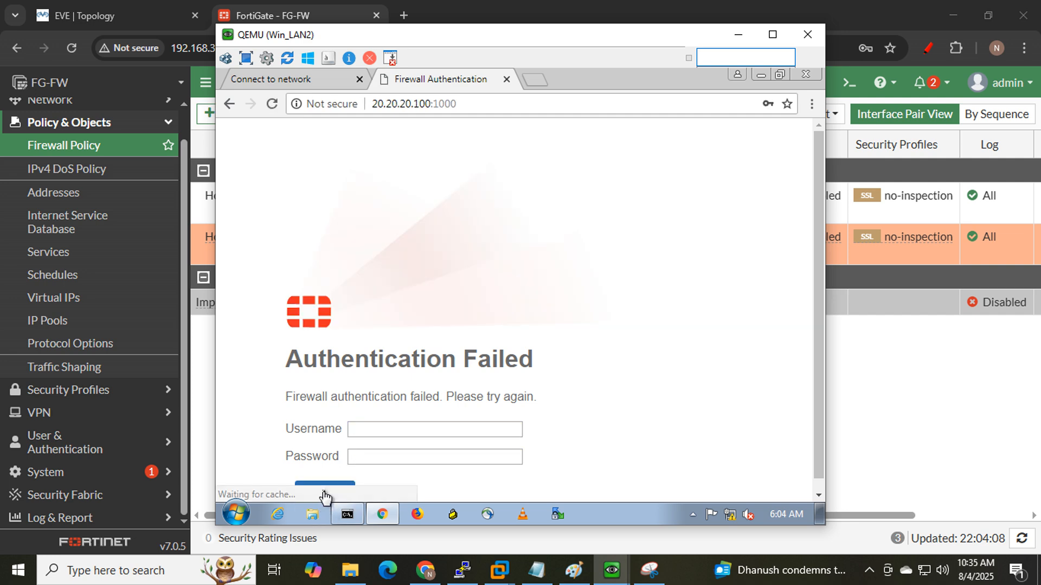
pyautogui.click(272, 104)
pyautogui.click(593, 222)
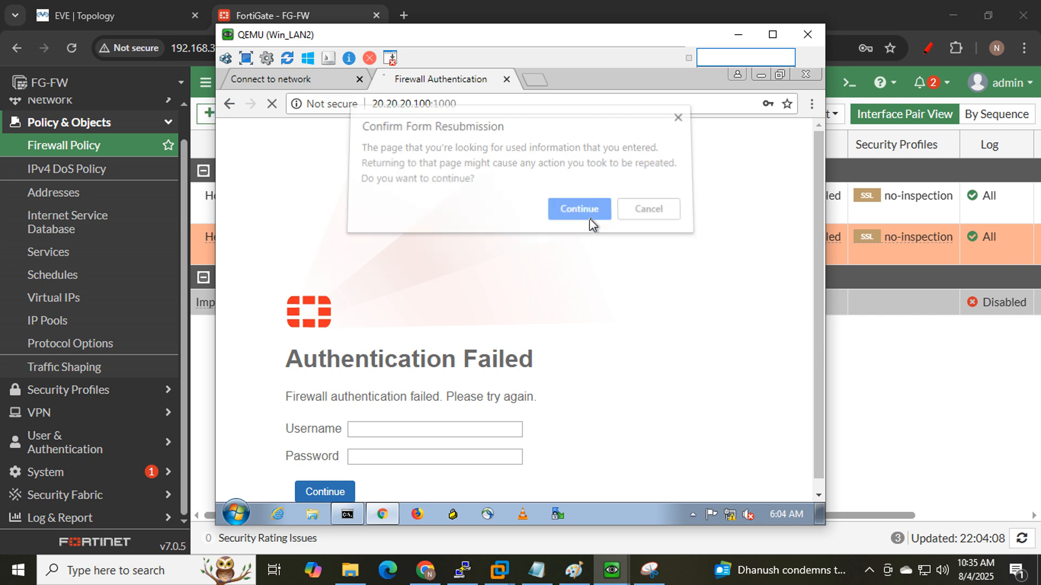
pyautogui.click(739, 35)
pyautogui.click(314, 242)
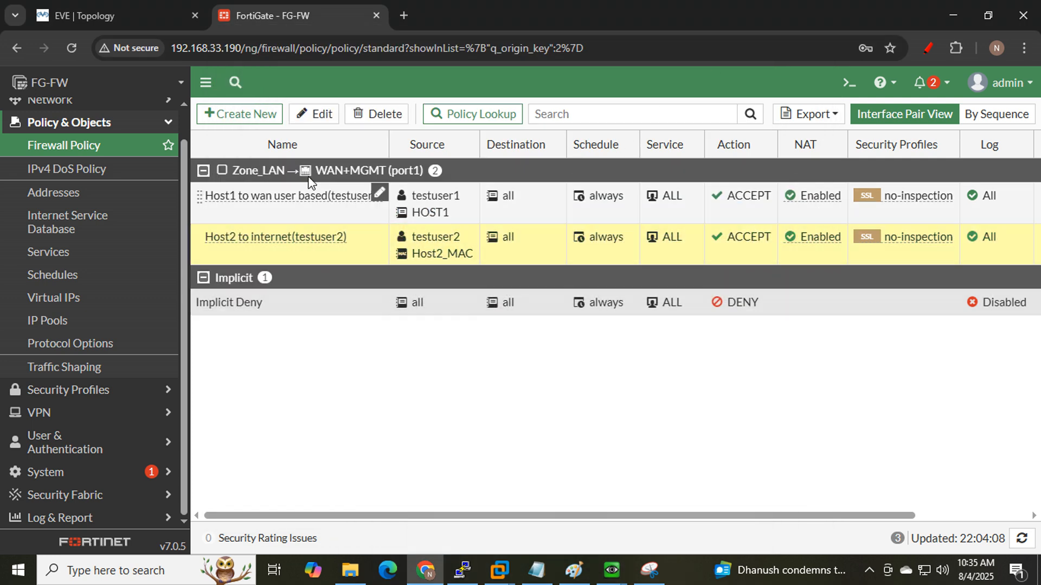
# - Replace testuser2 with testuser3 as the Host2 policy's source user and save it
pyautogui.click(324, 118)
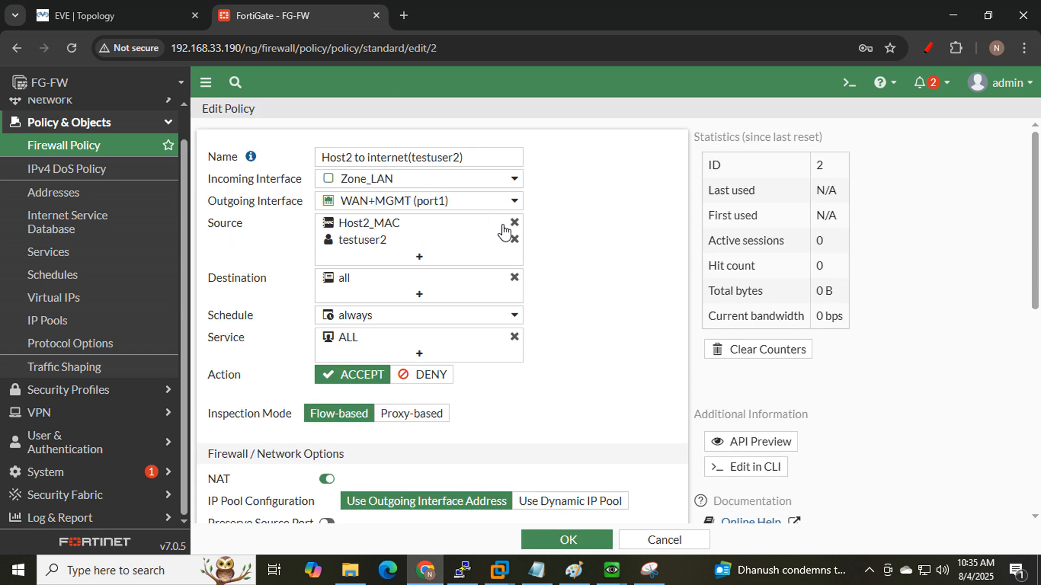
pyautogui.click(513, 239)
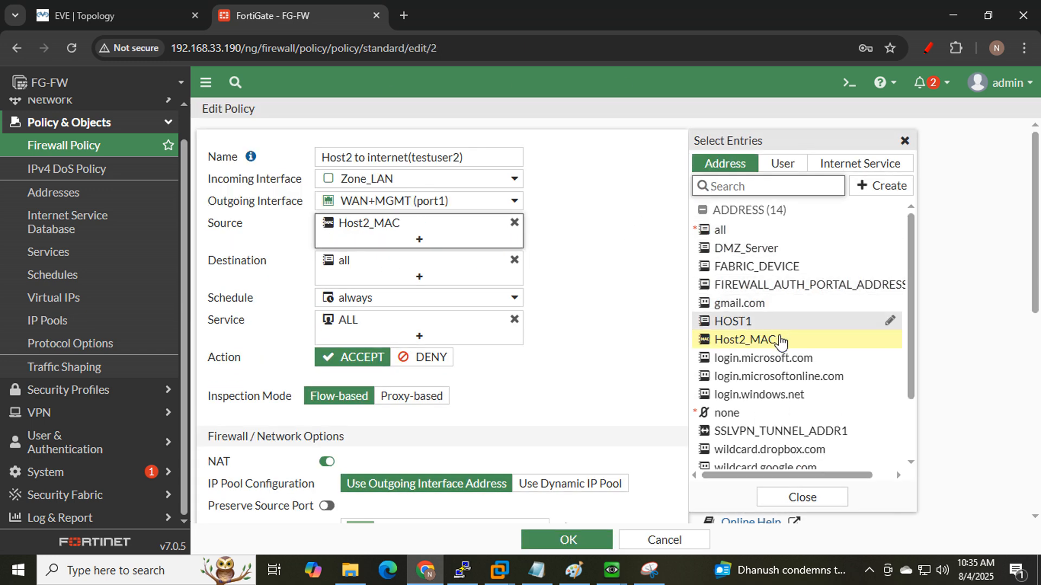
pyautogui.click(782, 164)
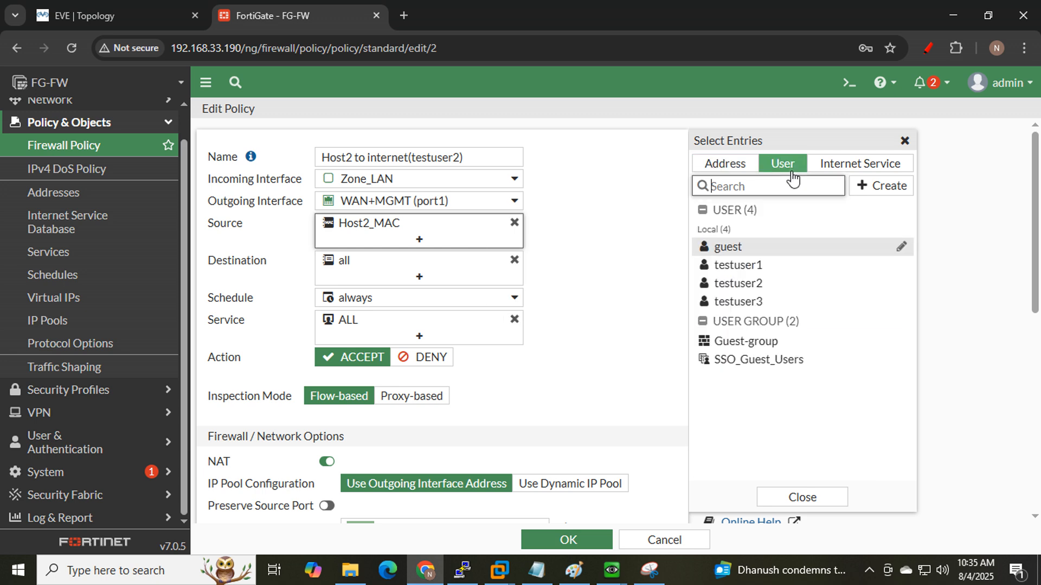
pyautogui.click(766, 300)
pyautogui.scroll(-4, 576, 333)
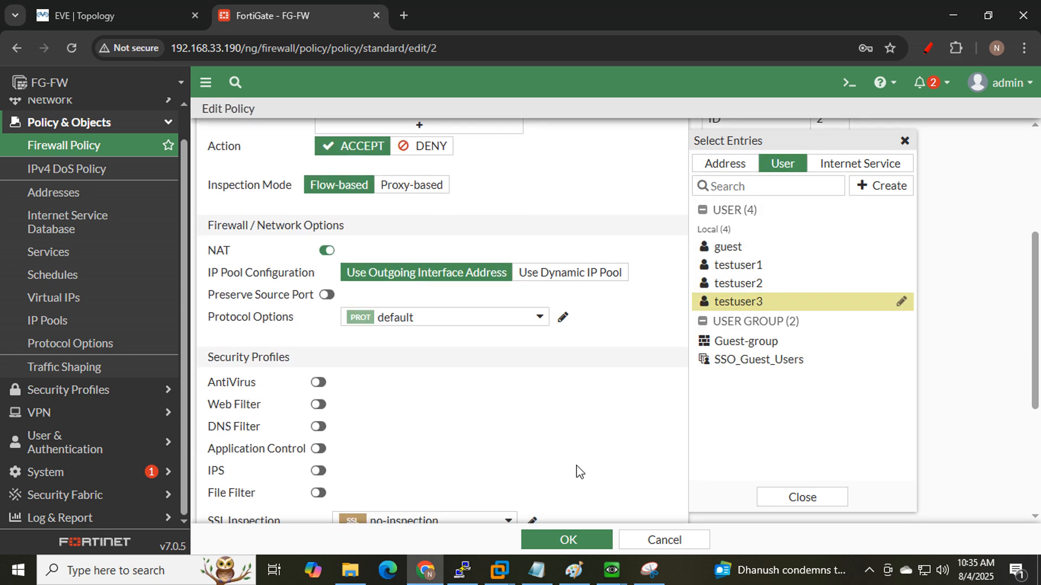
pyautogui.click(568, 540)
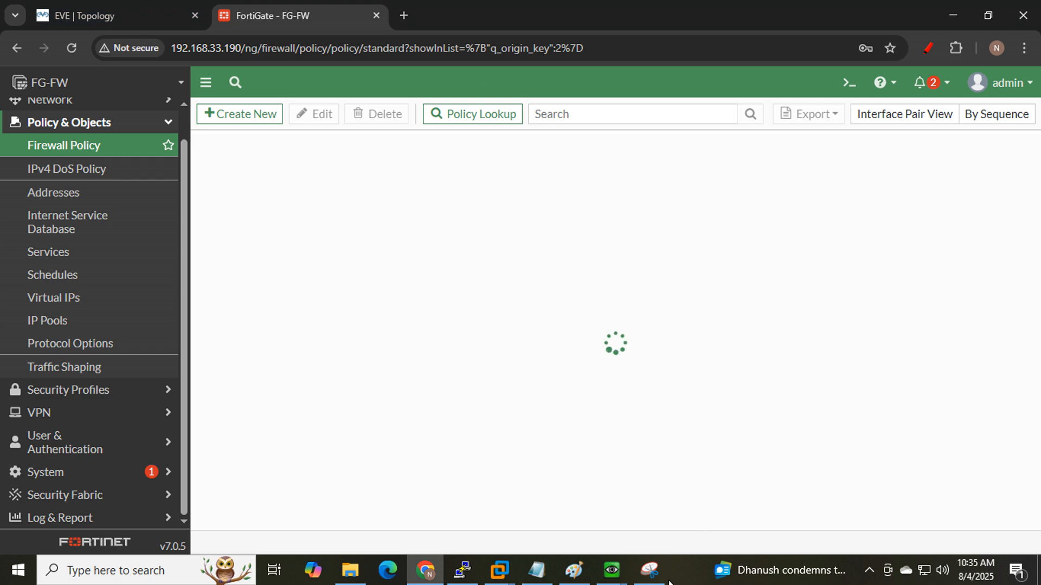
# - Log in to the Win_LAN2 captive portal as testuser3
pyautogui.click(619, 579)
pyautogui.click(663, 516)
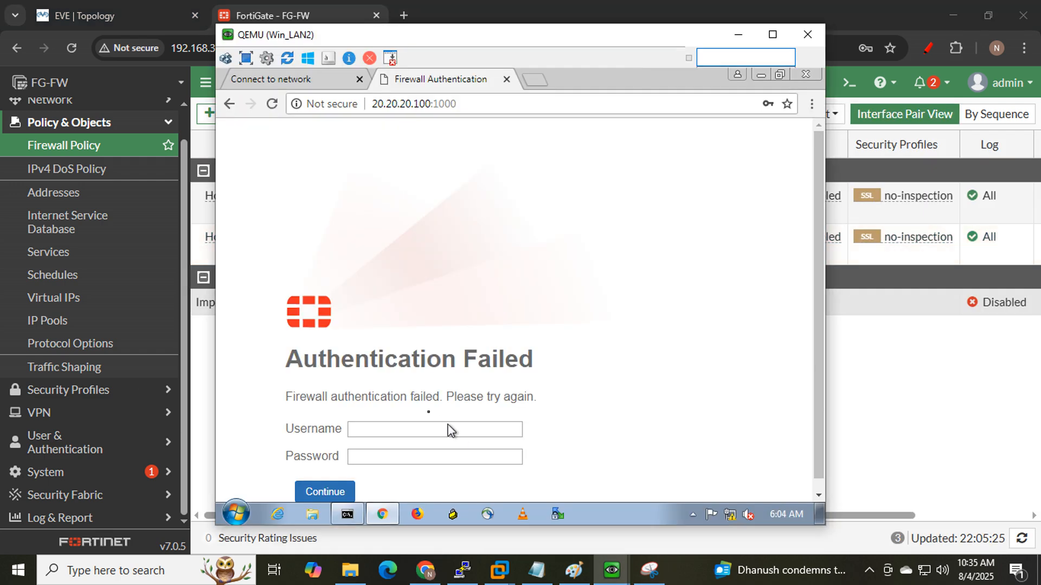
pyautogui.click(409, 431)
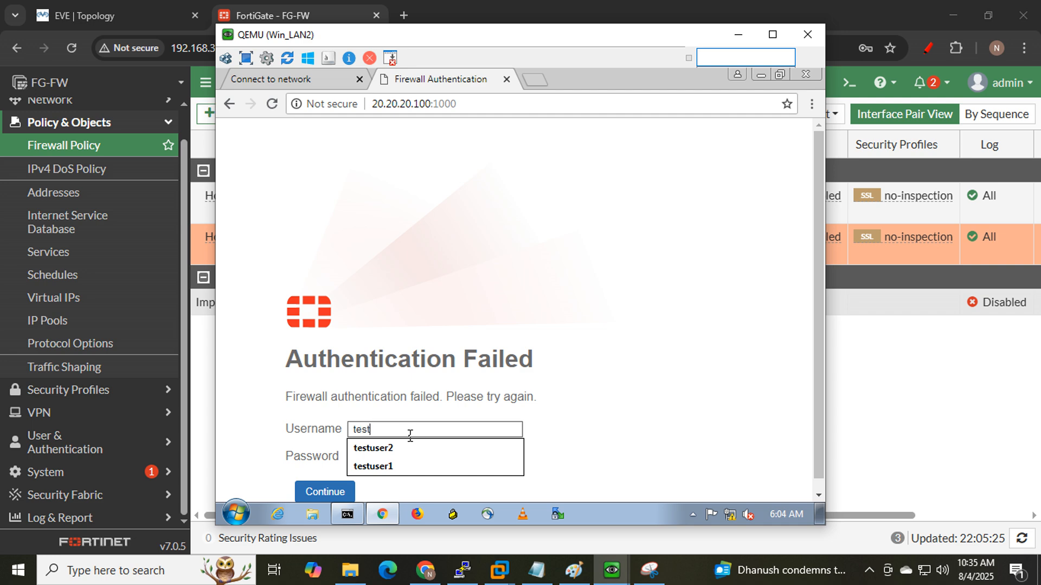
pyautogui.write('testuser3')
pyautogui.press('Tab')
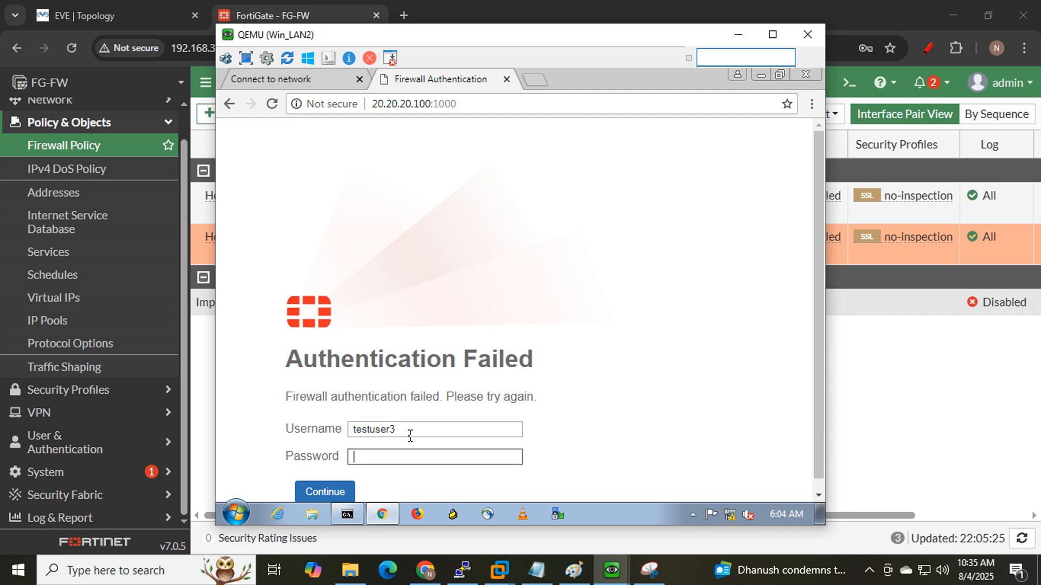
pyautogui.press('Return')
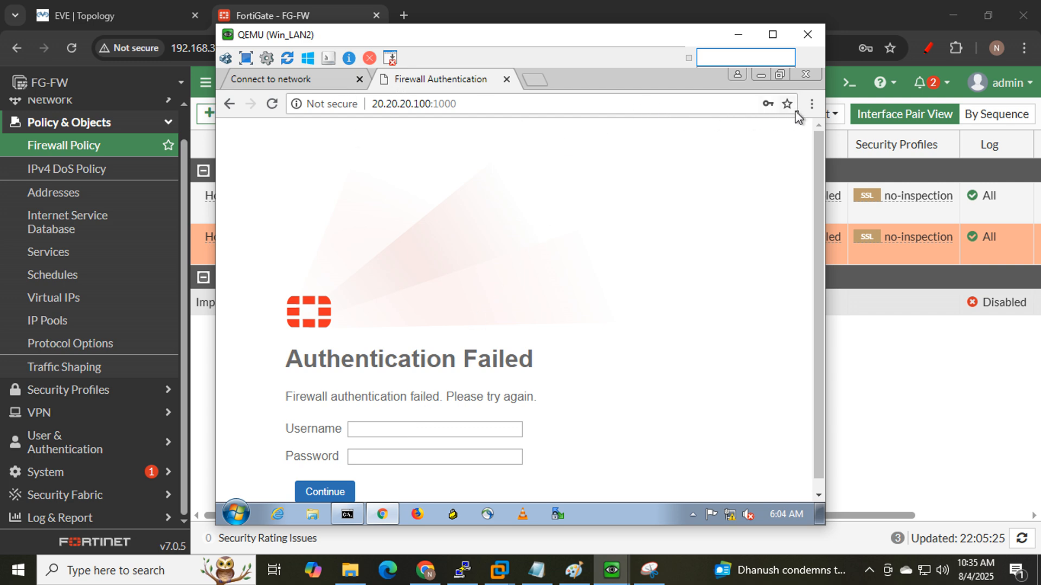
# - Retry the testuser3 login via google.com in an incognito window, then return to FortiGate
pyautogui.click(812, 104)
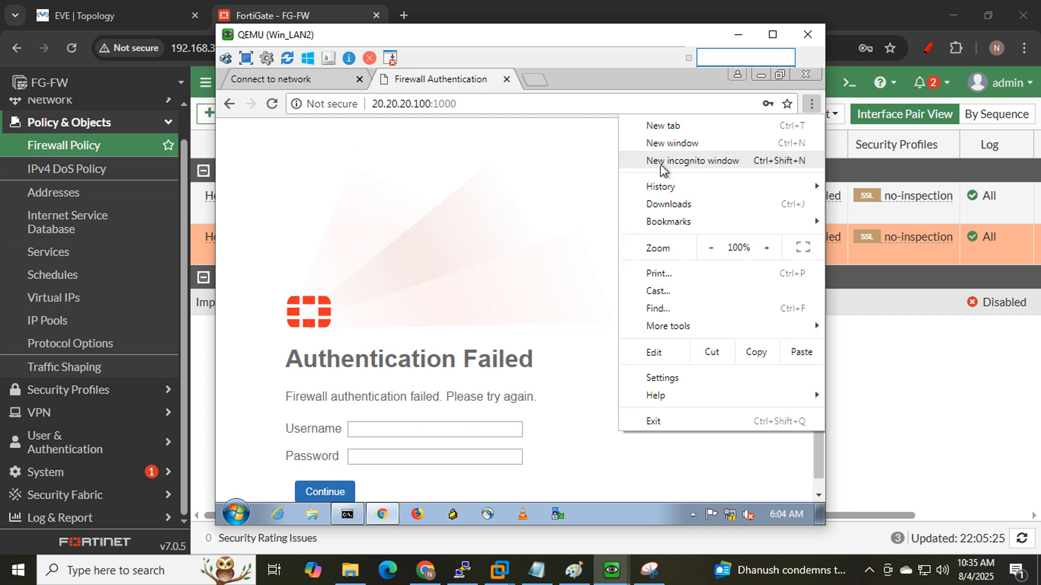
pyautogui.click(662, 166)
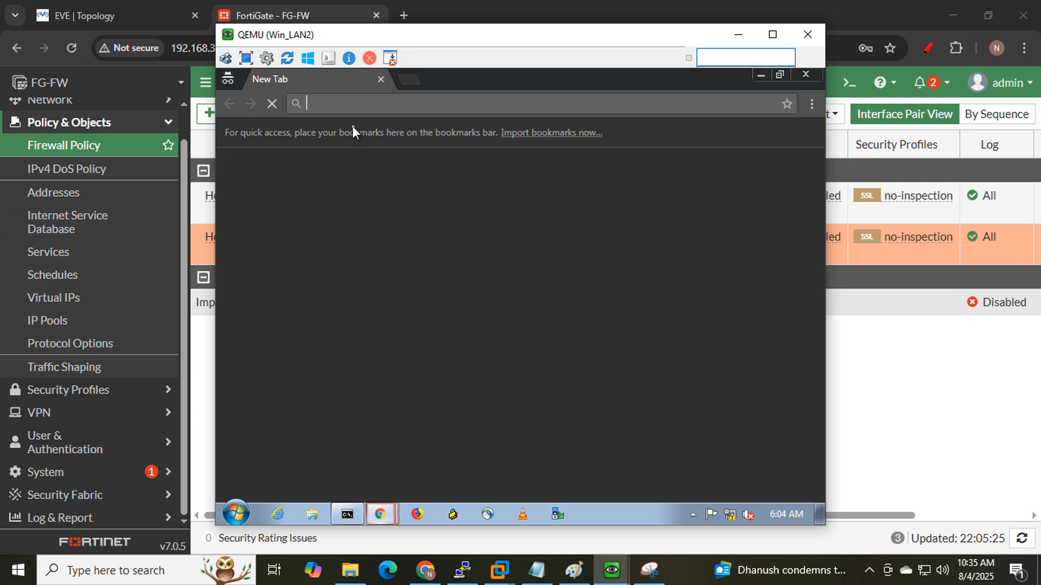
pyautogui.write('google.com')
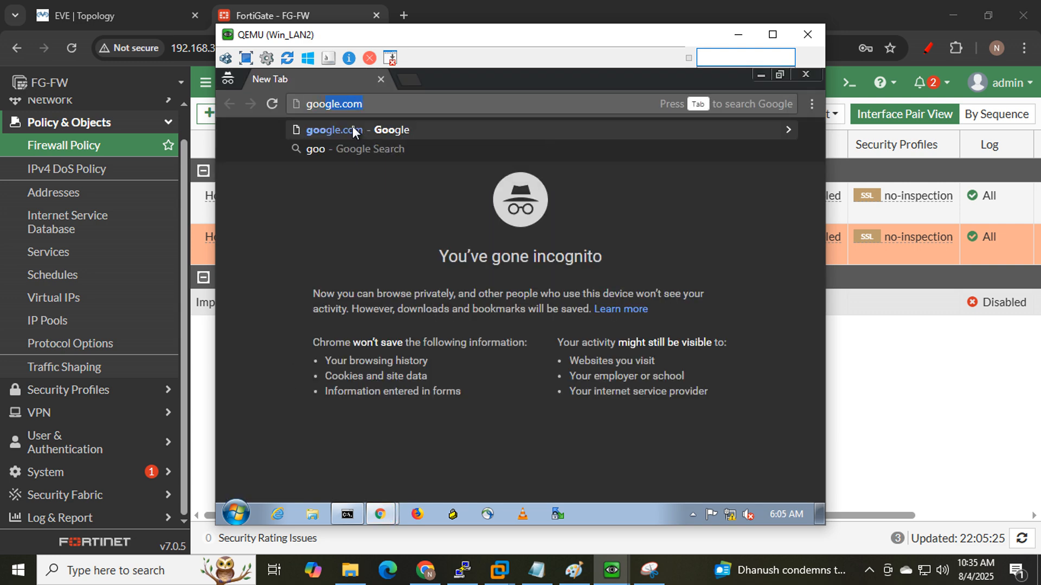
pyautogui.click(353, 130)
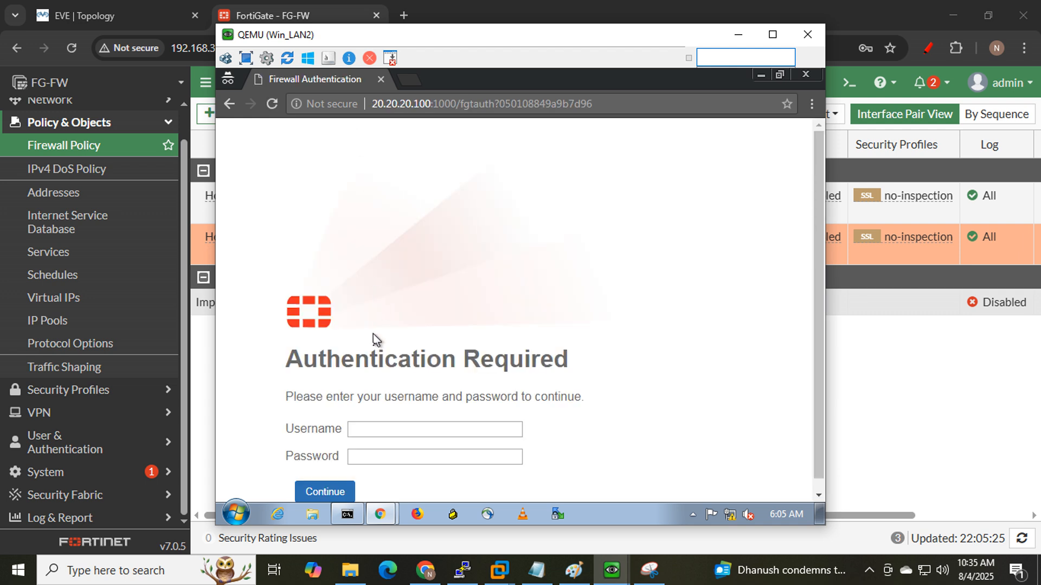
pyautogui.click(394, 431)
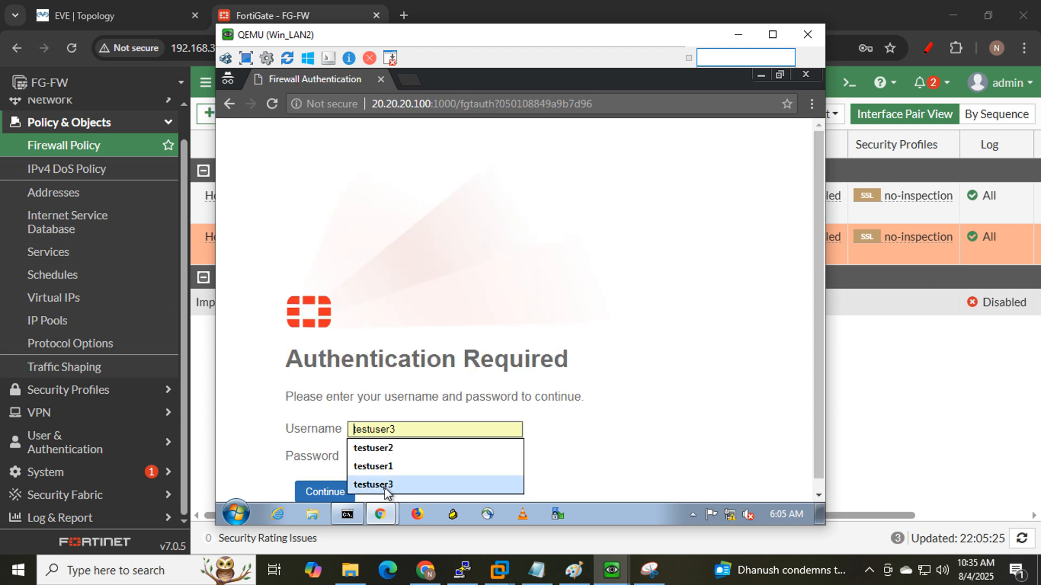
pyautogui.click(384, 486)
pyautogui.click(379, 458)
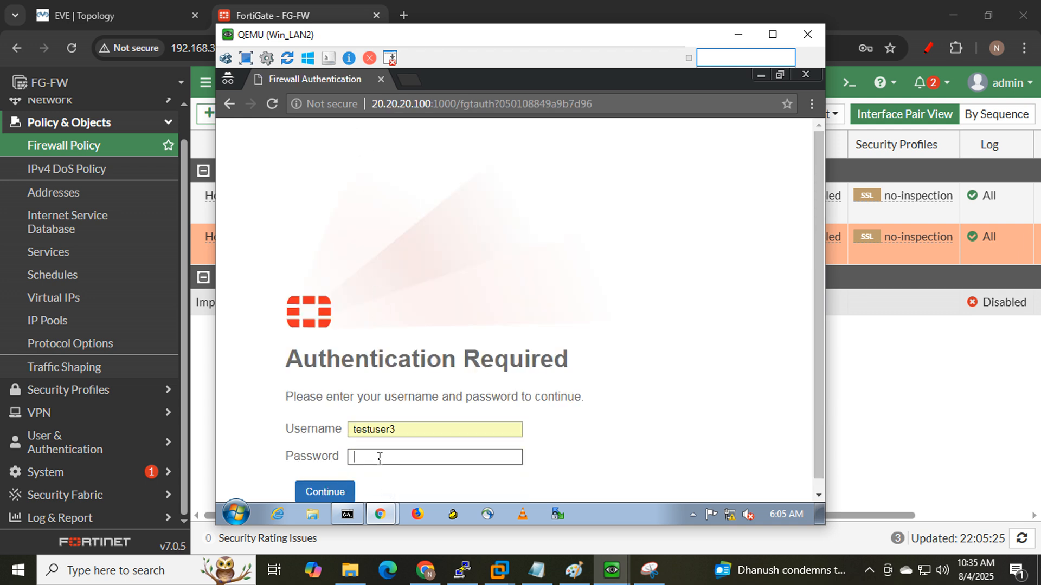
pyautogui.click(332, 489)
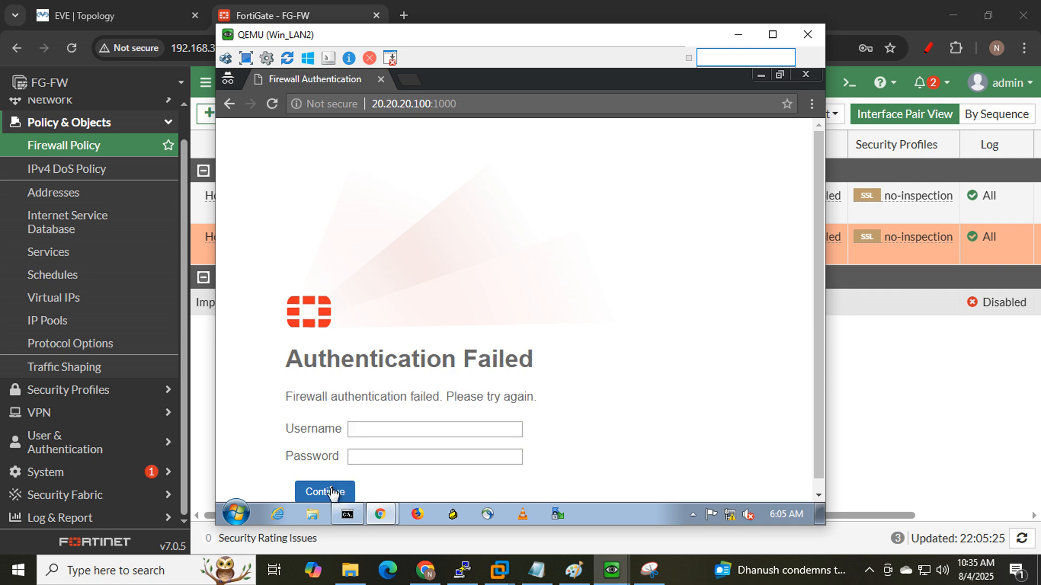
pyautogui.scroll(-1, 632, 289)
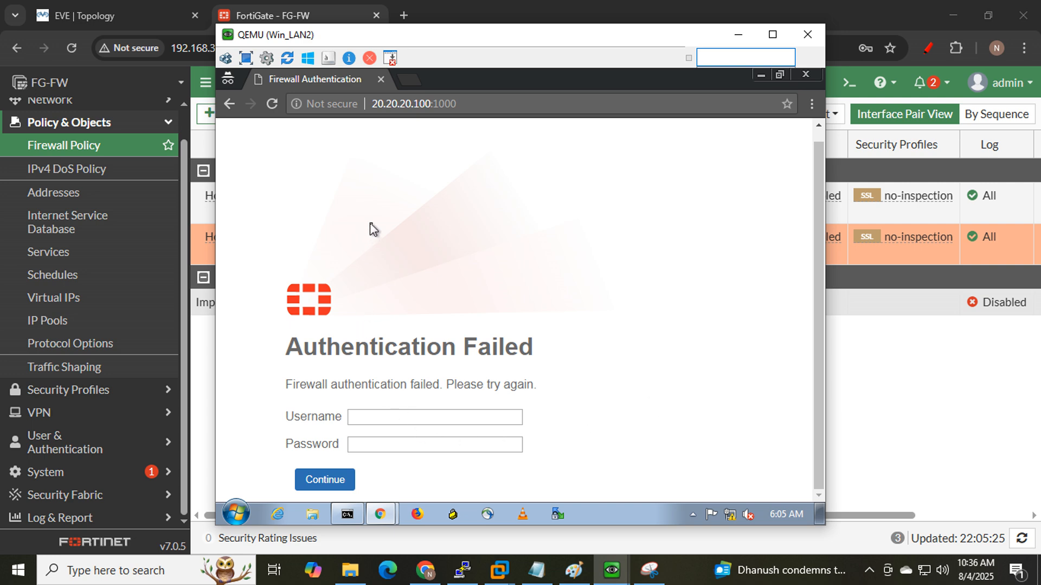
pyautogui.click(261, 2)
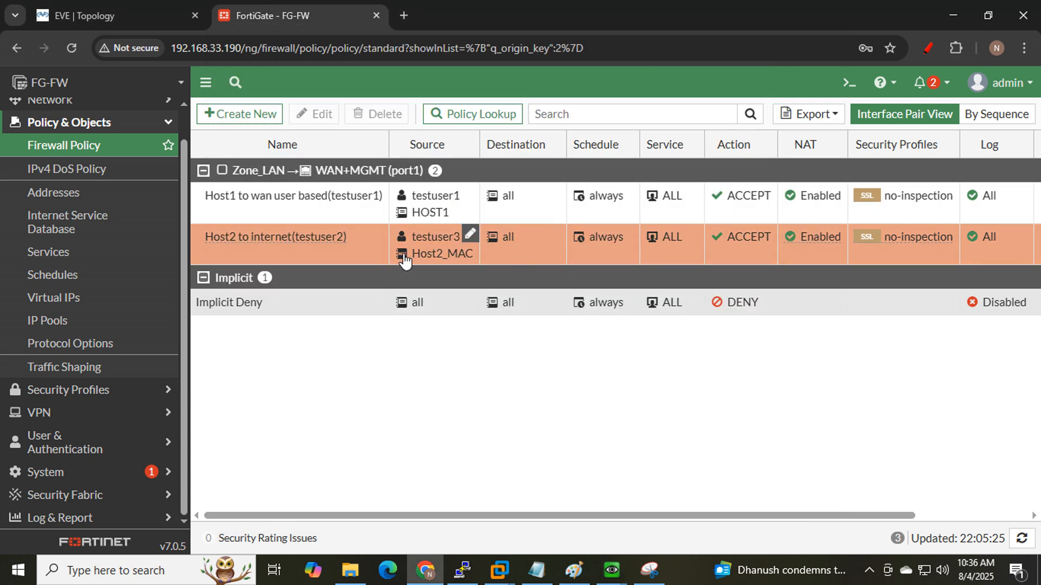
# - Remove Host2_MAC from the Host2 policy and create a Host2 address for 20.20.20.20/32
pyautogui.click(329, 242)
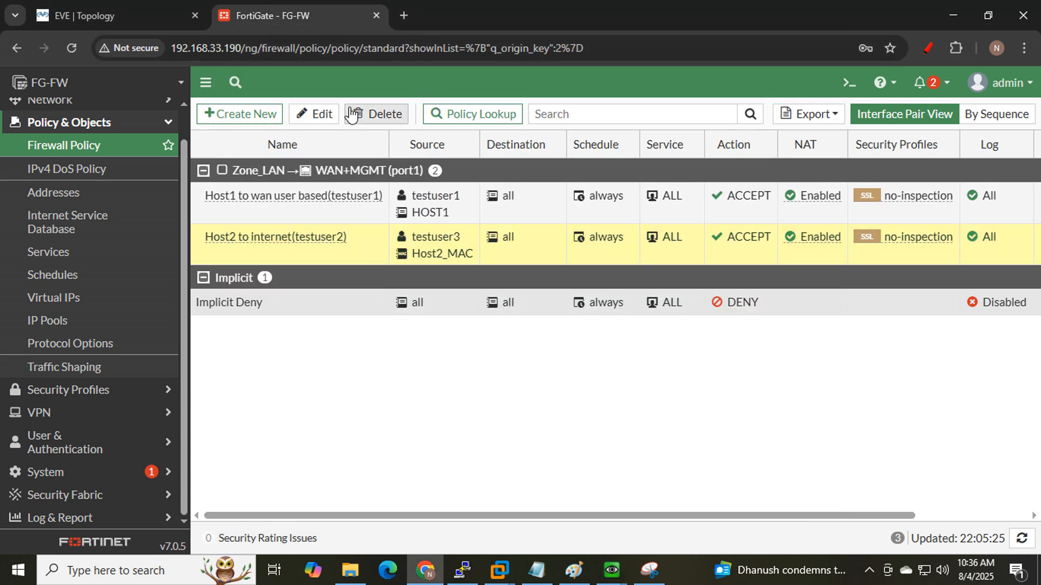
pyautogui.click(317, 114)
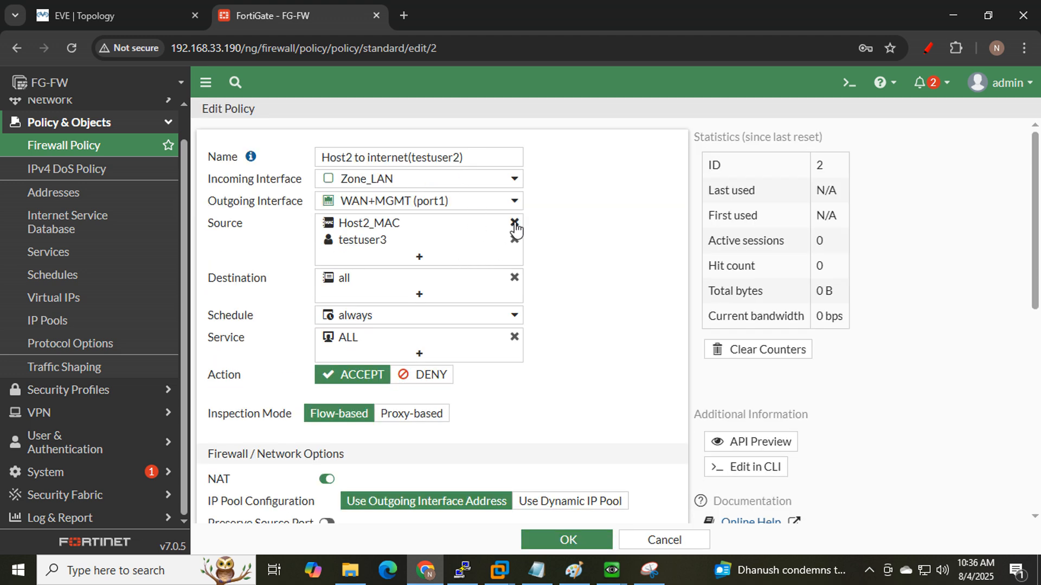
pyautogui.click(514, 223)
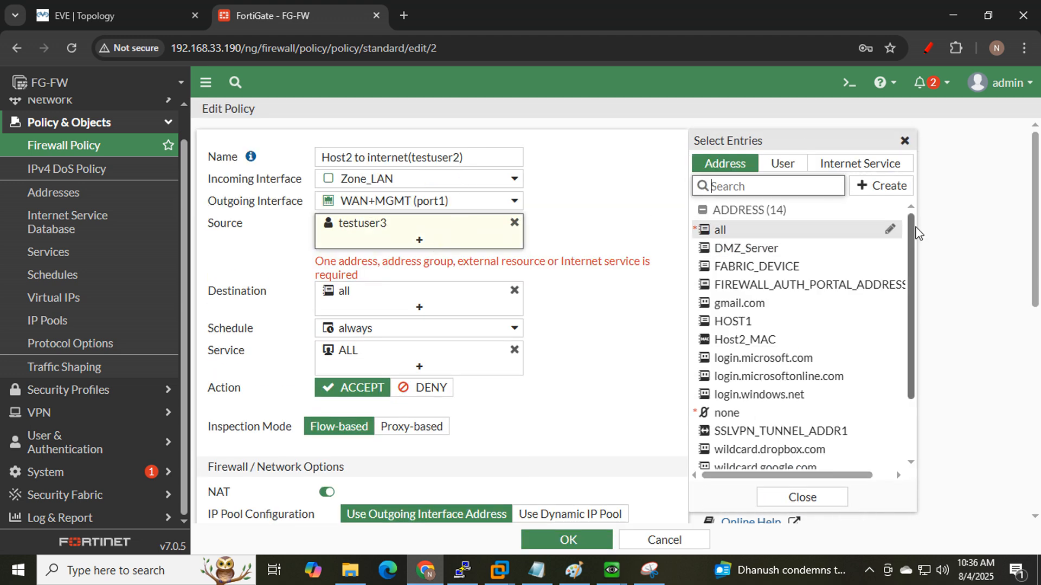
pyautogui.click(877, 187)
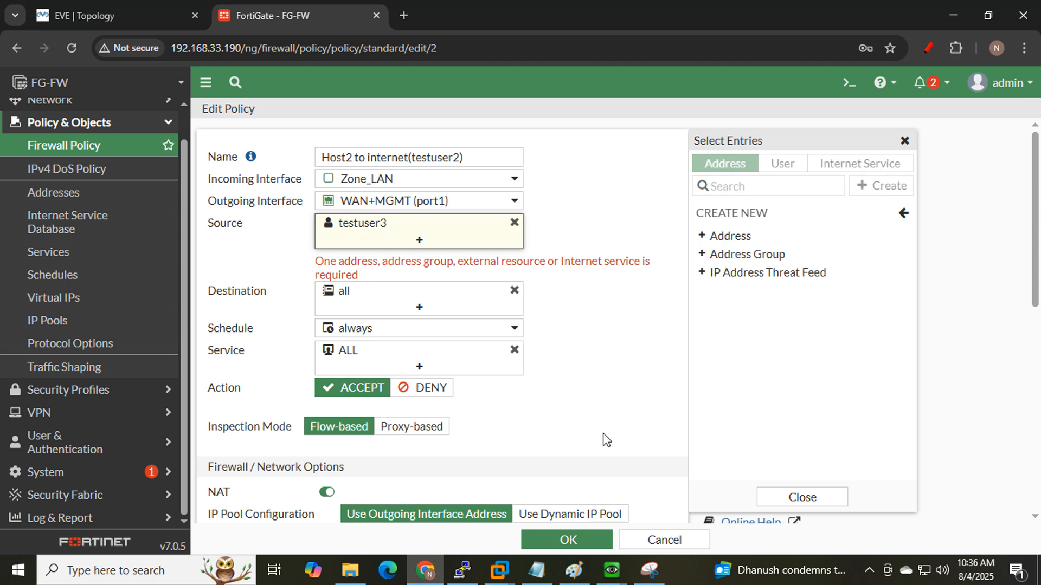
pyautogui.click(723, 238)
pyautogui.click(455, 151)
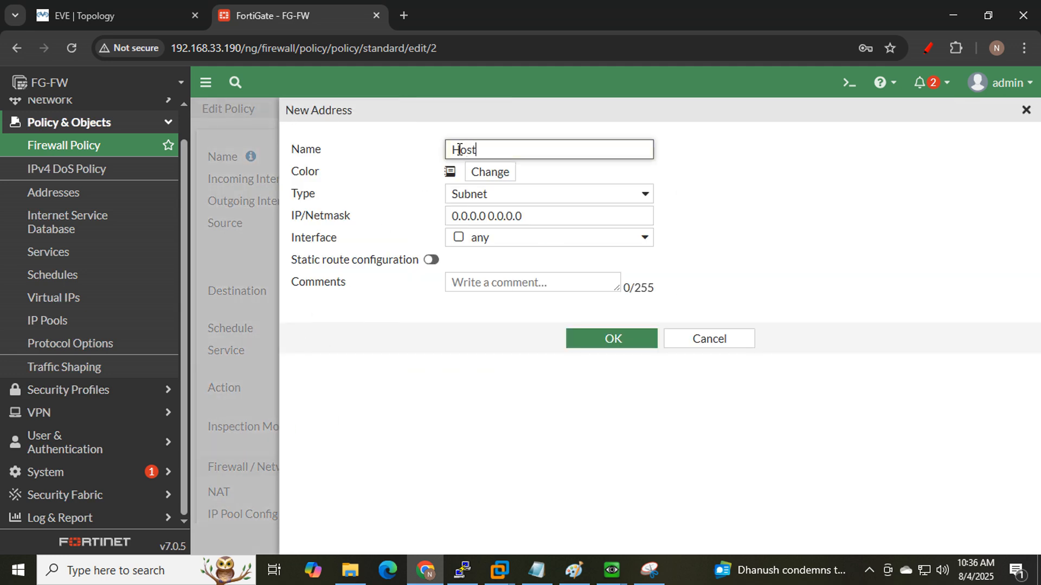
pyautogui.press('Tab')
pyautogui.press('Tab')
pyautogui.press('Tab')
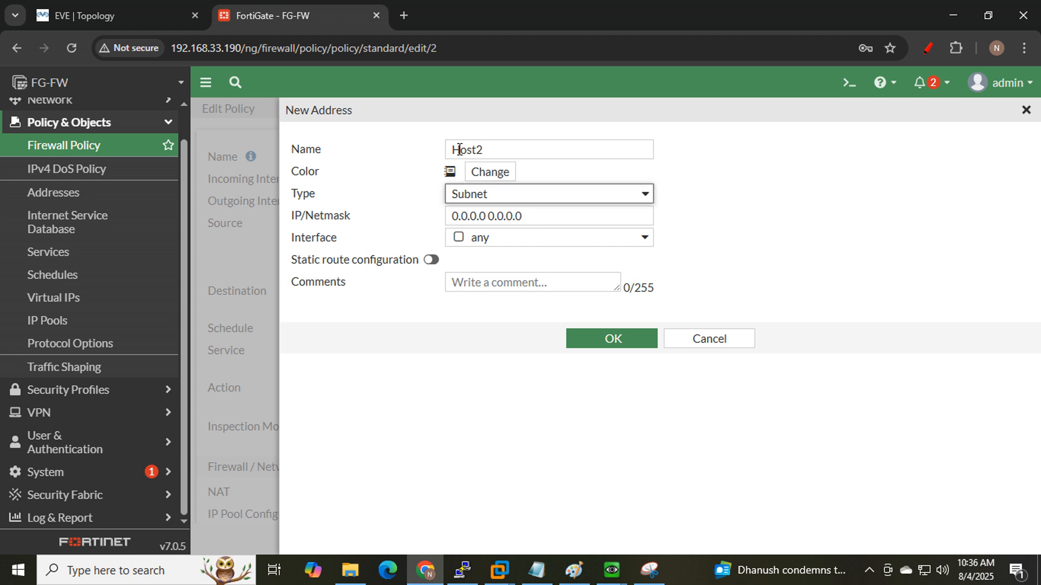
pyautogui.write('20.20.20.20/32')
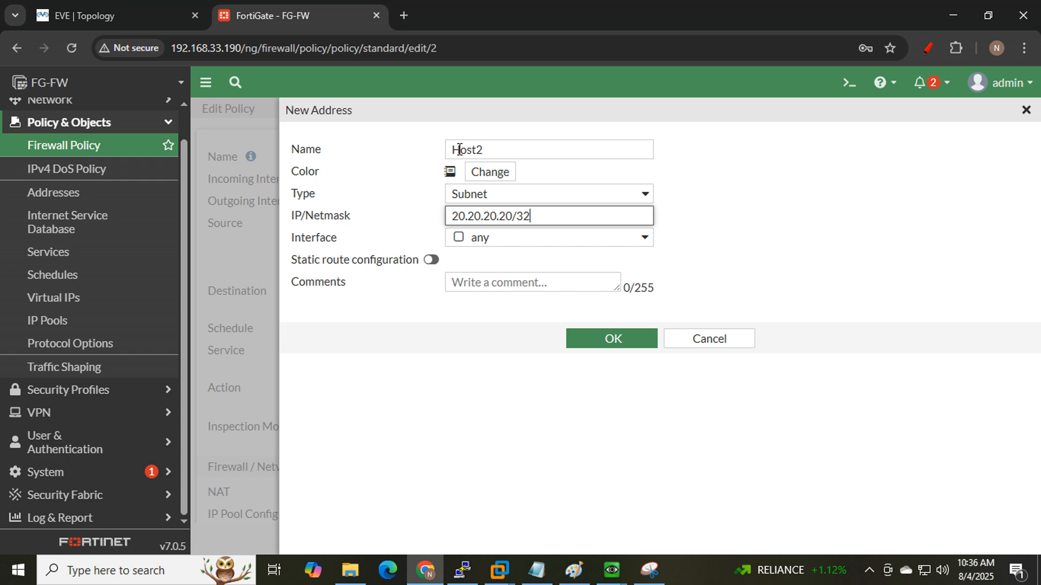
pyautogui.click(628, 341)
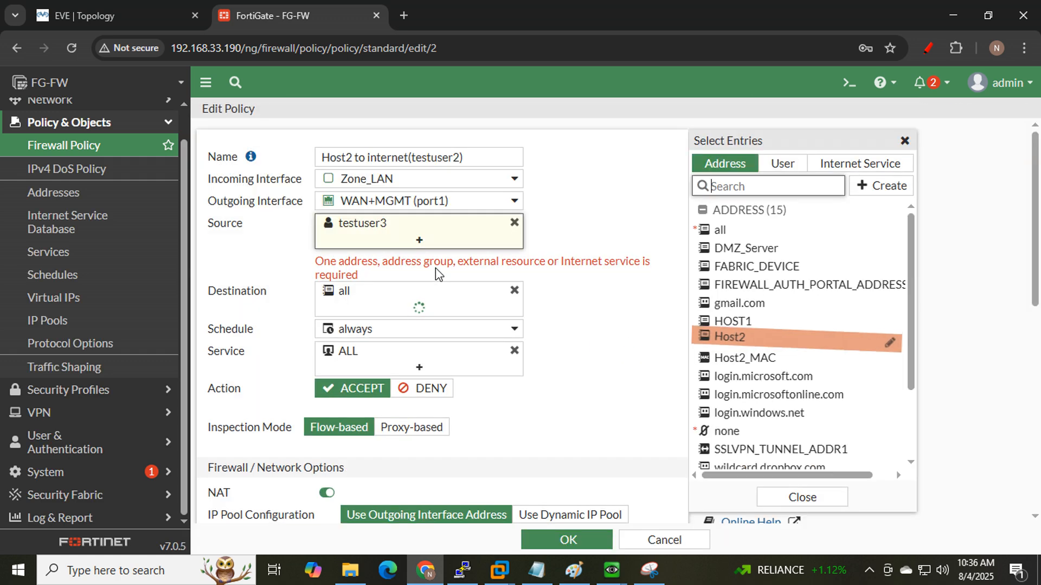
# - Add Host2 as a source alongside testuser3 and save the policy
pyautogui.click(775, 342)
pyautogui.scroll(-5, 600, 336)
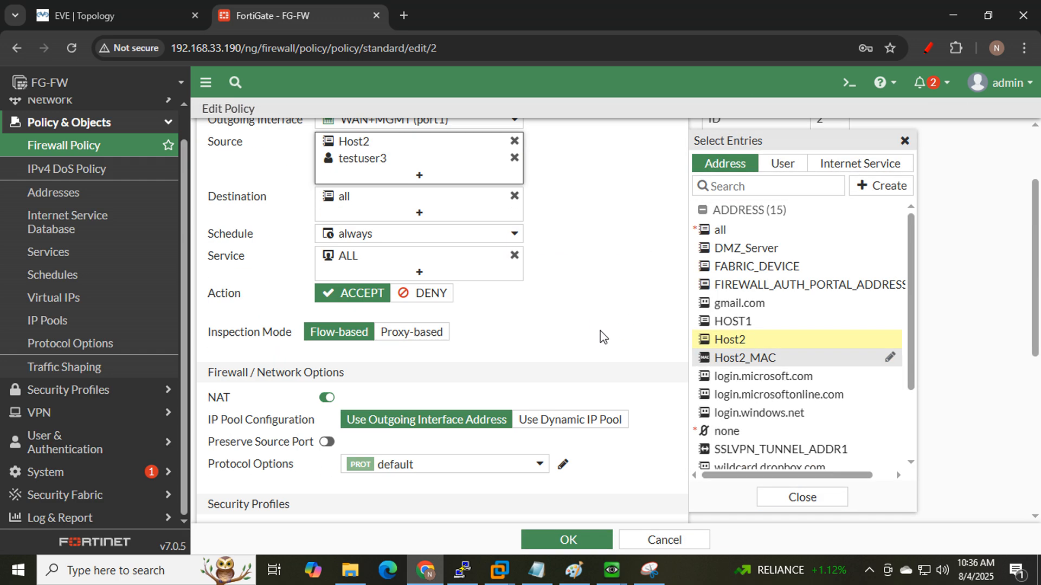
pyautogui.click(568, 540)
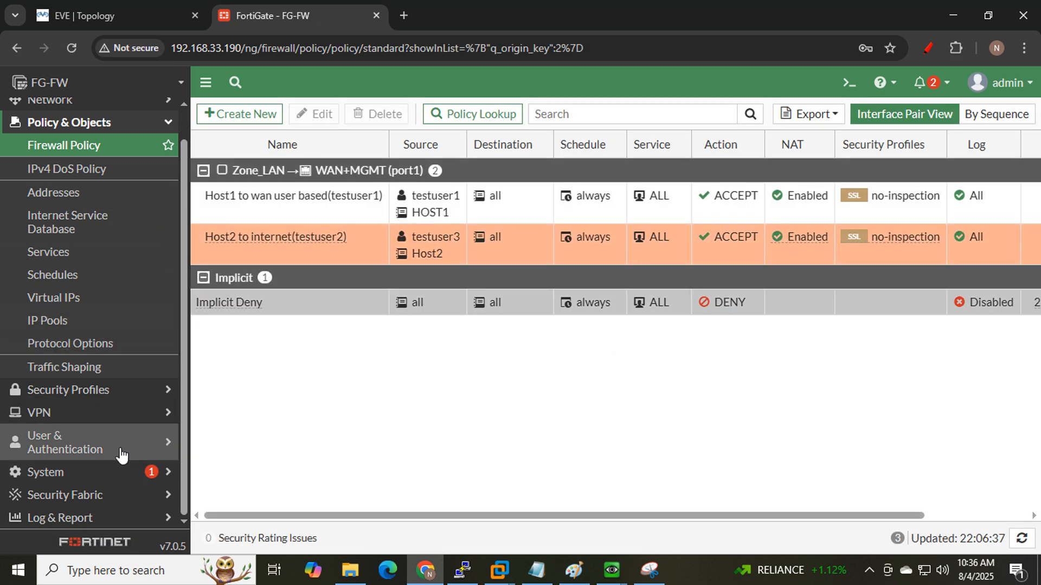
# - Edit local user testuser3 under User Definition and save a new password
pyautogui.click(121, 455)
pyautogui.click(82, 247)
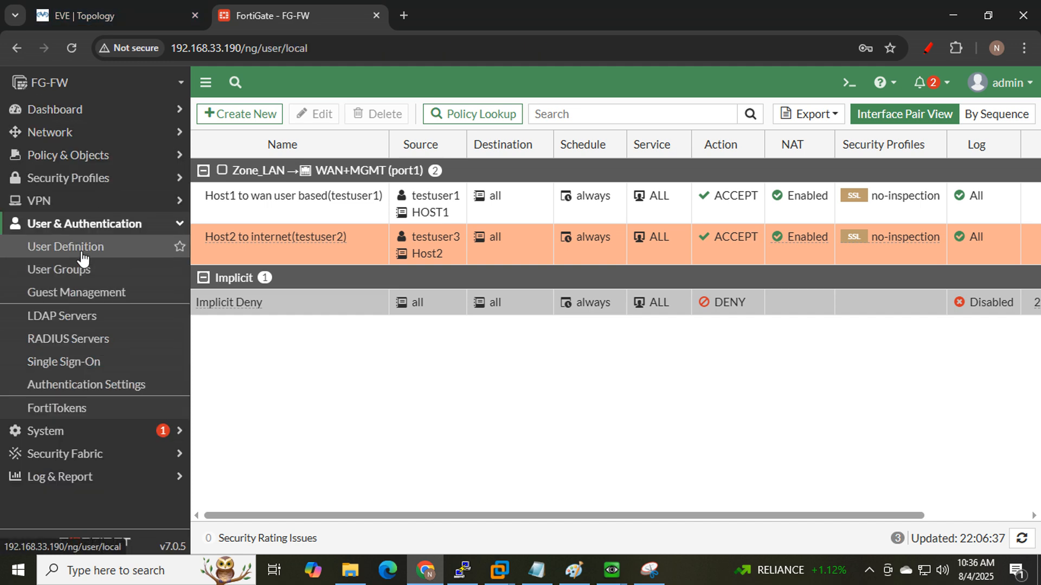
pyautogui.click(265, 244)
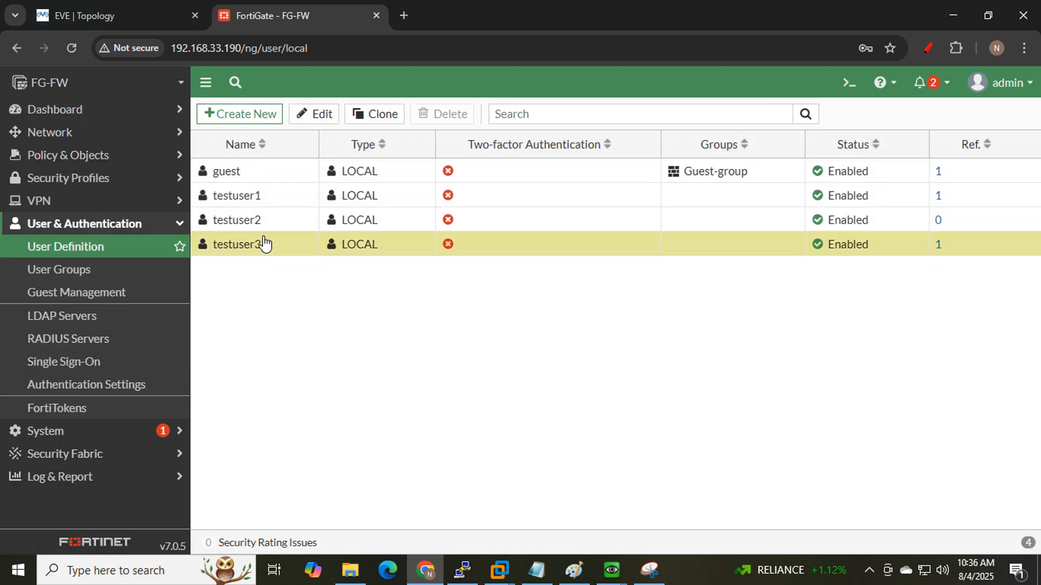
pyautogui.click(313, 114)
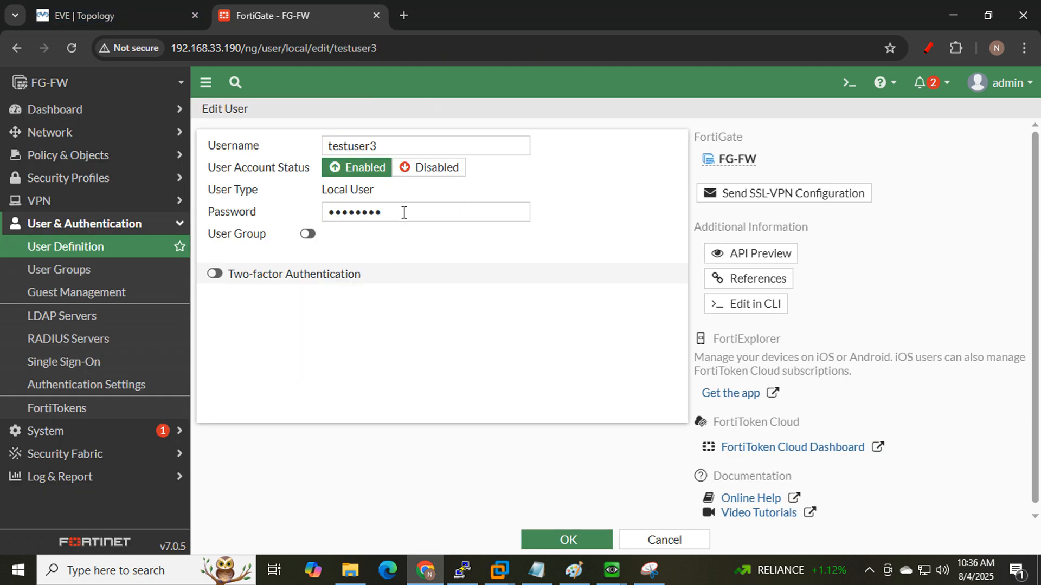
pyautogui.moveTo(404, 213); pyautogui.dragTo(198, 217)
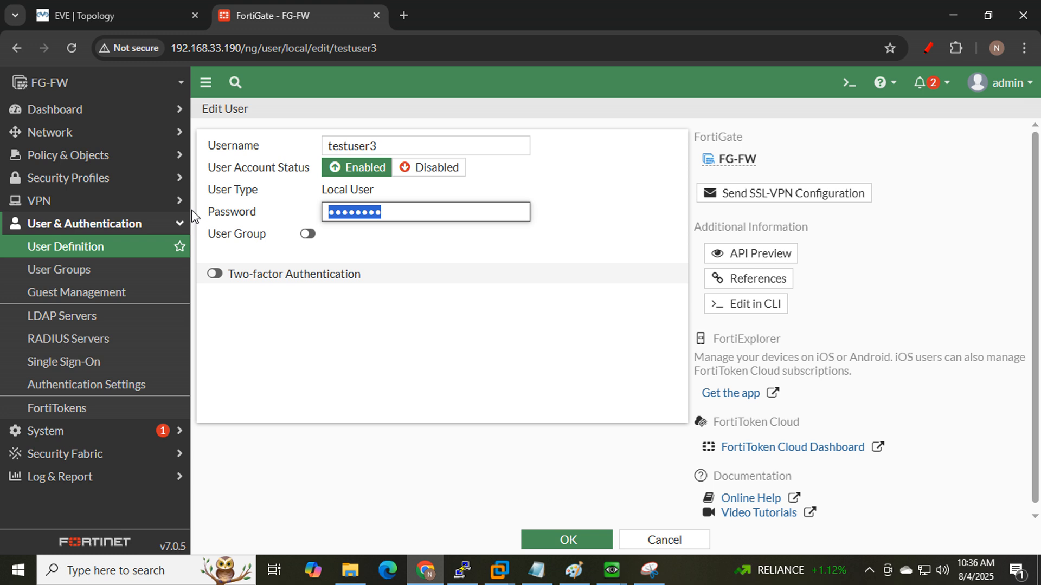
pyautogui.write('••')
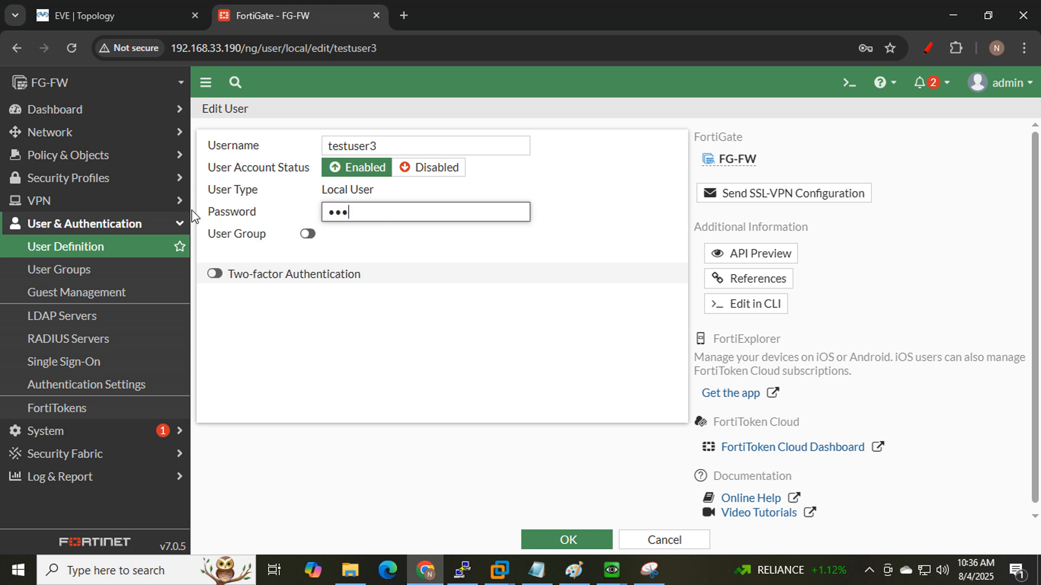
pyautogui.click(577, 548)
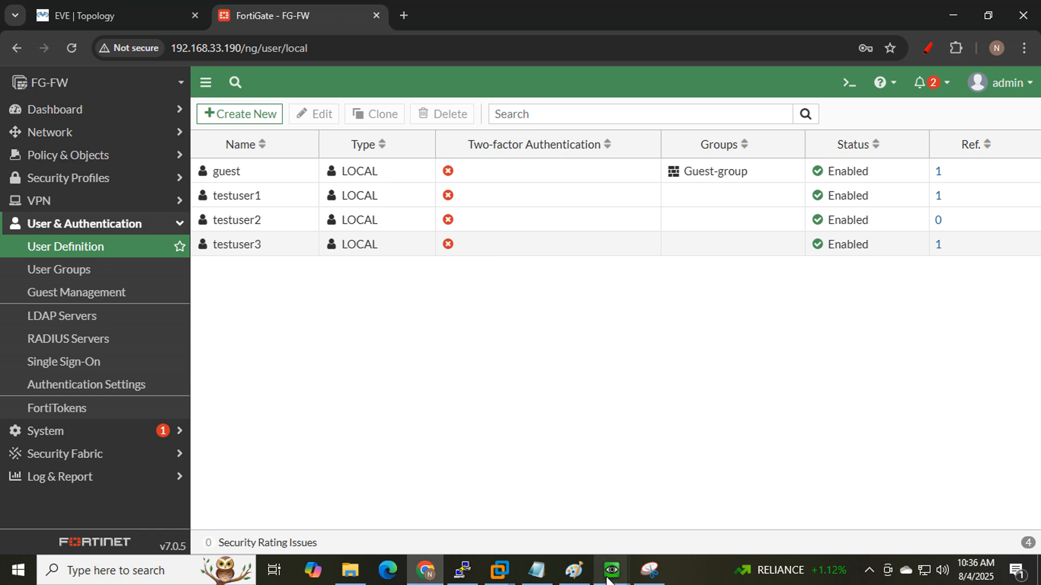
# - On Win_LAN2, resubmit the portal login so Google loads, staying signed out, then minimize
pyautogui.moveTo(611, 570)
pyautogui.click(662, 493)
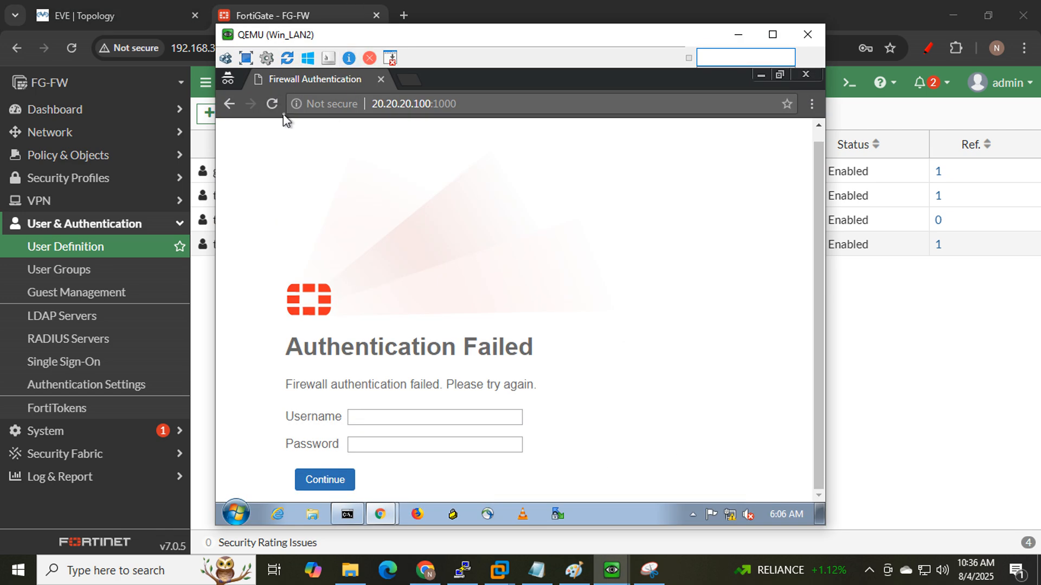
pyautogui.click(272, 104)
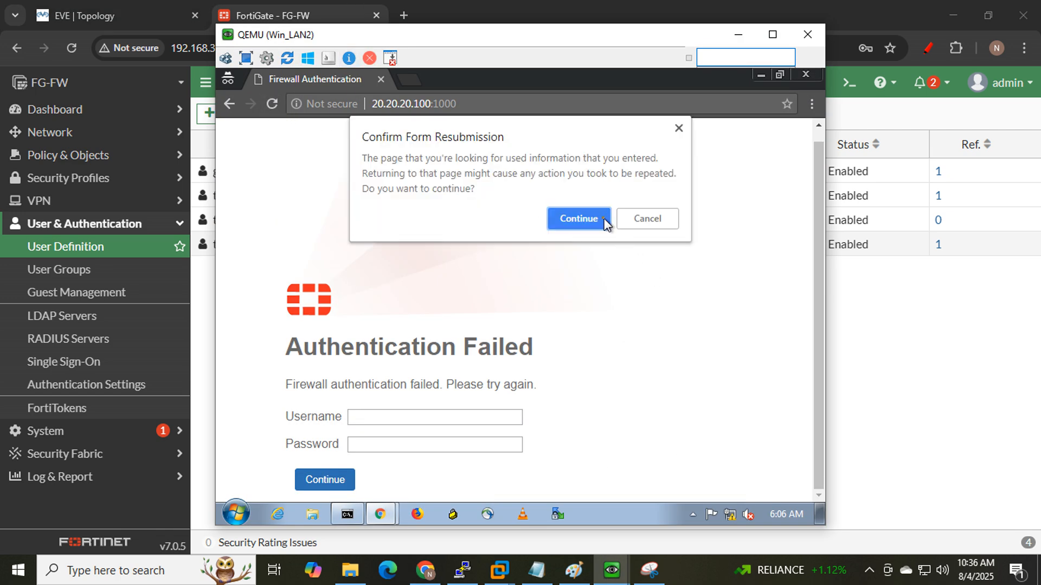
pyautogui.click(583, 219)
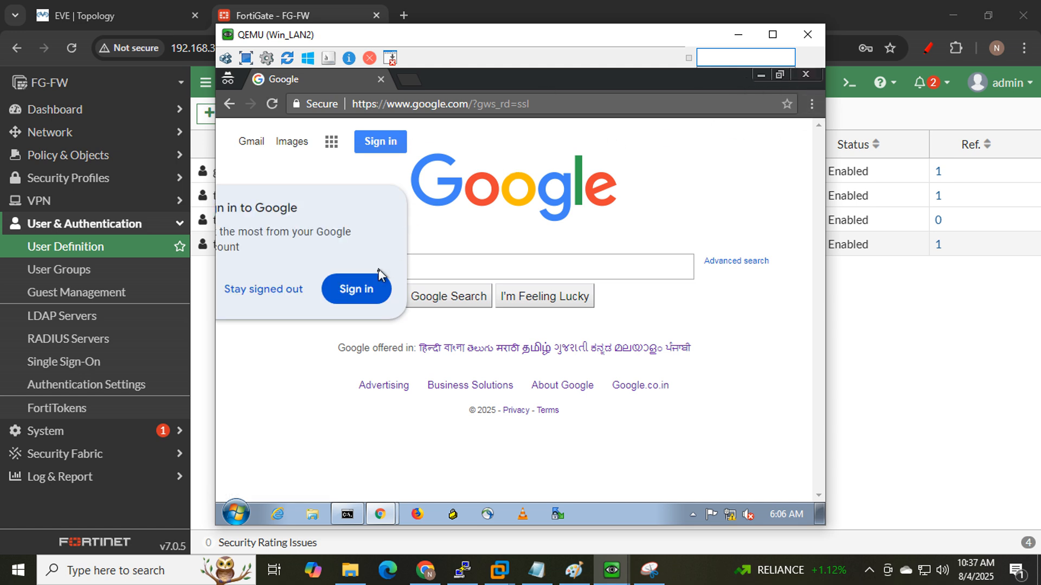
pyautogui.click(250, 289)
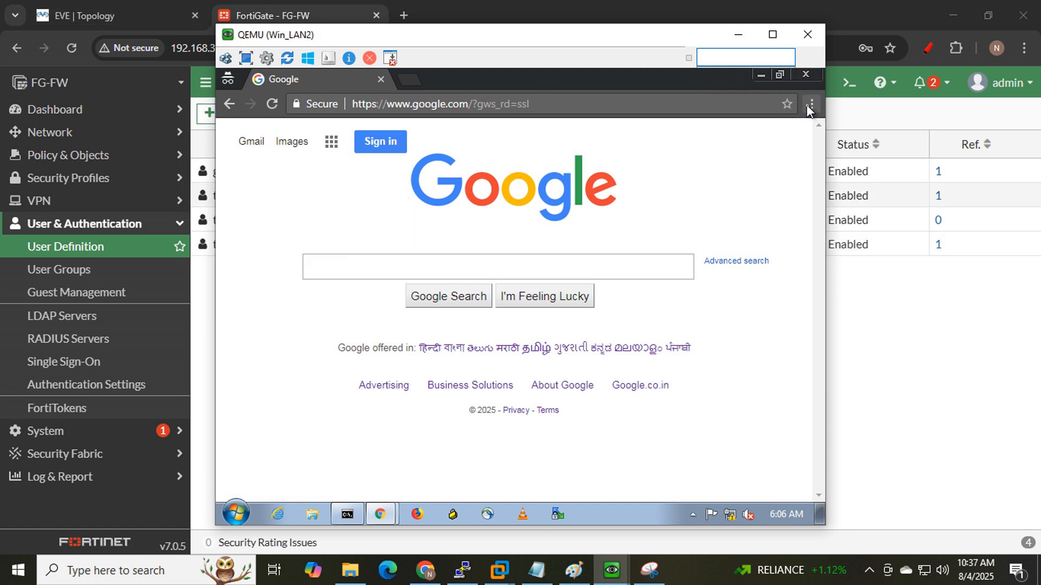
pyautogui.click(738, 35)
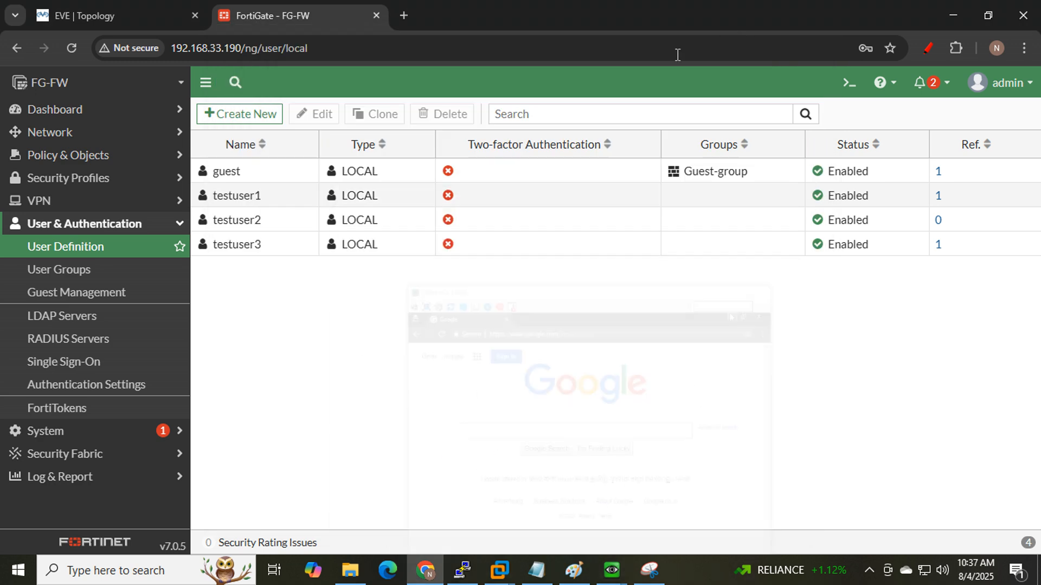
# - Open the firewall policy list and confirm Win_LAN2's ping to 8.8.8.8 gets replies
pyautogui.click(87, 156)
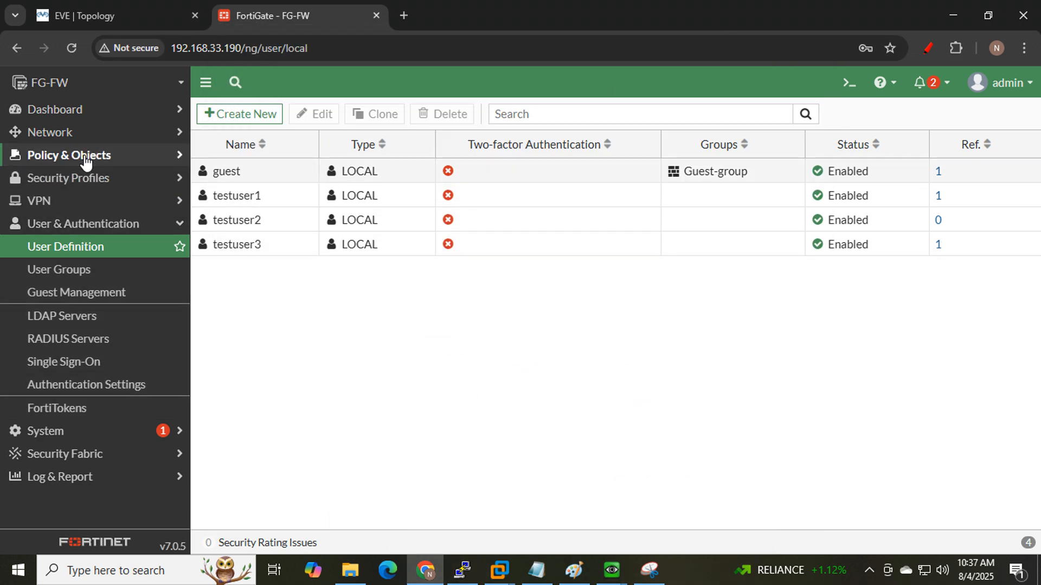
pyautogui.click(84, 179)
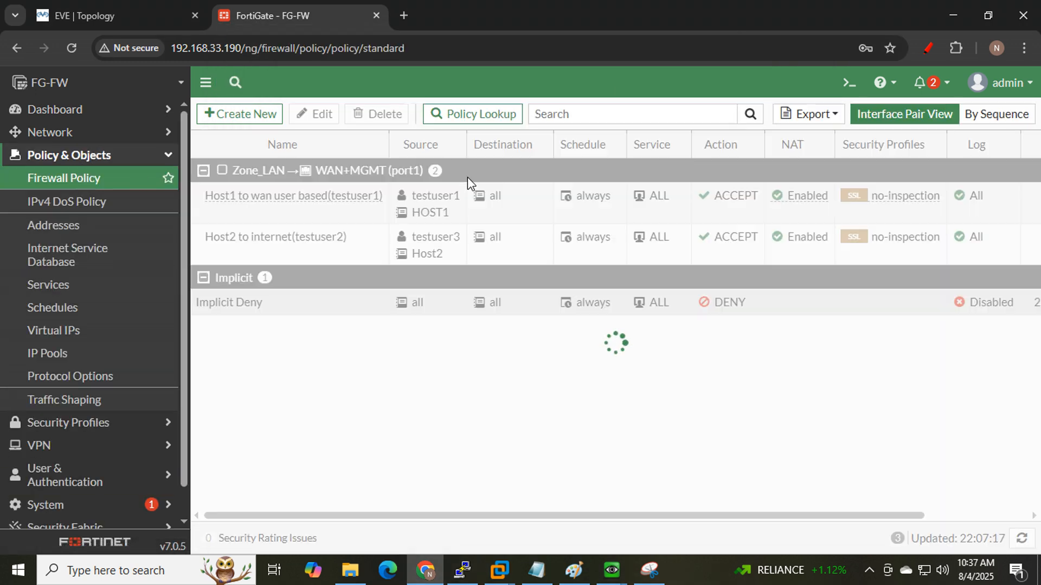
pyautogui.moveTo(430, 259)
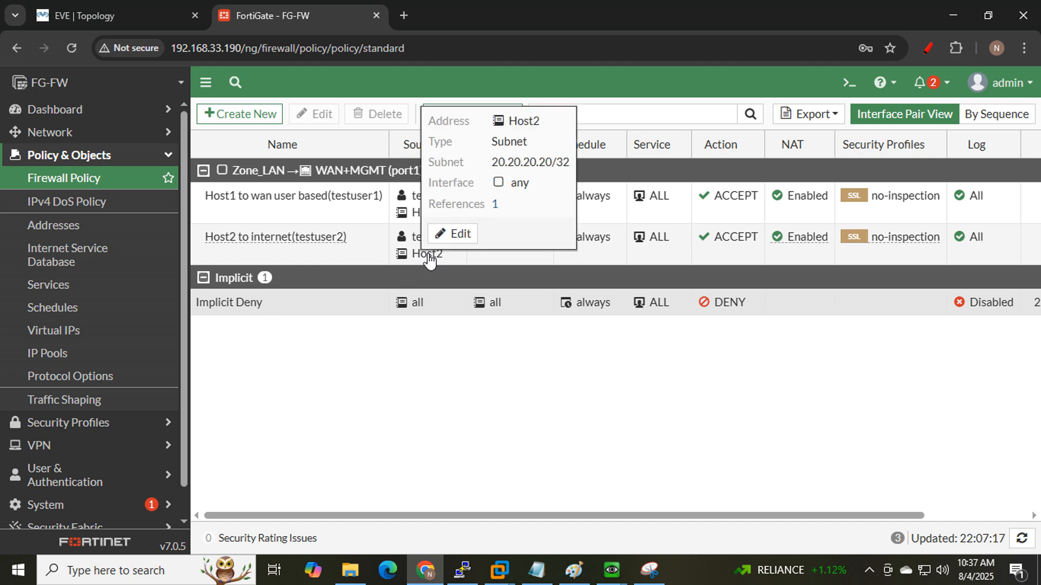
pyautogui.click(610, 576)
pyautogui.click(668, 488)
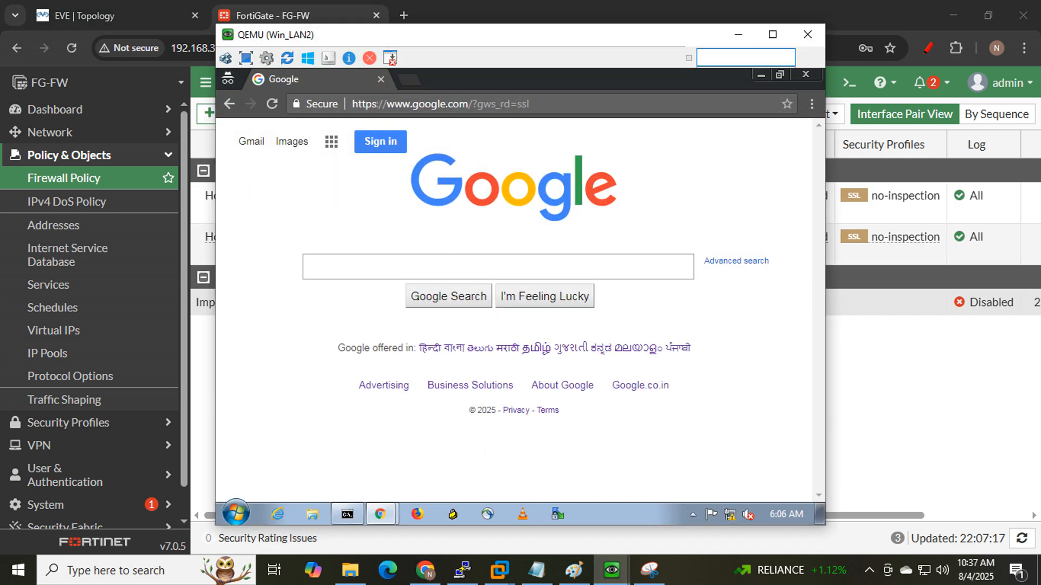
pyautogui.click(353, 513)
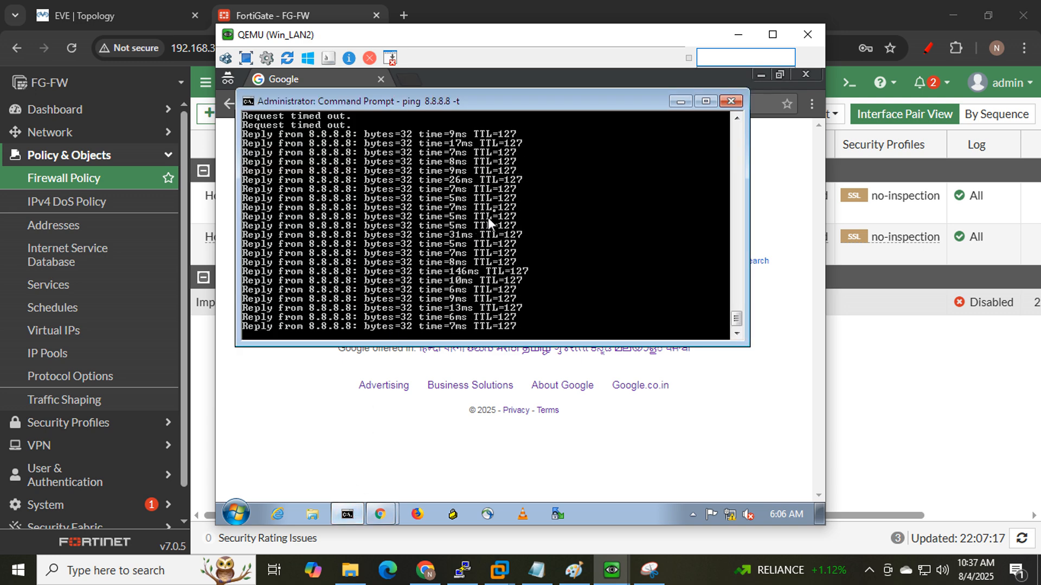
pyautogui.click(739, 36)
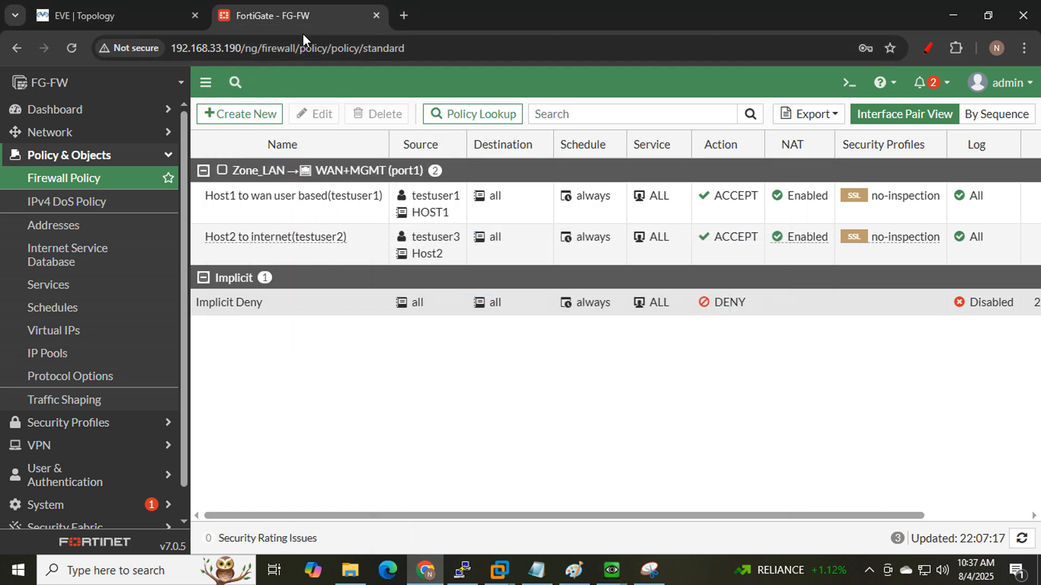
# - Underline 'User Based' on the EVE topology, then circle the testuser1 and HOST1 sources in red
pyautogui.click(56, 16)
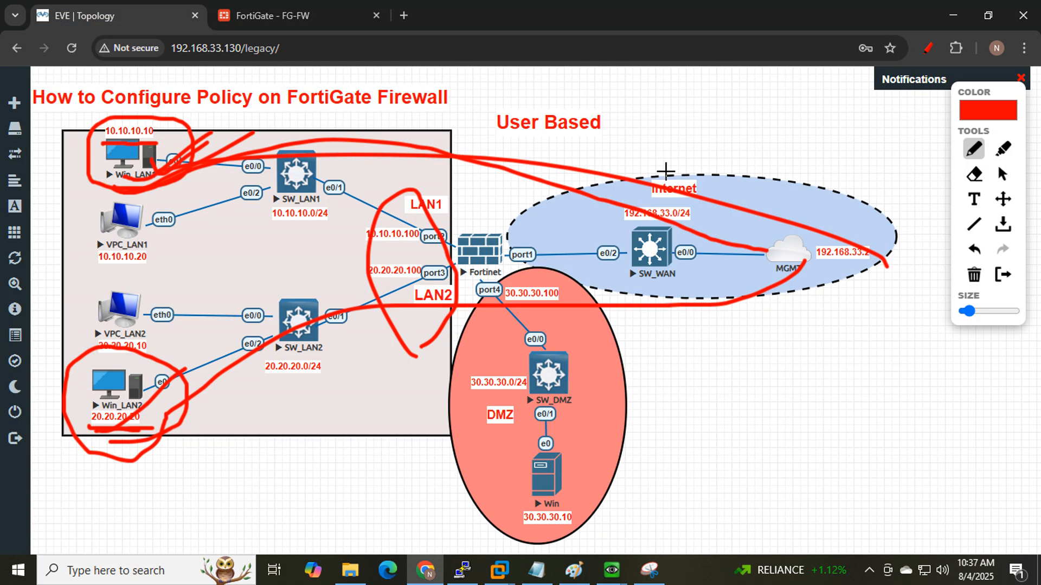
pyautogui.moveTo(483, 133); pyautogui.dragTo(600, 134)
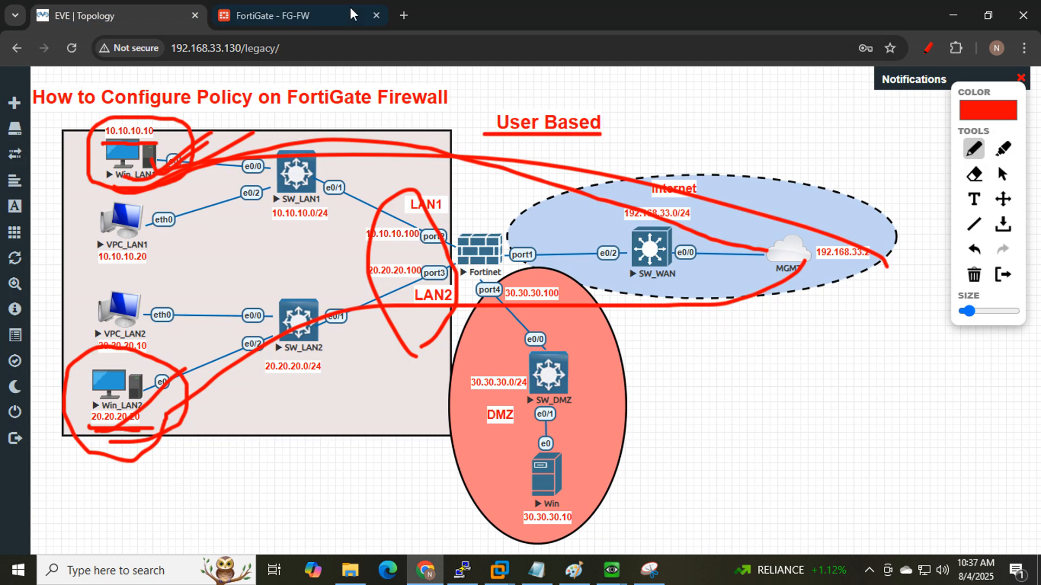
pyautogui.click(307, 11)
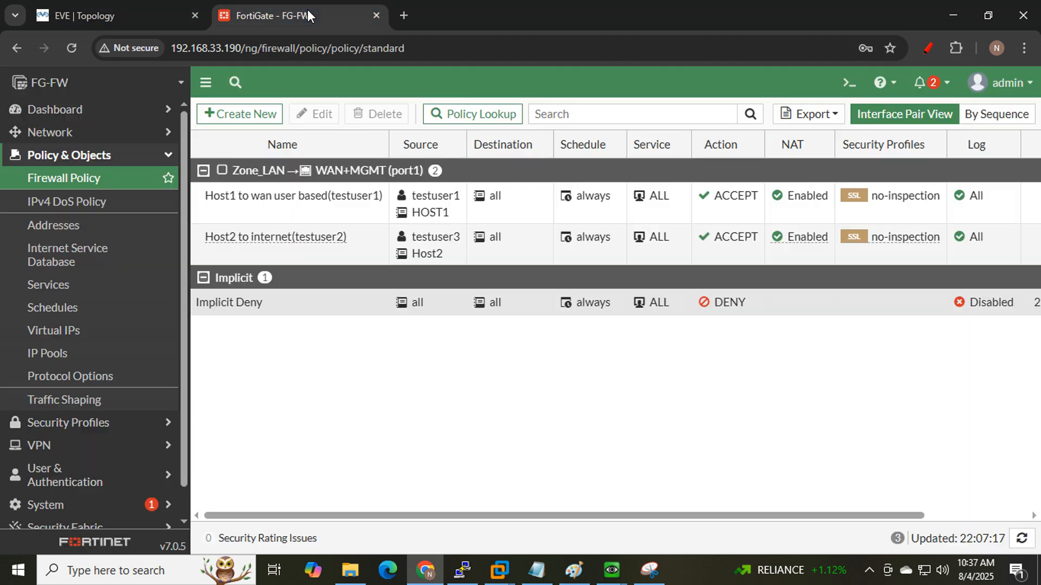
pyautogui.click(928, 48)
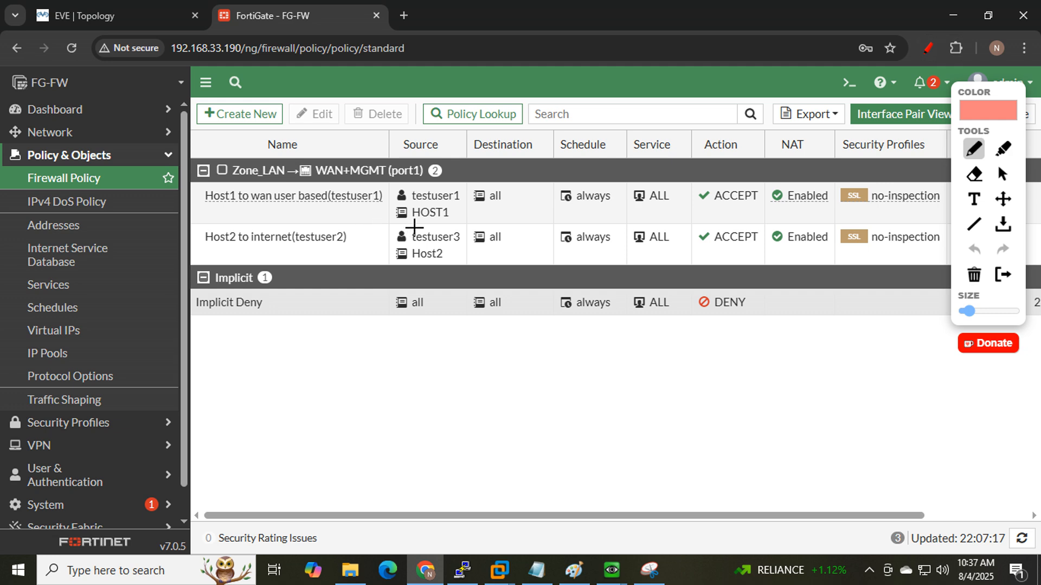
pyautogui.moveTo(414, 227)
pyautogui.mouseDown()
pyautogui.moveTo(464, 226)
pyautogui.moveTo(426, 172)
pyautogui.moveTo(412, 225)
pyautogui.moveTo(449, 217)
pyautogui.mouseUp()
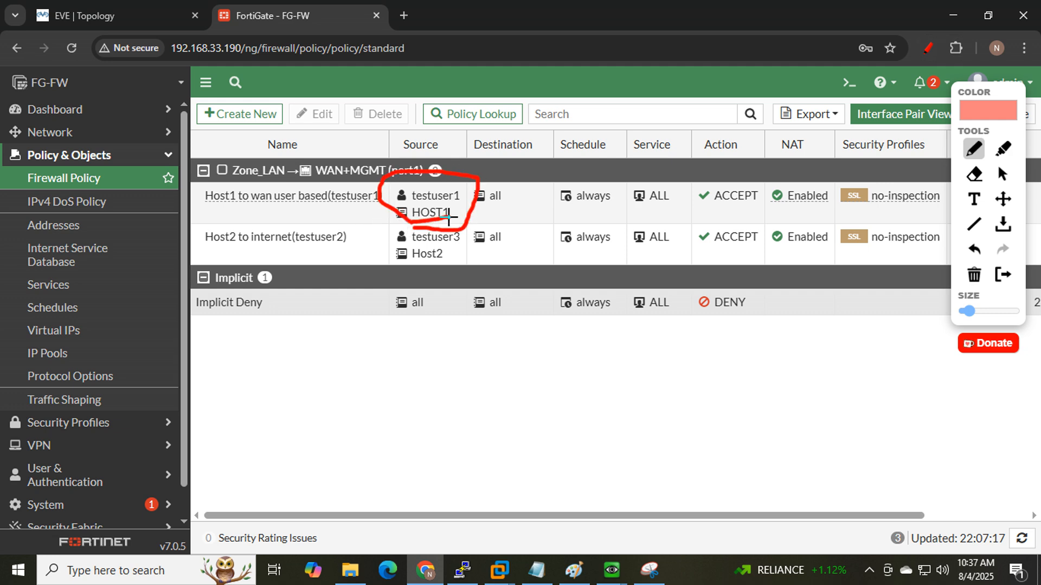